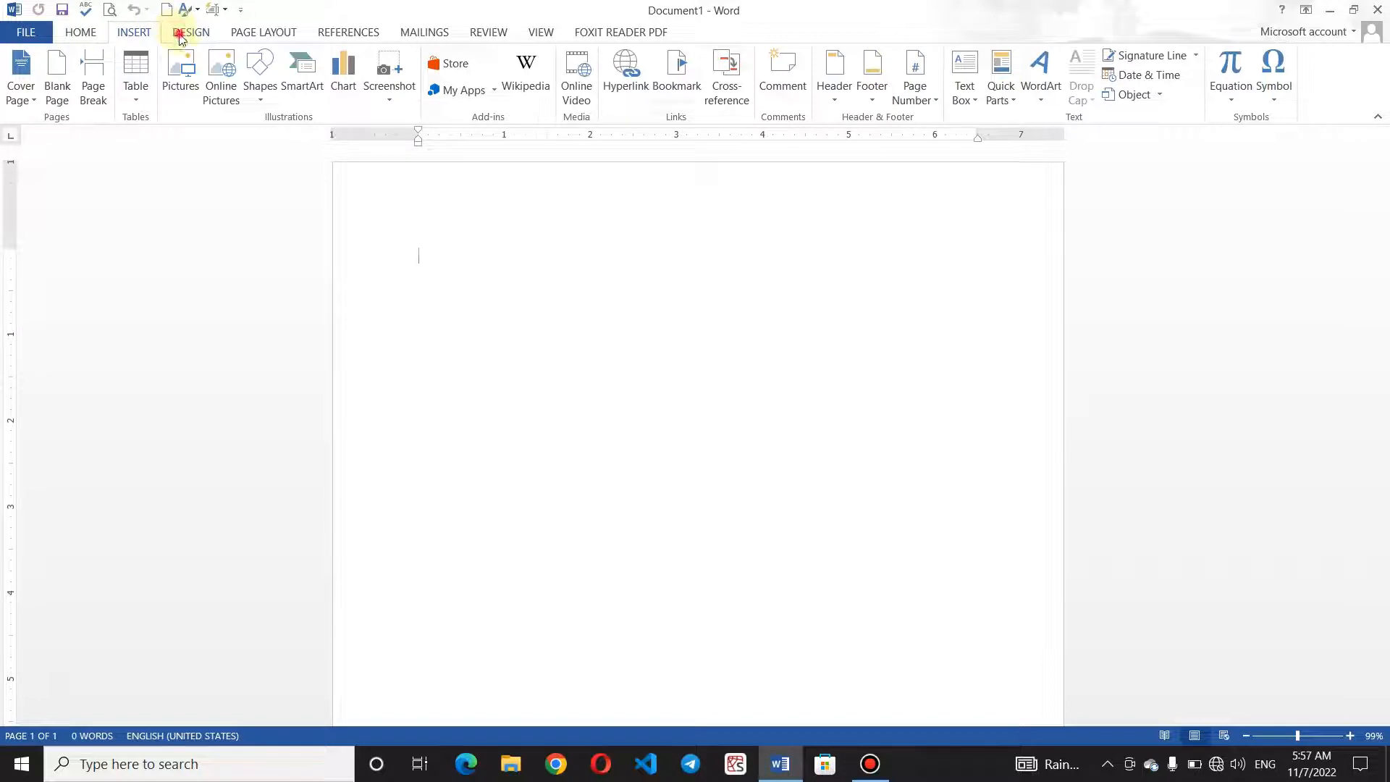
- Enter the line "Welocme to saif Online Academy" at the start of the blank document
click(181, 35)
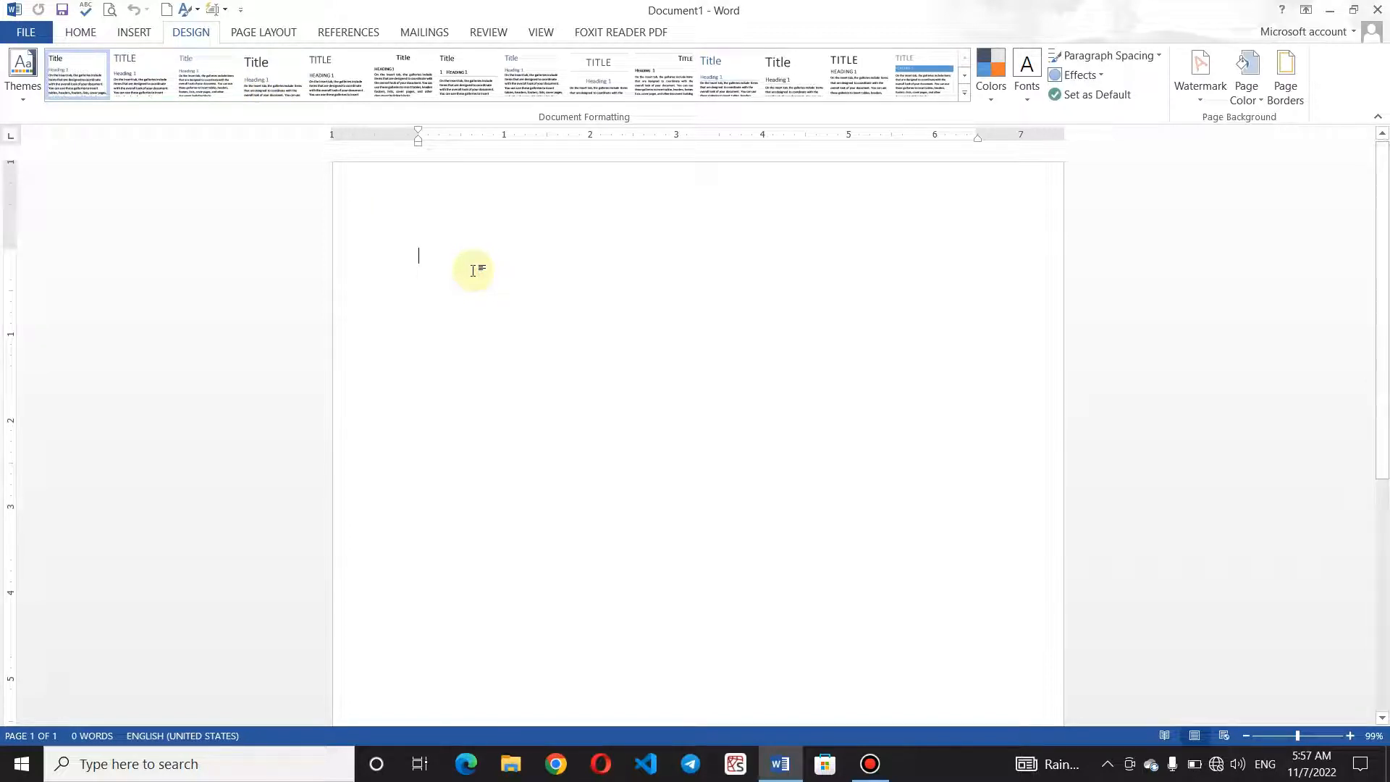
text(W)
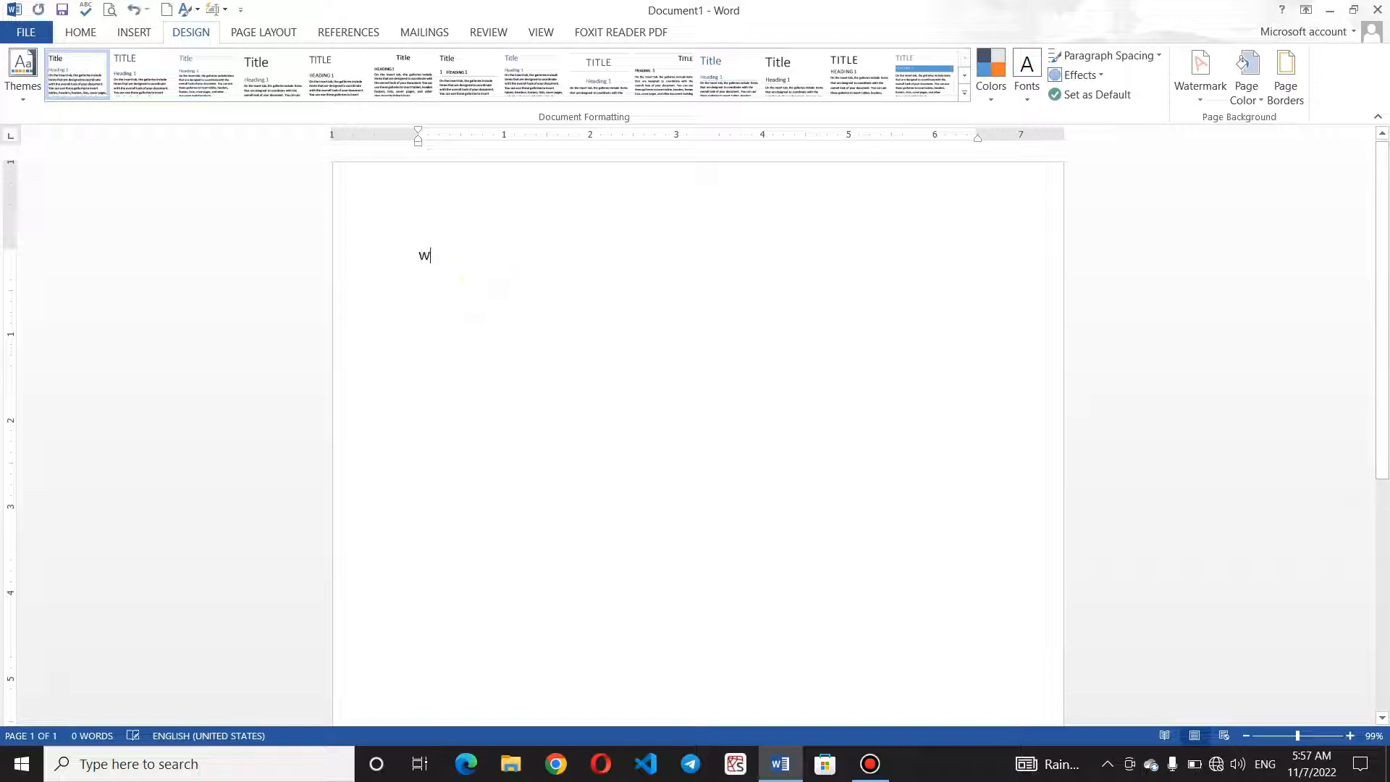
text(elocme tpo)
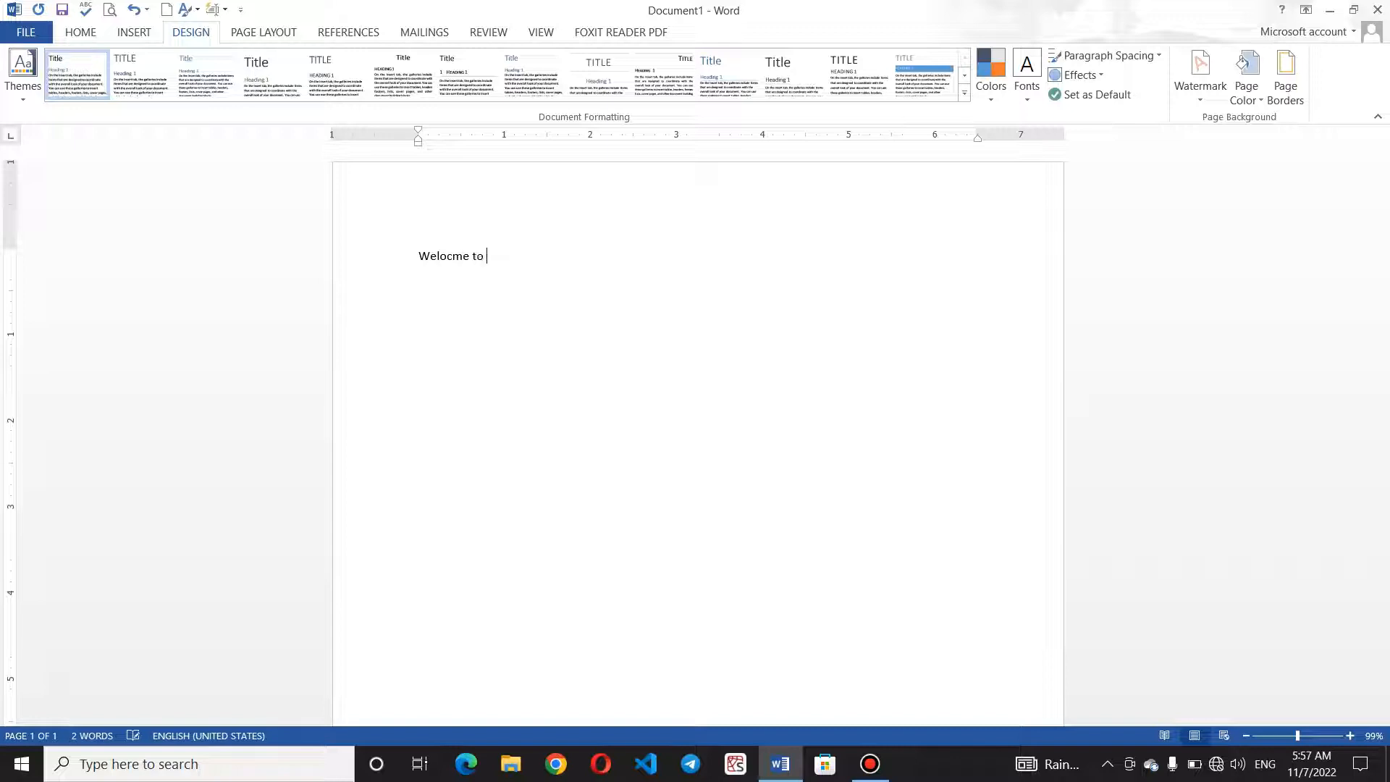
text( saif )
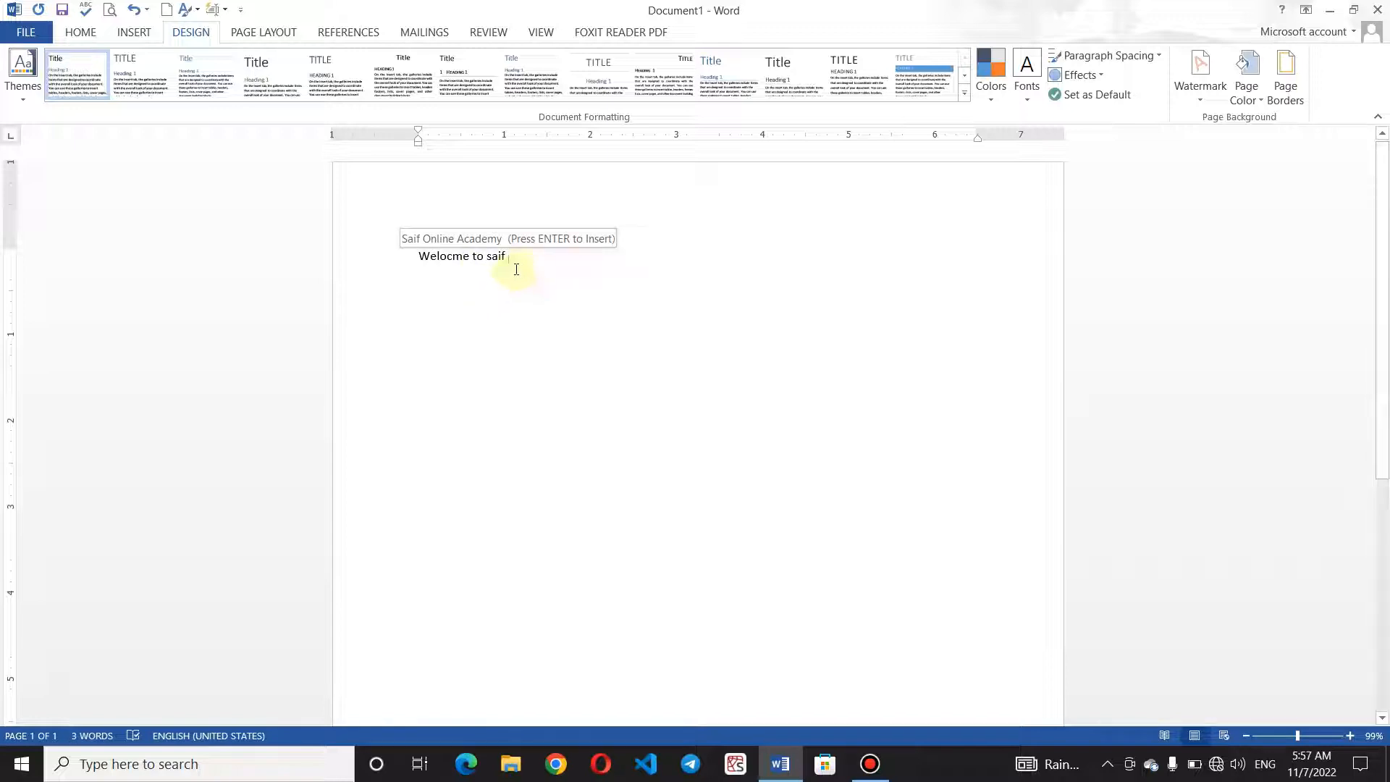
text(Onli)
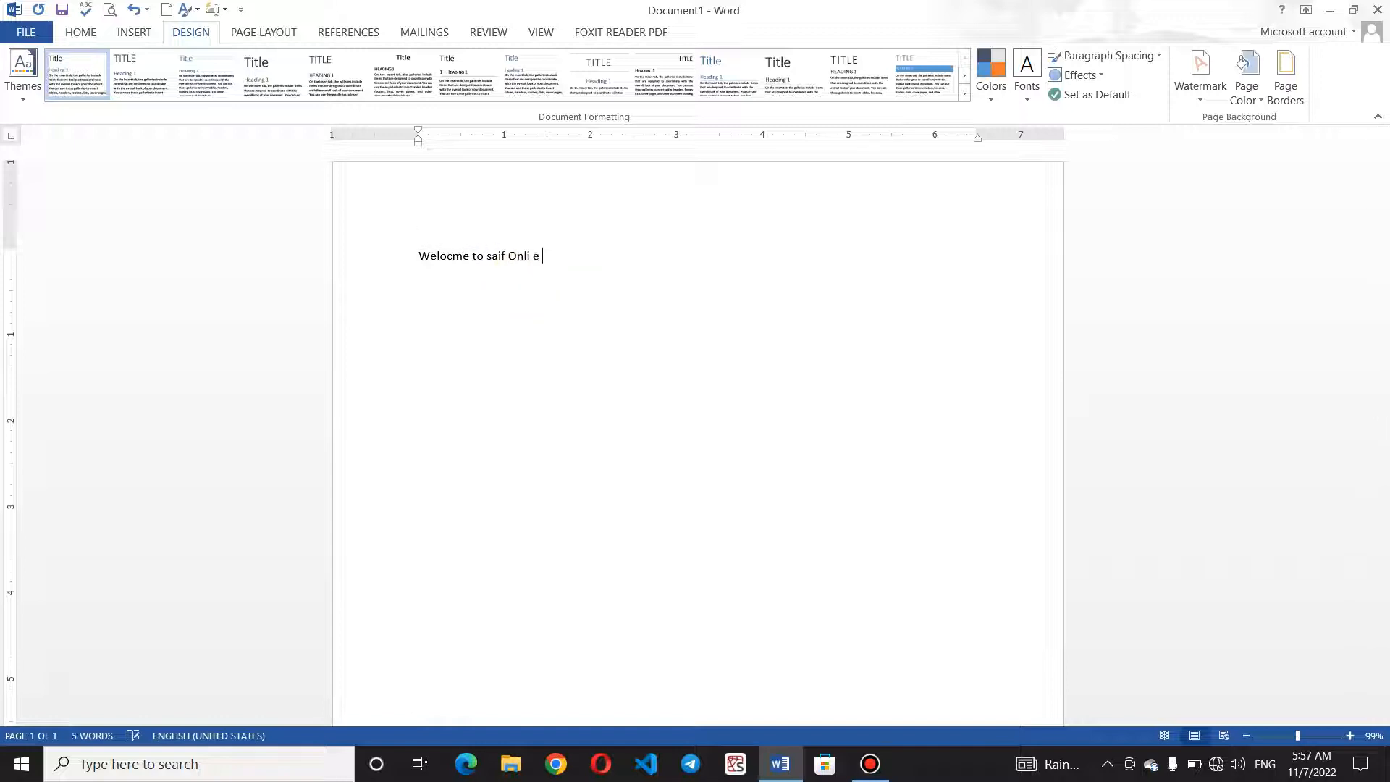
text(ne Academy)
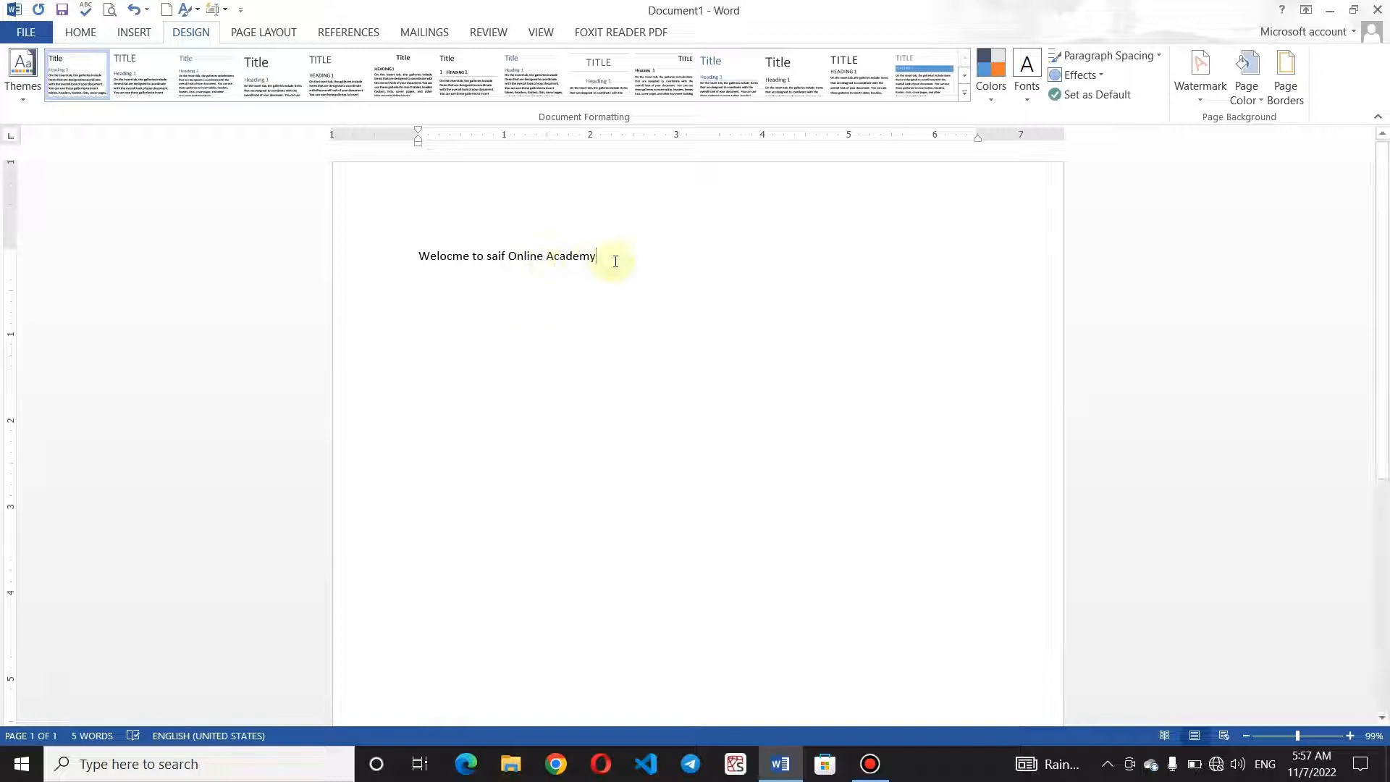
- Apply the Heading 1 style to the "Welocme to saif Online Academy" line
drag(611, 258, 425, 243)
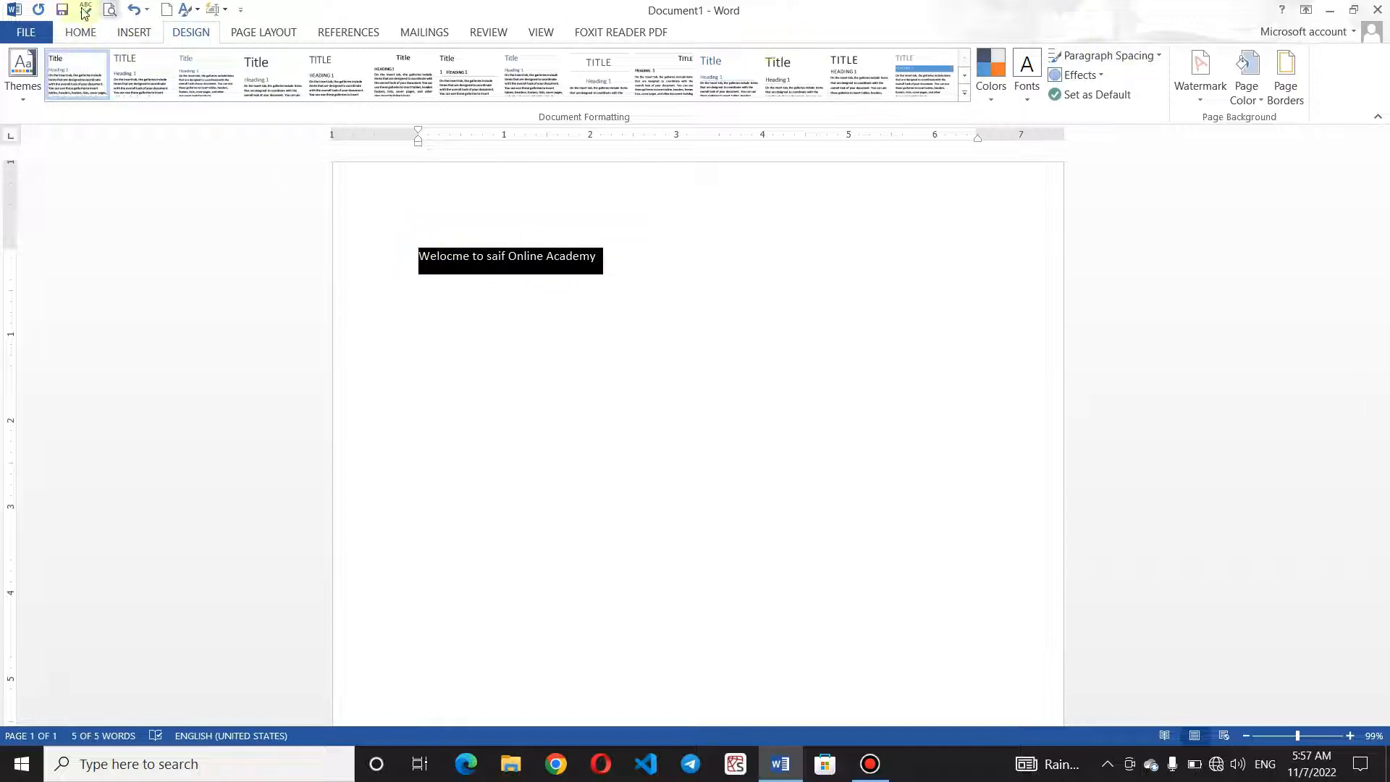
click(140, 34)
click(94, 30)
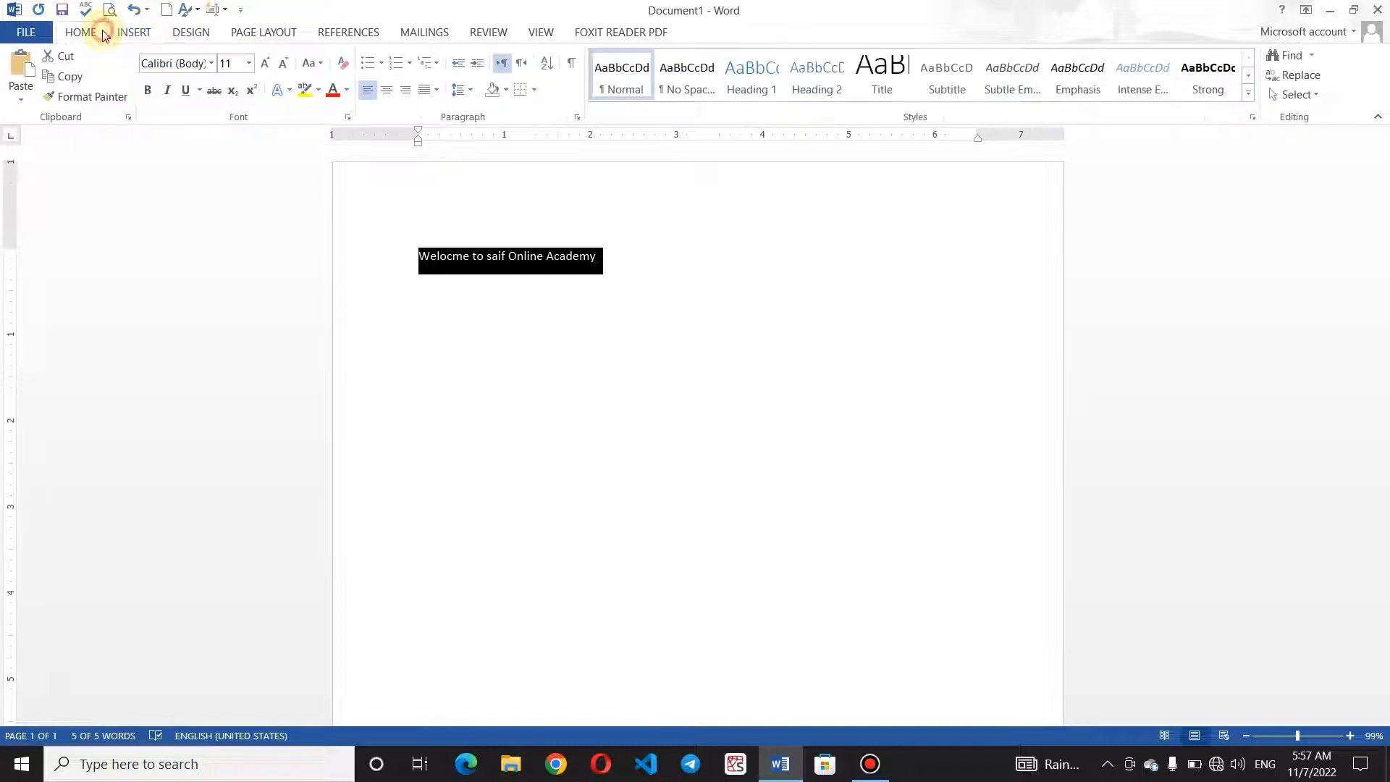
click(753, 71)
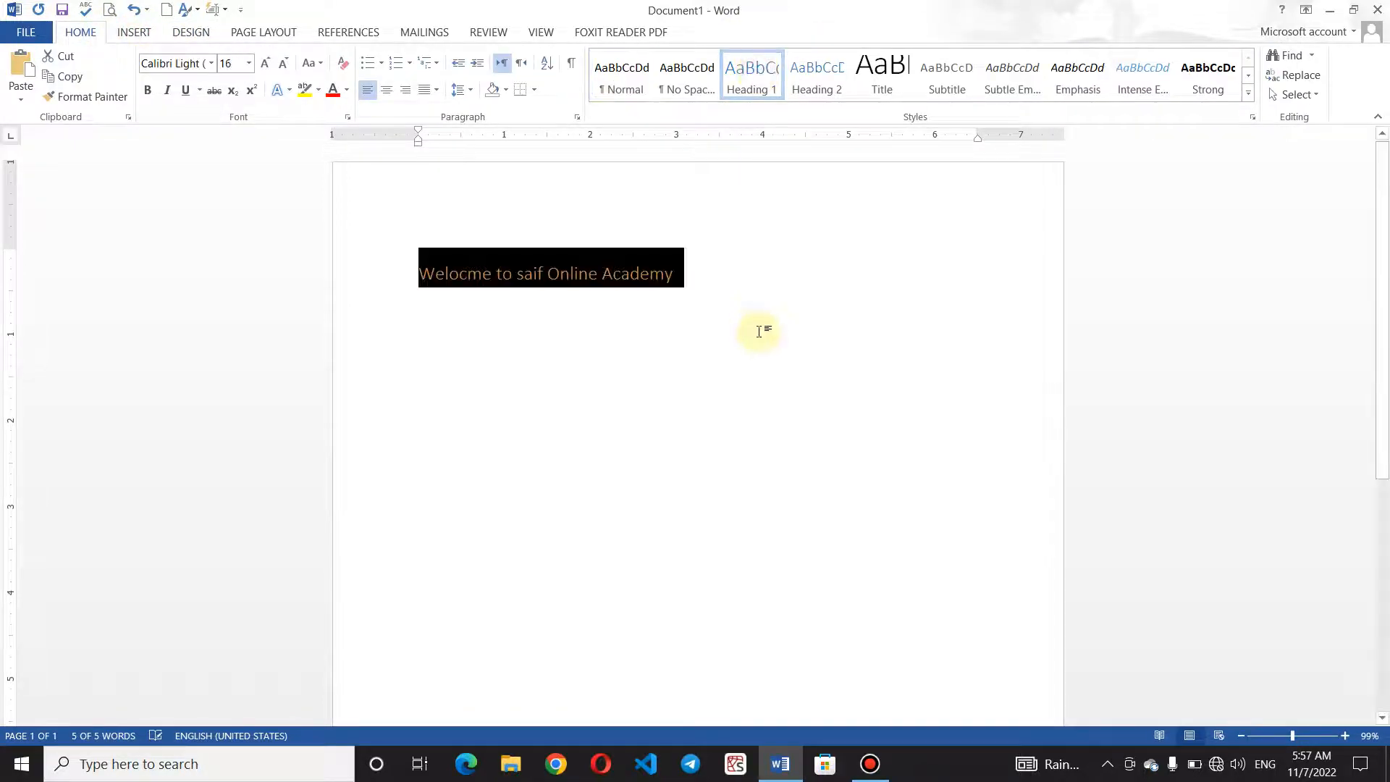
- Generate sample paragraphs on a new line below the heading with =rand()
click(747, 299)
key(Return)
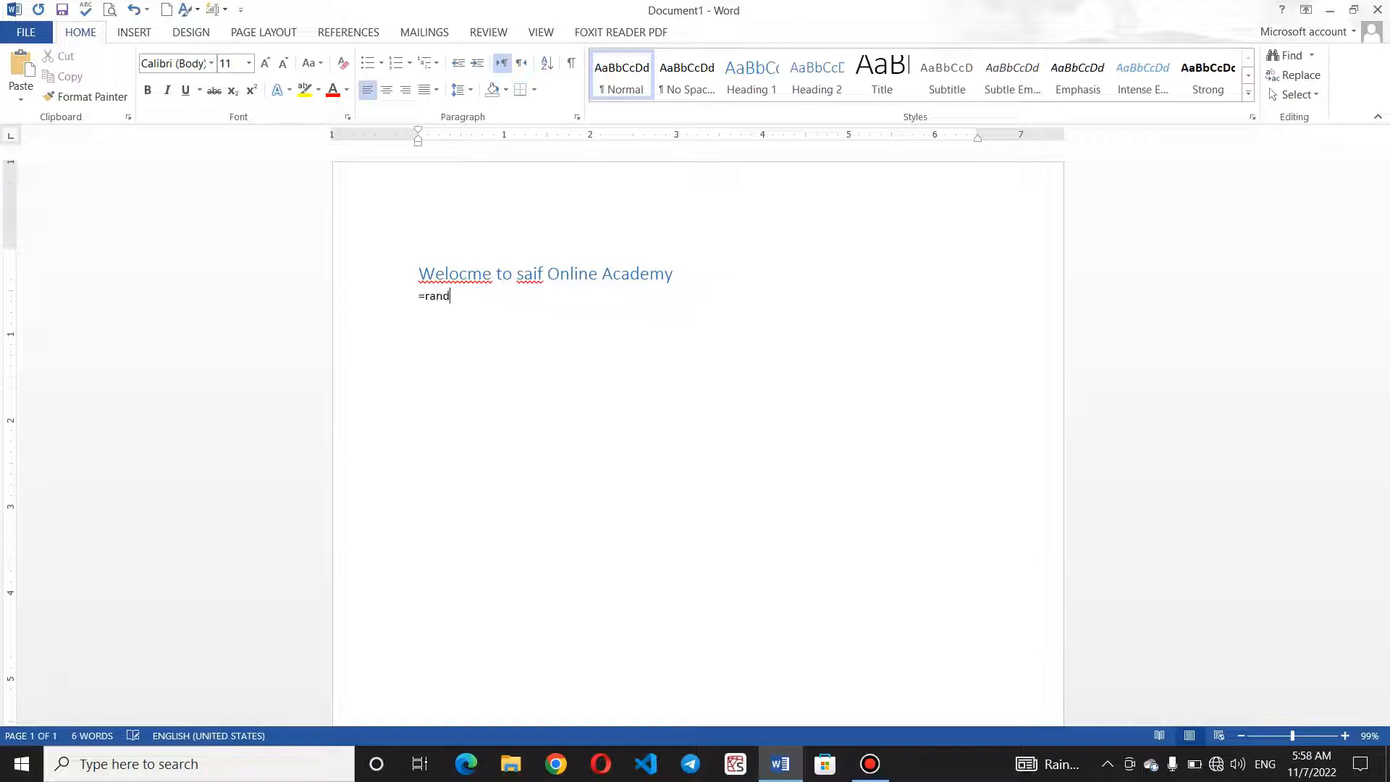
text(=rand())
key(Return)
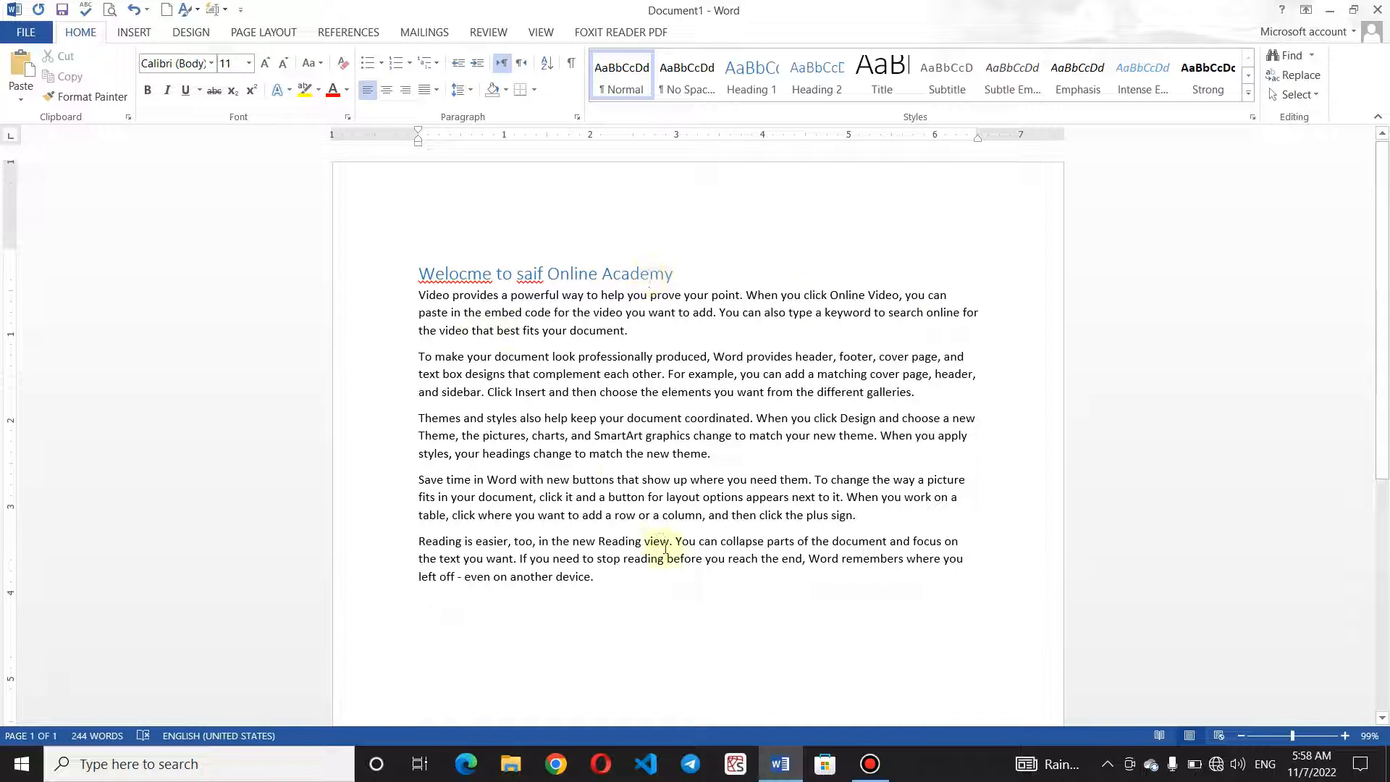
- Apply the Basis theme to the document
click(203, 31)
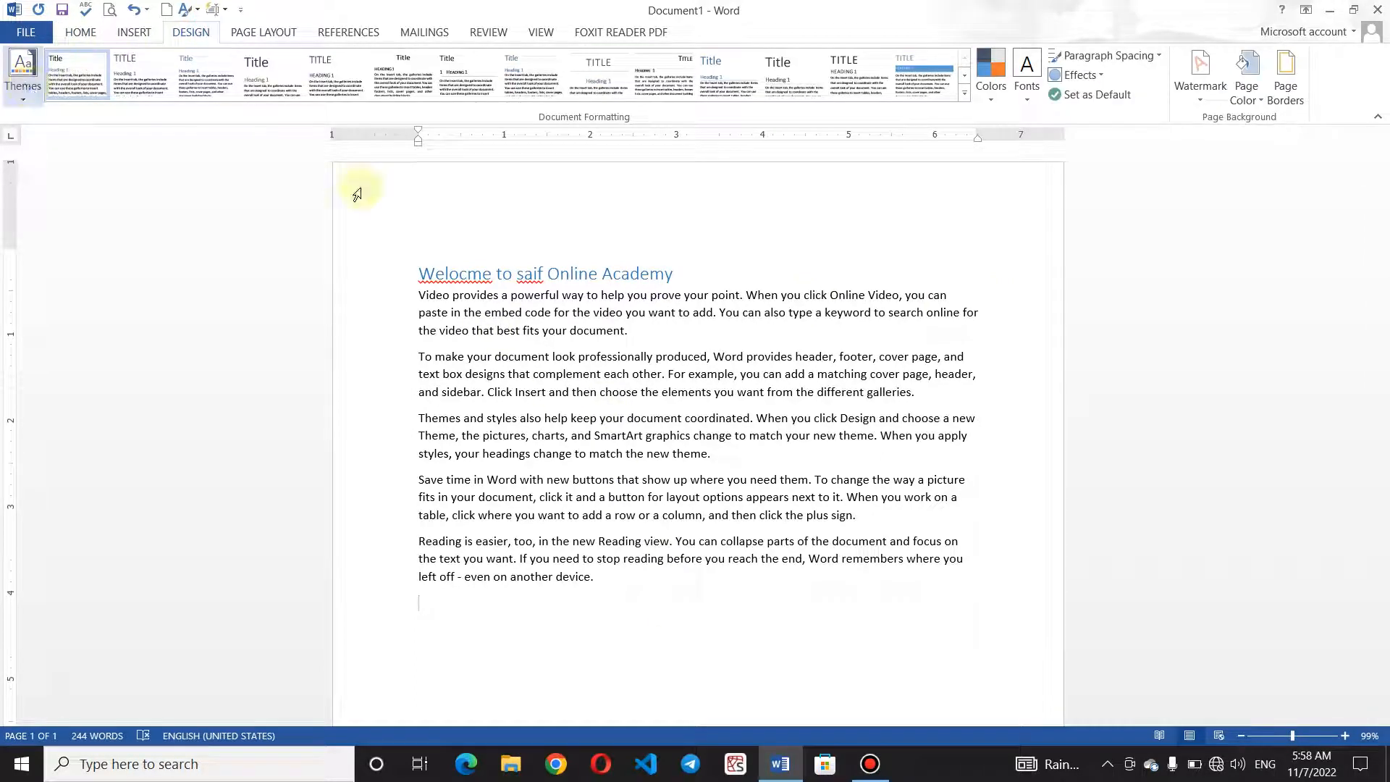
drag(602, 582, 355, 302)
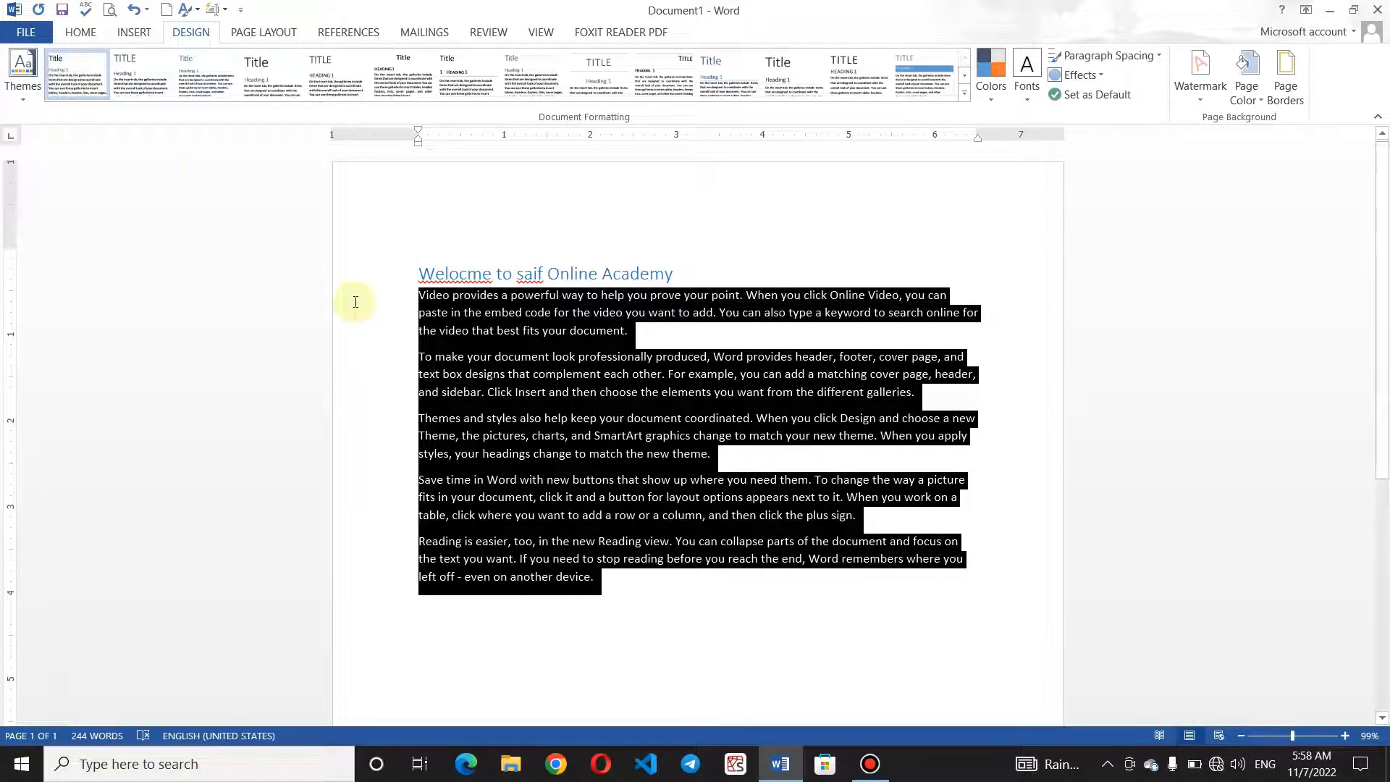
click(24, 92)
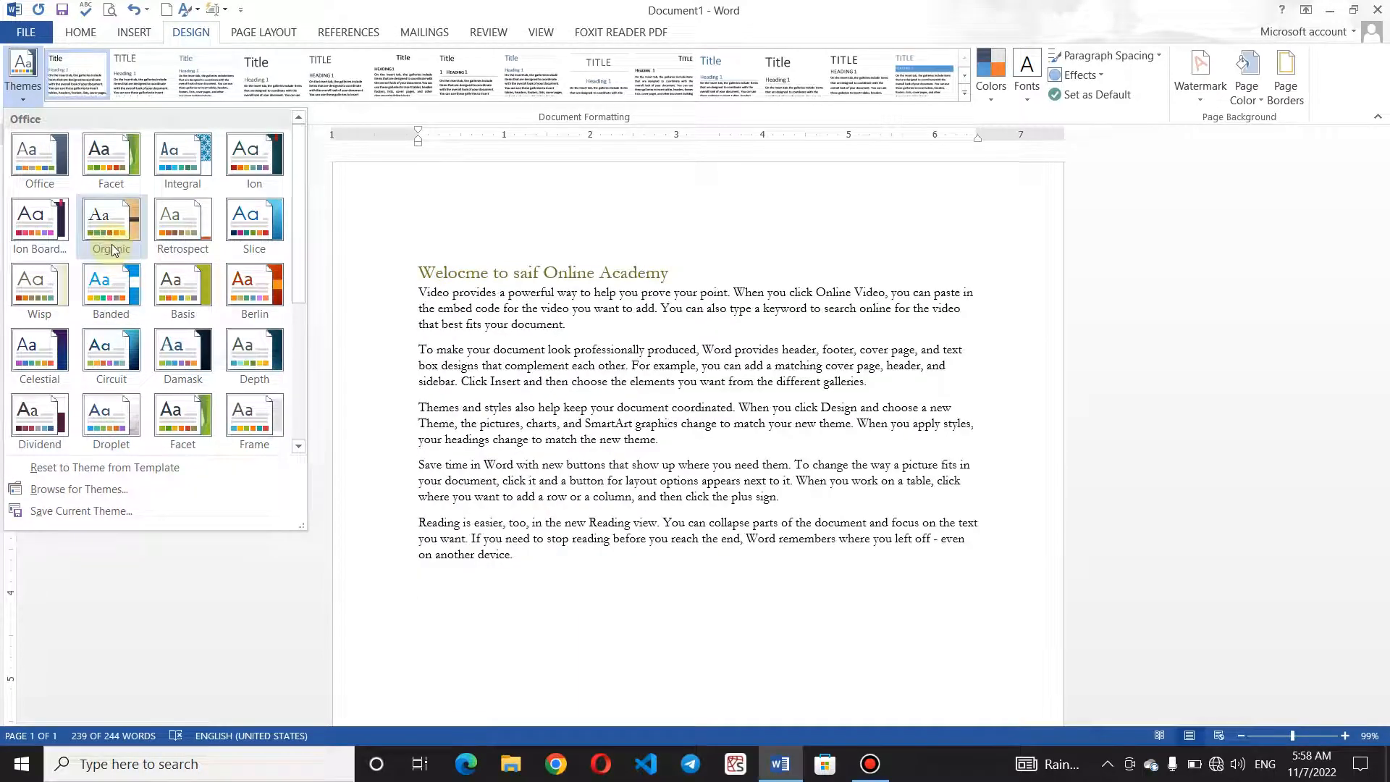
click(199, 290)
click(588, 524)
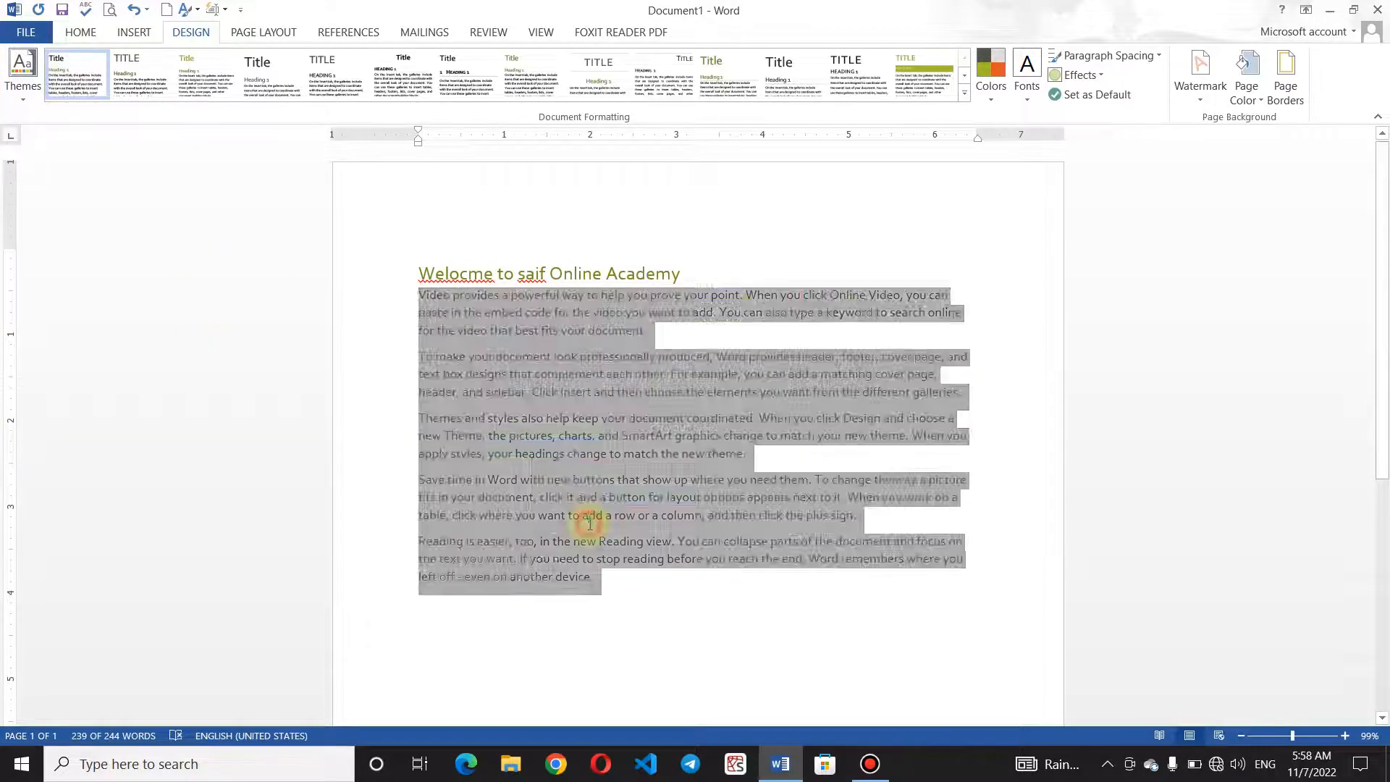
- Reset the document to the template's theme, and apply the Facet theme
click(12, 69)
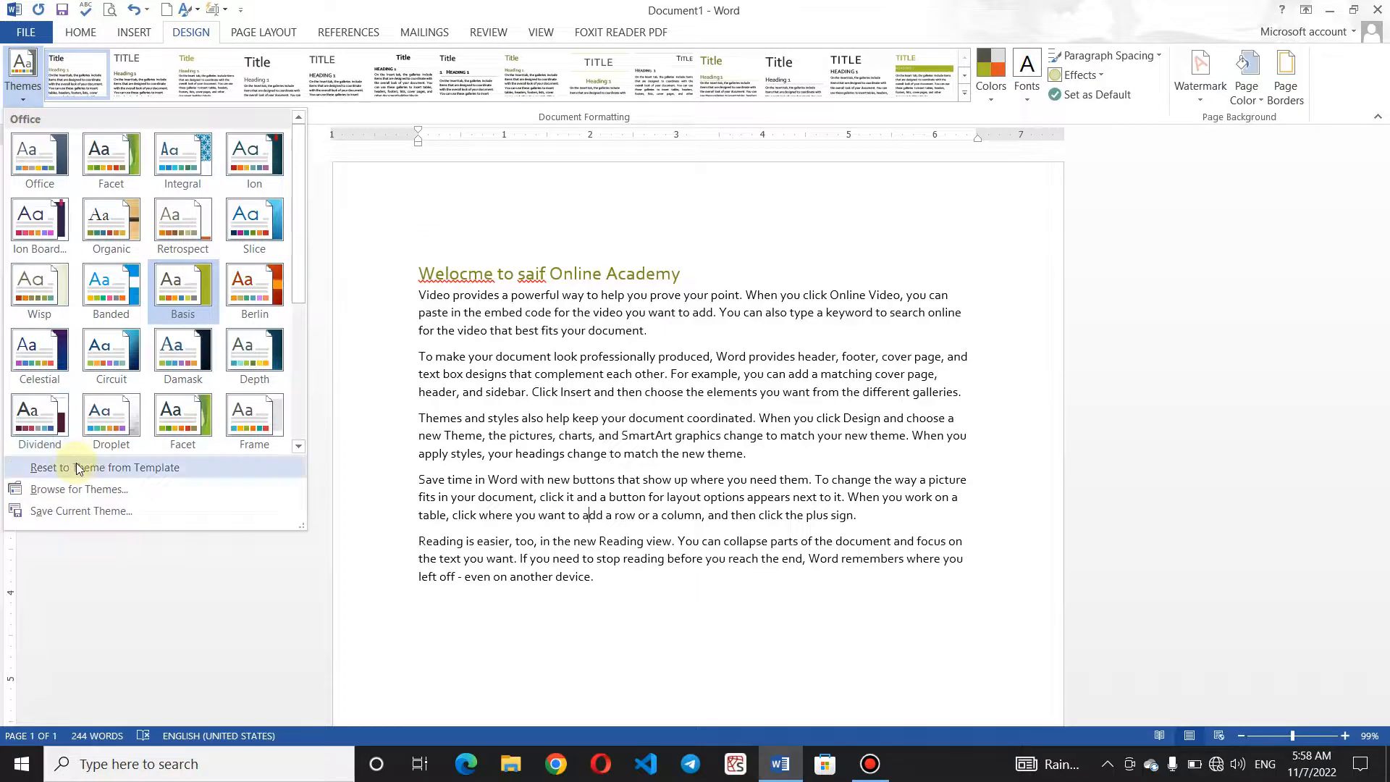
click(77, 467)
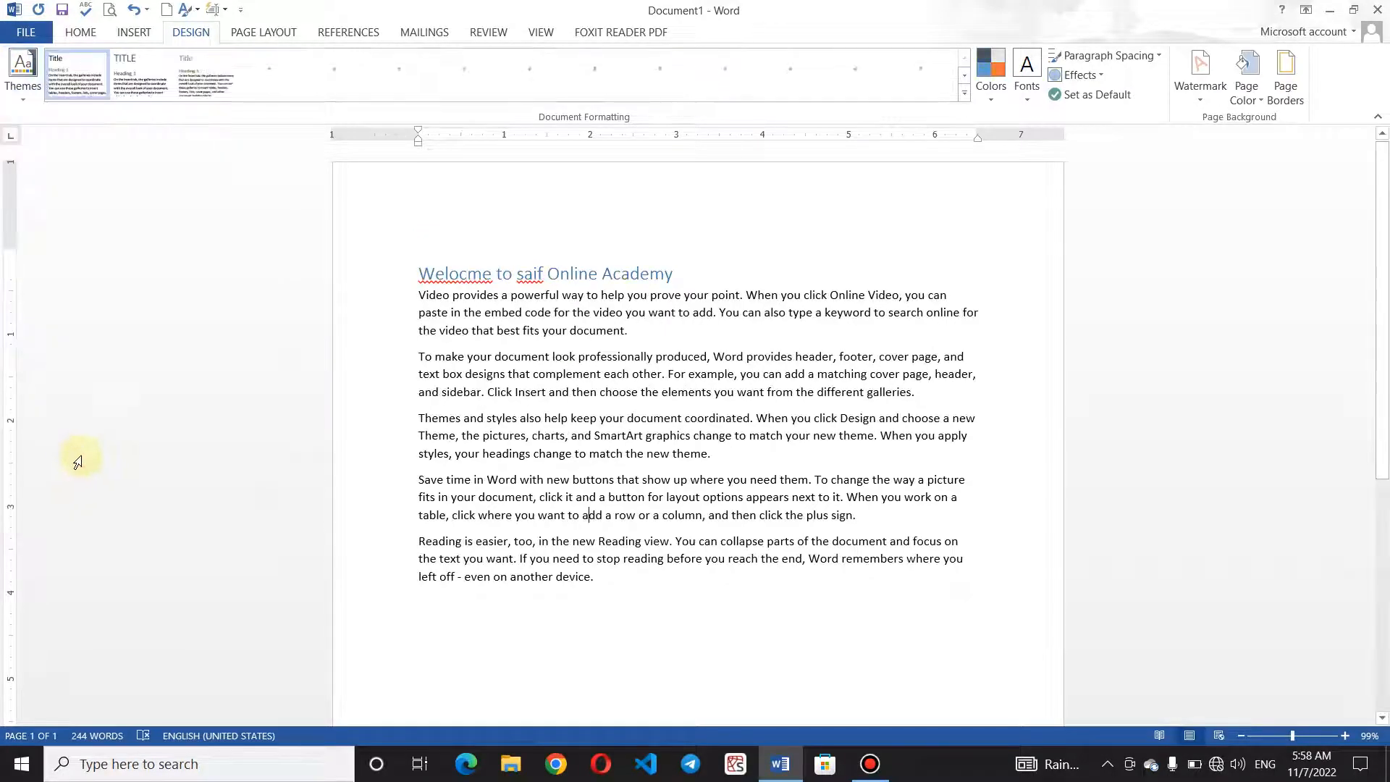
click(25, 87)
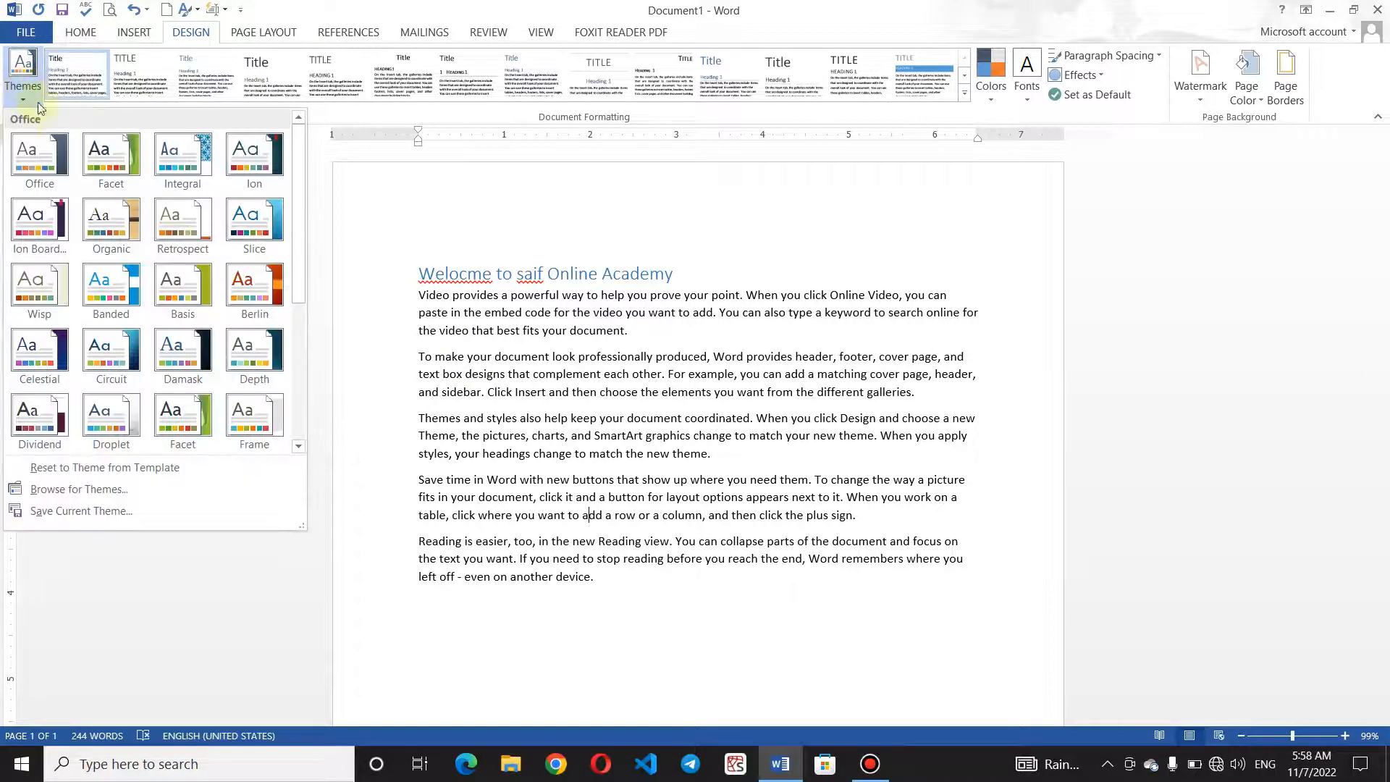
click(126, 156)
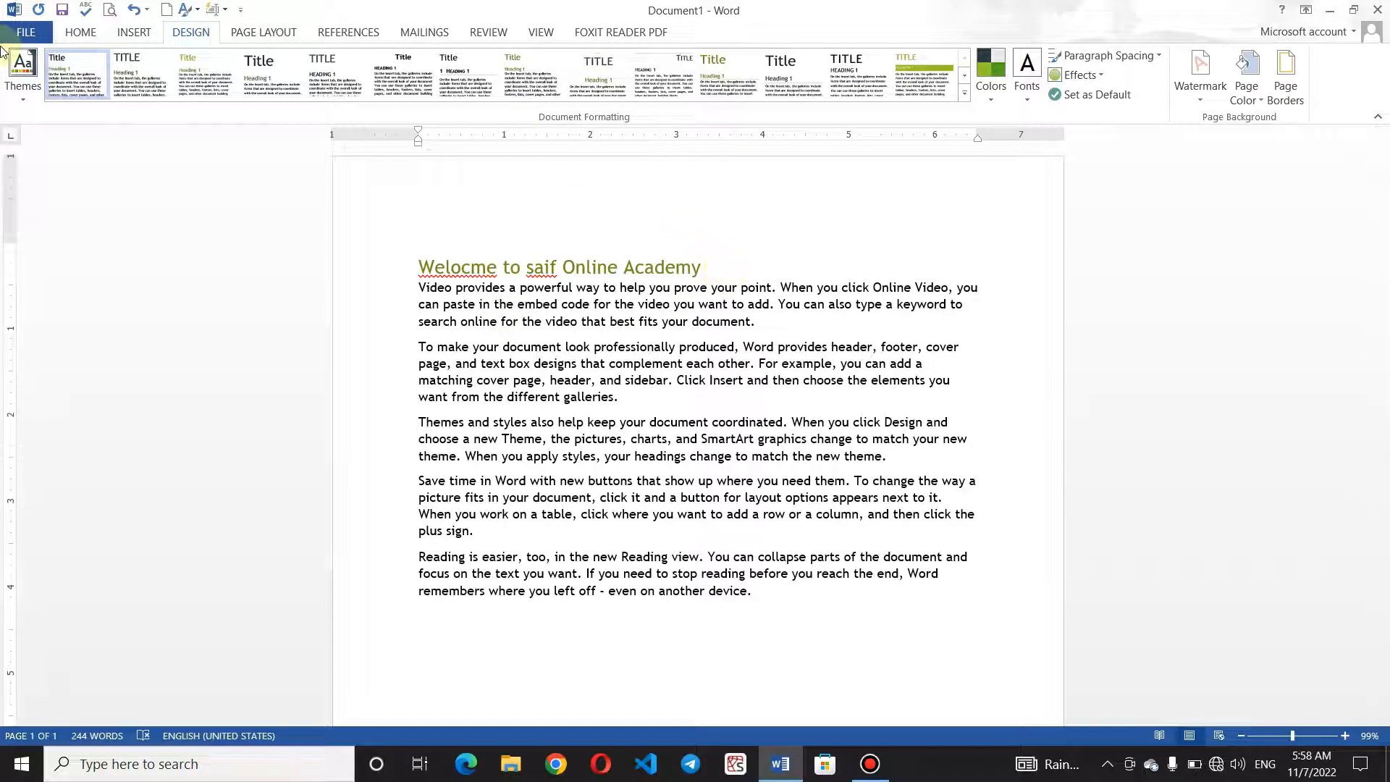
- Try the first built-in style set and settle on the one with a solid coloured band behind the heading
click(25, 101)
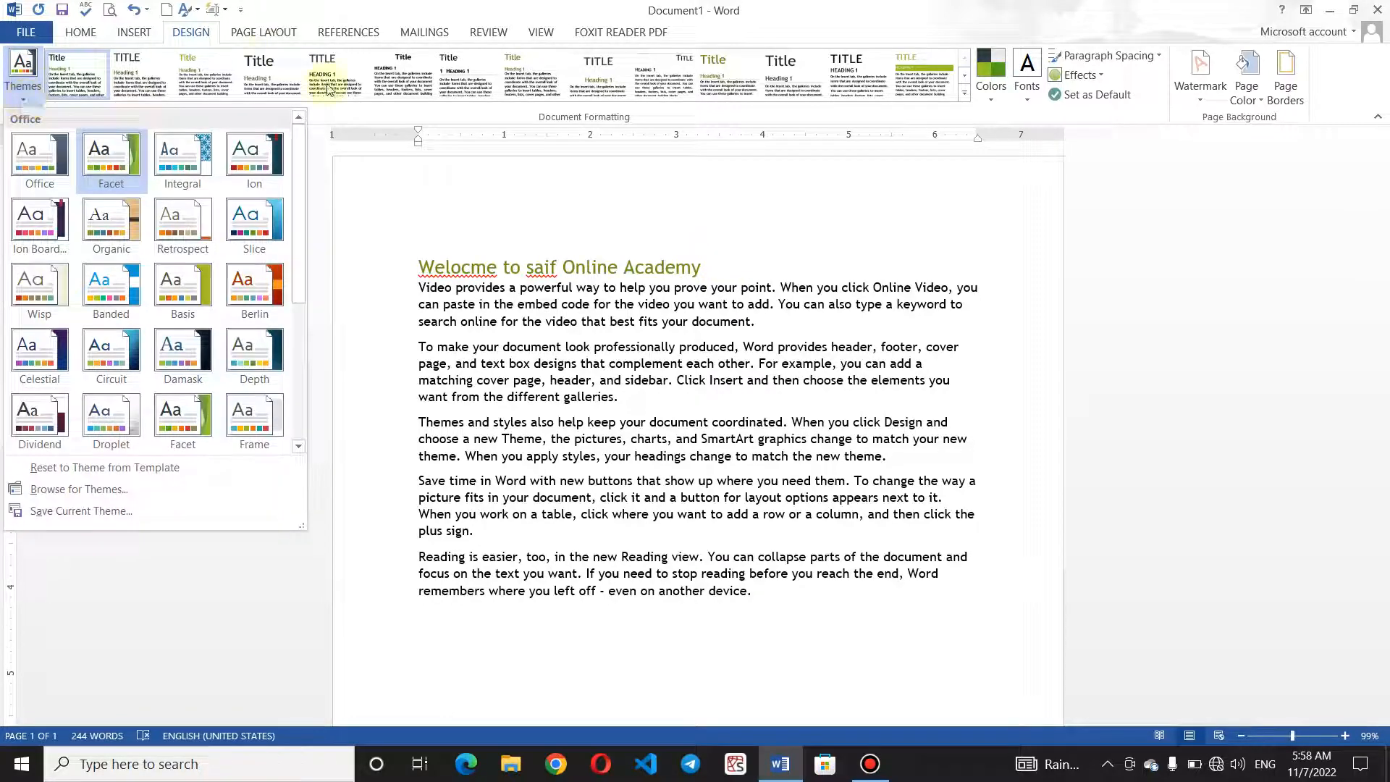
click(928, 81)
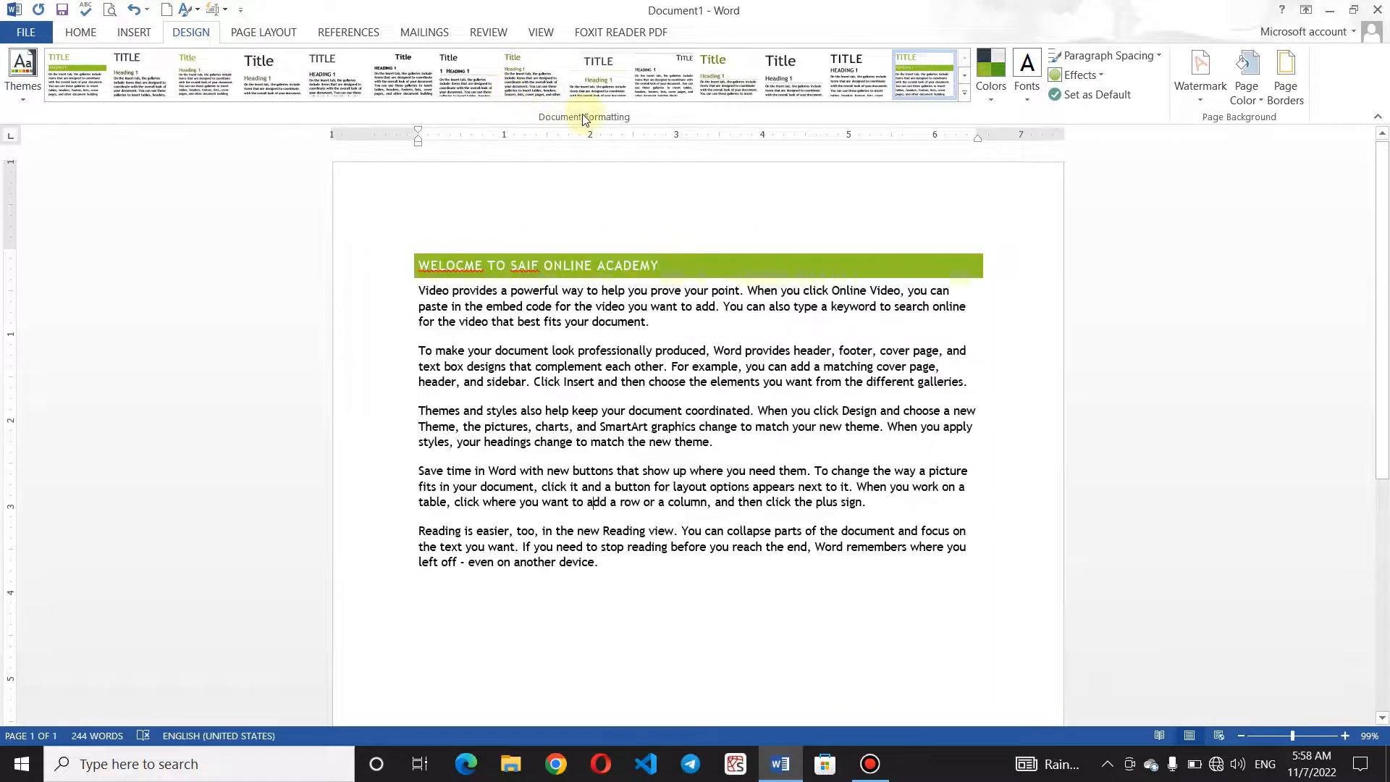
click(966, 93)
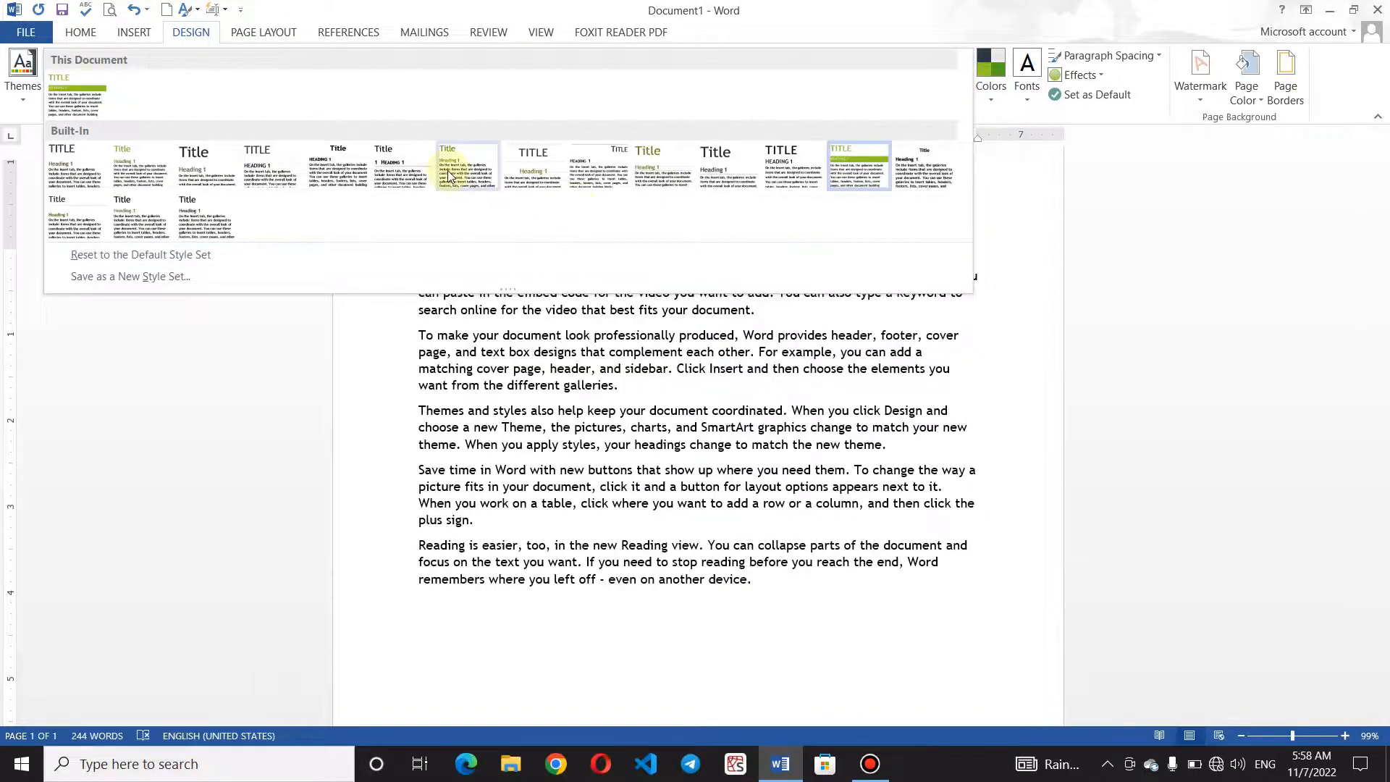
click(102, 161)
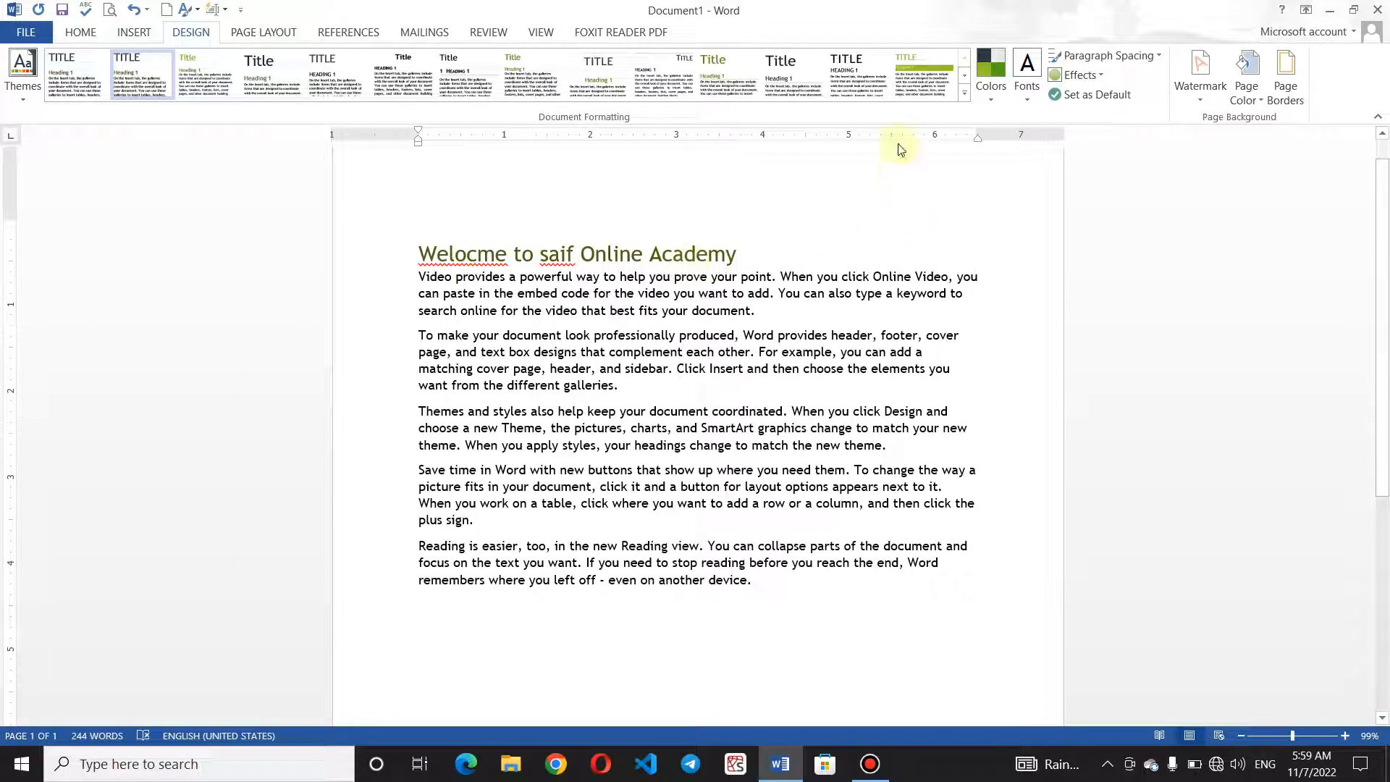
click(932, 80)
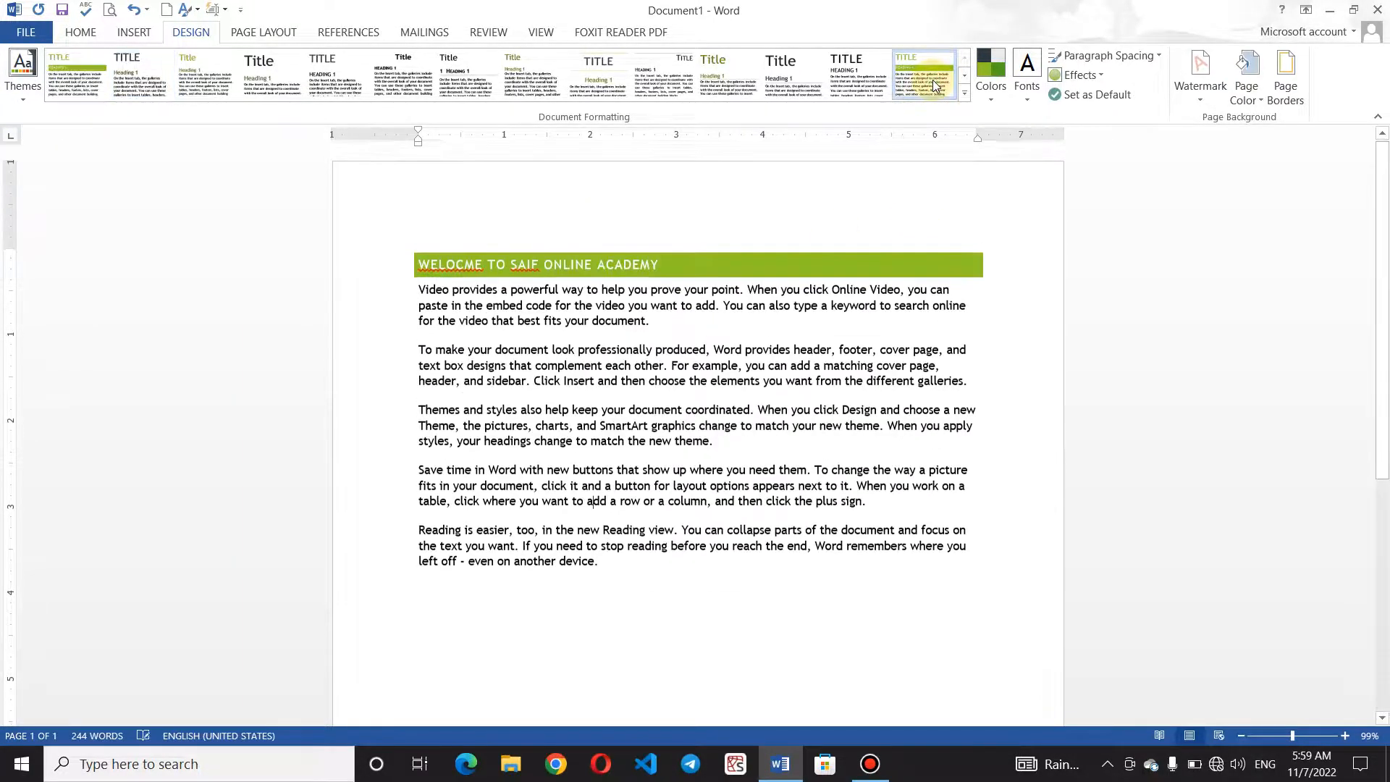
- Set the theme colors to Yellow and the theme fonts to Candara
click(1004, 101)
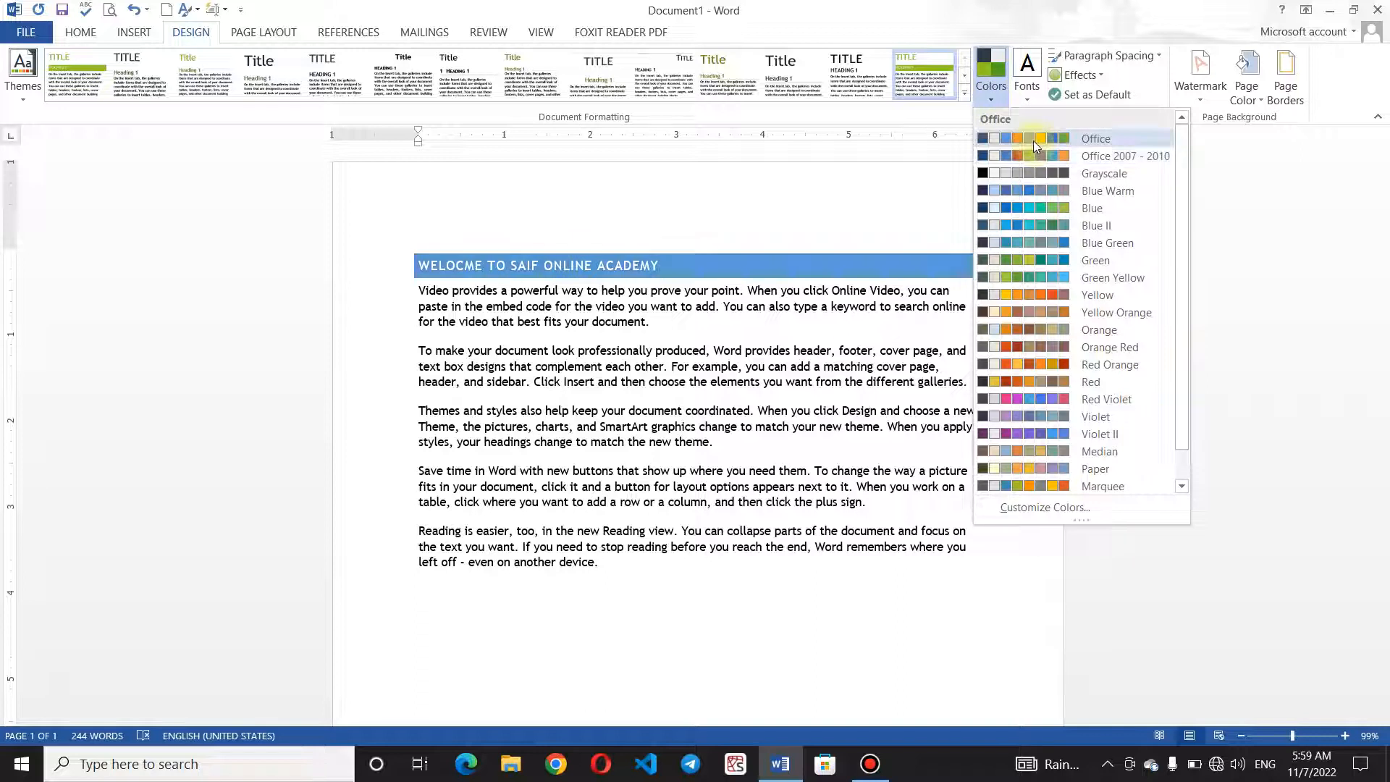
click(1040, 297)
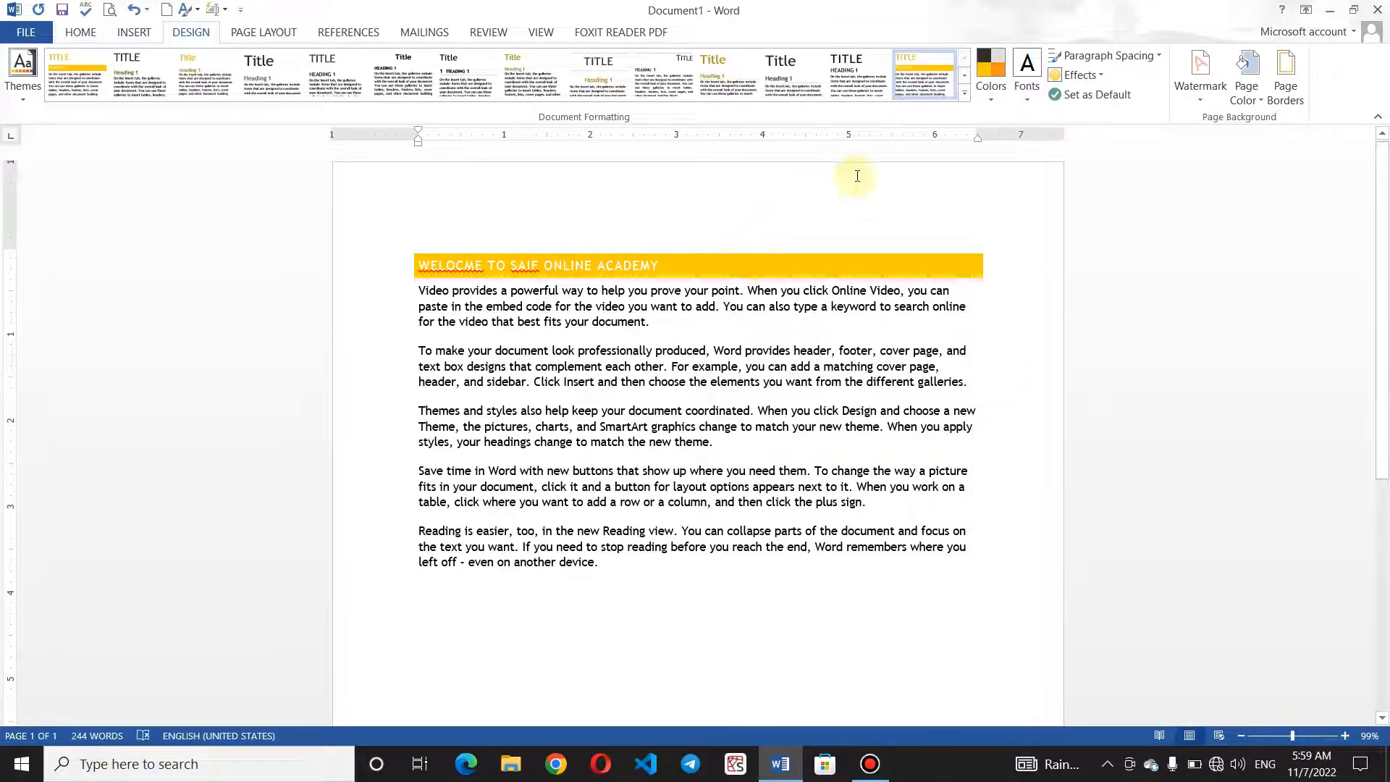
click(1037, 92)
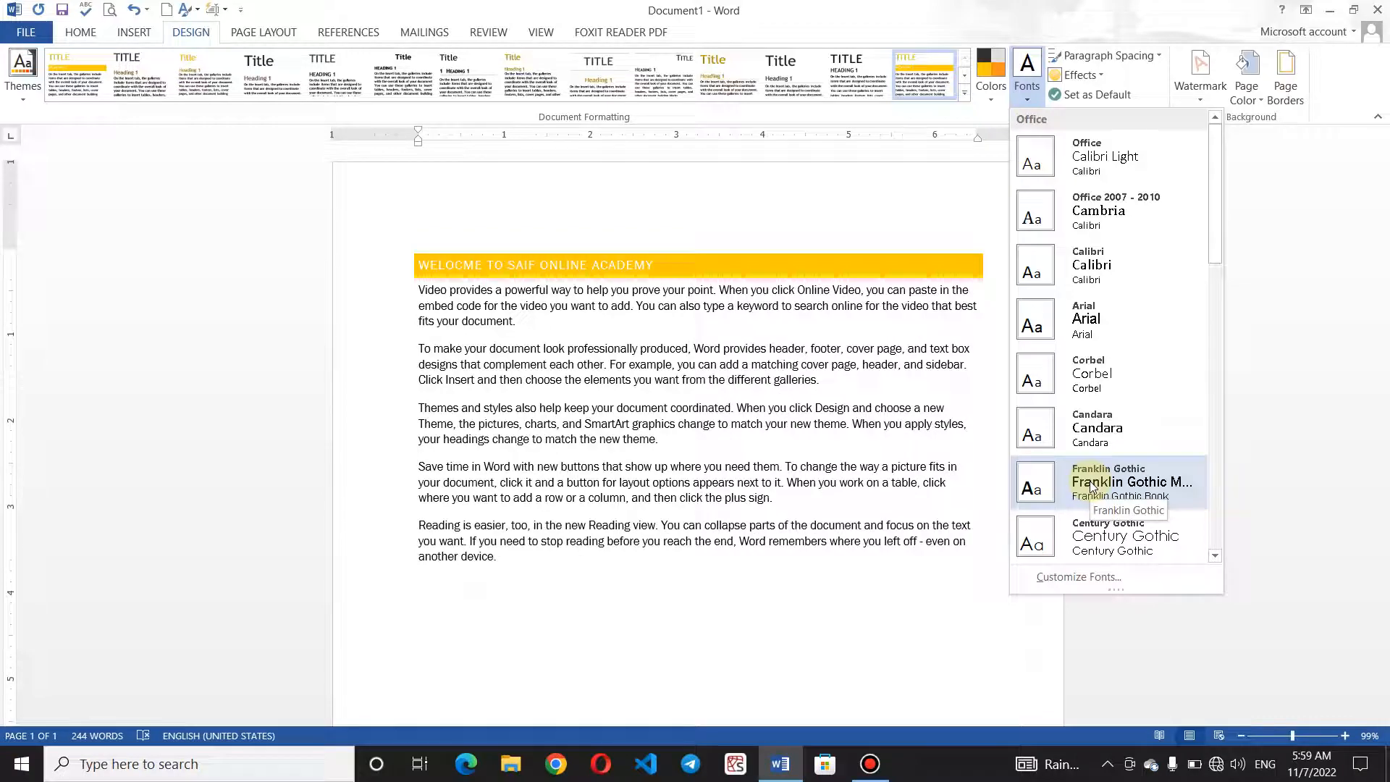
click(1123, 426)
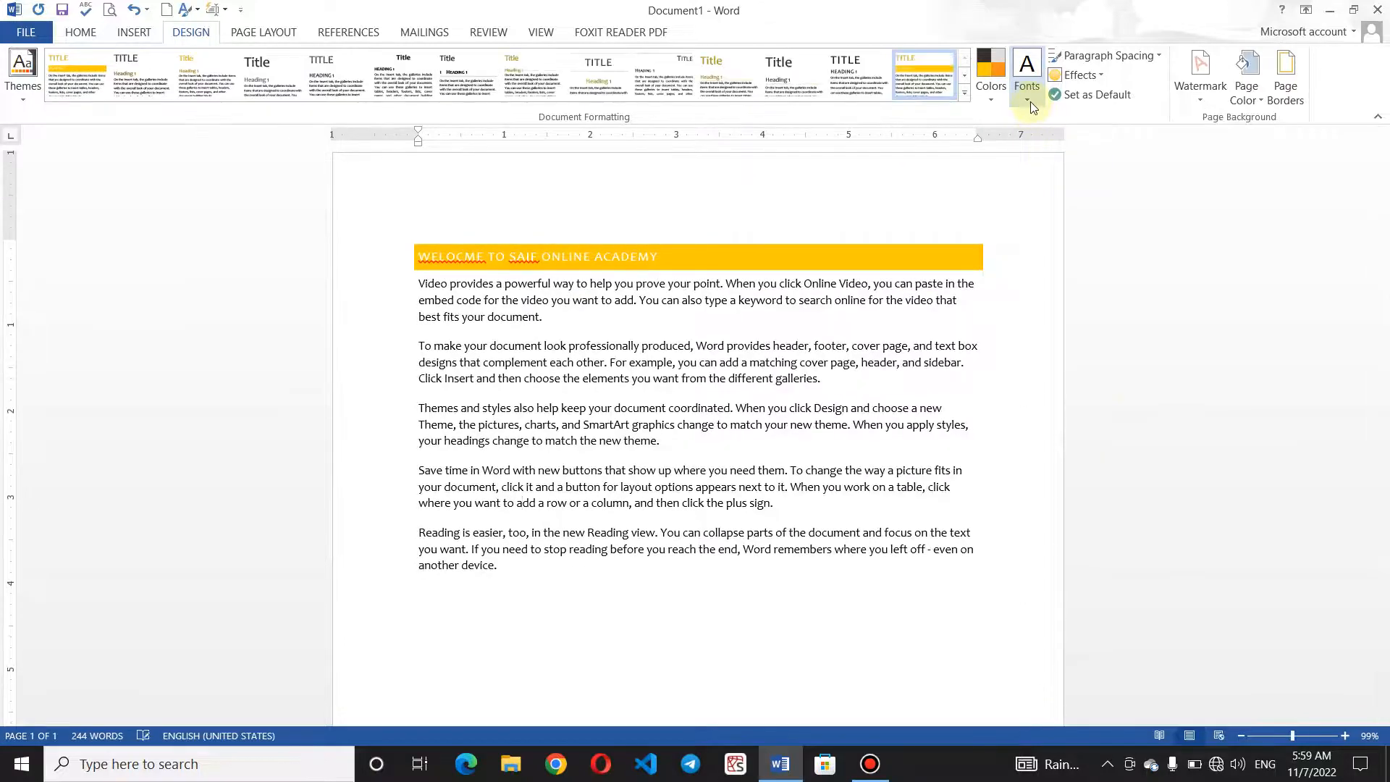
- Start a custom theme font set and choose Calisto MT as its Latin body font
click(1031, 101)
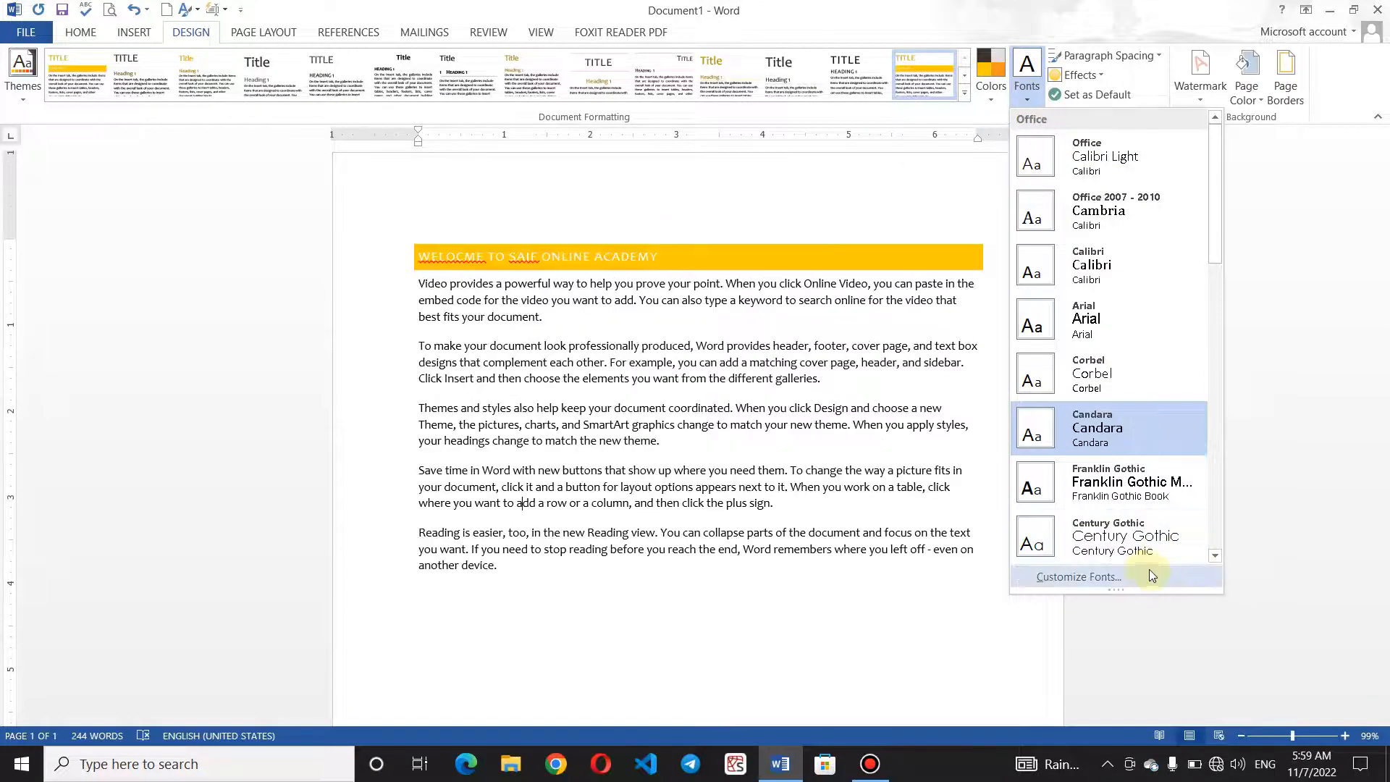
click(1145, 570)
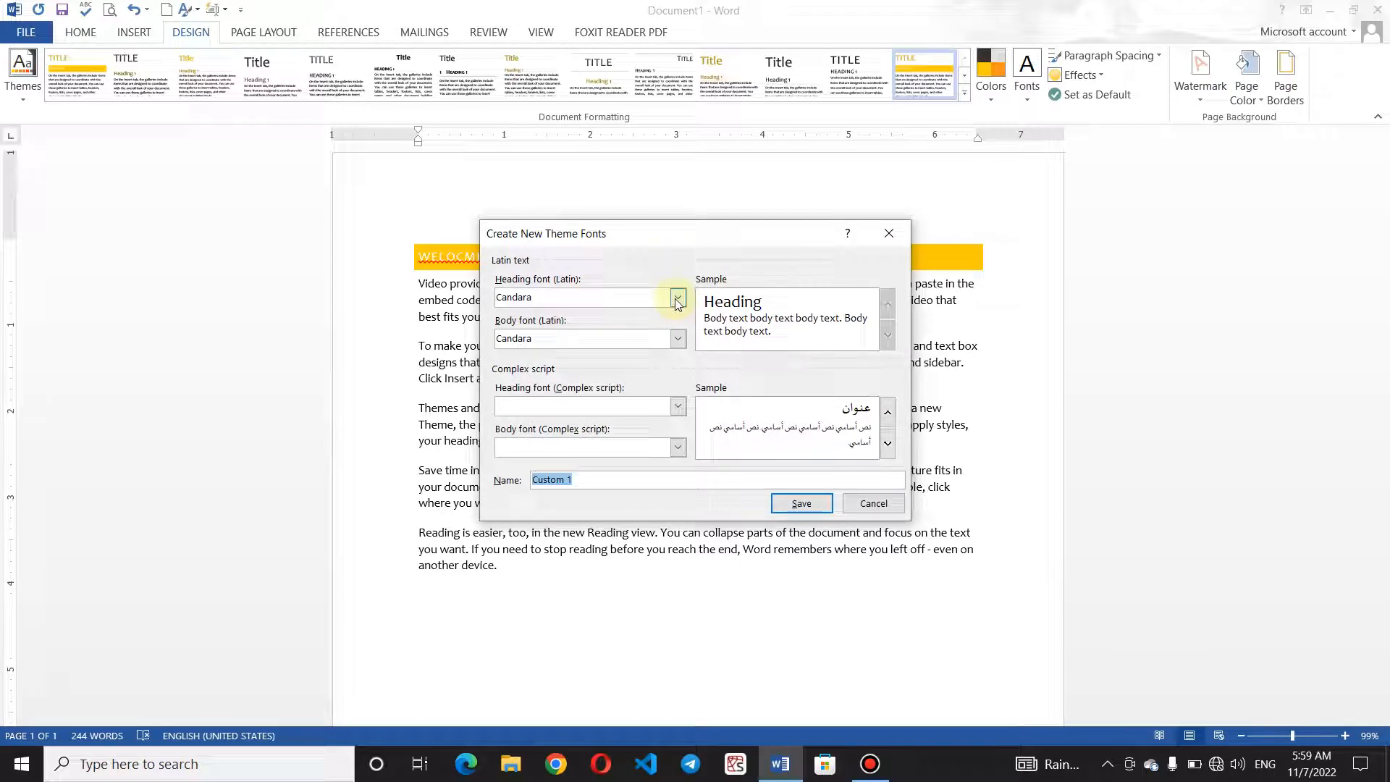
click(679, 340)
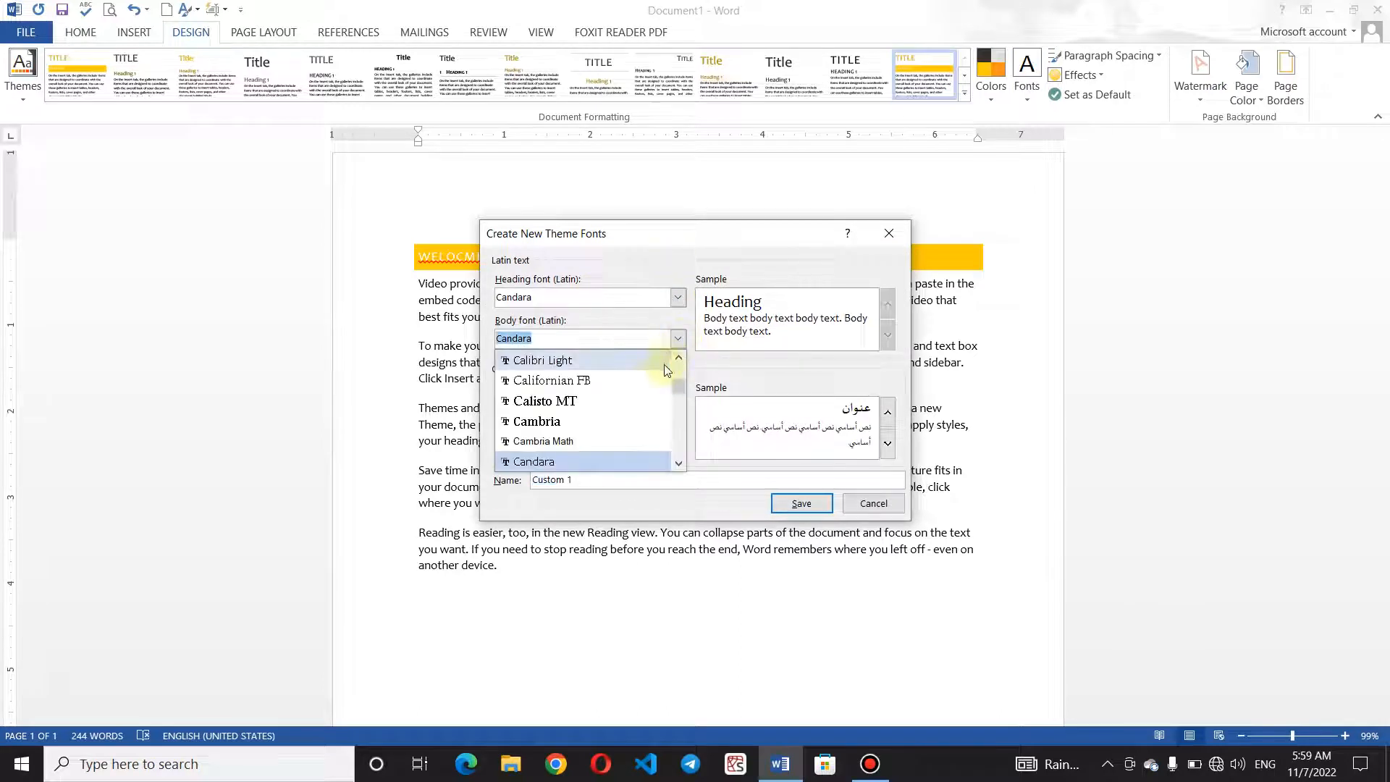
click(612, 404)
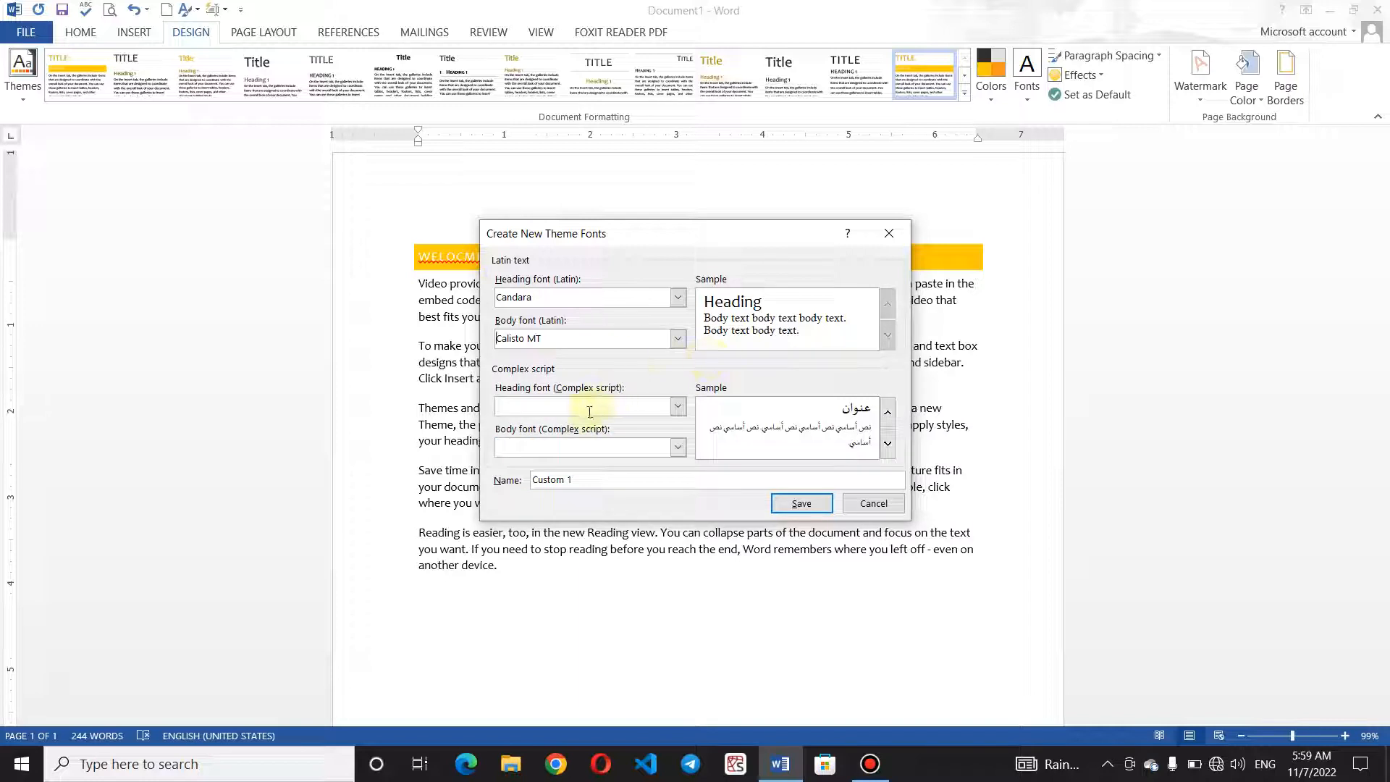
click(588, 408)
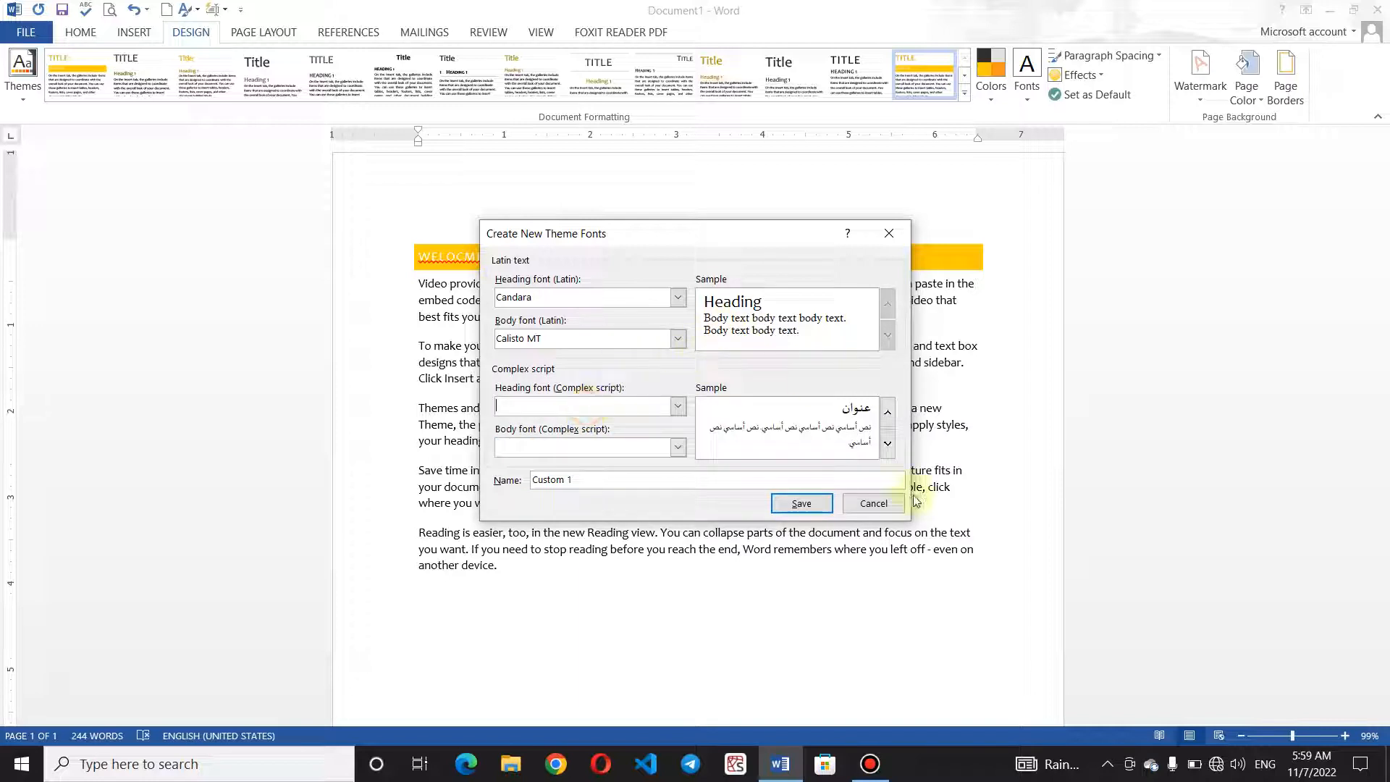
- Name the custom theme font set myfont and save it
click(628, 478)
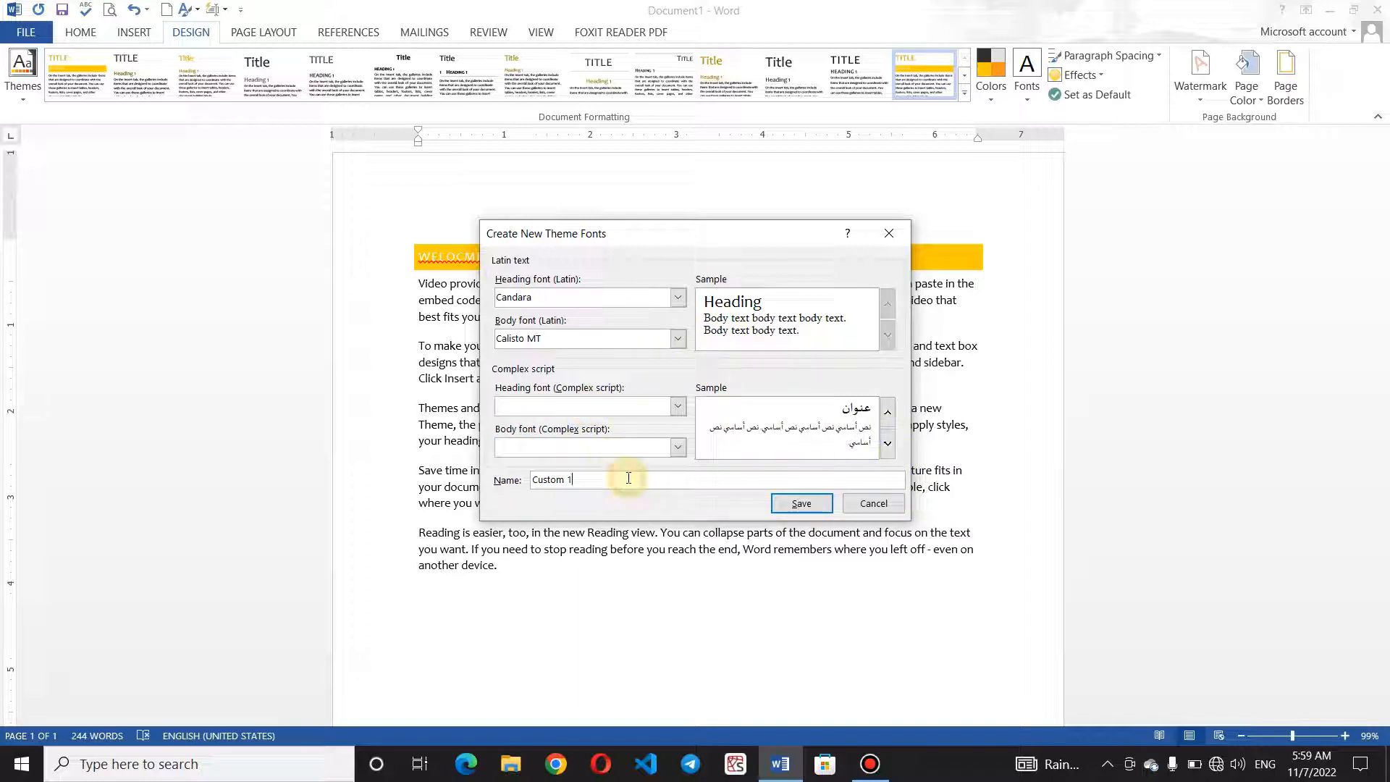
key(BackSpace)
key(BackSpace)
key(BackSpace)
key(BackSpace)
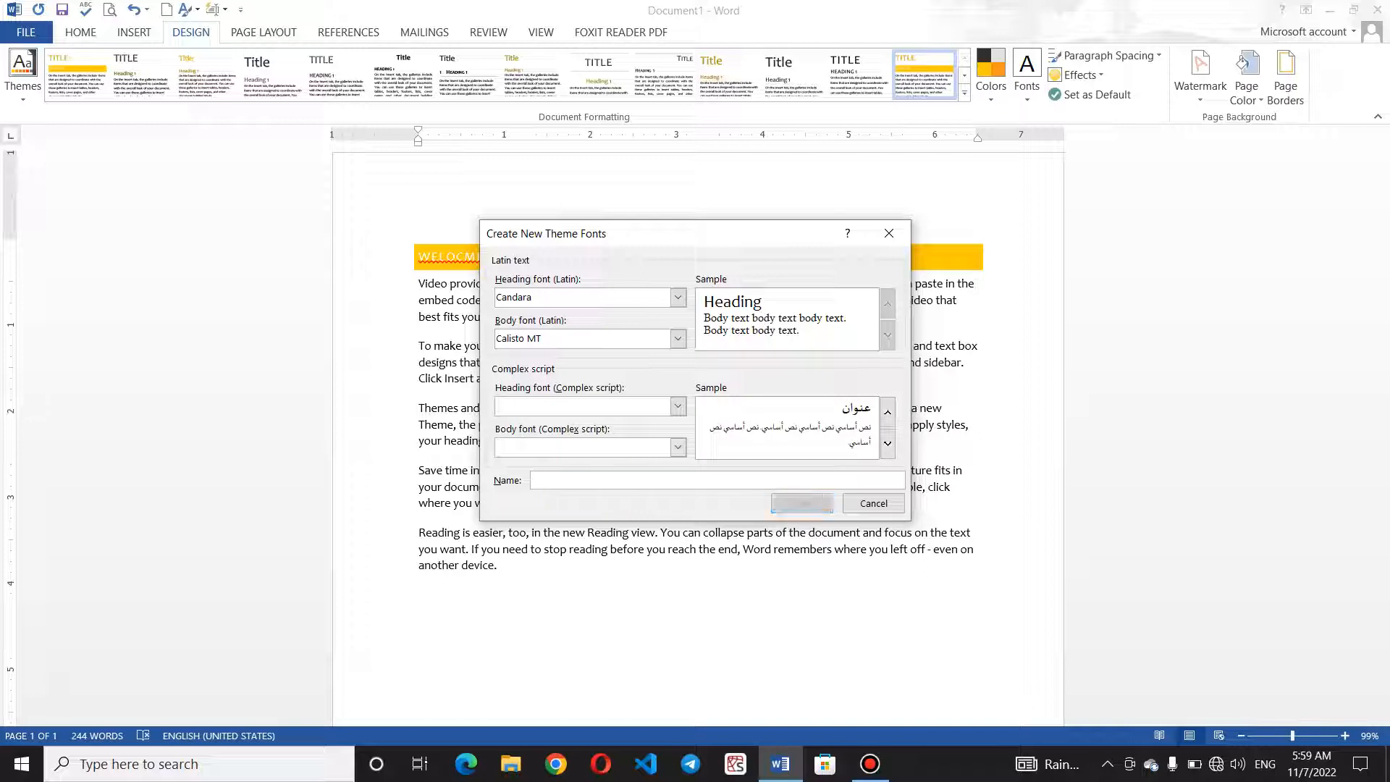
text(m)
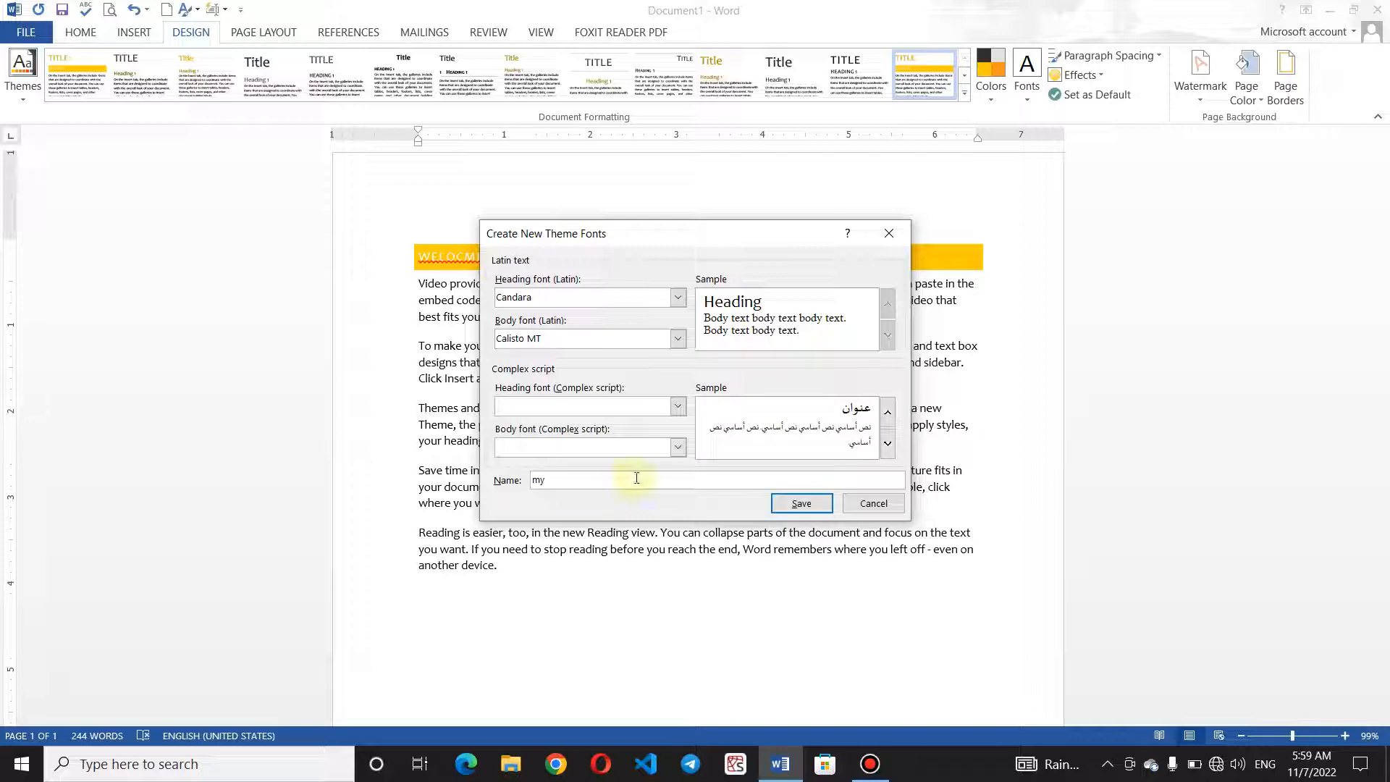
text(yfont)
click(778, 501)
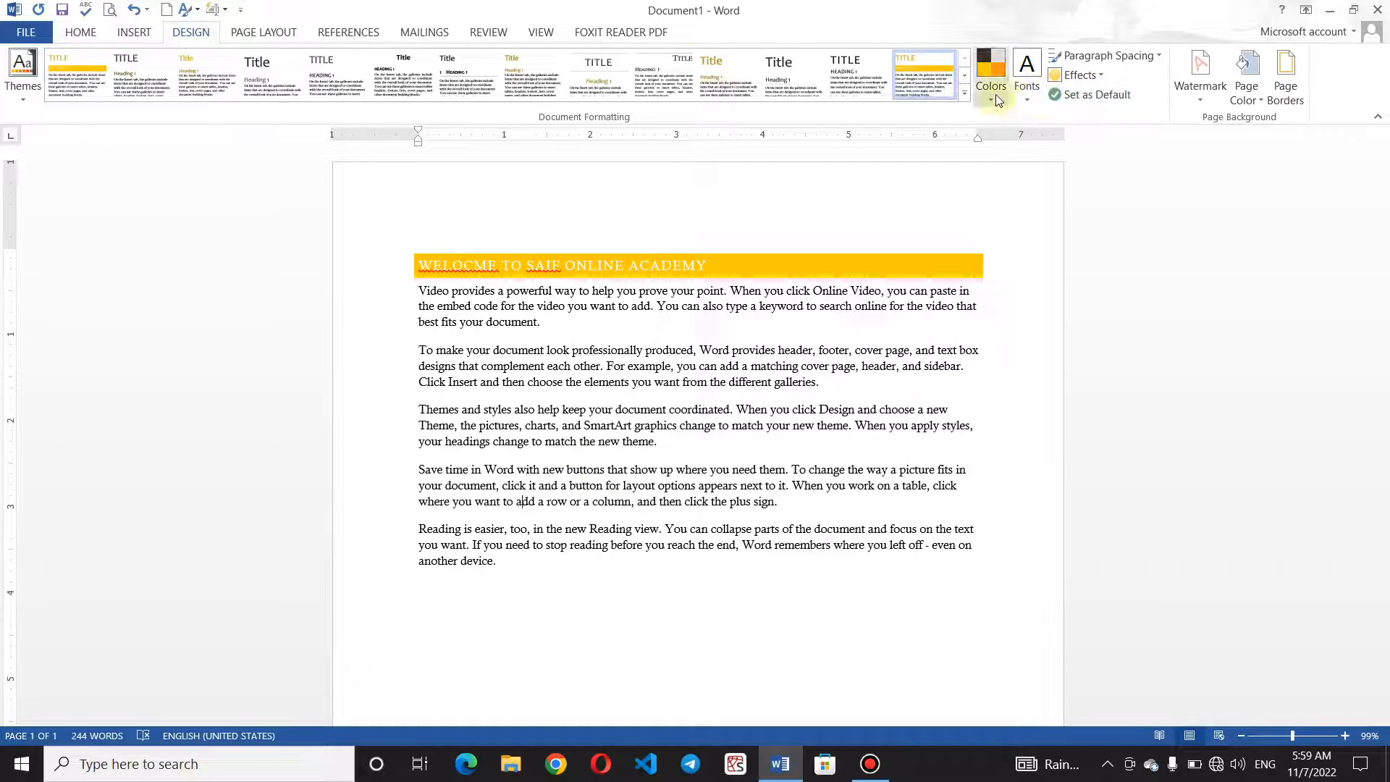
- Look over the theme gallery and the dialogs for browsing for themes and saving the current theme
click(32, 107)
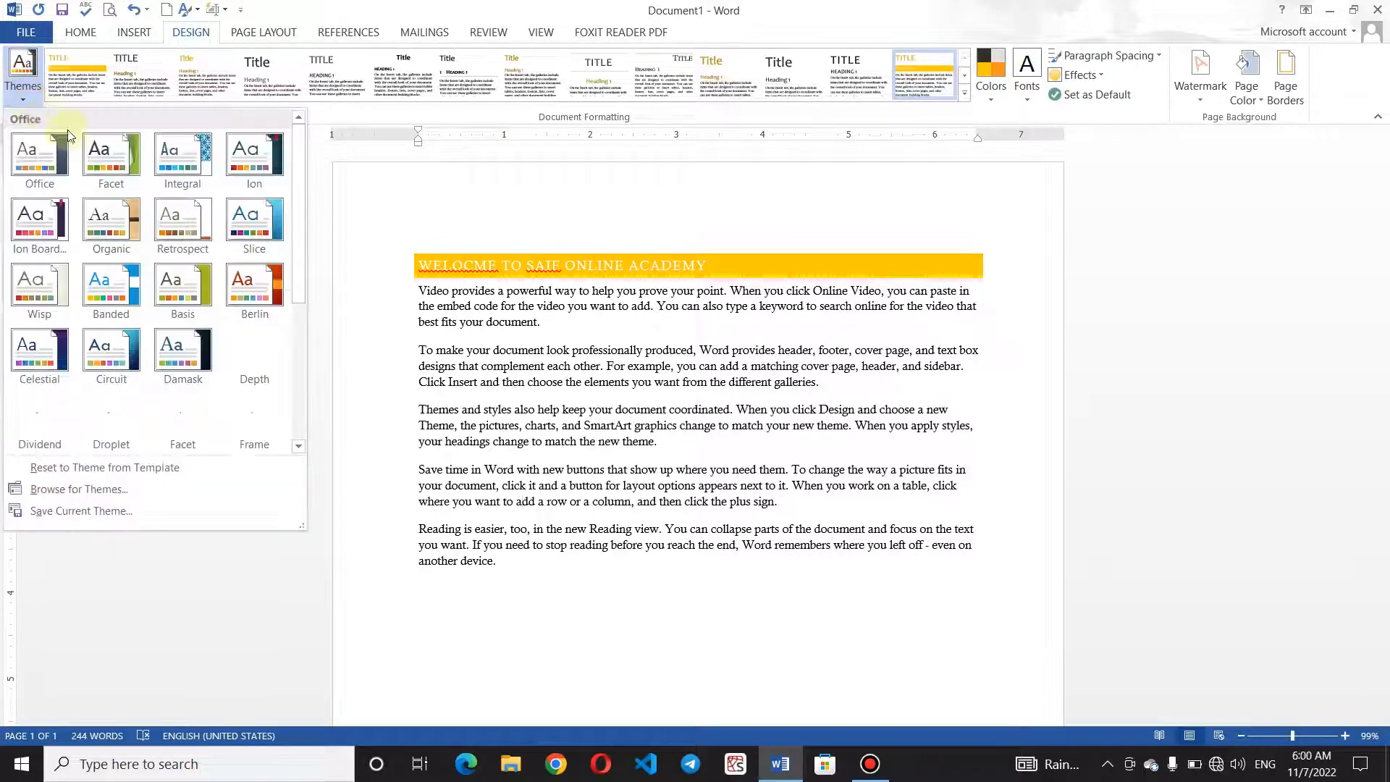
drag(298, 266, 303, 449)
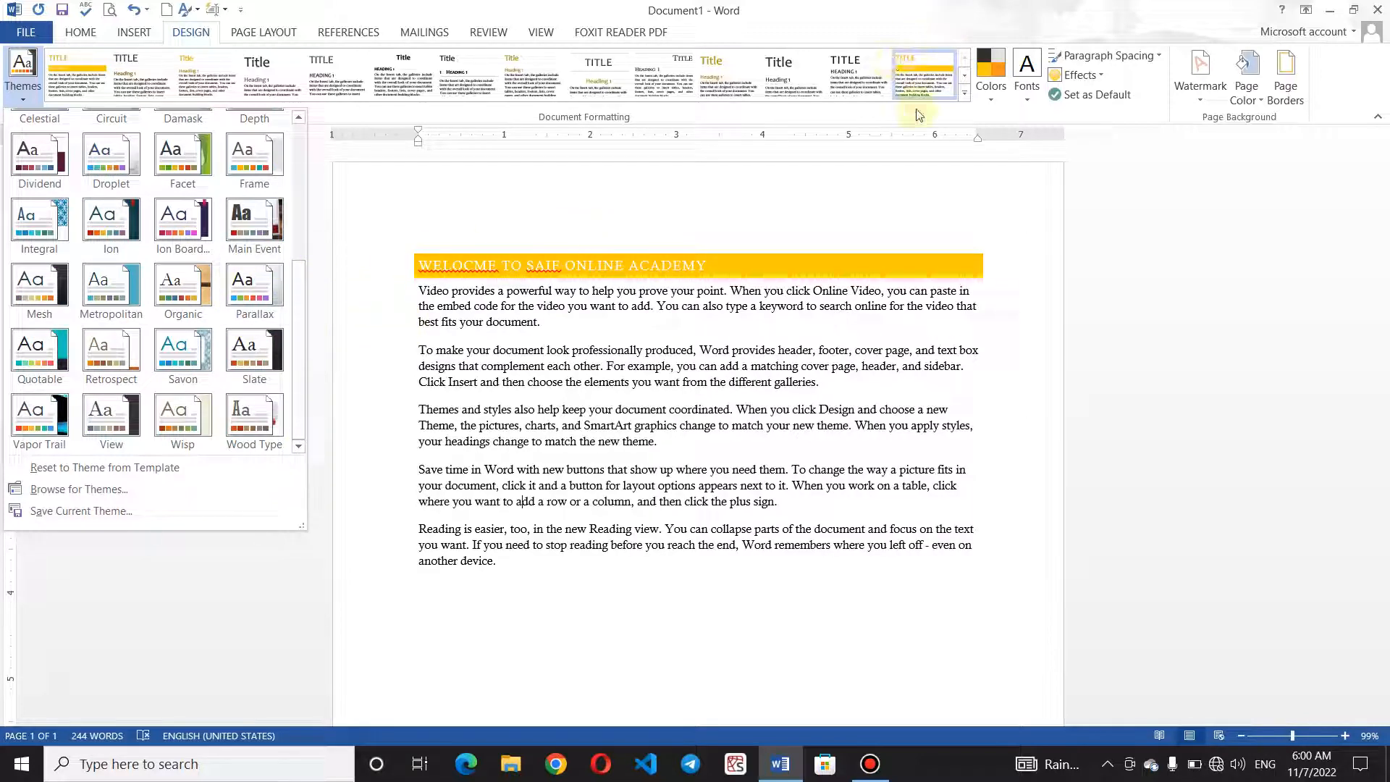
click(116, 490)
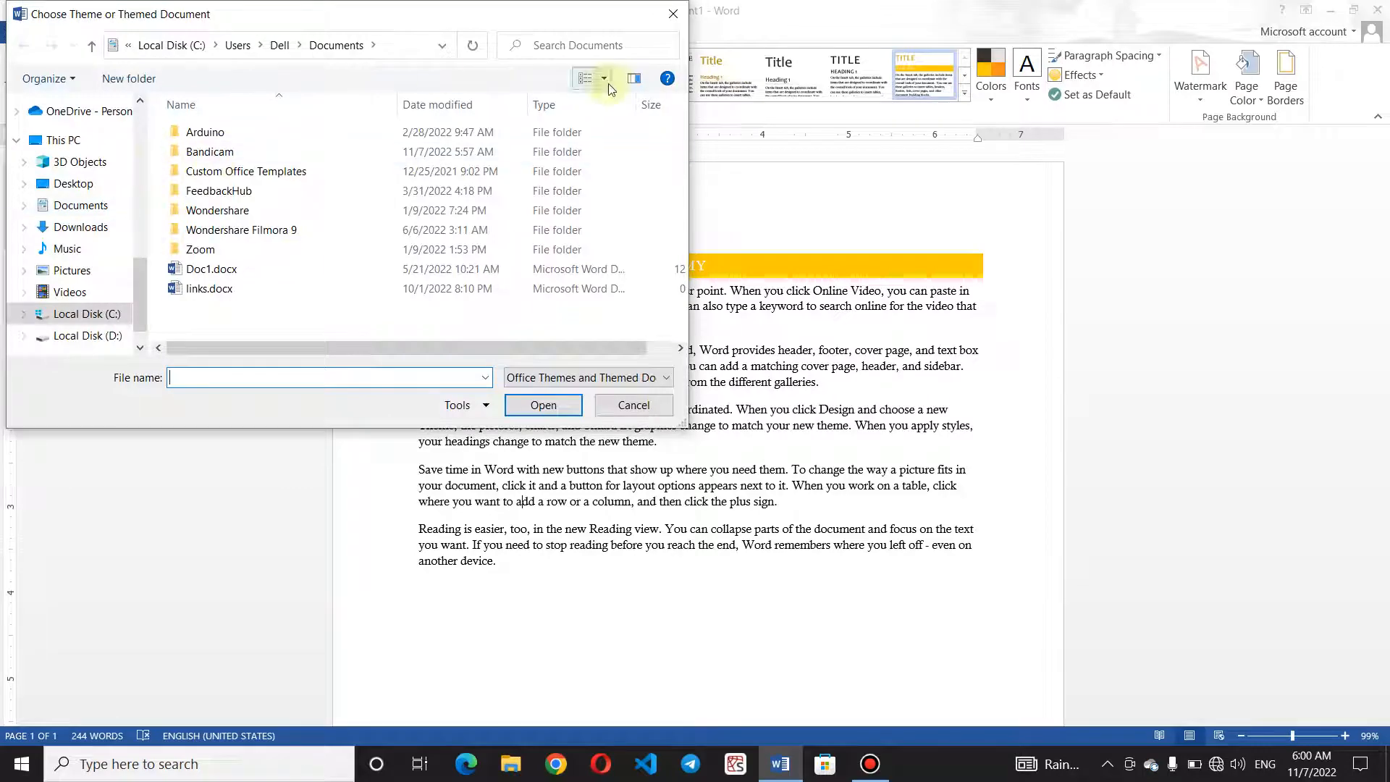
click(673, 13)
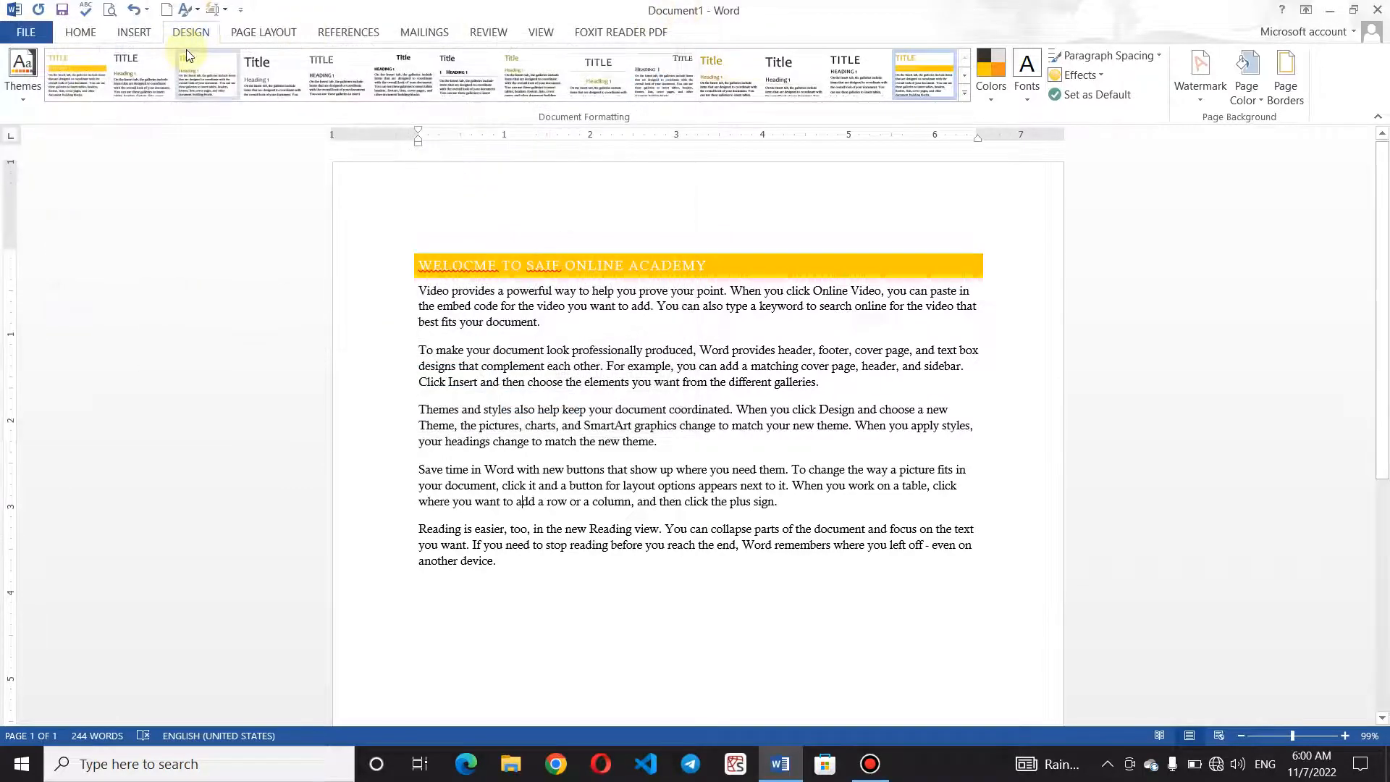
click(46, 28)
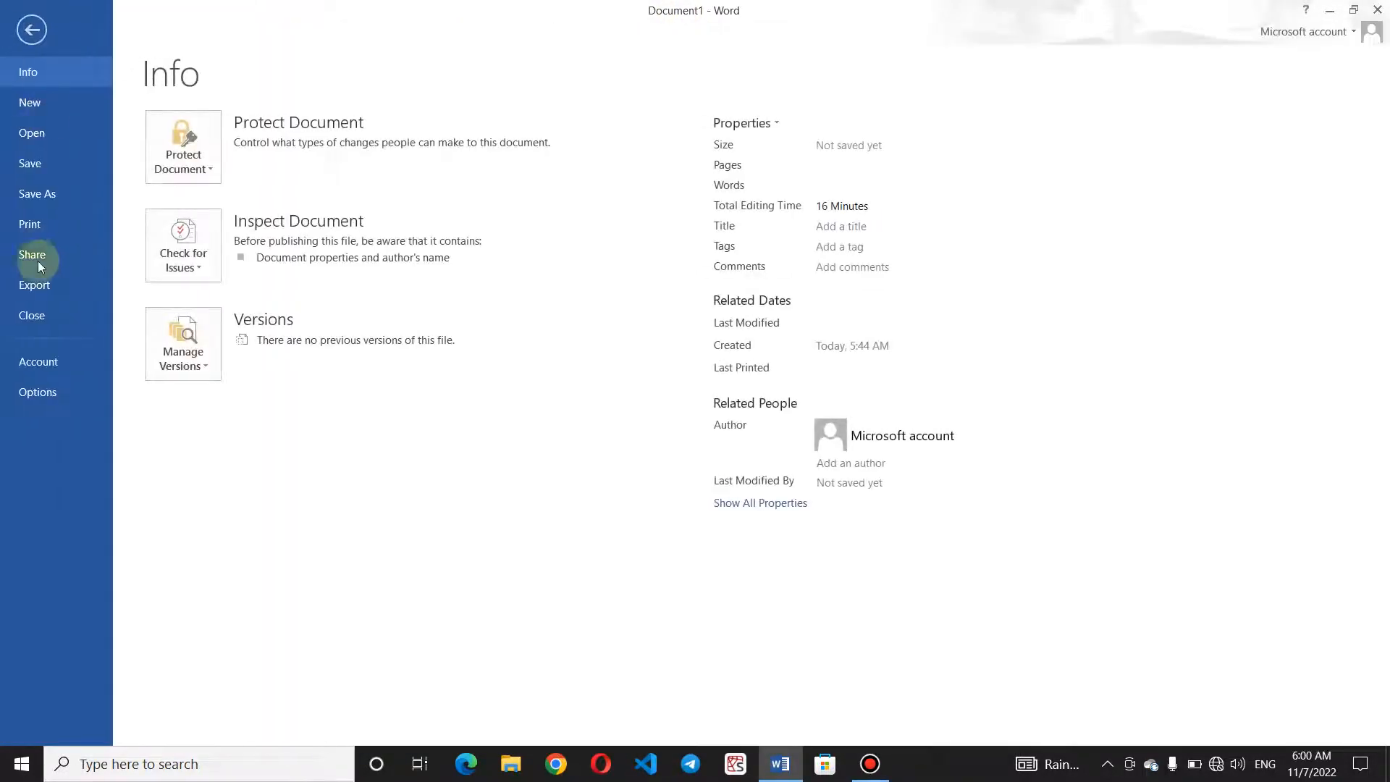
click(46, 27)
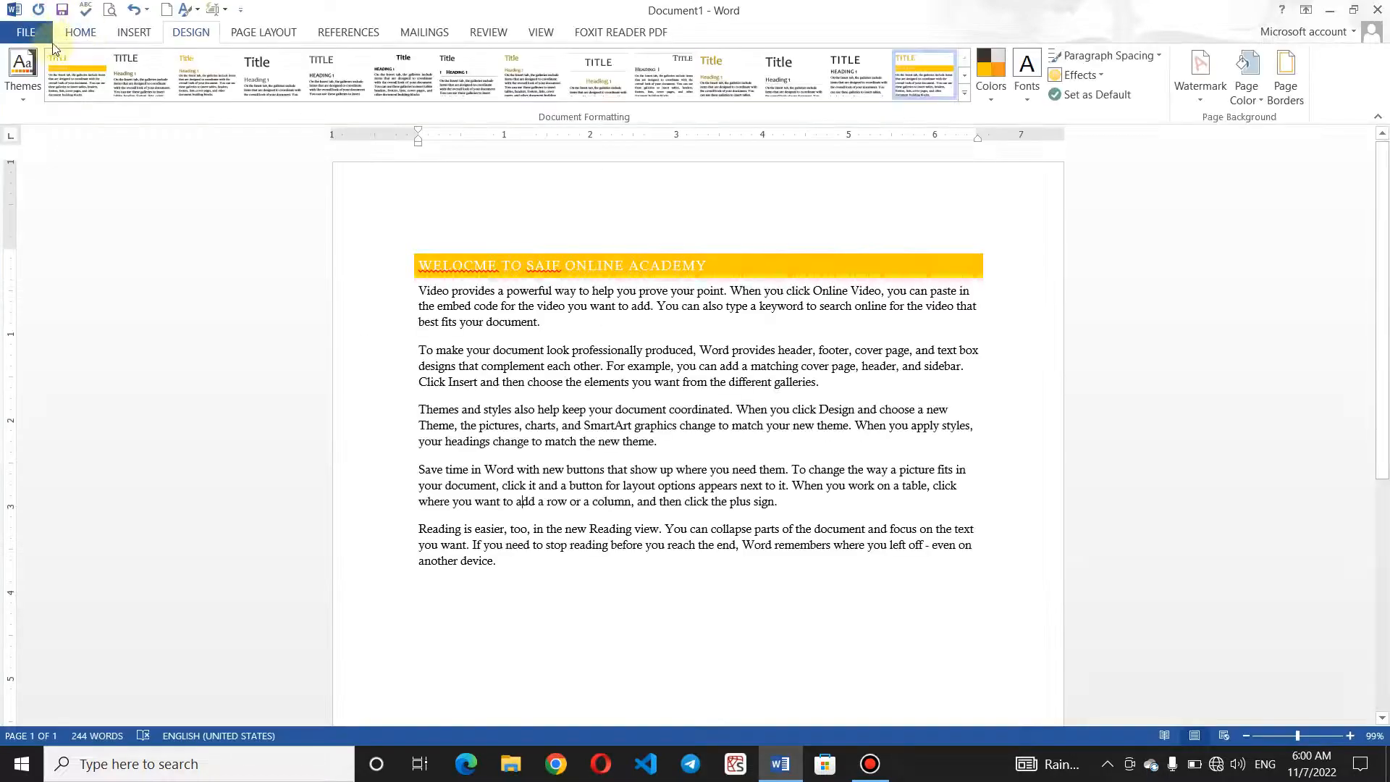
click(26, 86)
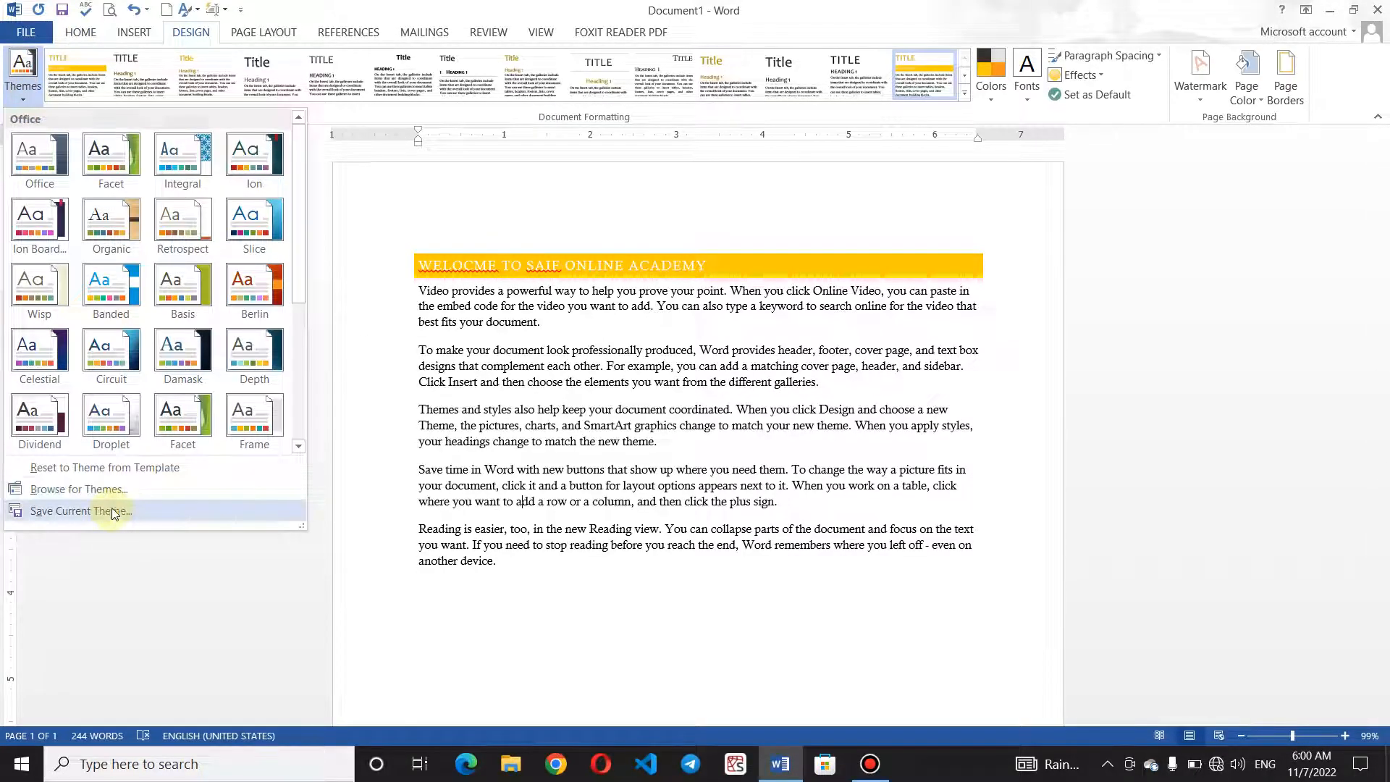
click(112, 510)
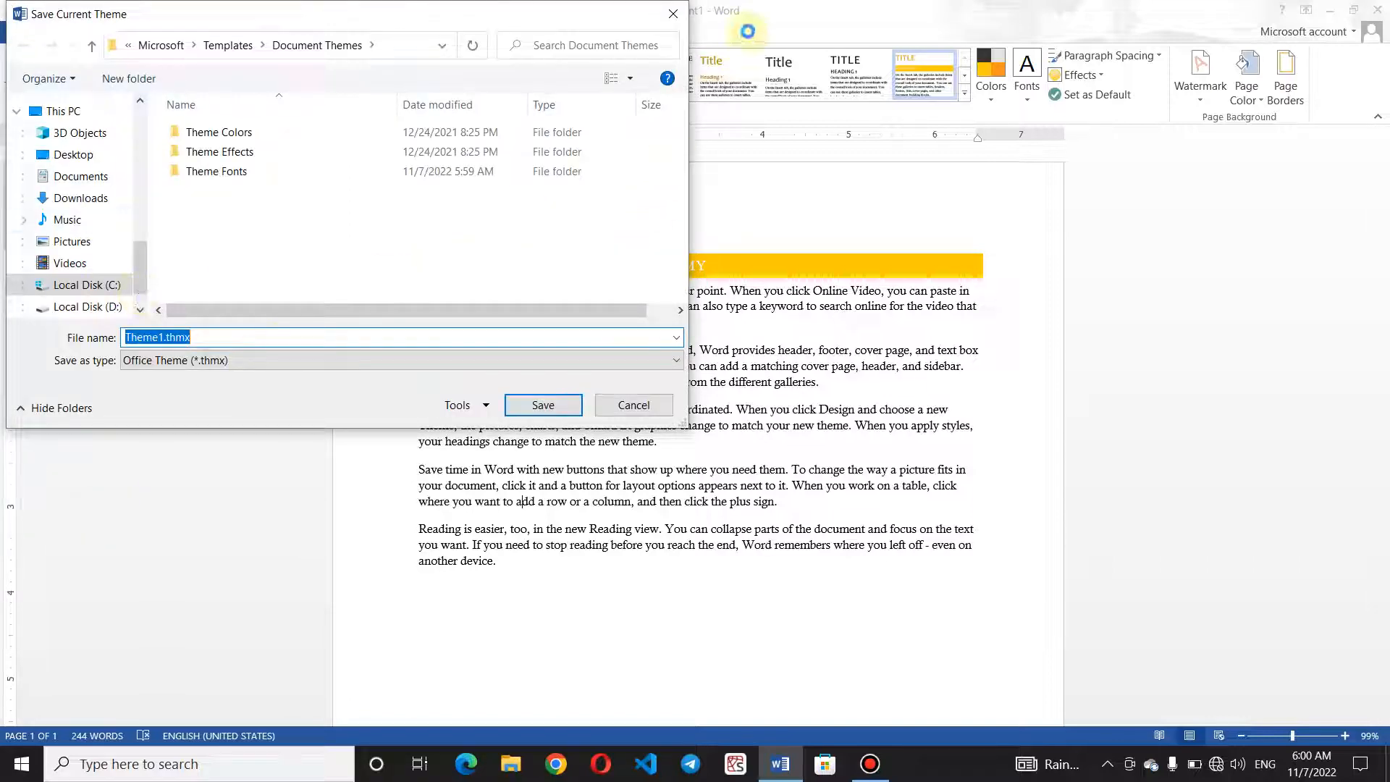
click(671, 17)
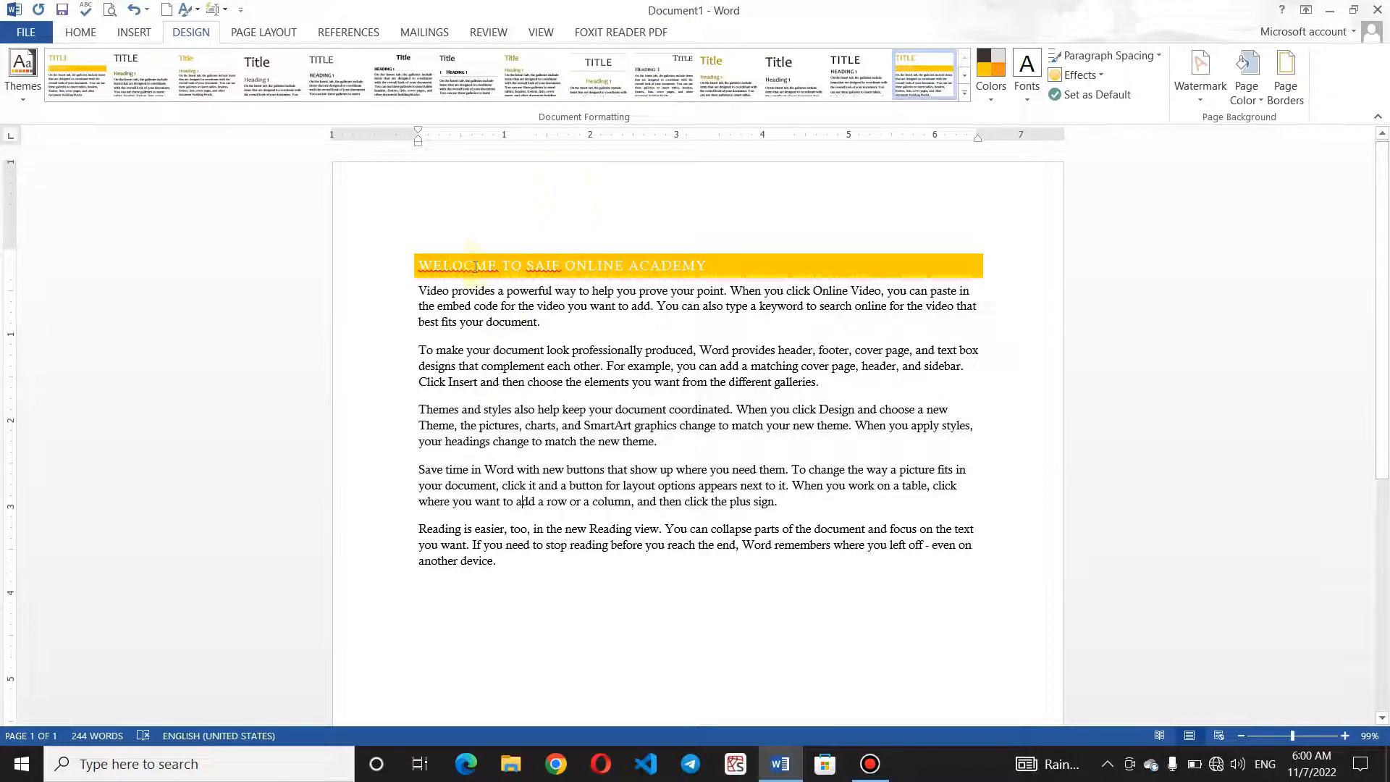
- Correct the misspelled first word of the heading to WELCOME
right_click(427, 274)
key(Escape)
click(477, 265)
key(BackSpace)
key(BackSpace)
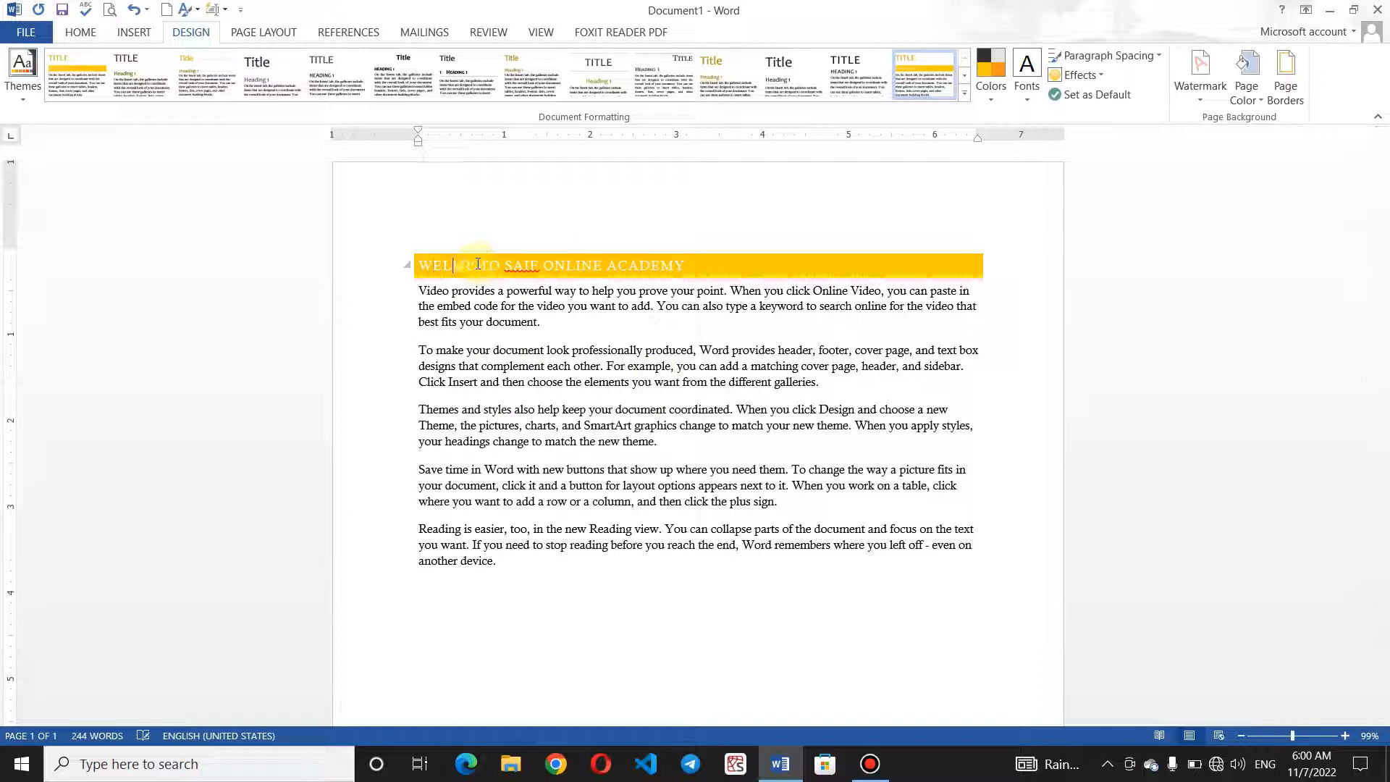
text(c)
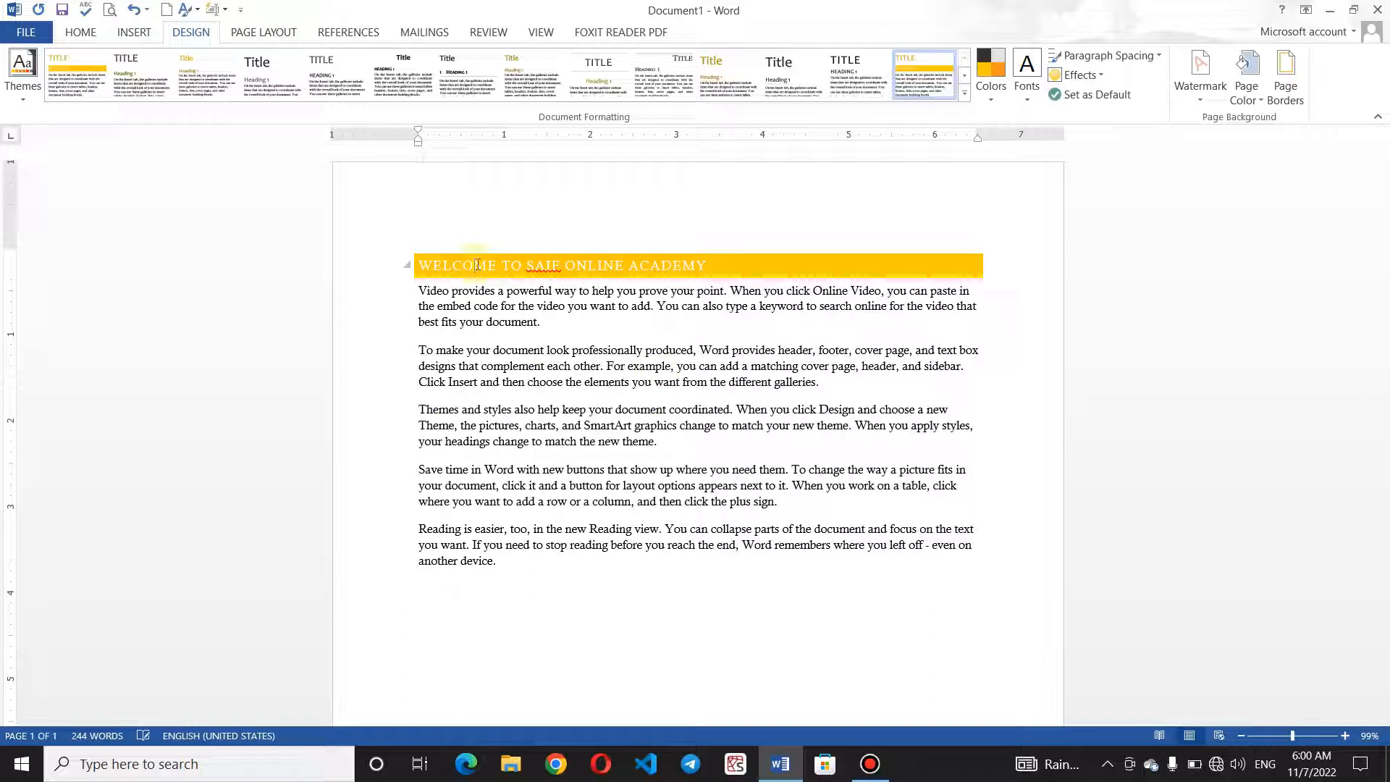
- Clear the spelling flag on the academy's name in the heading, keeping the word as written
right_click(532, 267)
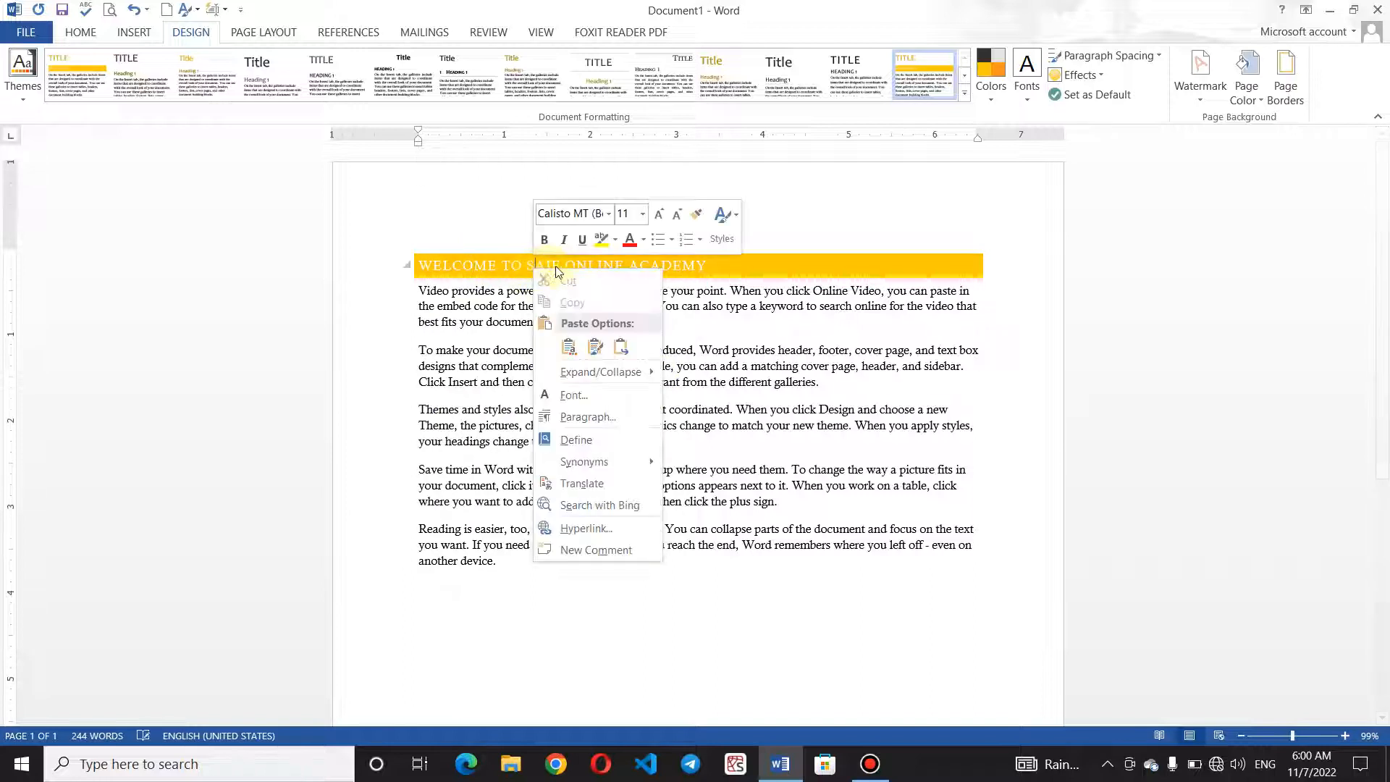
click(532, 268)
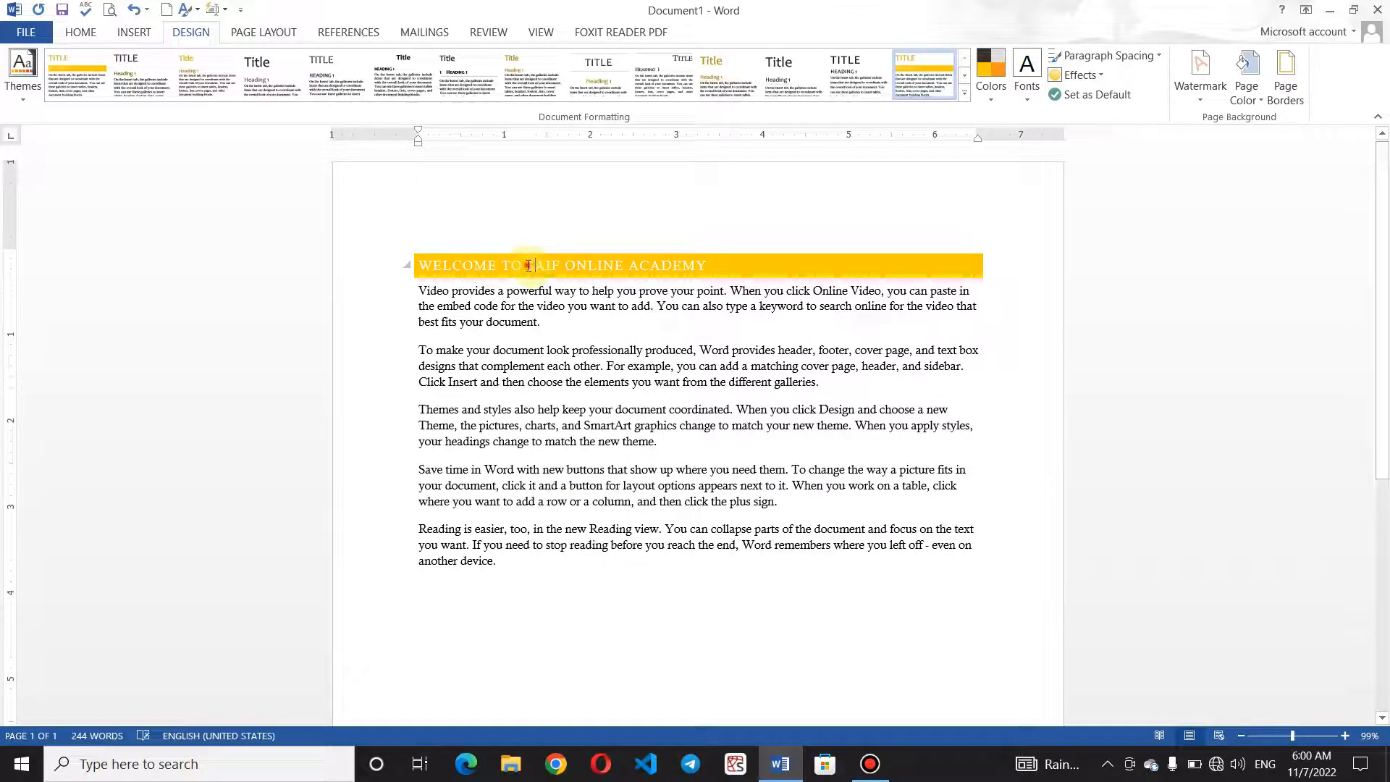
right_click(528, 265)
click(738, 297)
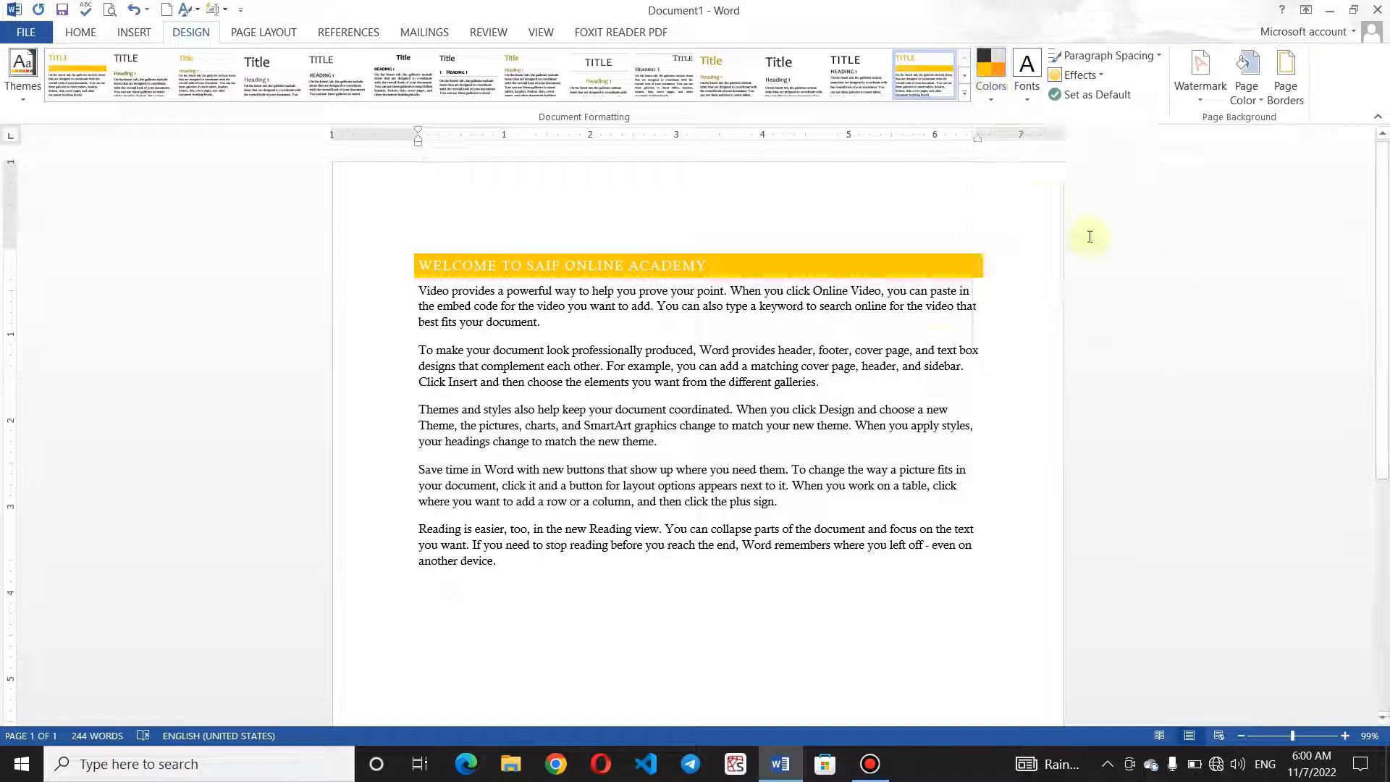
- Set the page color to a dark orange-brown theme shade and the theme colors to Paper
click(1254, 101)
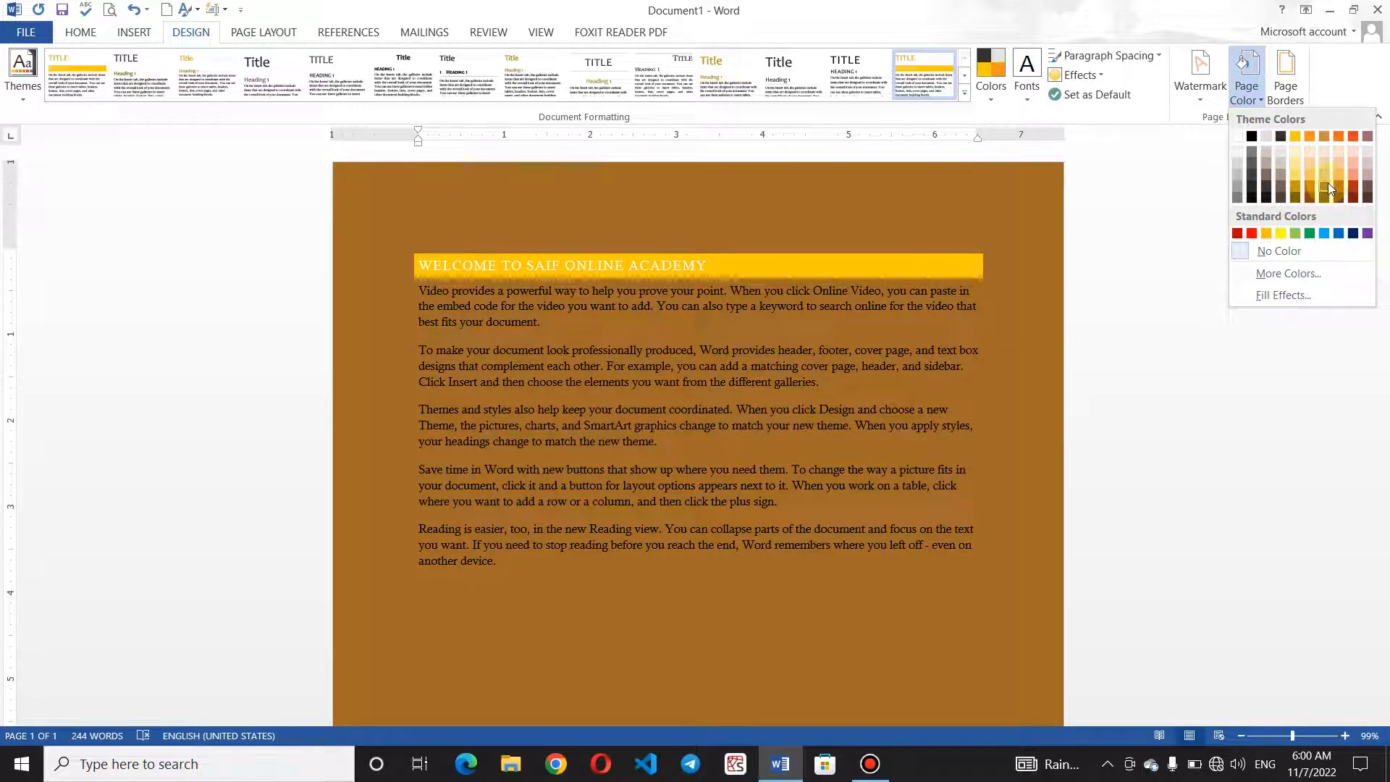
click(1328, 185)
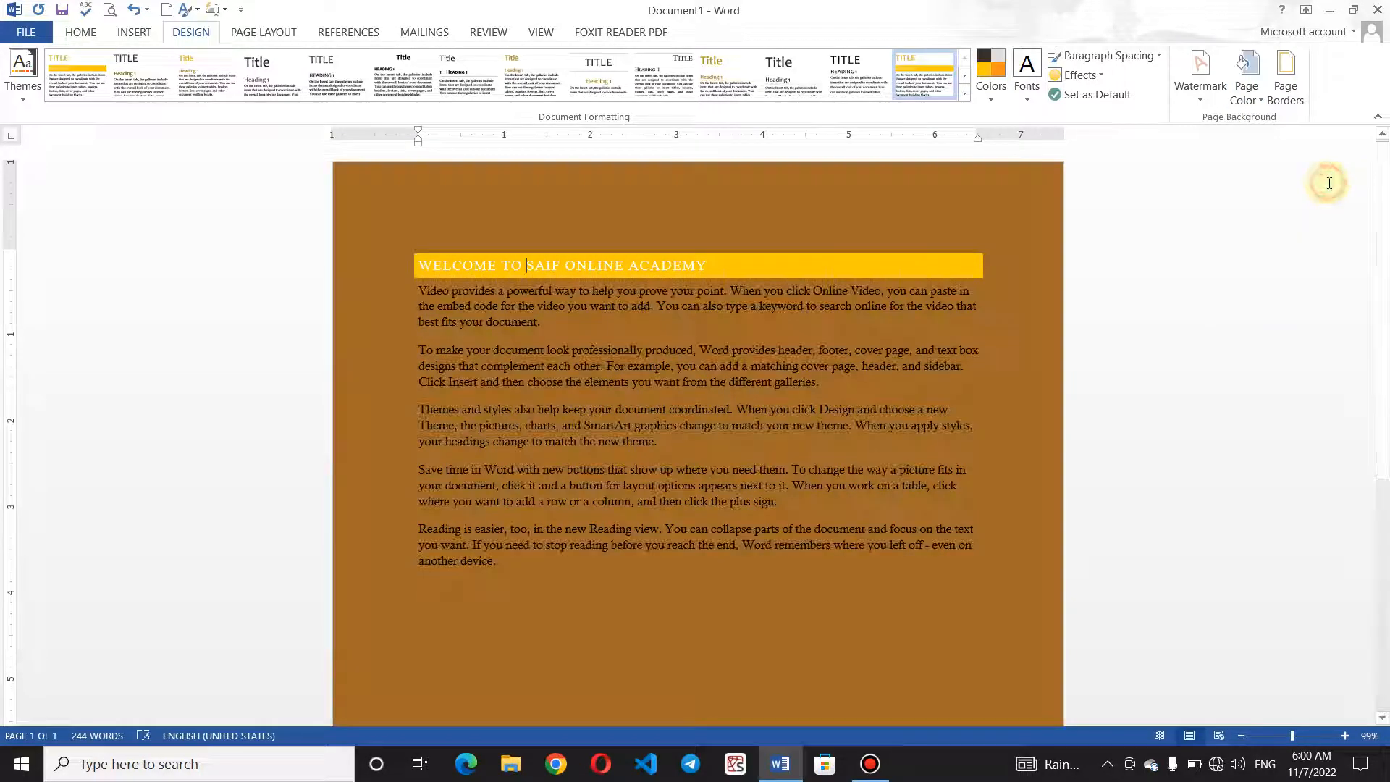
click(991, 76)
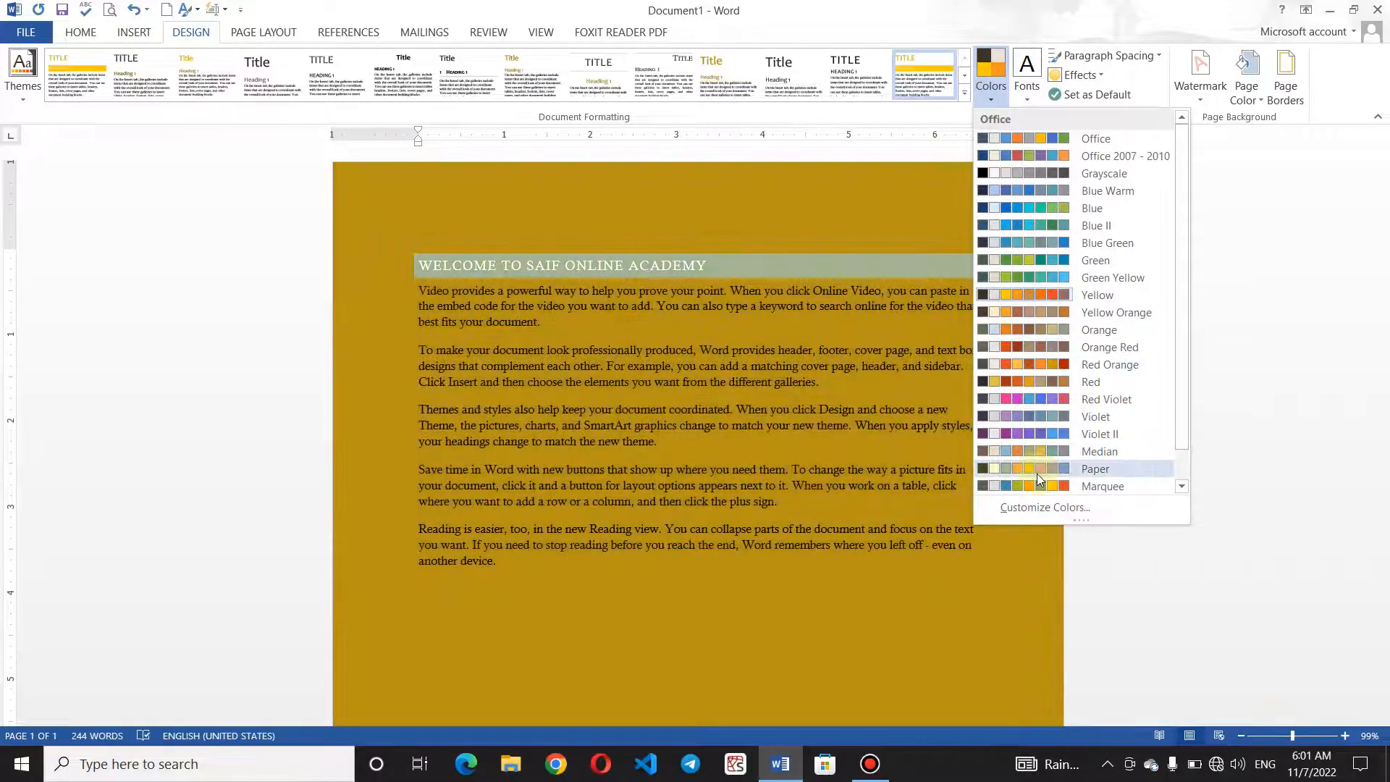
click(1037, 472)
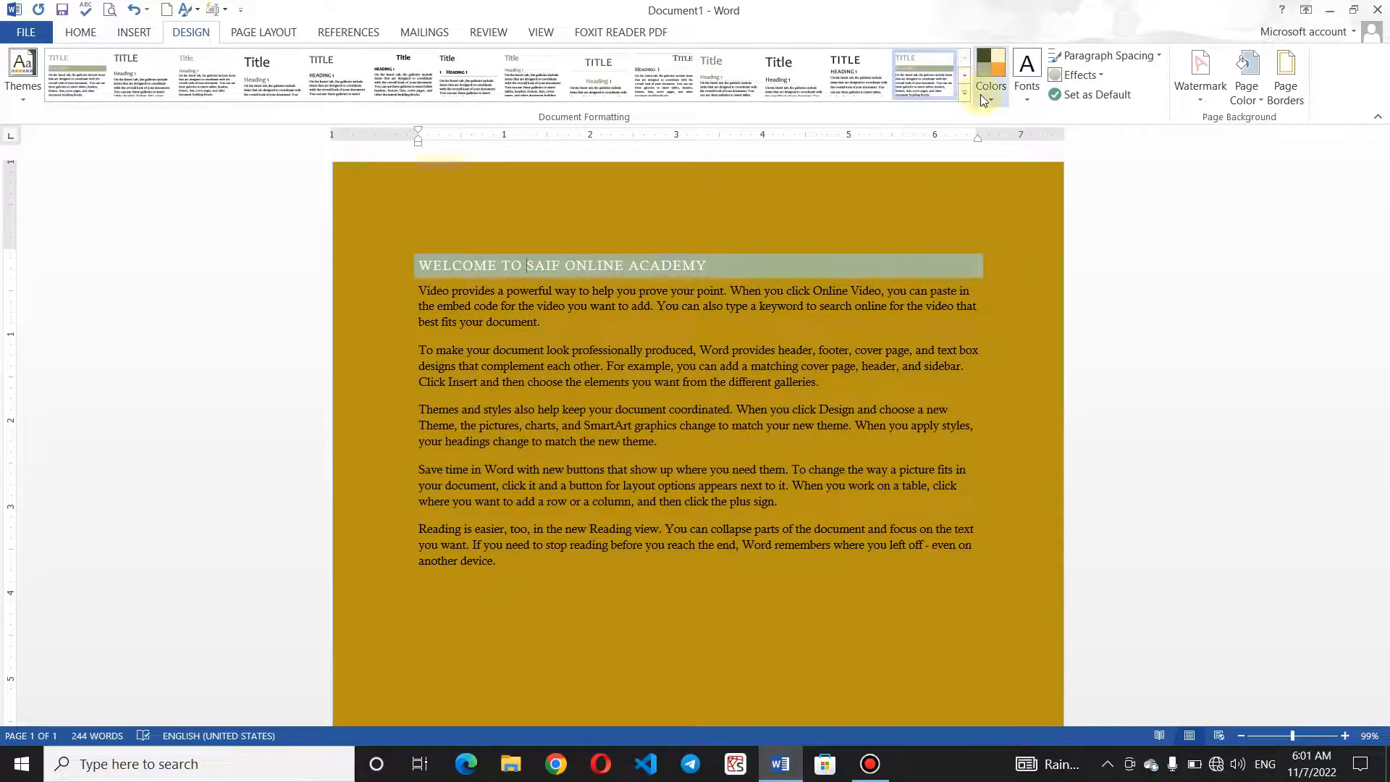
- Create a custom theme color set with Text/Background - Light 2 set to red and save it as Custom 1
click(985, 98)
click(1028, 507)
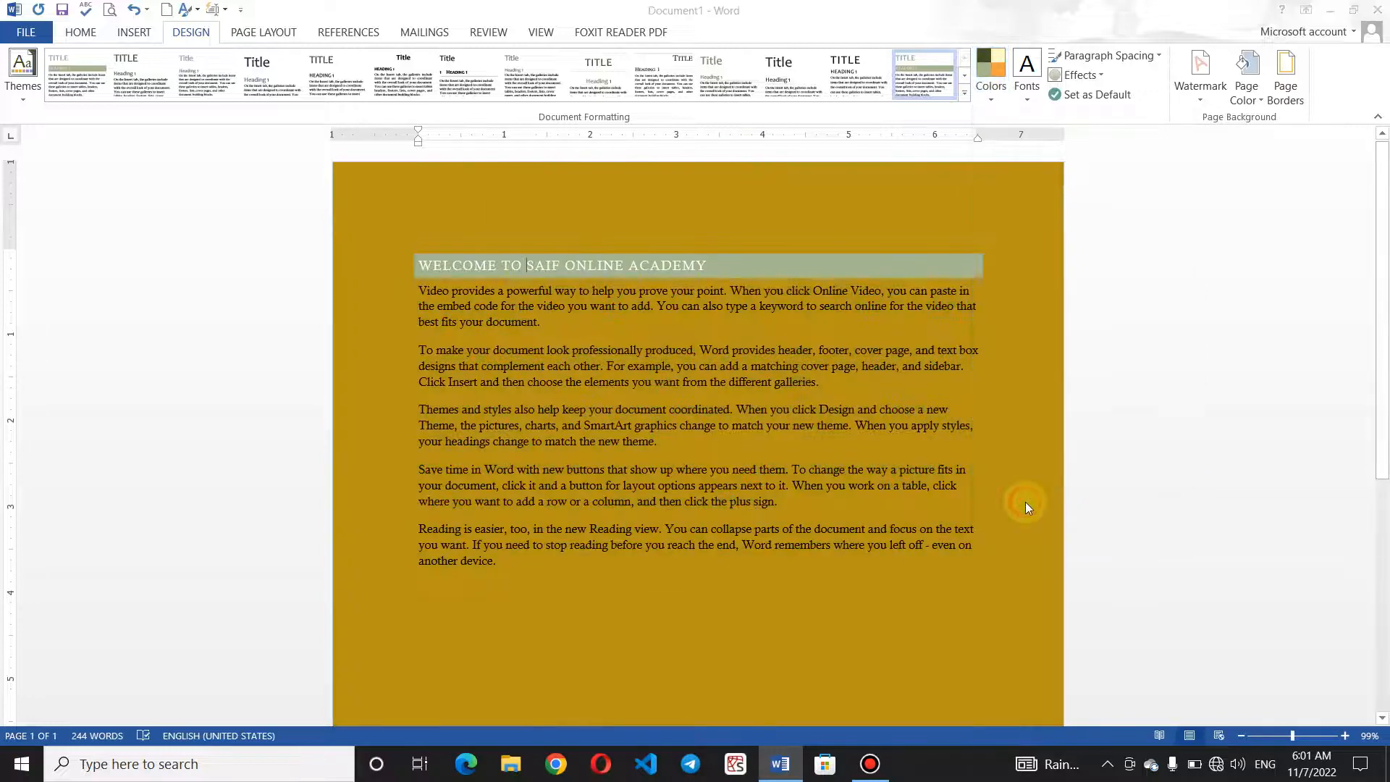
click(661, 309)
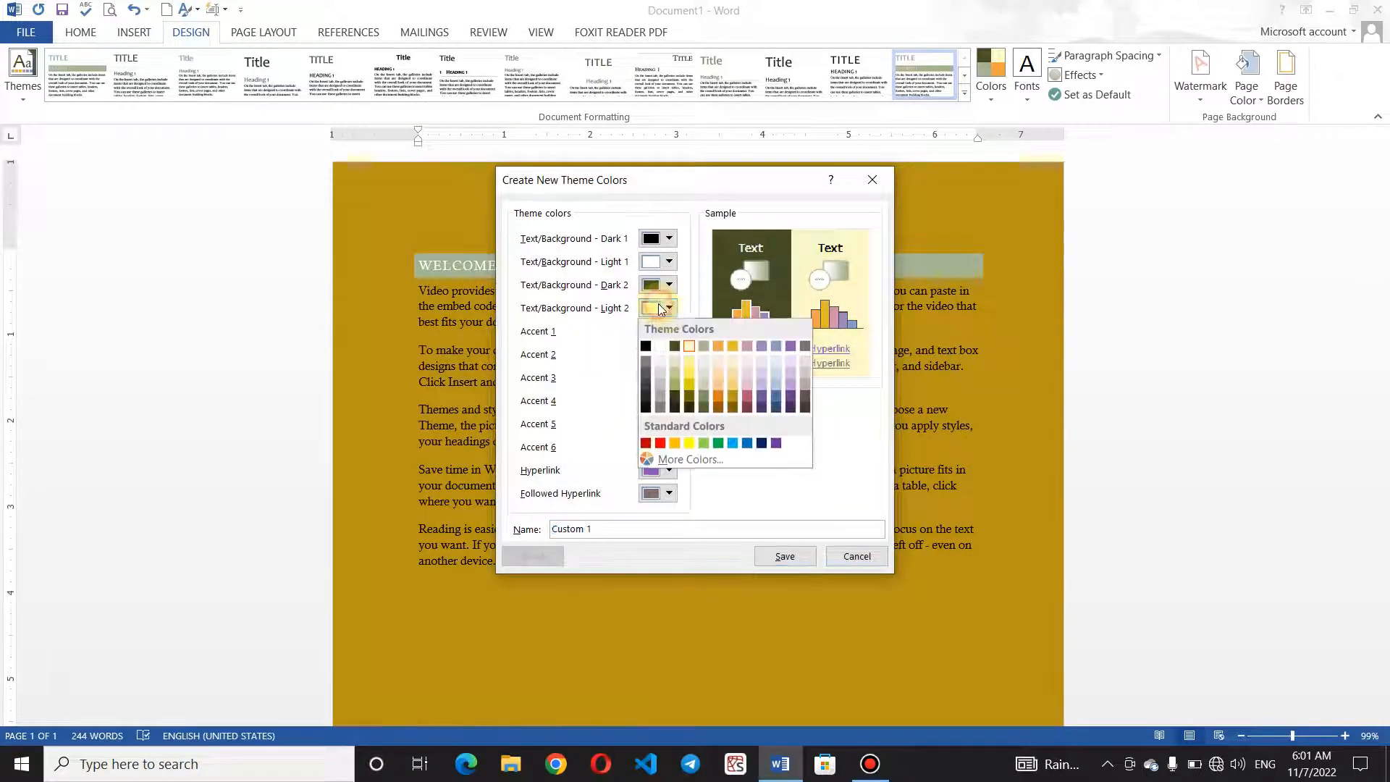
click(661, 444)
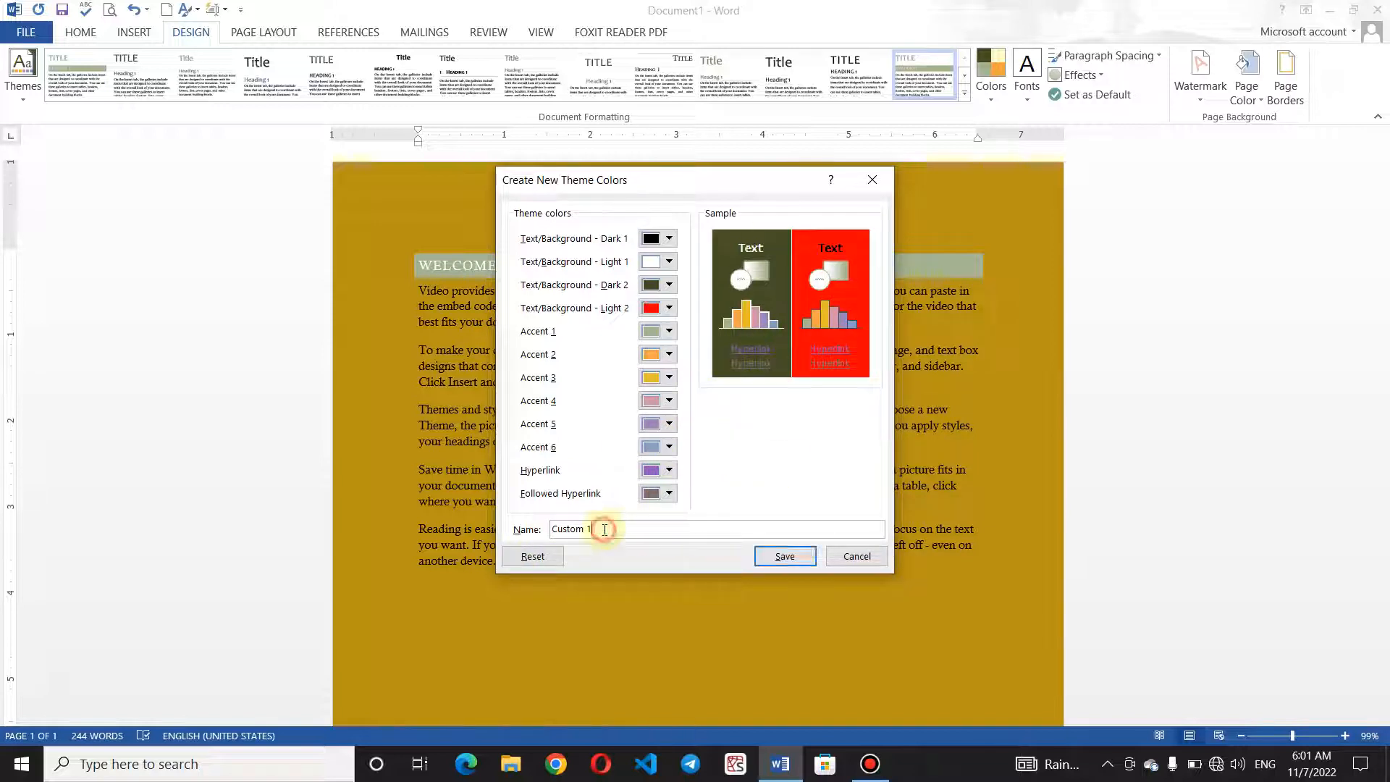
click(788, 556)
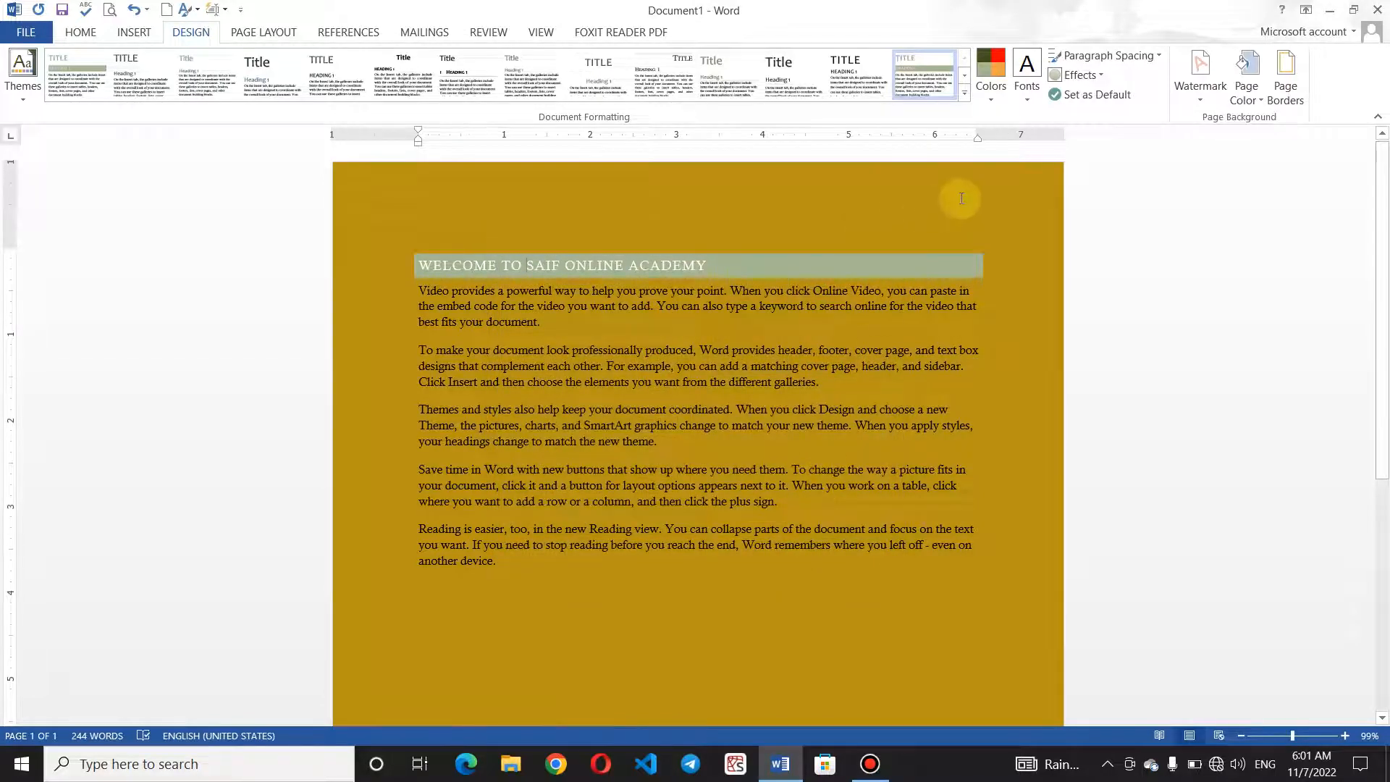
- Examine the page color palette, the list of theme color sets, and the dialog for creating new theme colors
click(1243, 99)
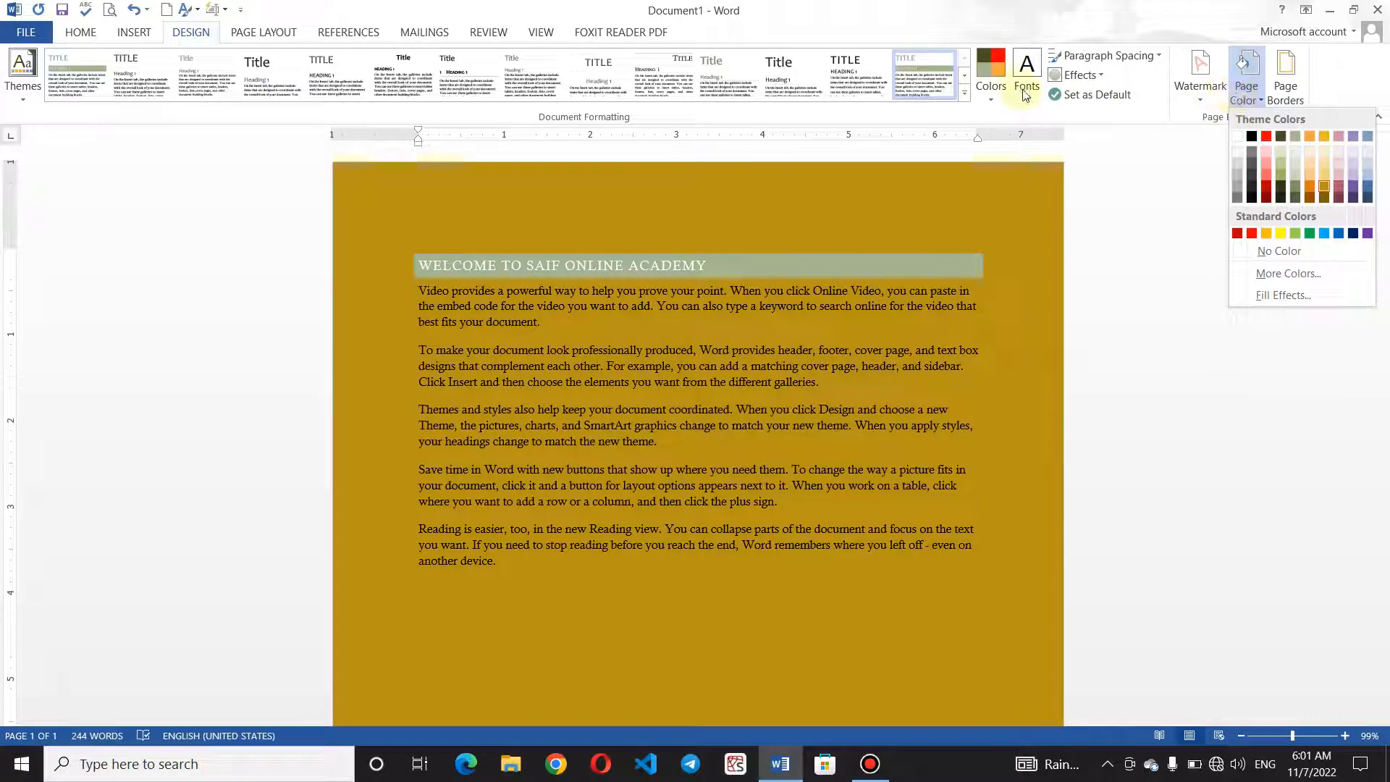
click(992, 94)
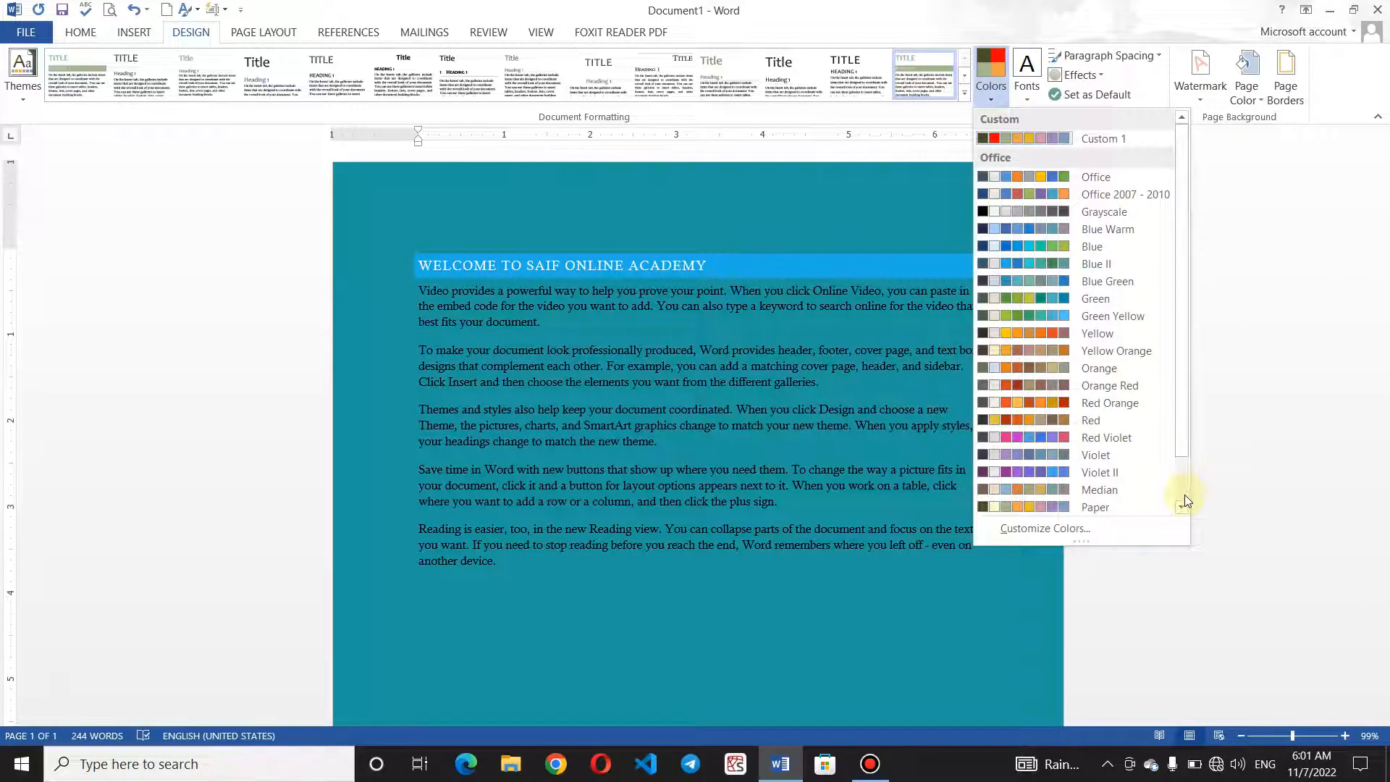
click(1184, 494)
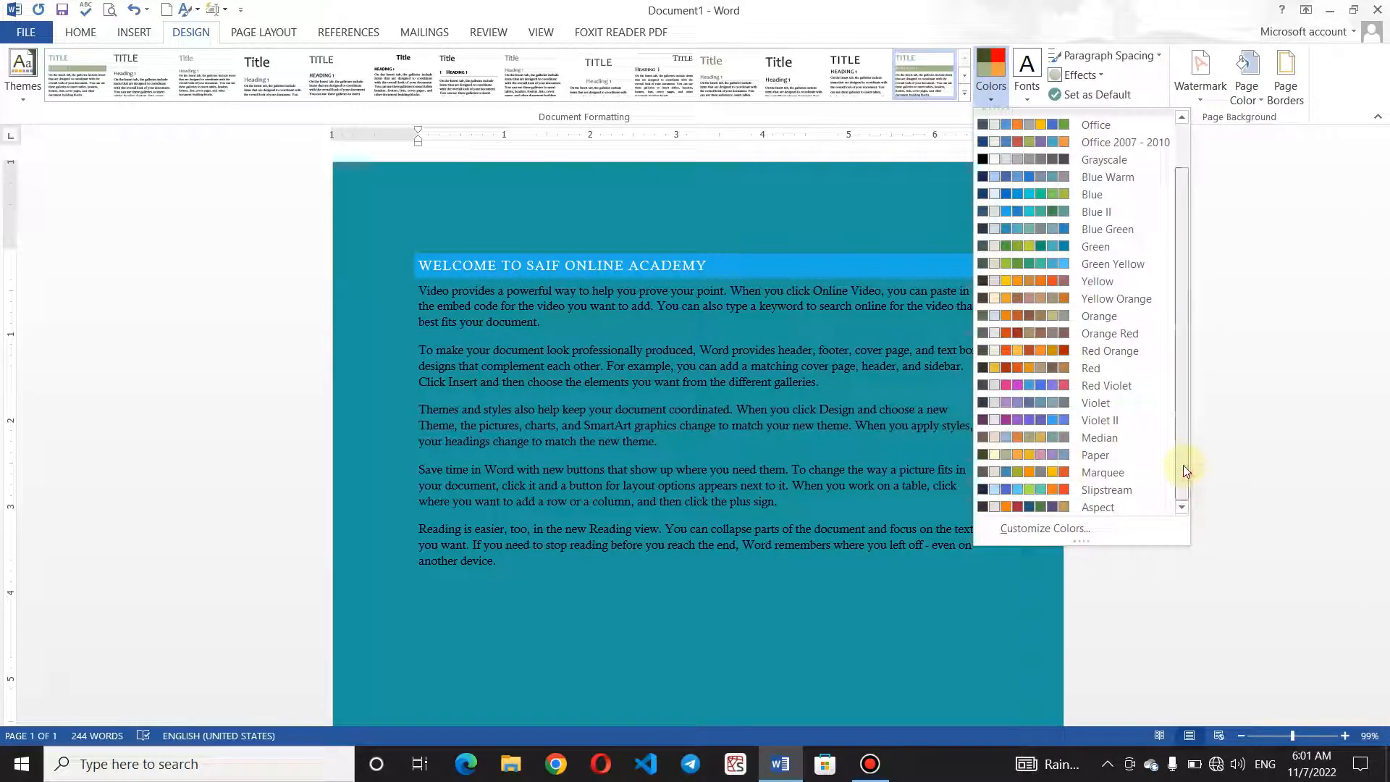
scroll(1183, 465, up, 1)
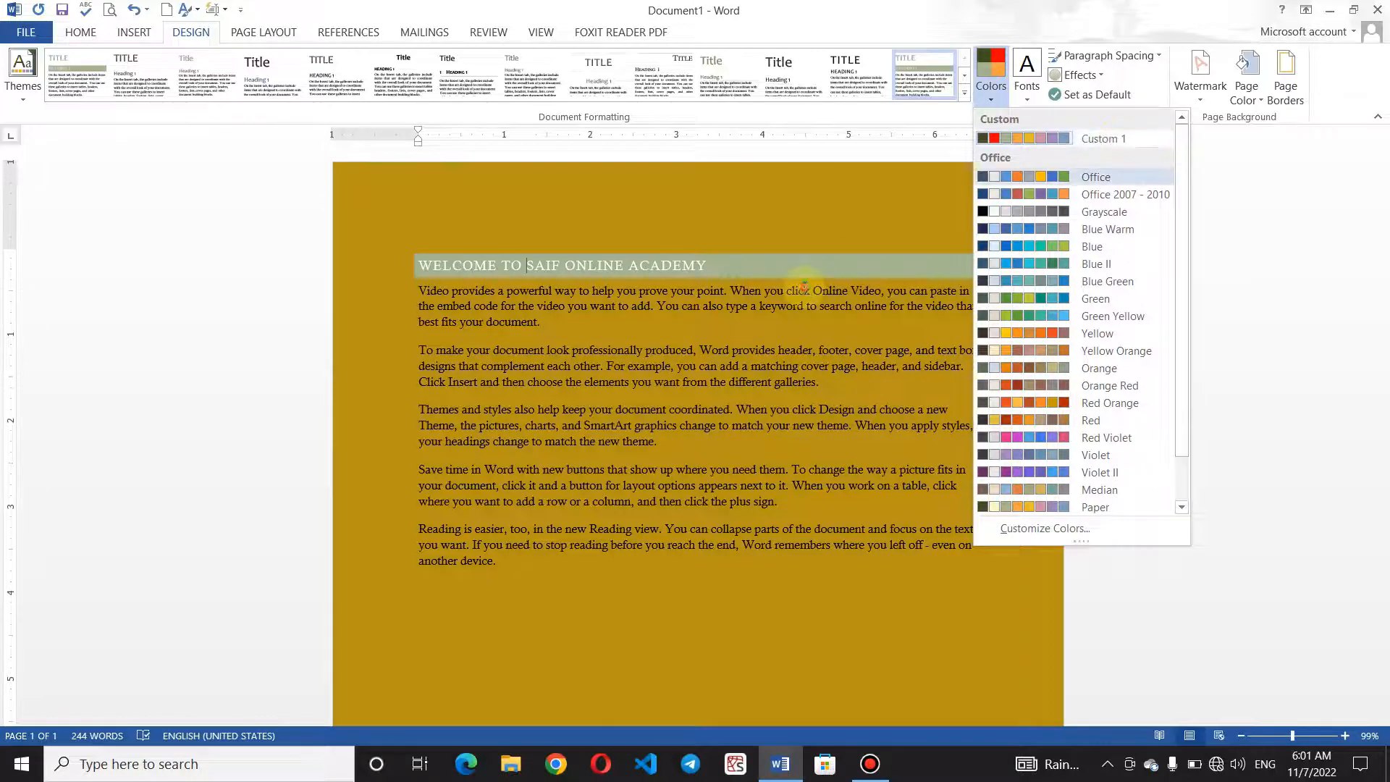
click(1118, 138)
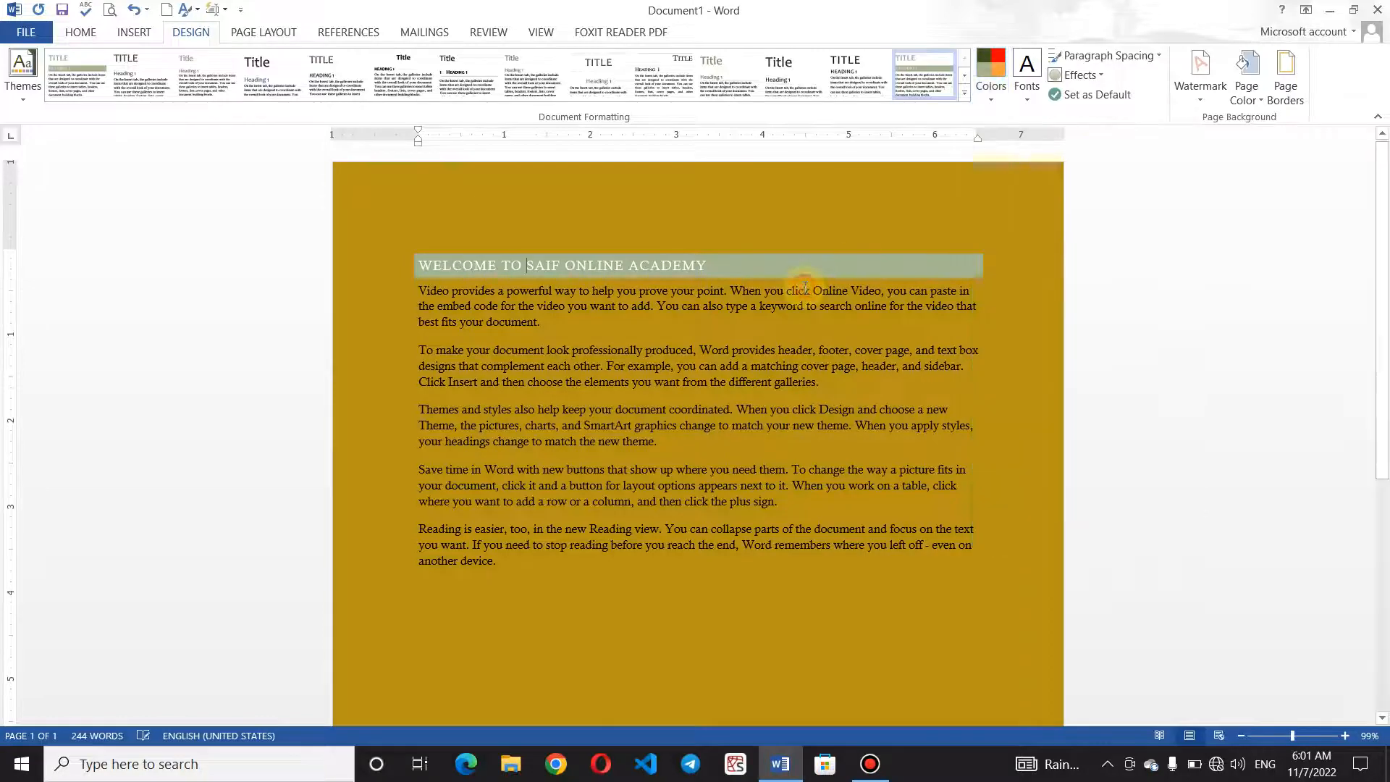
click(992, 102)
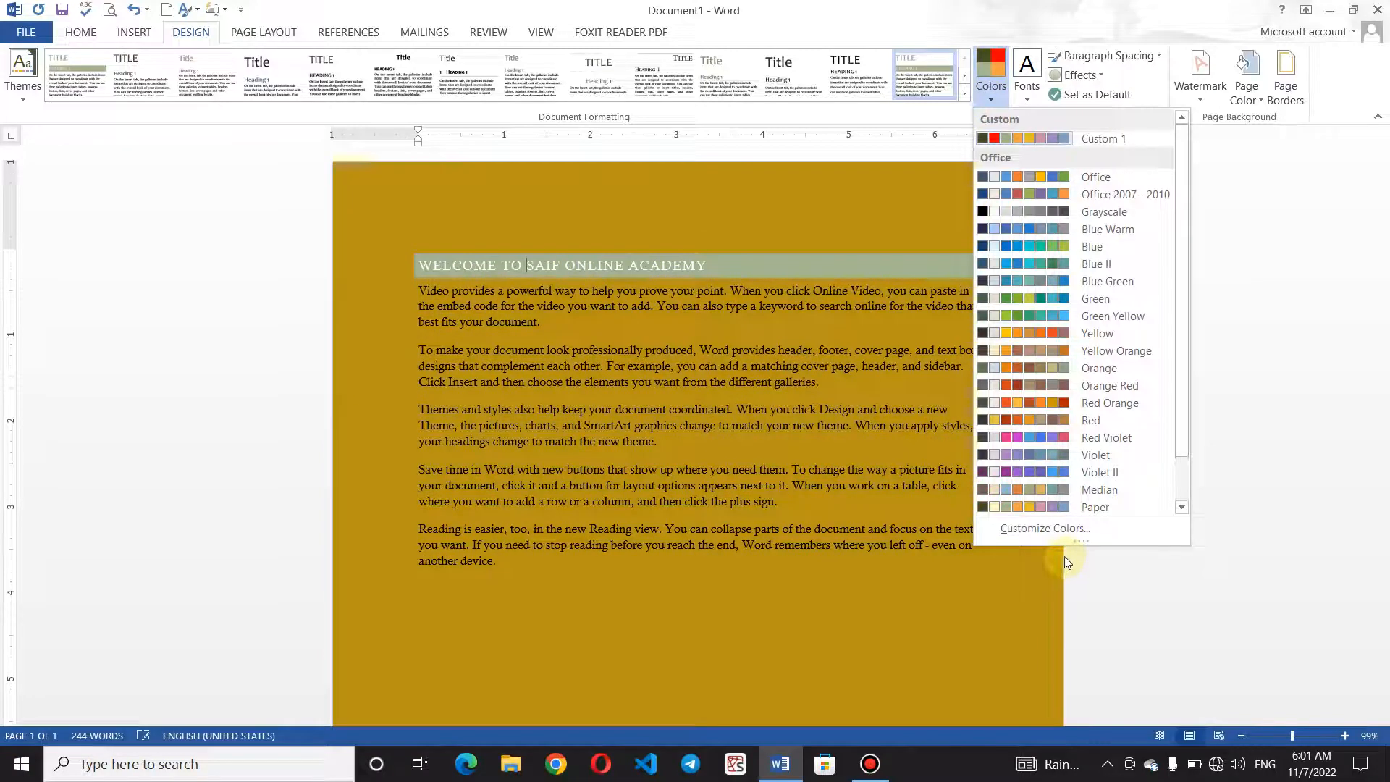
click(1058, 527)
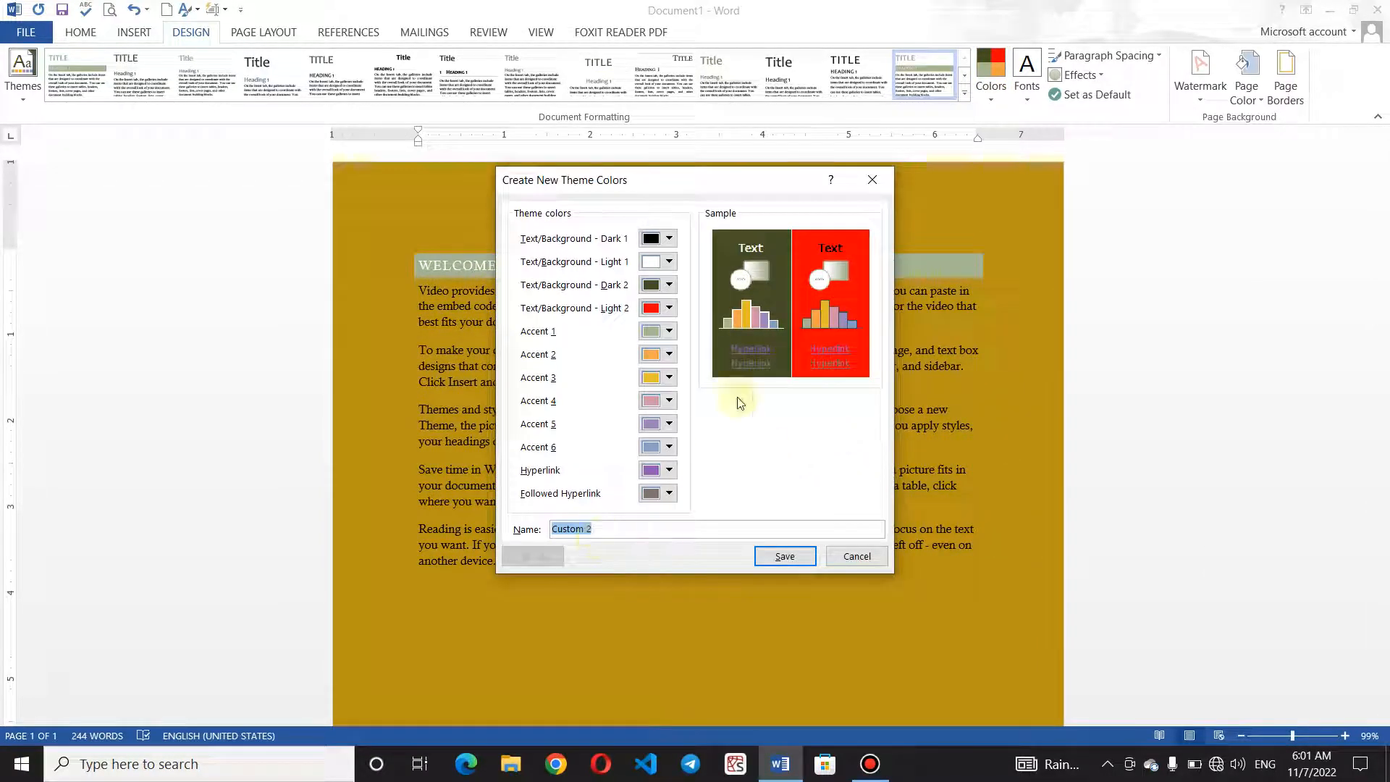
click(870, 181)
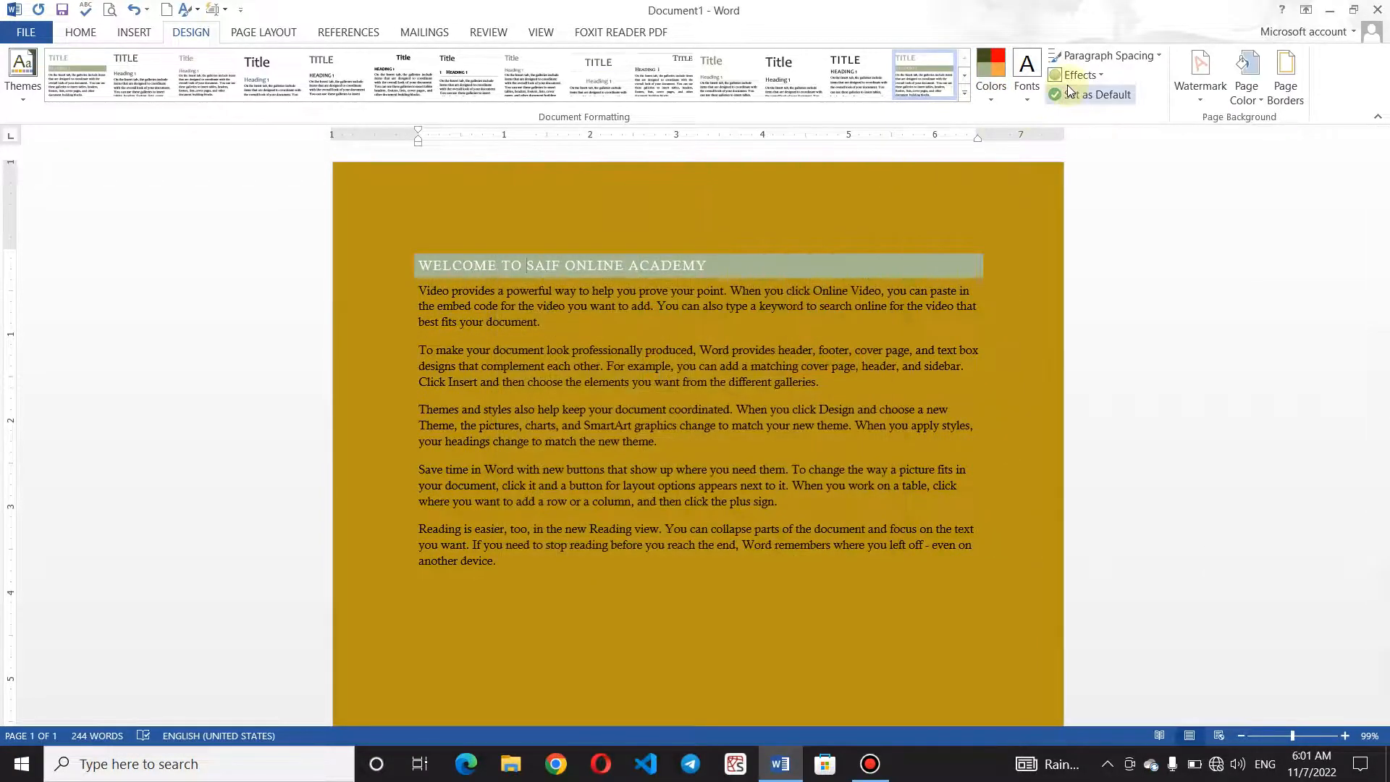
- Set the document's paragraph spacing to Double and accept the custom paragraph spacing defaults without edits
click(1150, 58)
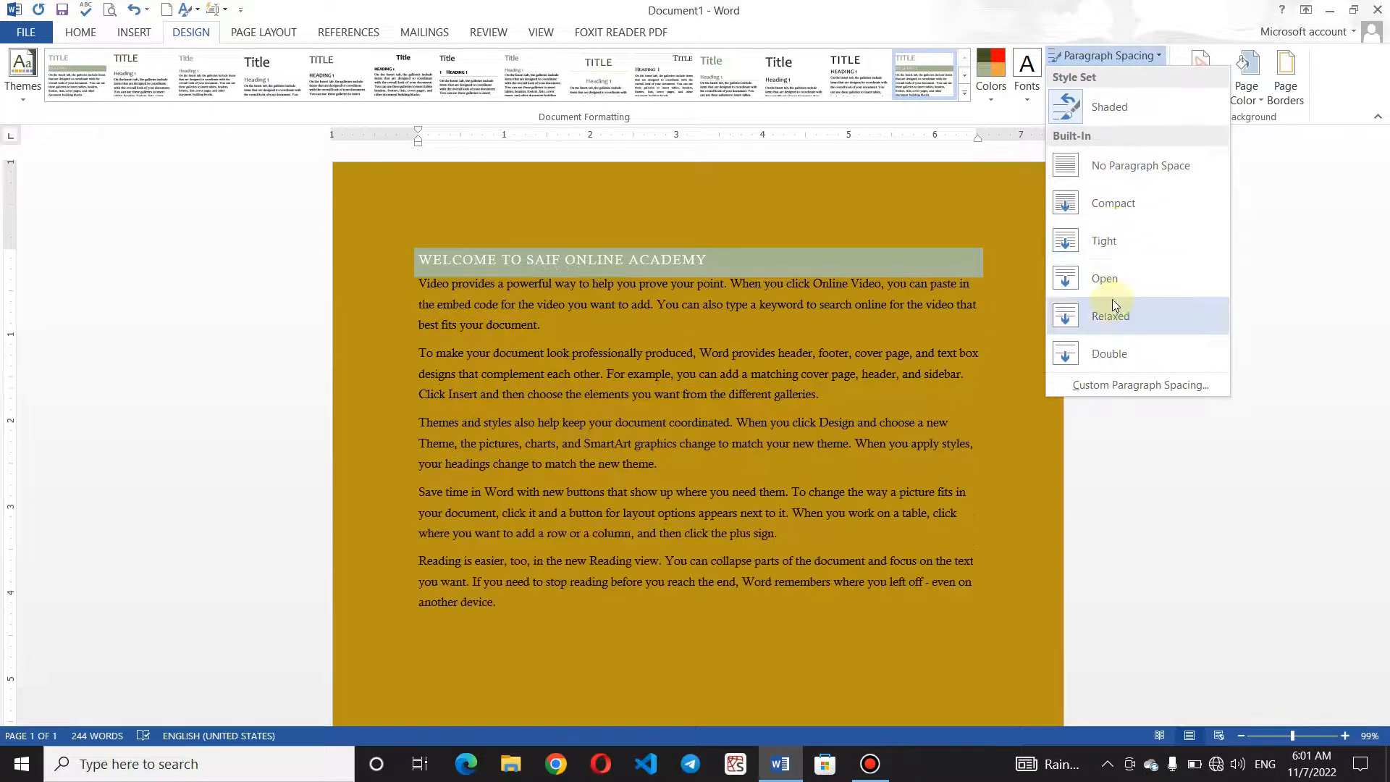
click(1115, 356)
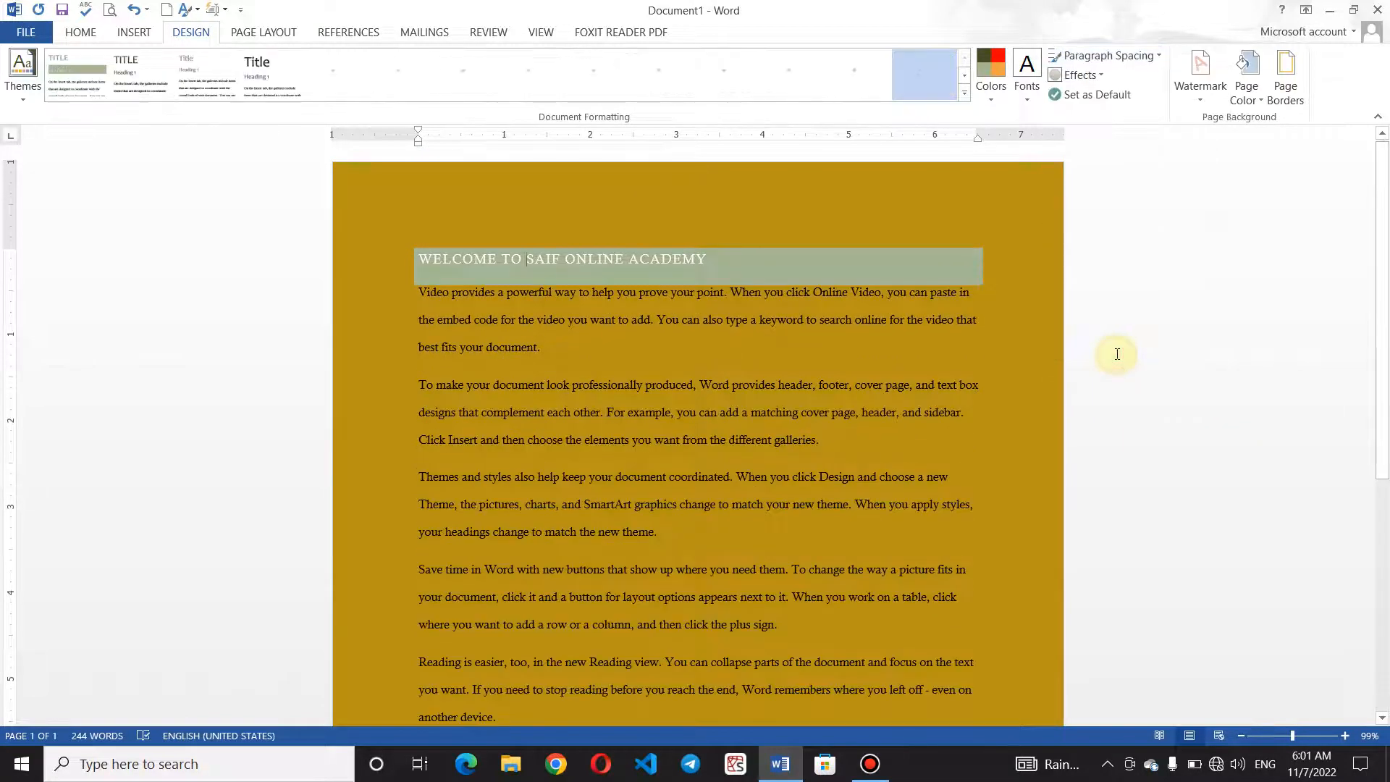
click(1117, 60)
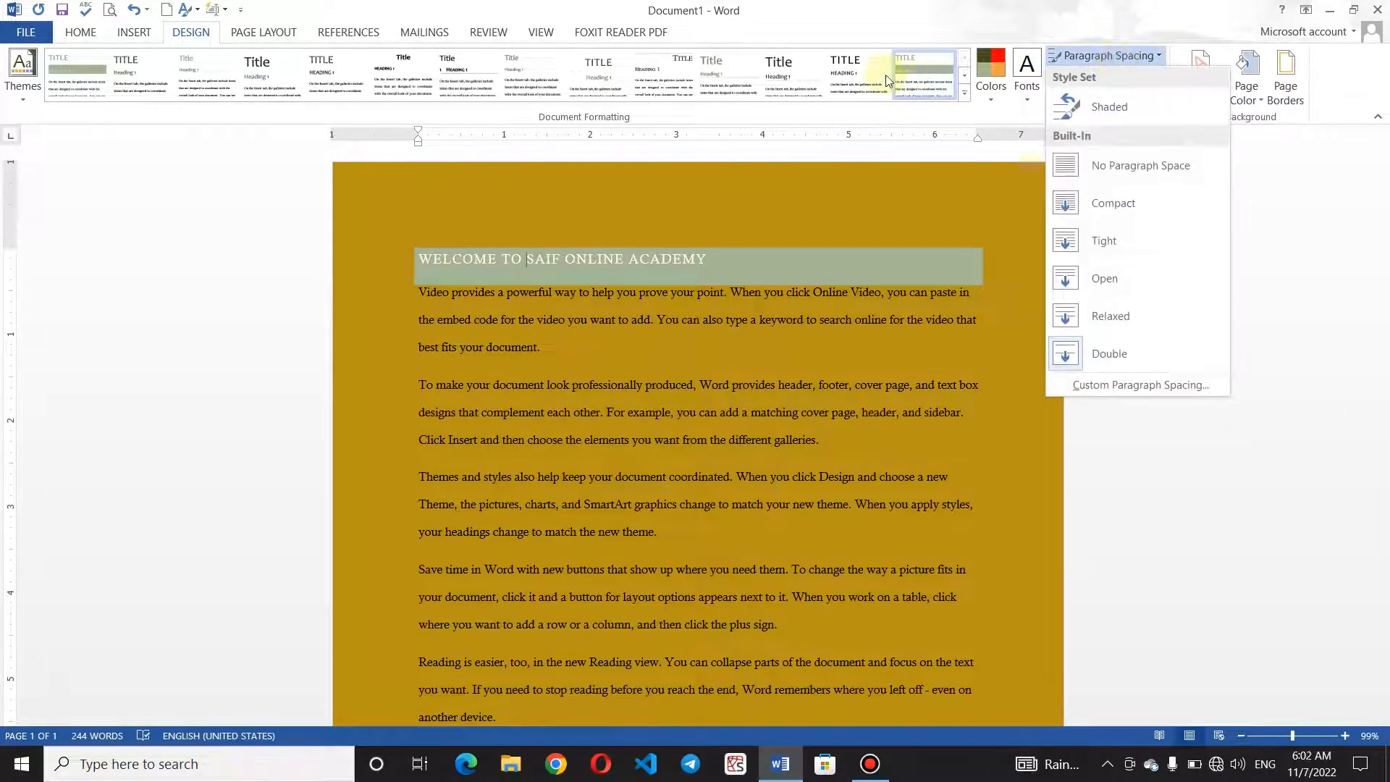
click(1110, 377)
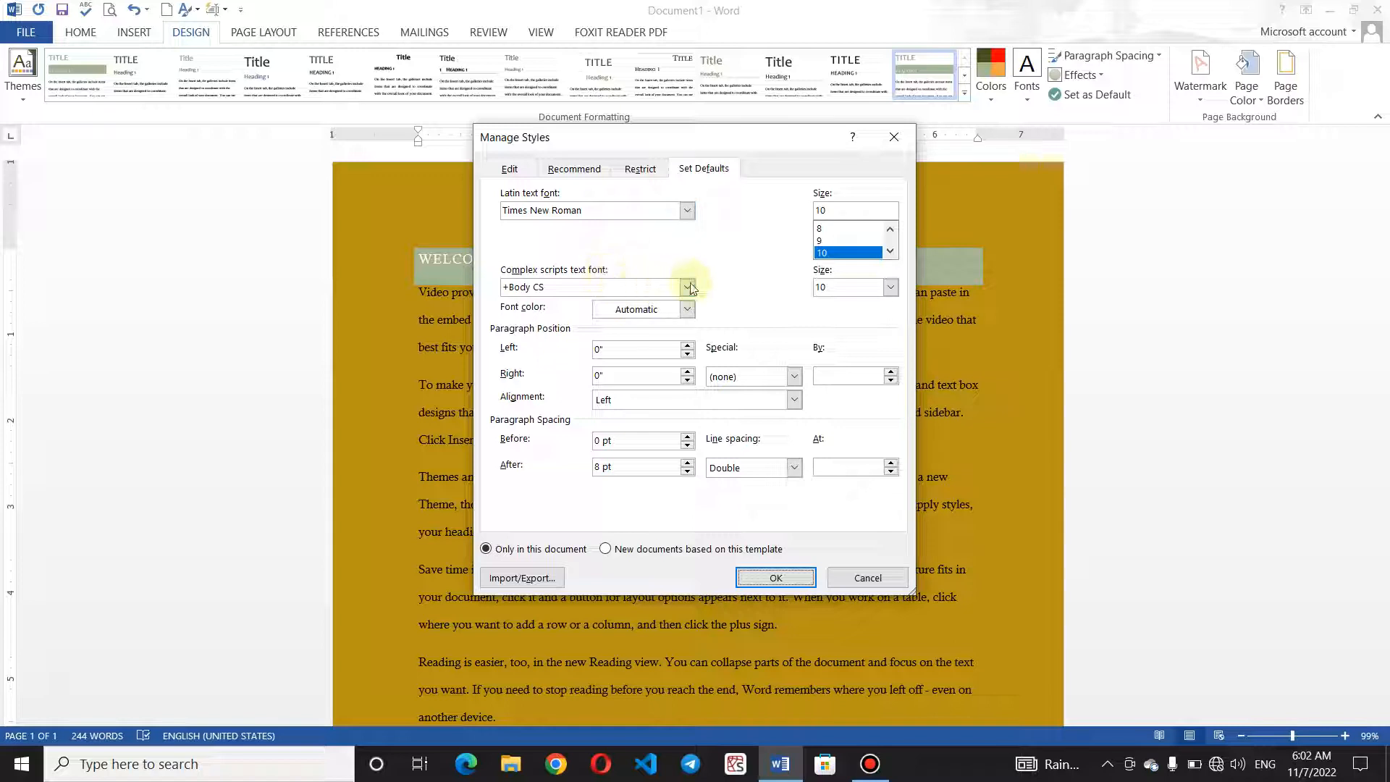
click(636, 440)
click(764, 577)
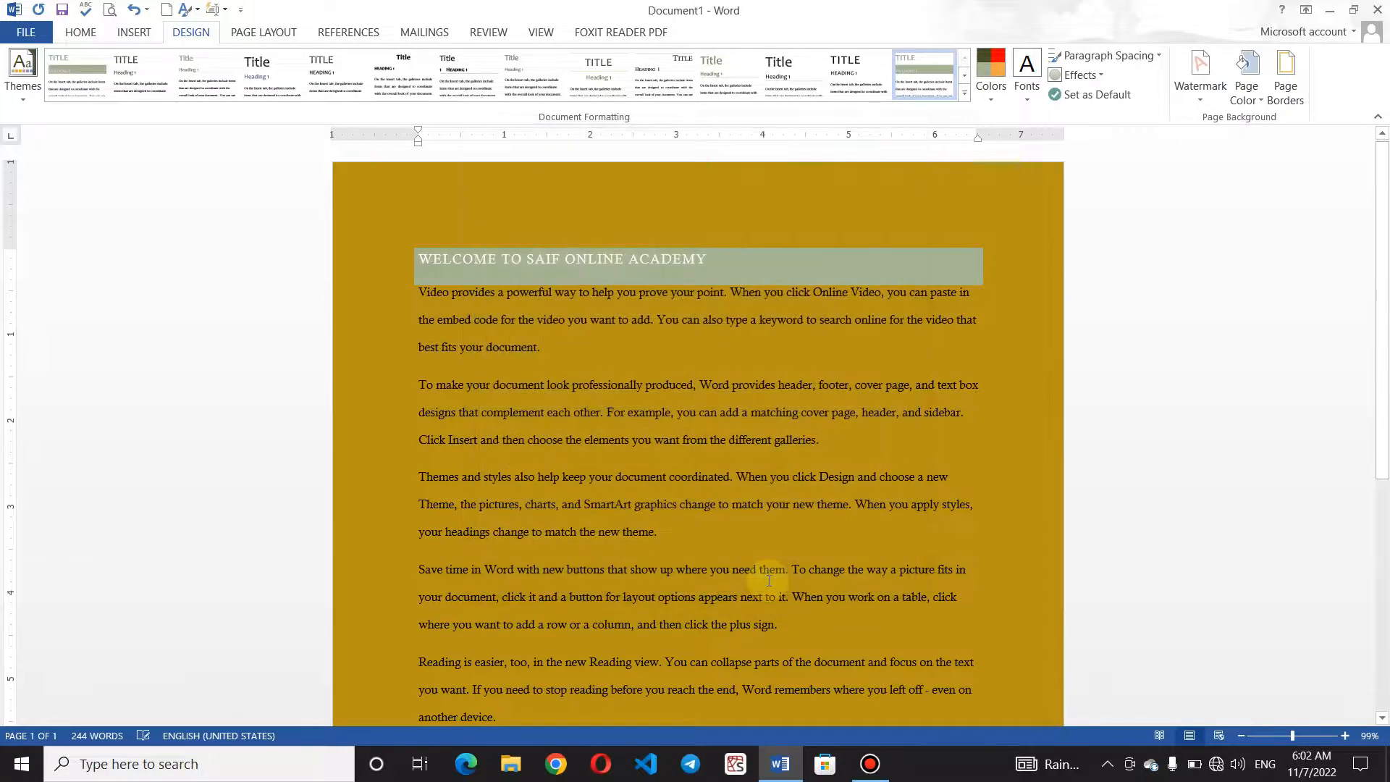
- Draw an ellipse about 1.64" wide and 0.7" high above the right end of the heading band
click(1104, 77)
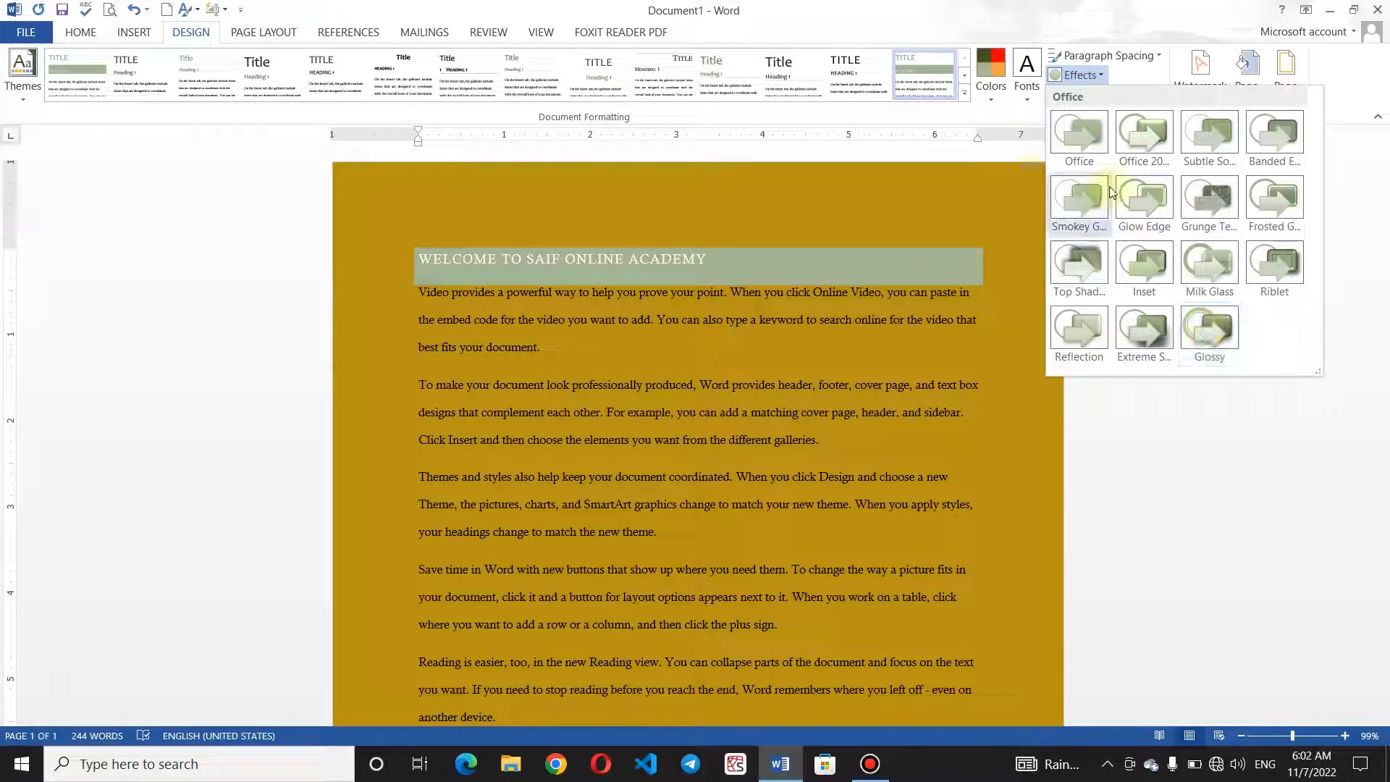
click(567, 307)
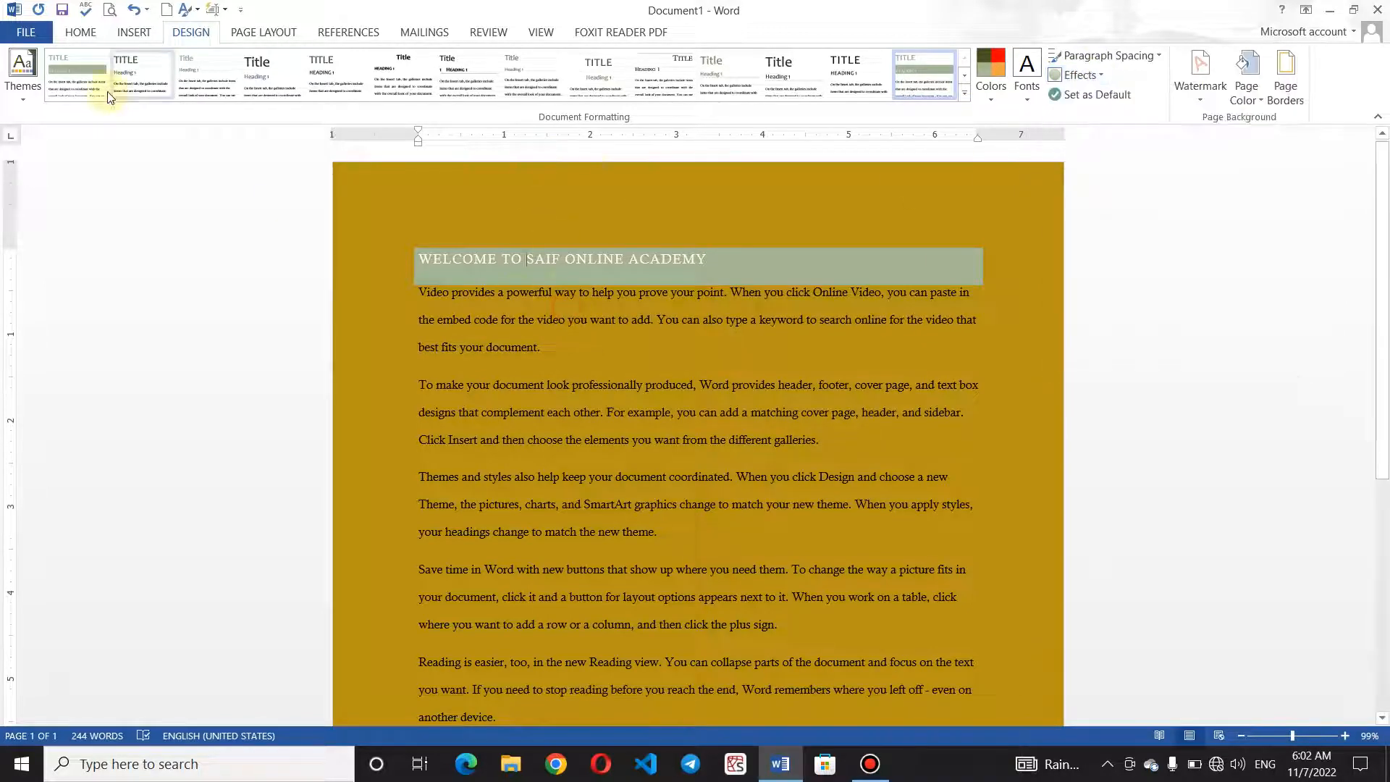
click(146, 32)
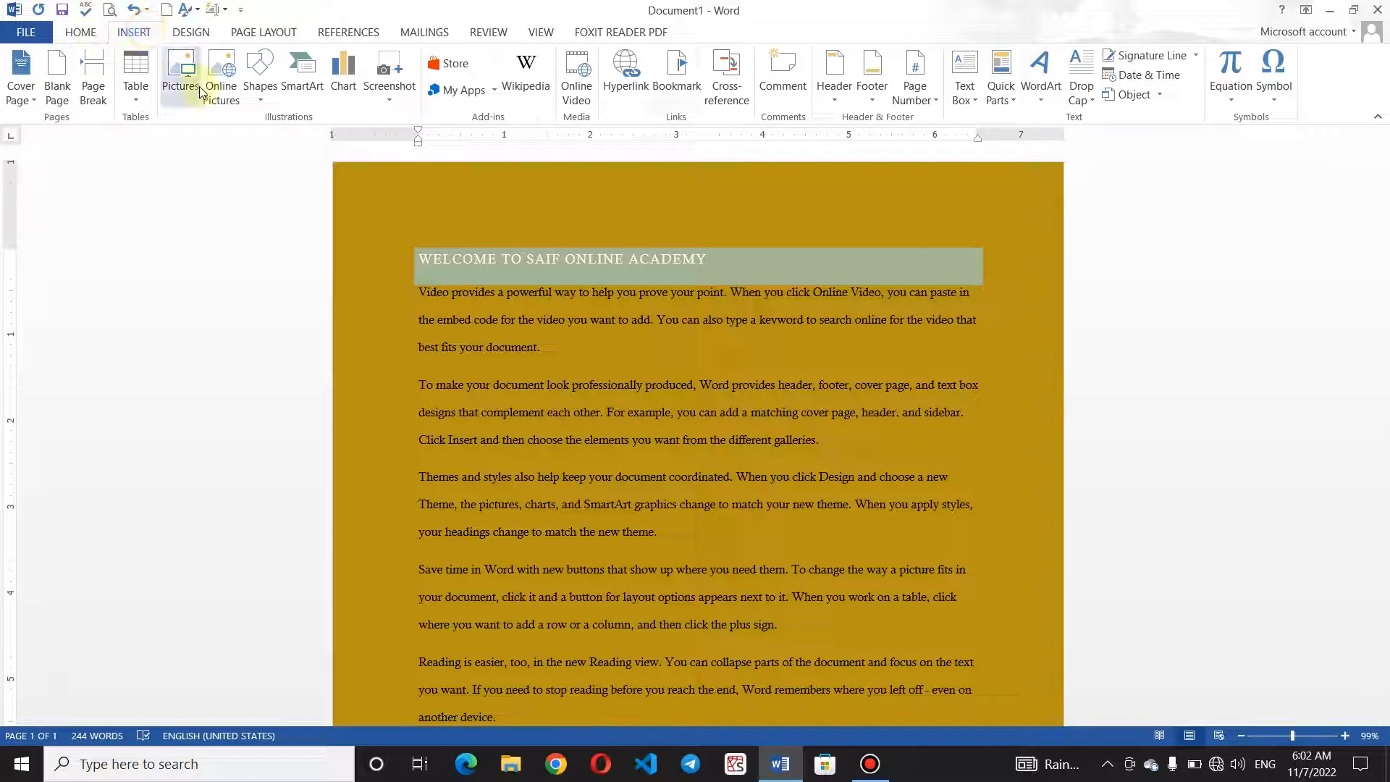
click(260, 80)
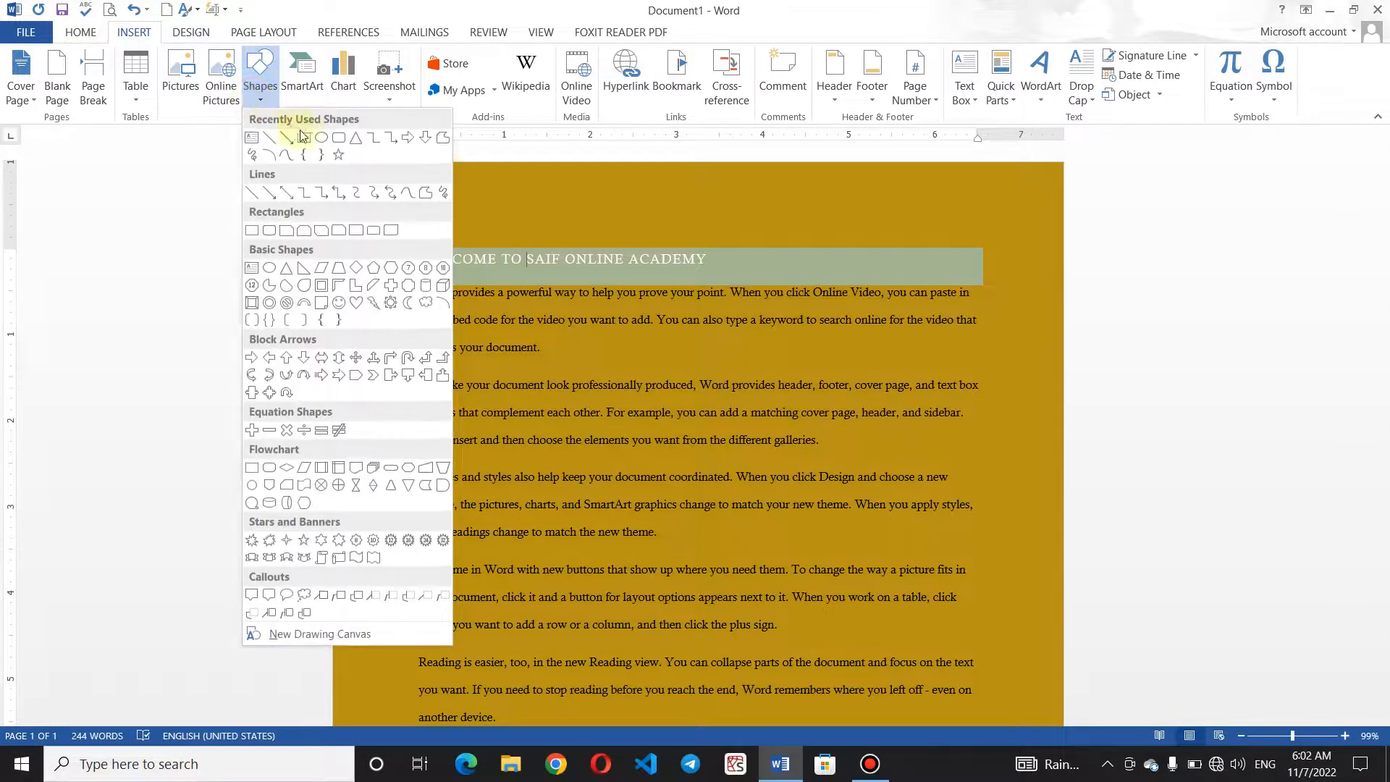
click(322, 142)
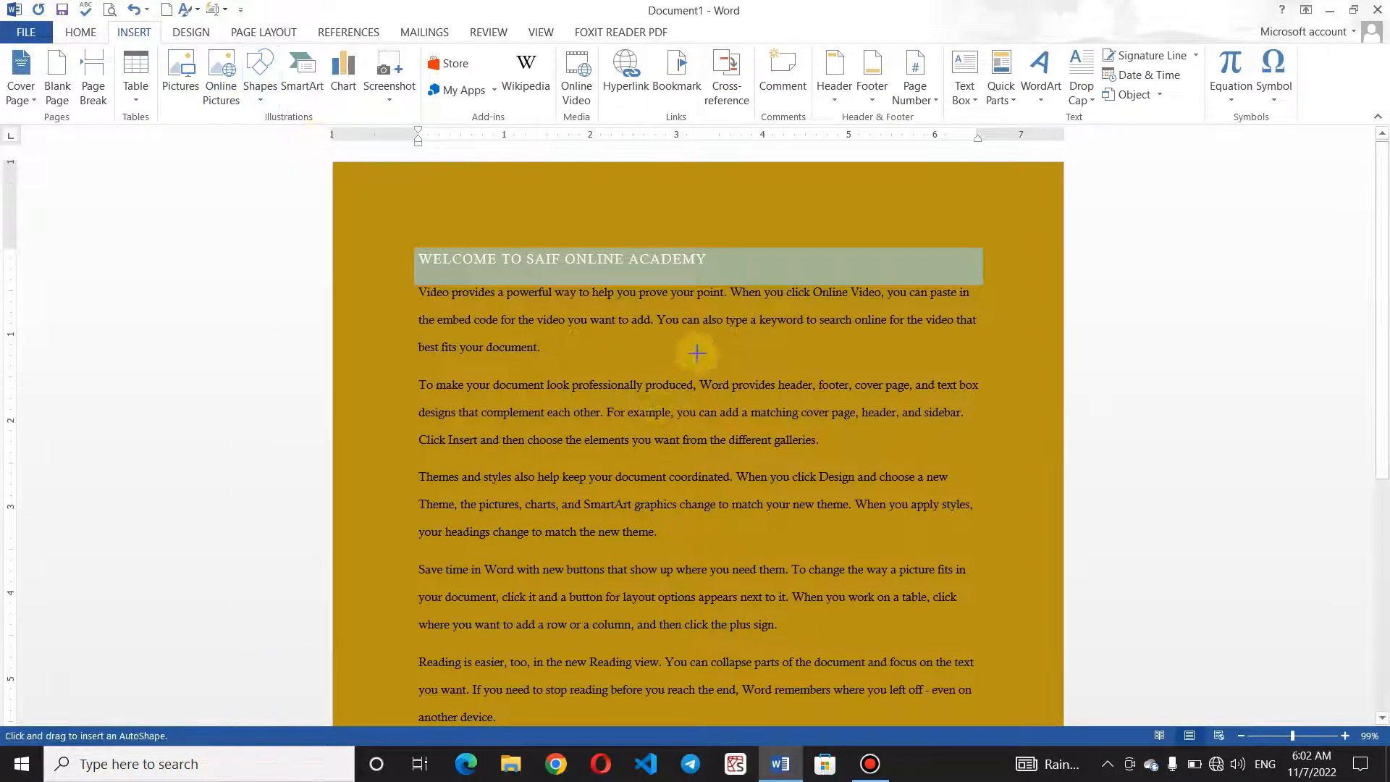
mouse_move(812, 187)
mouse_down()
mouse_move(943, 211)
mouse_move(956, 246)
mouse_up()
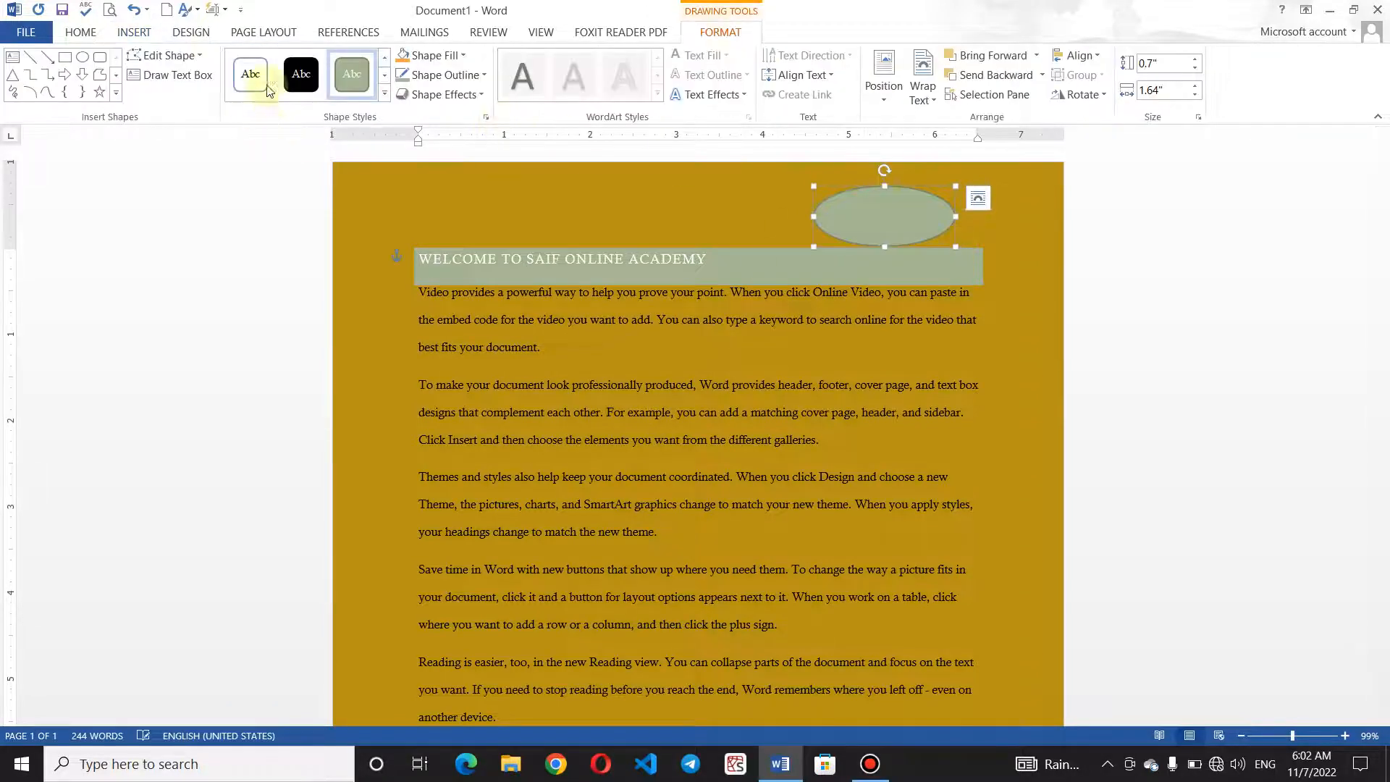
- Draw a rounded rectangle about 1.57" wide and 0.66" high above the left end of the heading band
click(134, 31)
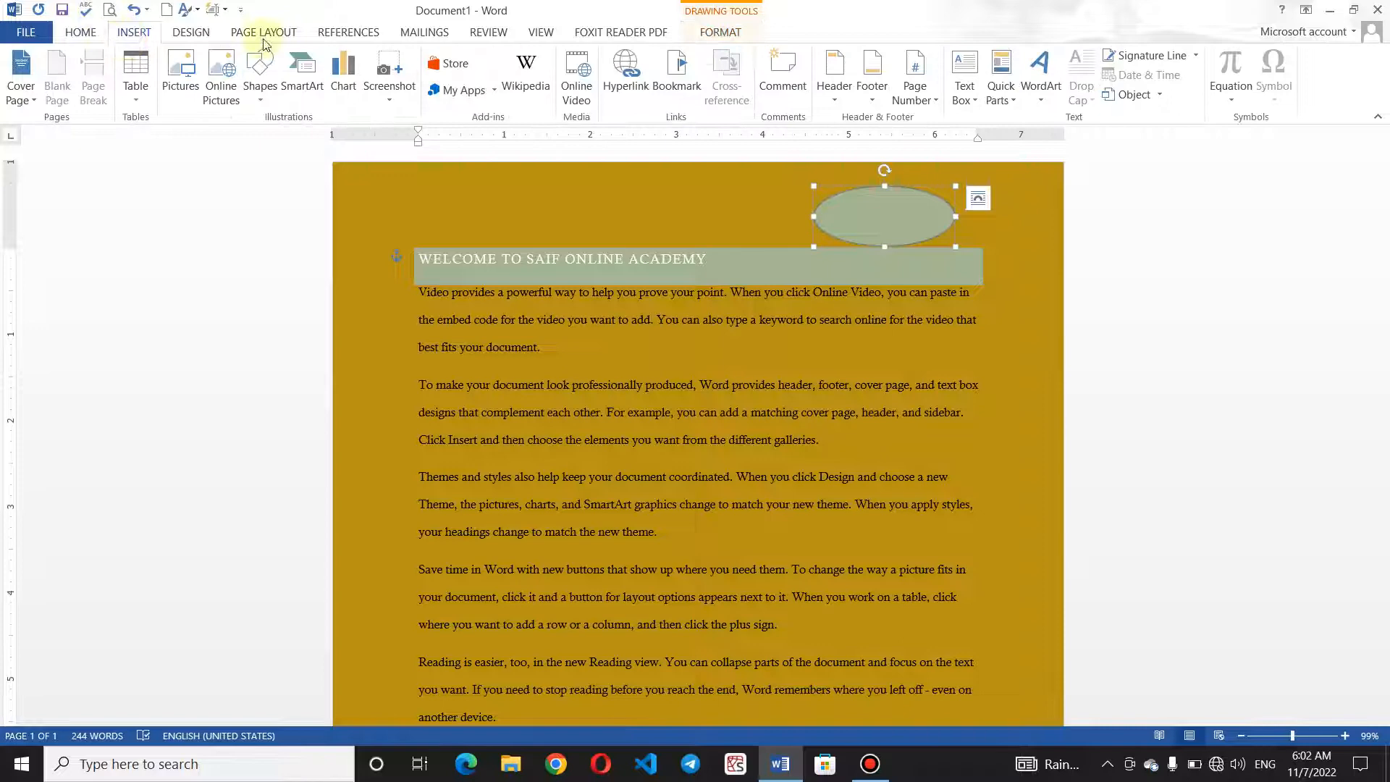
click(262, 94)
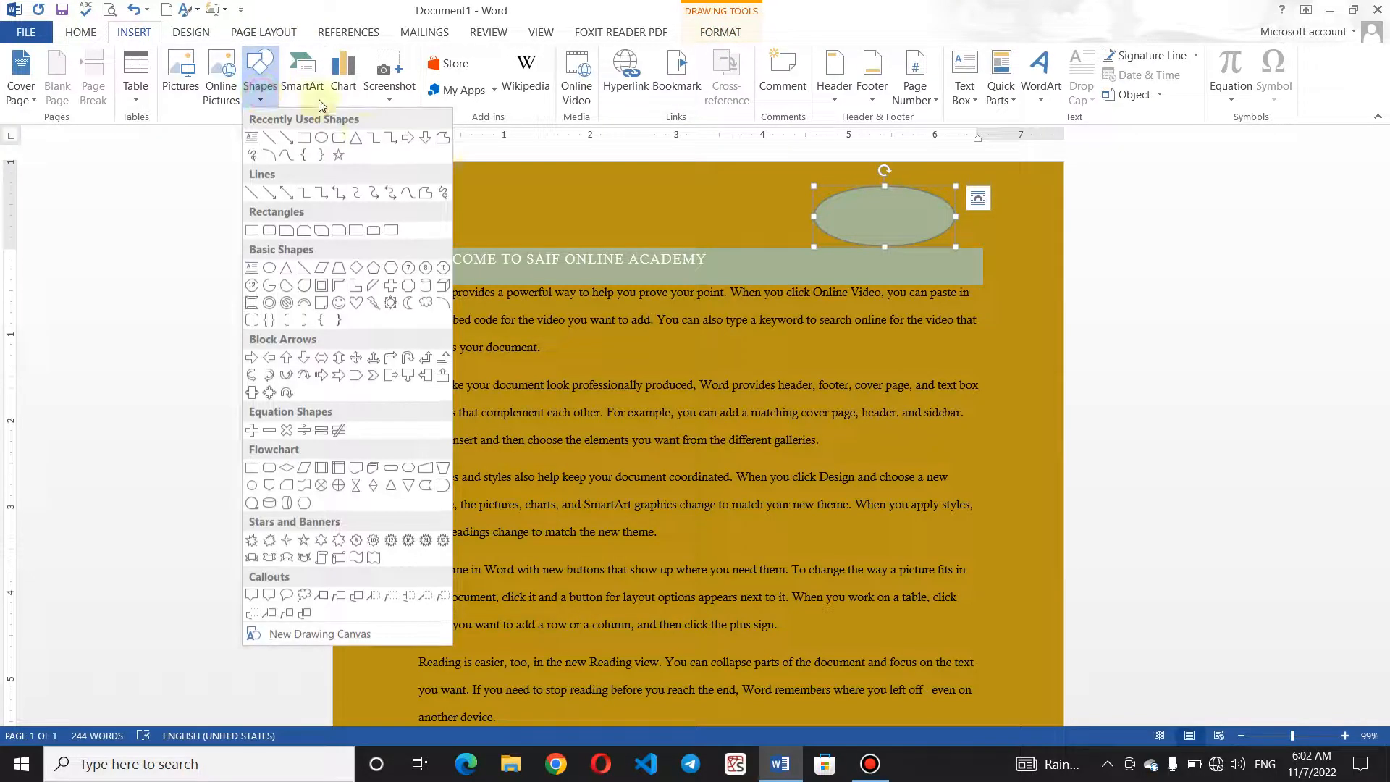
click(338, 140)
drag(409, 179, 544, 235)
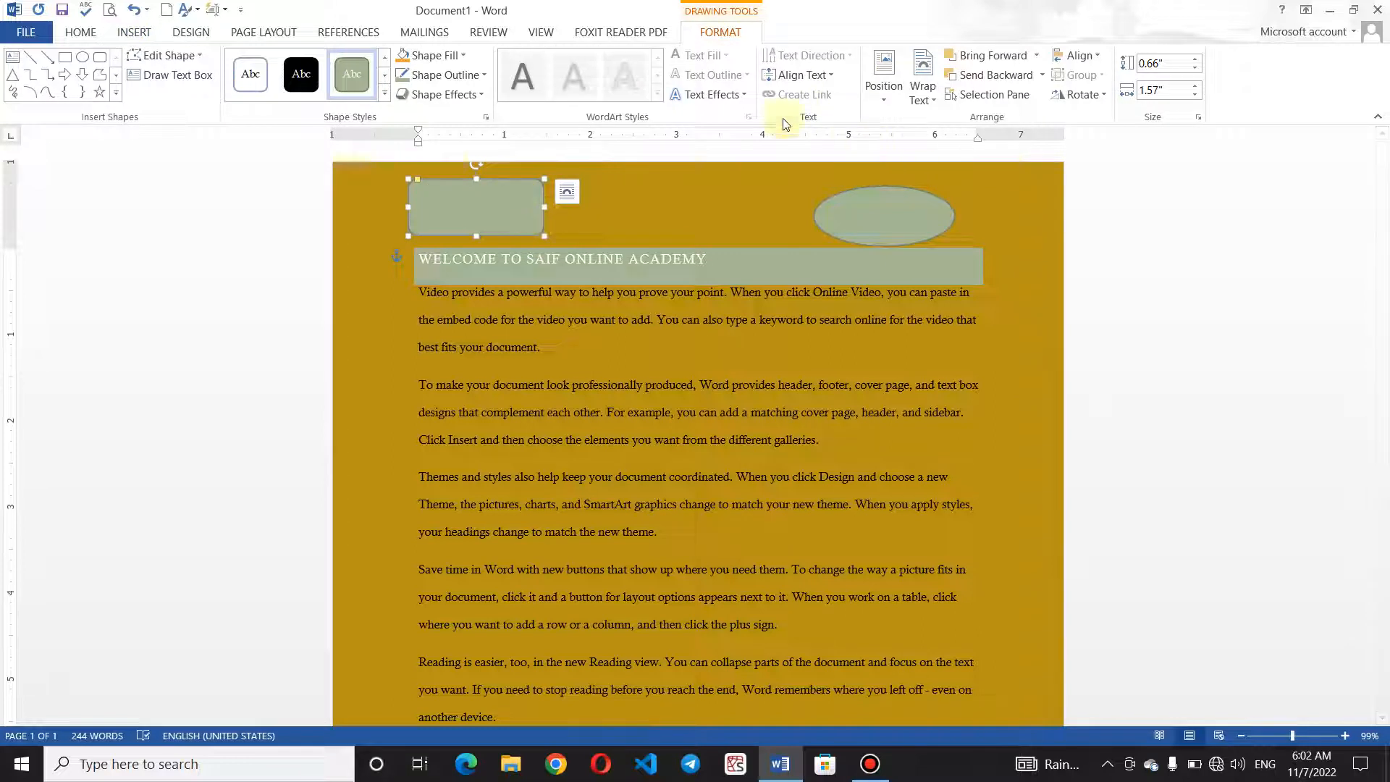
- Set the document's theme effects to Extreme Shadow
click(179, 36)
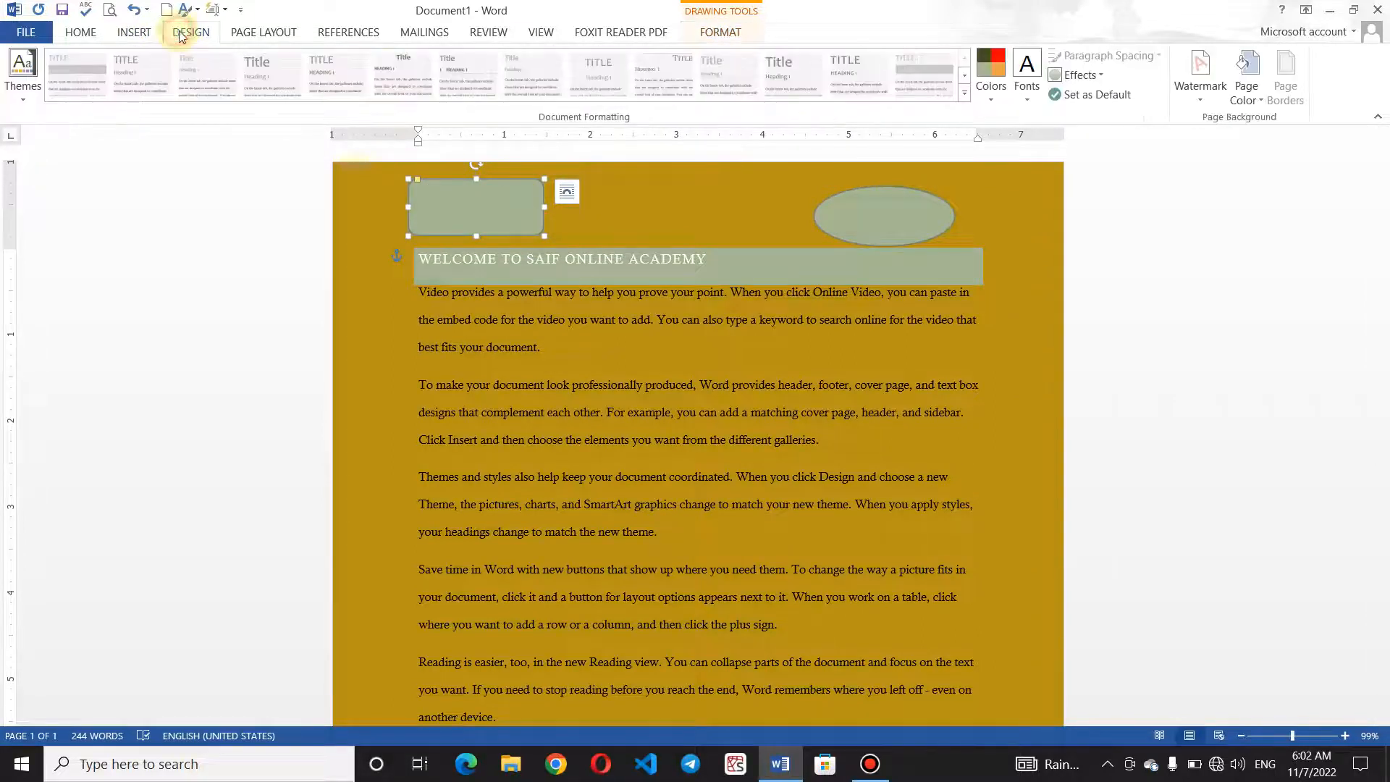
click(1077, 76)
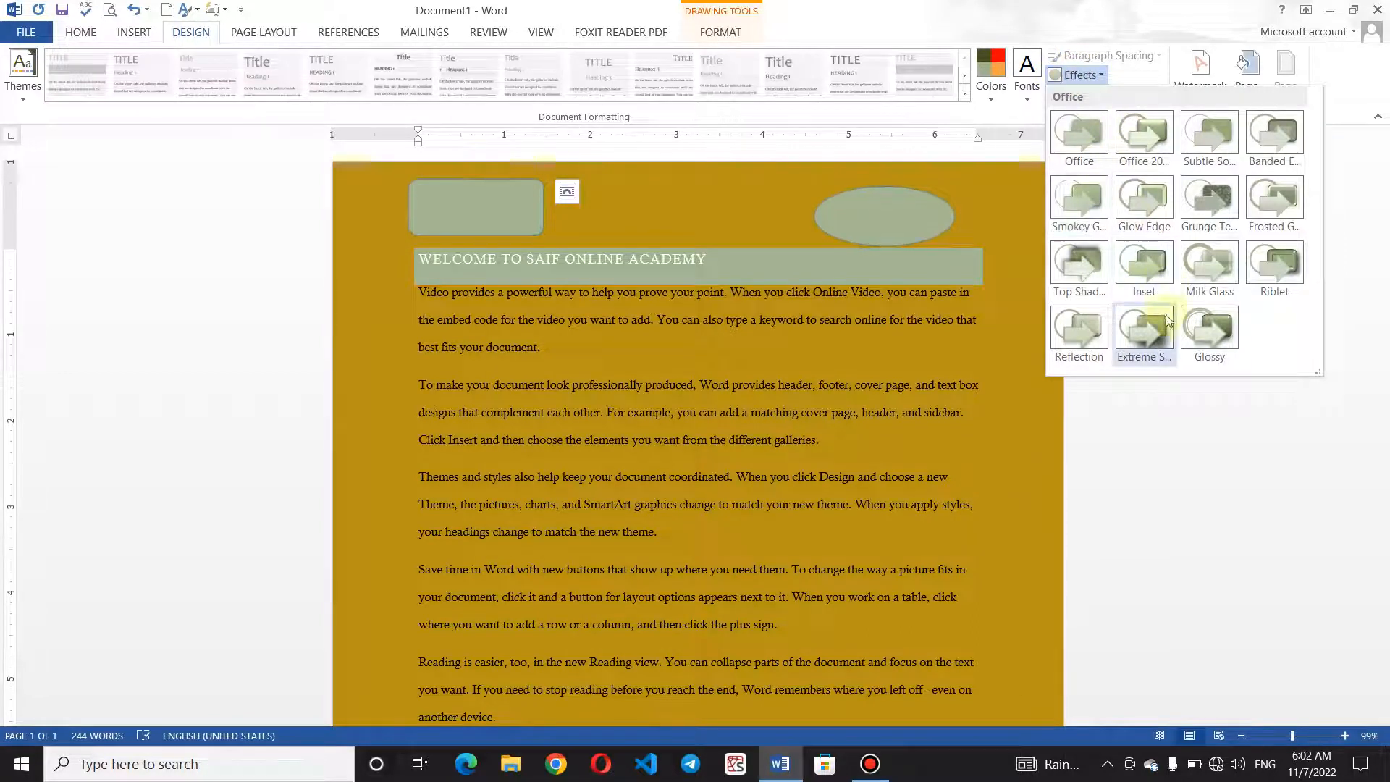
click(1155, 327)
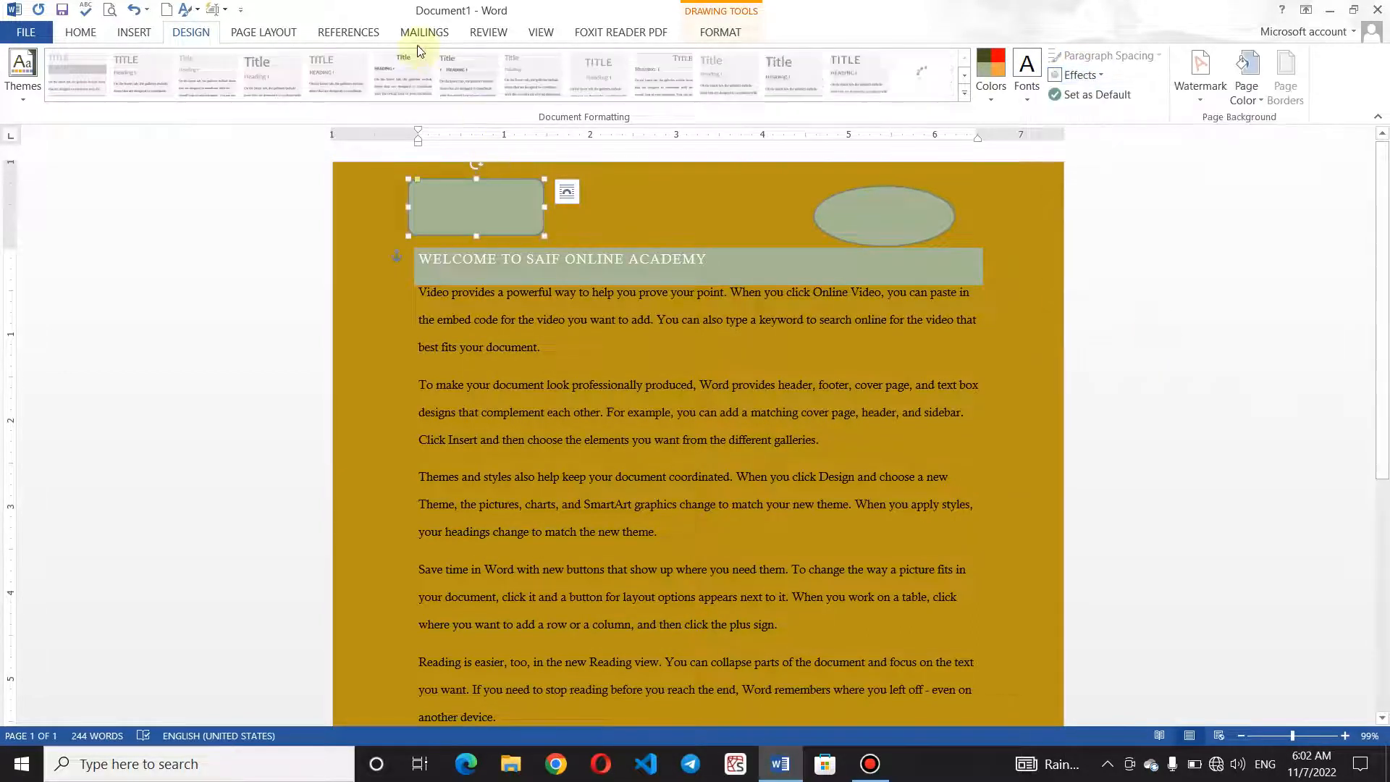
- Apply the solid orange preset shape style from the second row of theme styles to the rounded rectangle
click(453, 208)
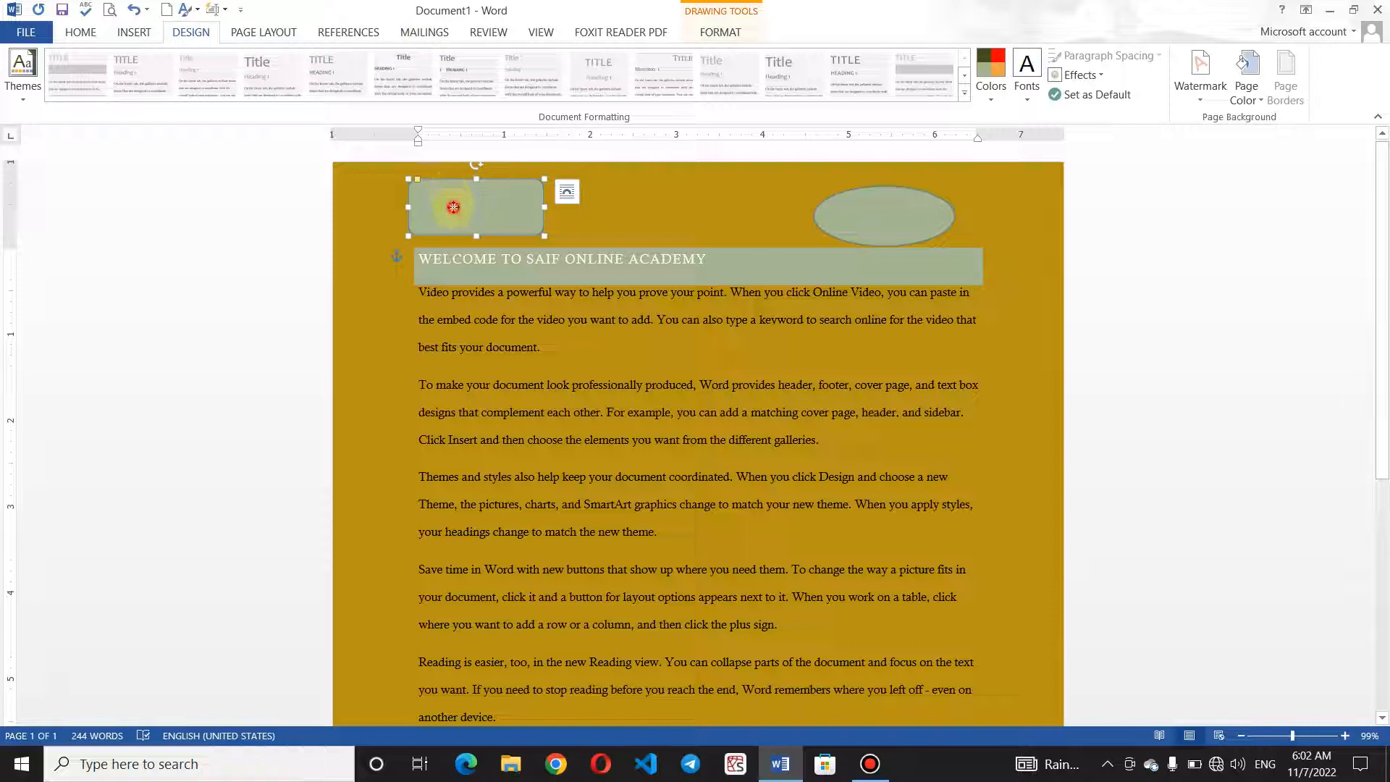
click(697, 40)
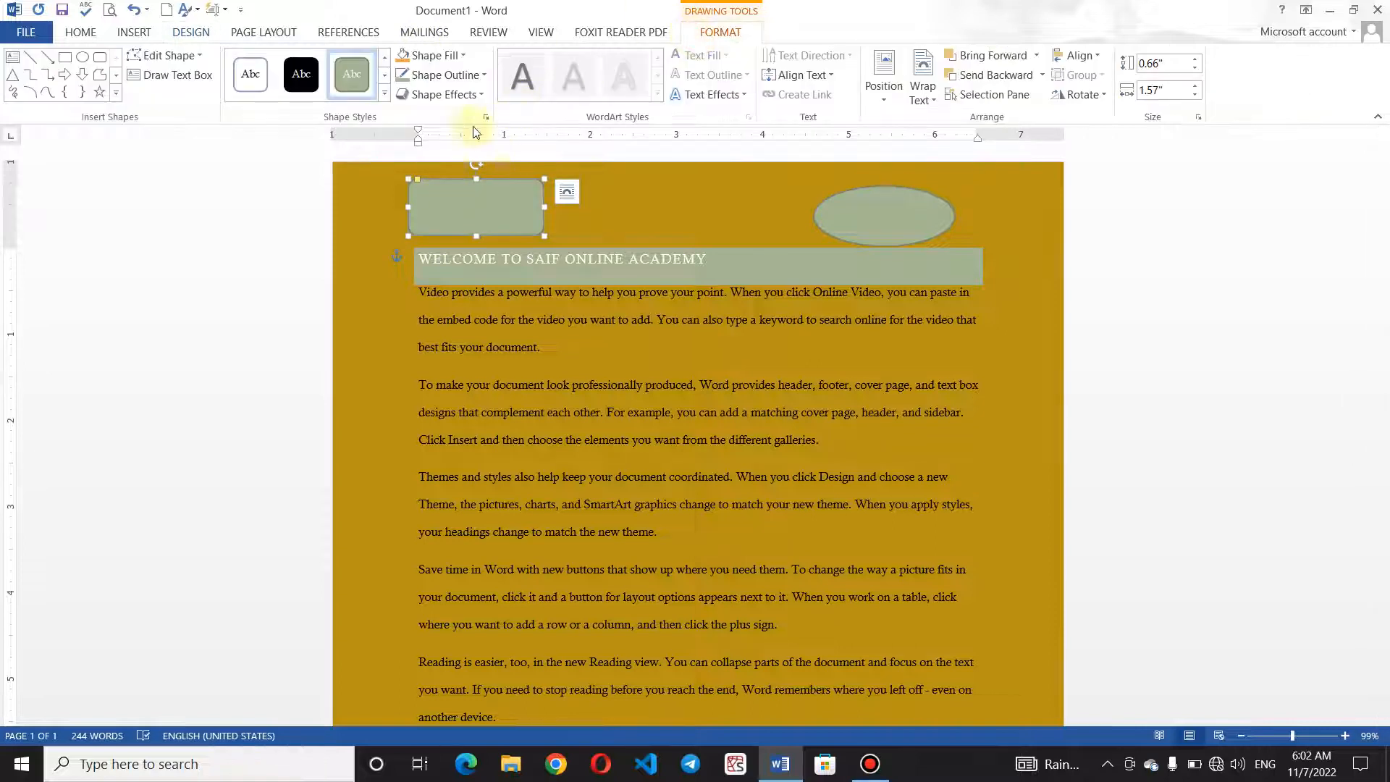
click(384, 93)
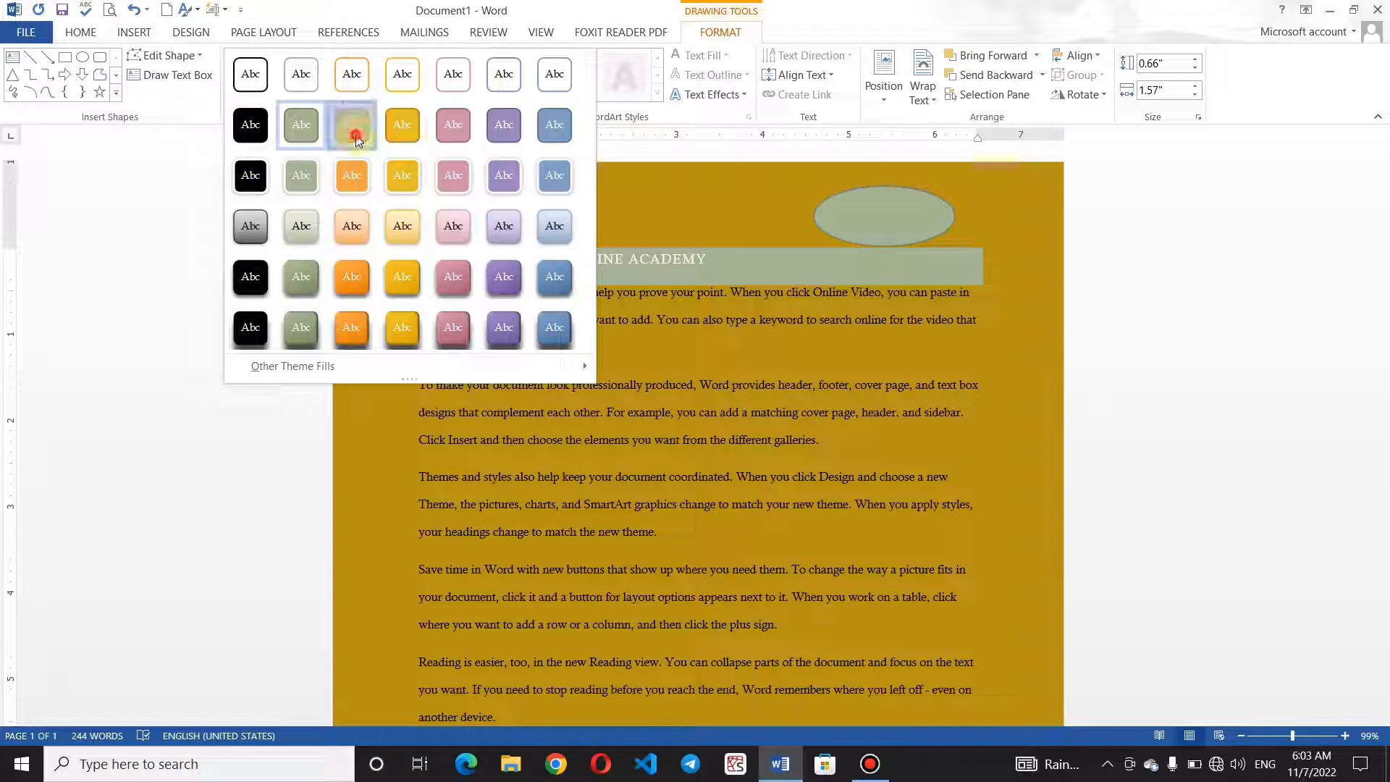
click(355, 136)
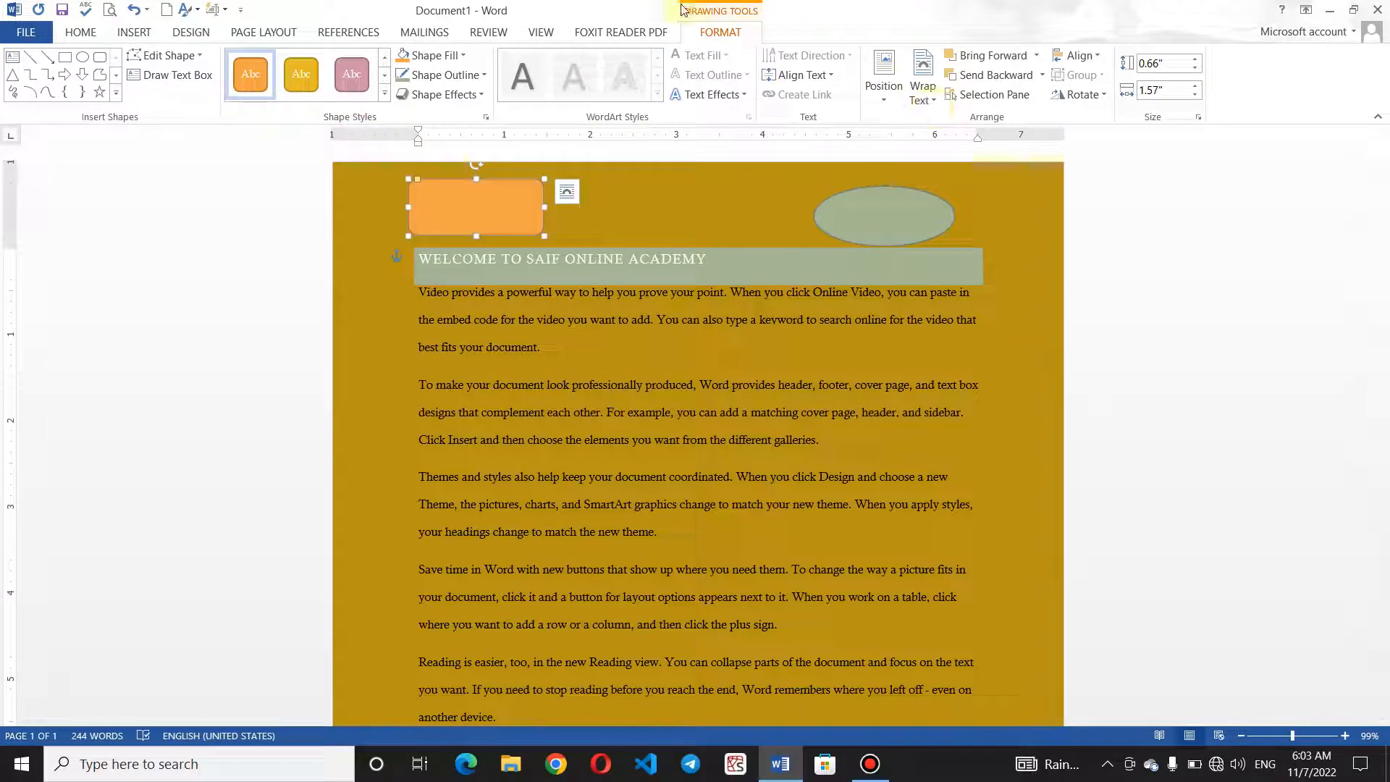
- Set the document's theme effects to Office 2007 - 2010
click(192, 33)
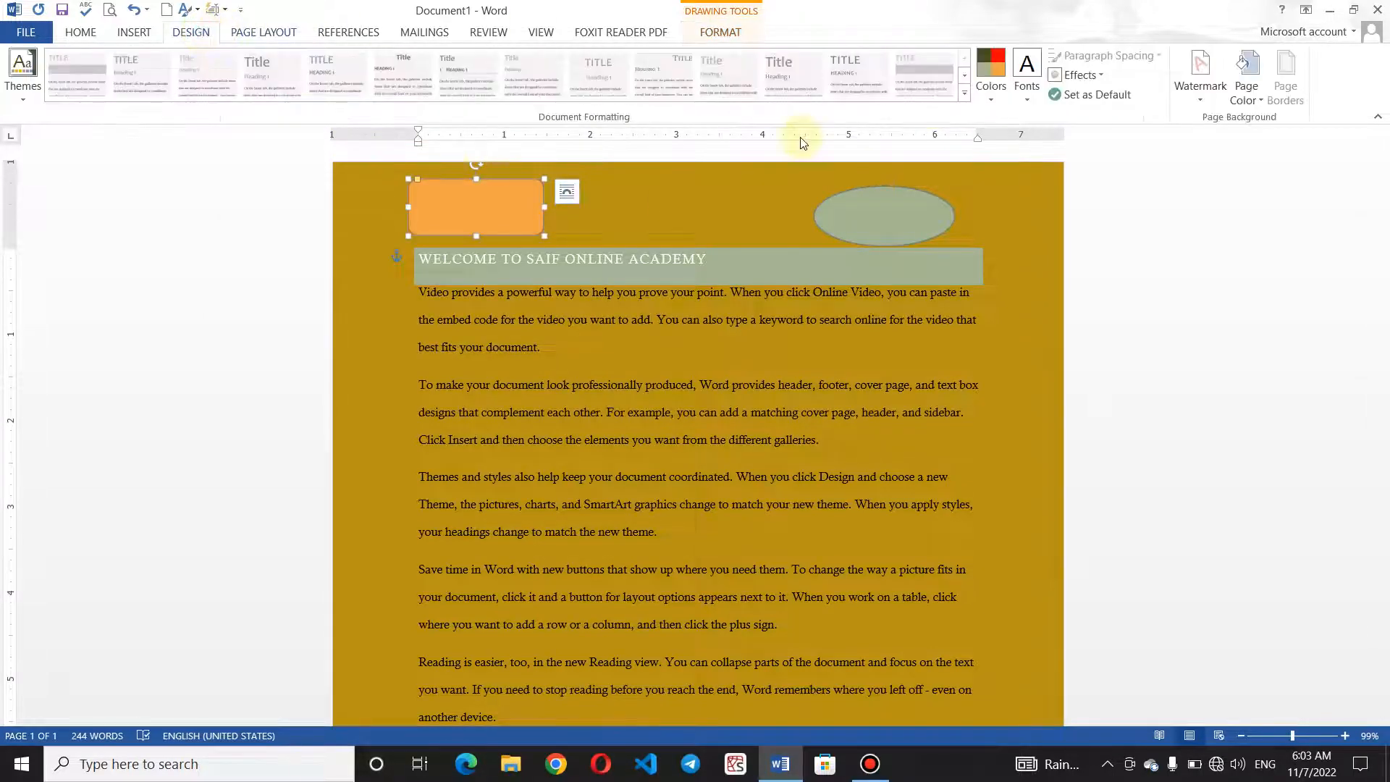
click(1100, 80)
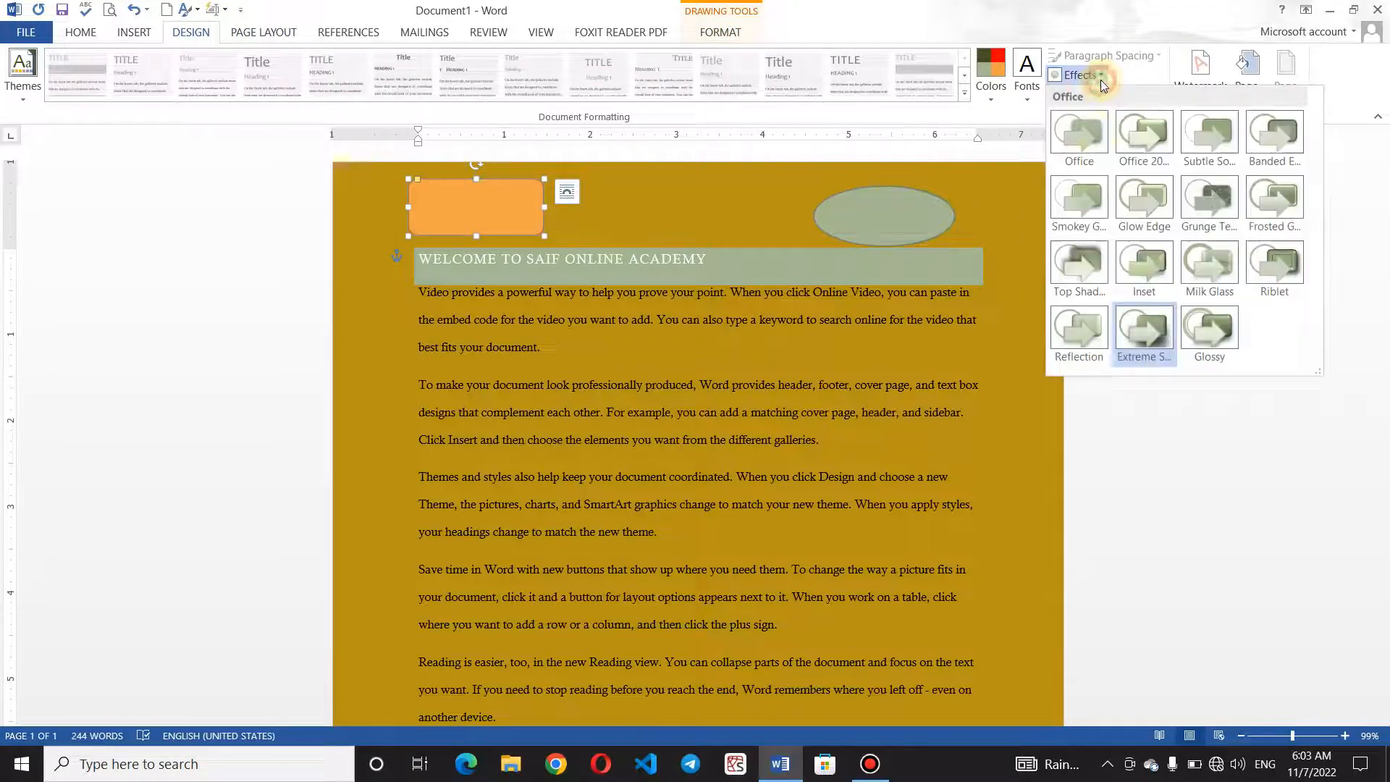
click(1151, 137)
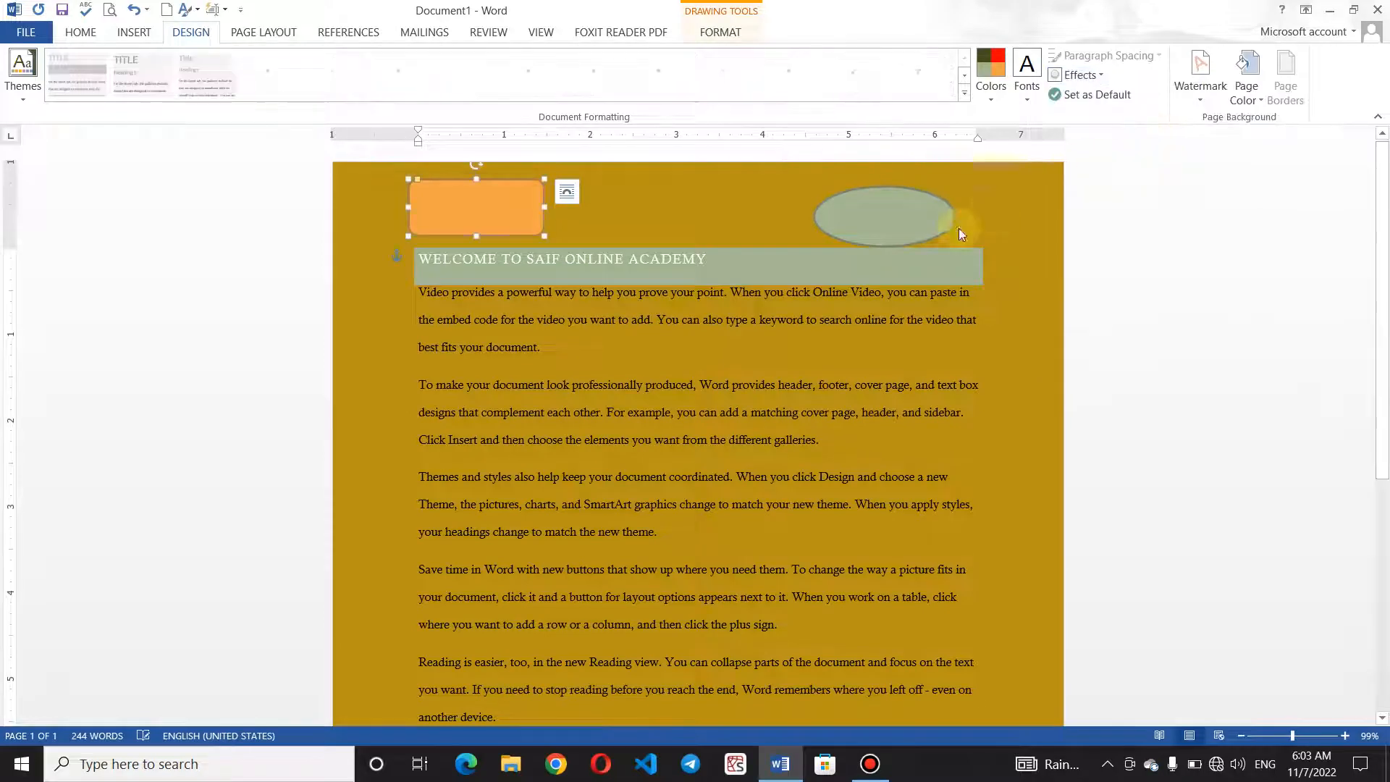
- Select the ellipse and set the document's theme colors to the built-in Blue set
click(920, 229)
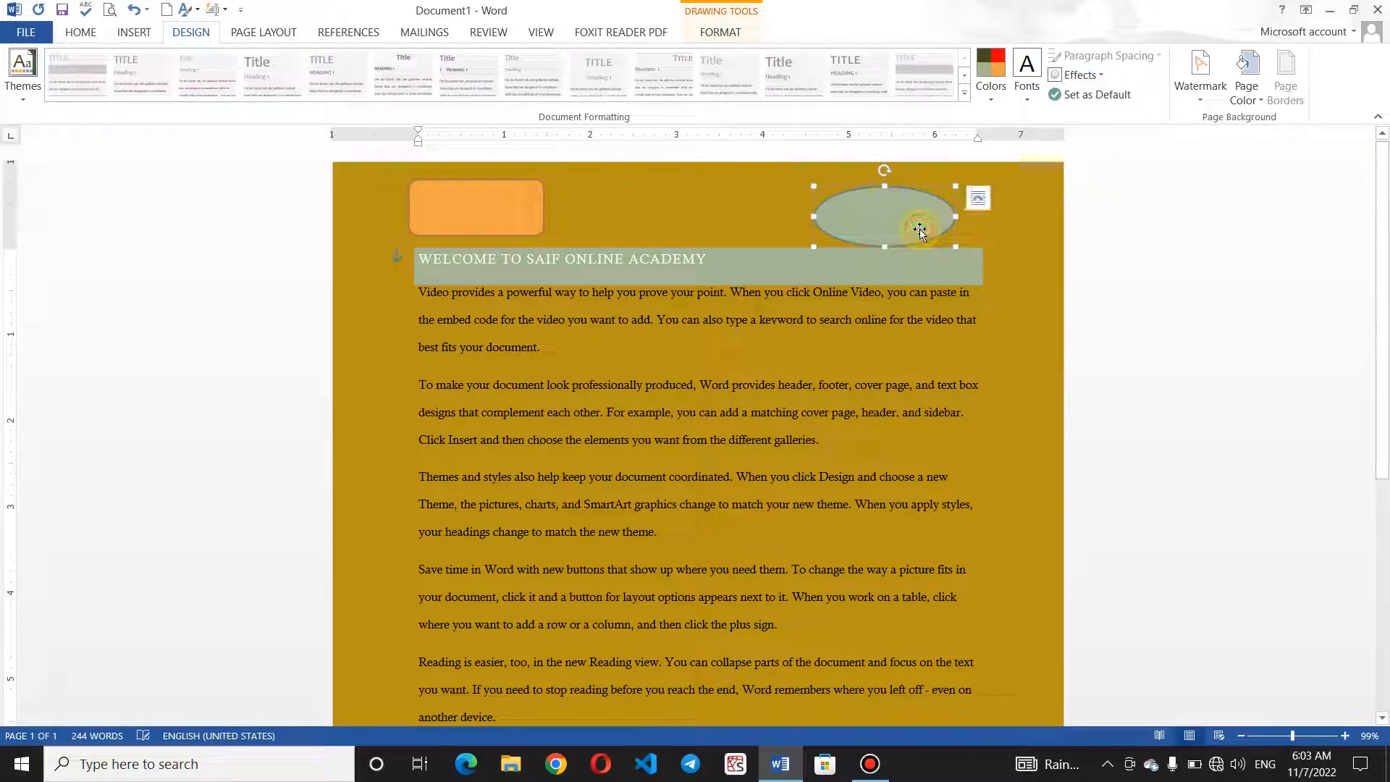
click(989, 86)
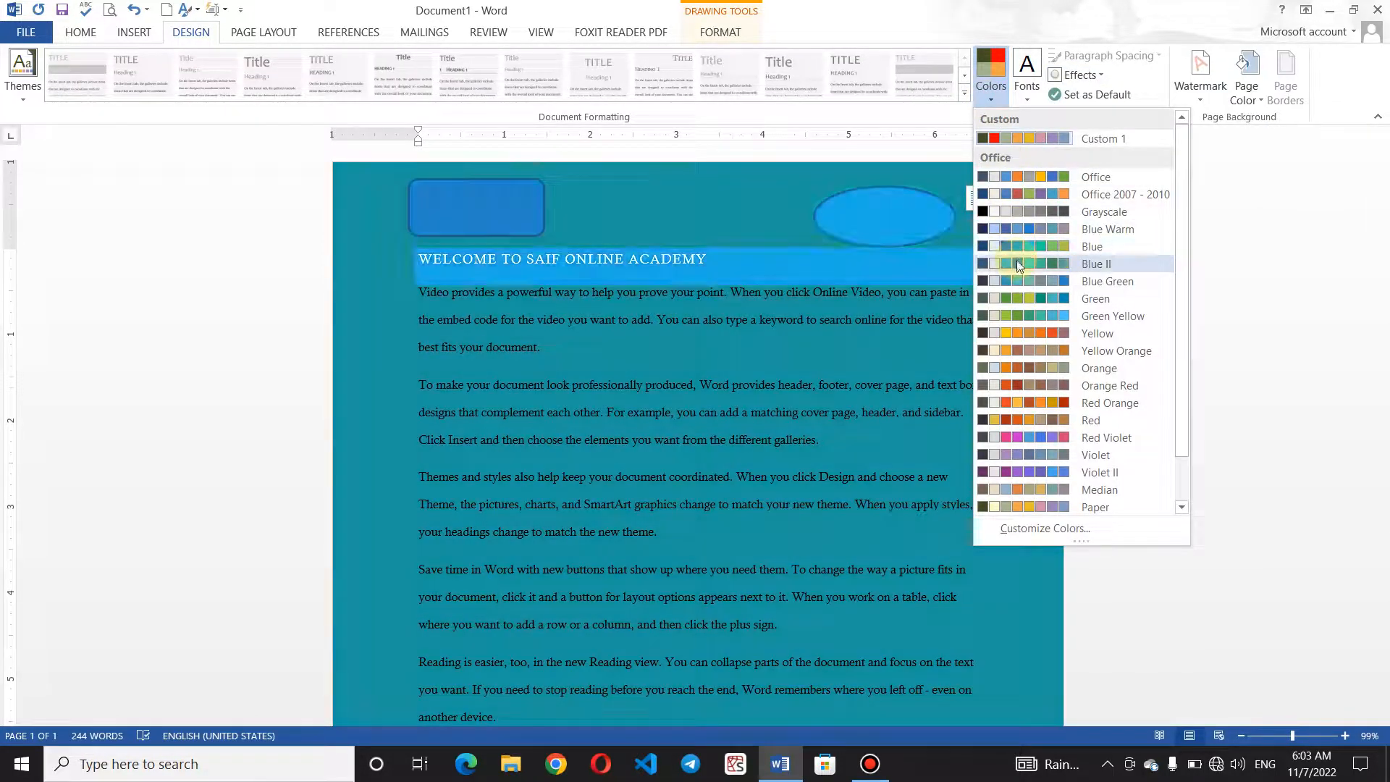
click(1018, 246)
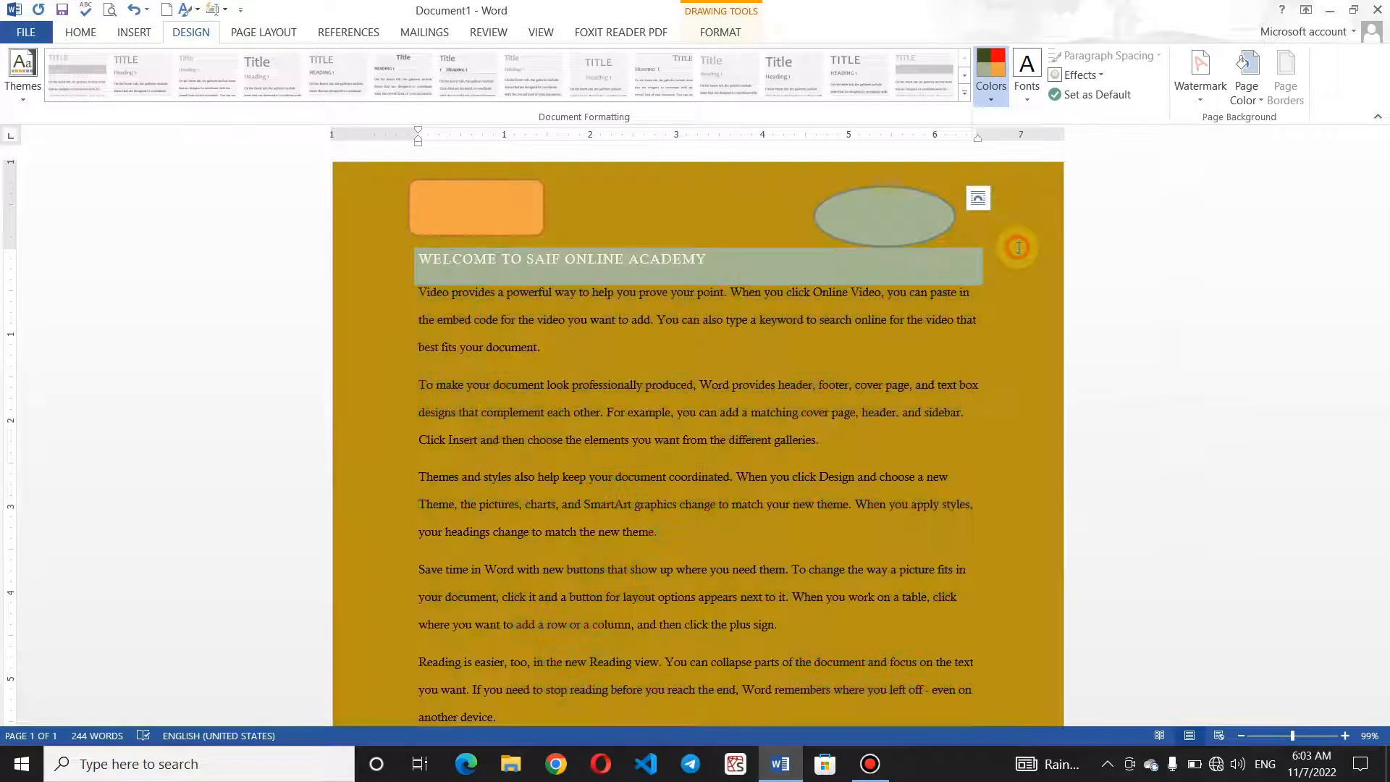
- Set the document's theme effects to Glossy and deselect the ellipse
click(1089, 77)
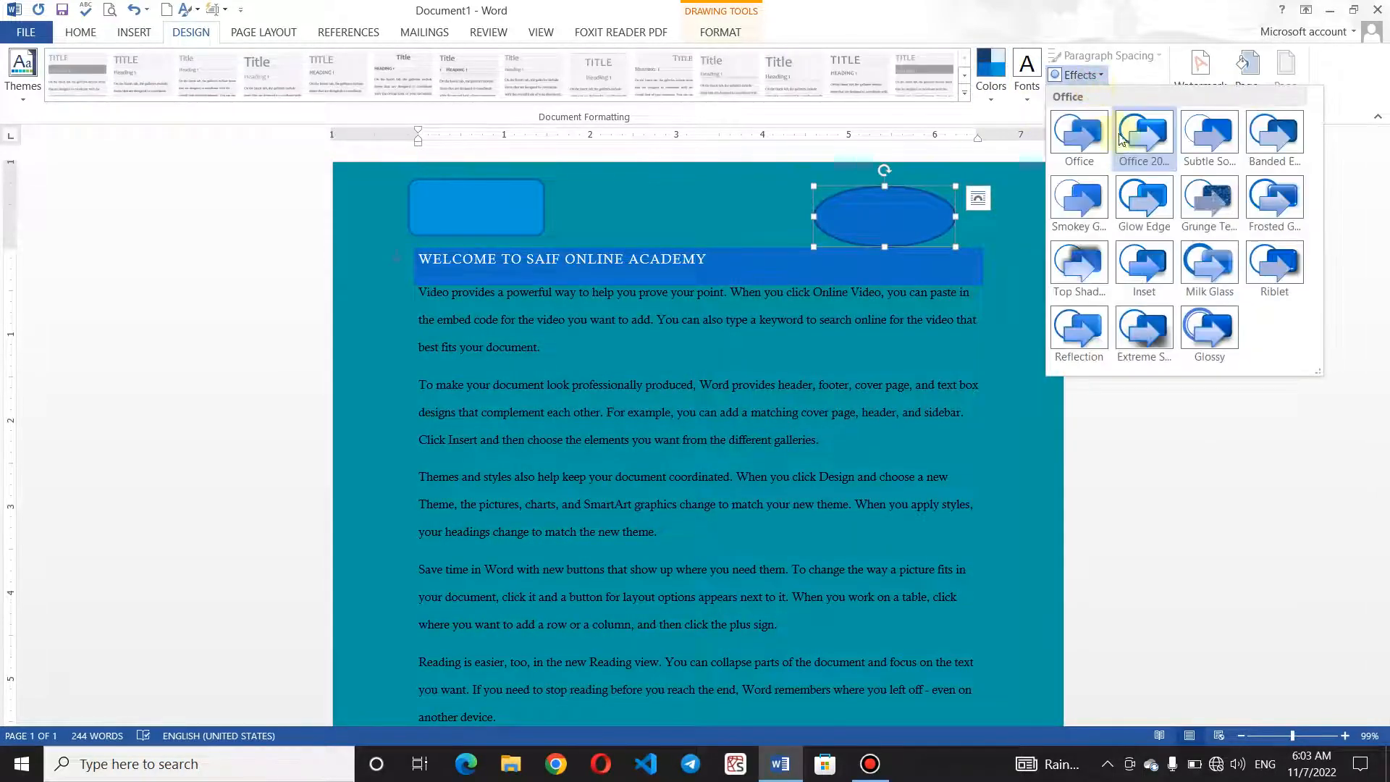
click(1204, 324)
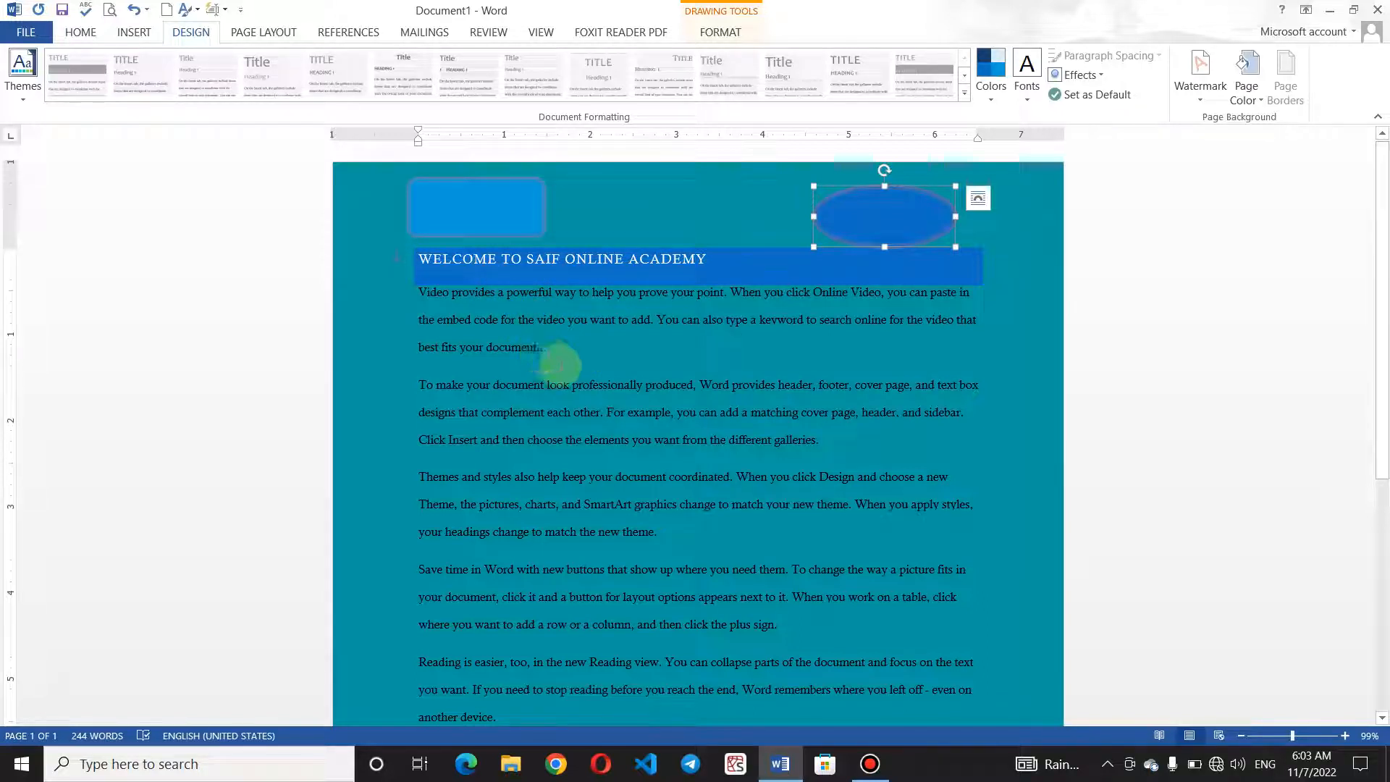
click(543, 347)
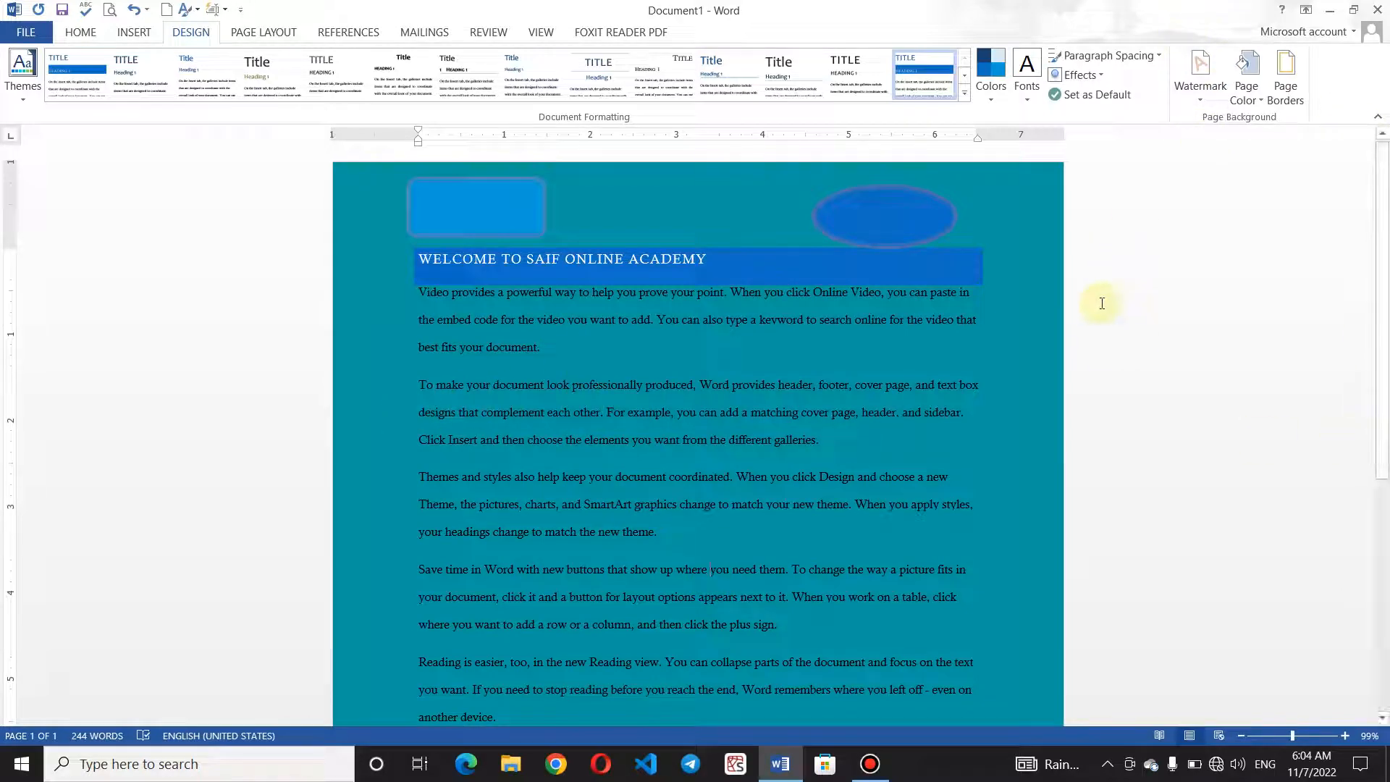
- Add the built-in CONFIDENTIAL 1 watermark to the page
scroll(1385, 467, down, 7)
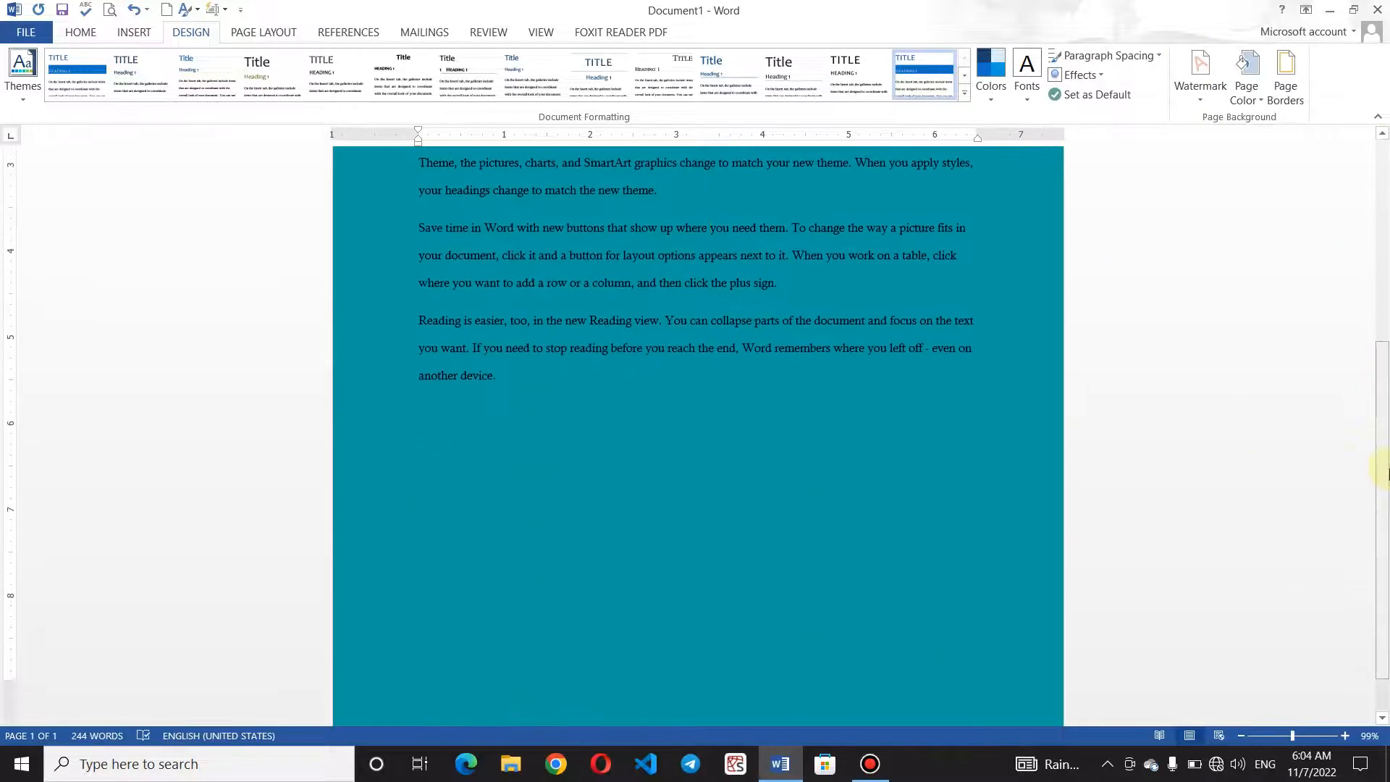
scroll(1385, 467, up, 5)
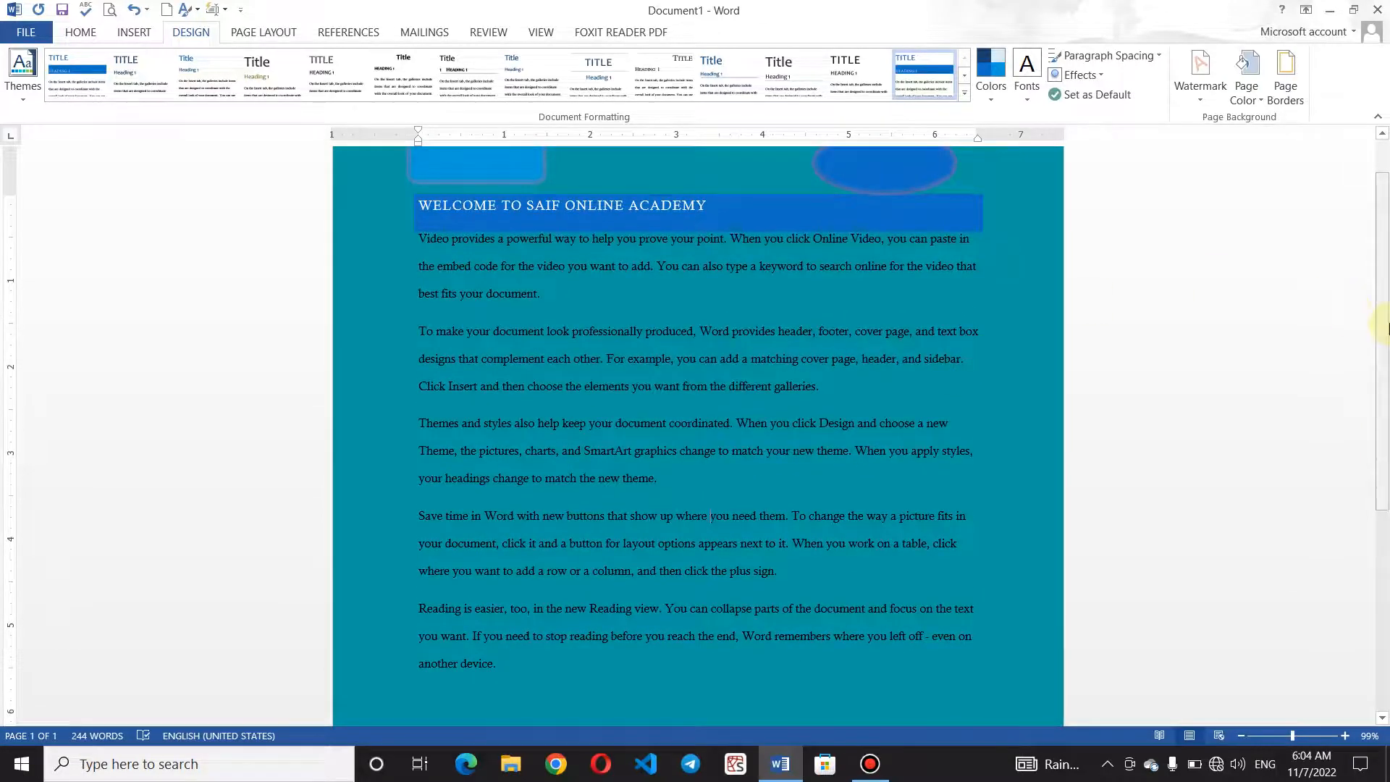
scroll(1356, 313, up, 1)
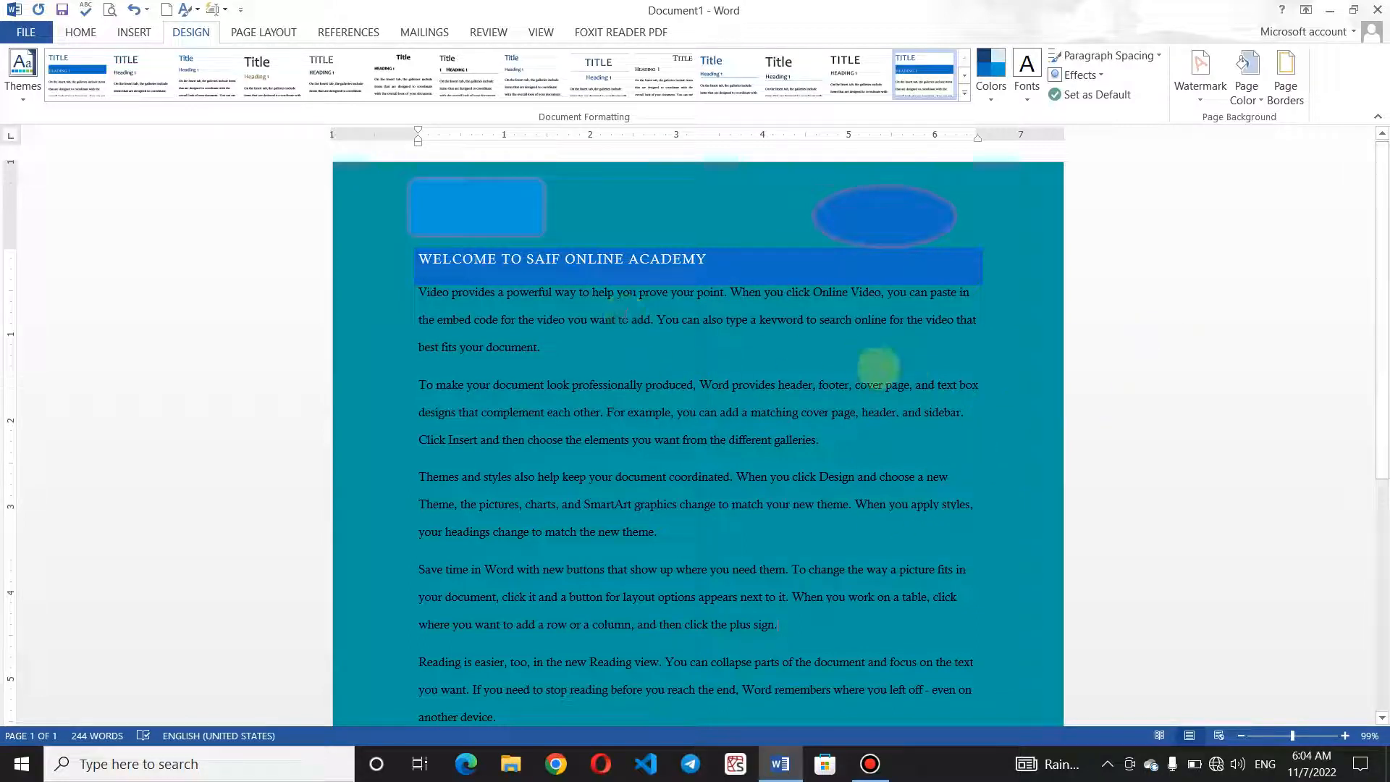
click(1201, 102)
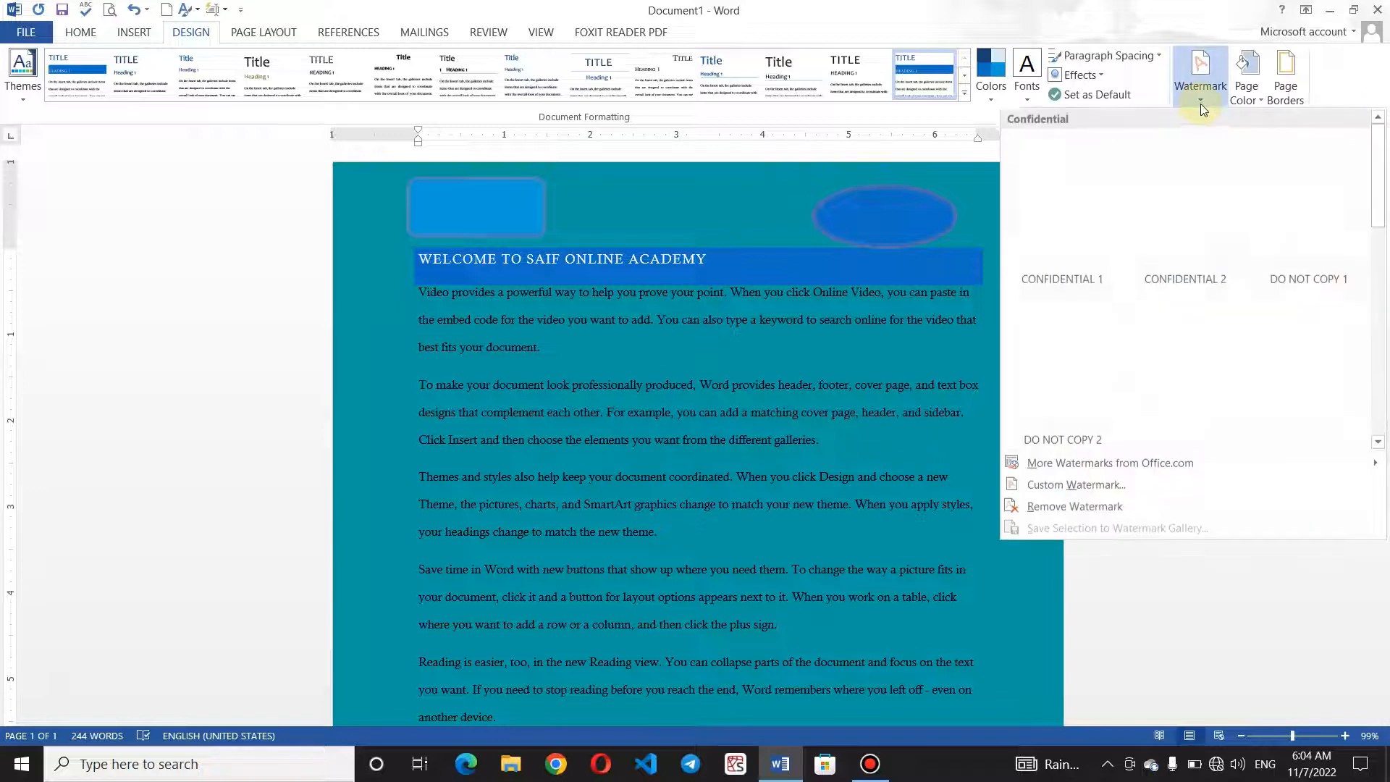
click(1086, 188)
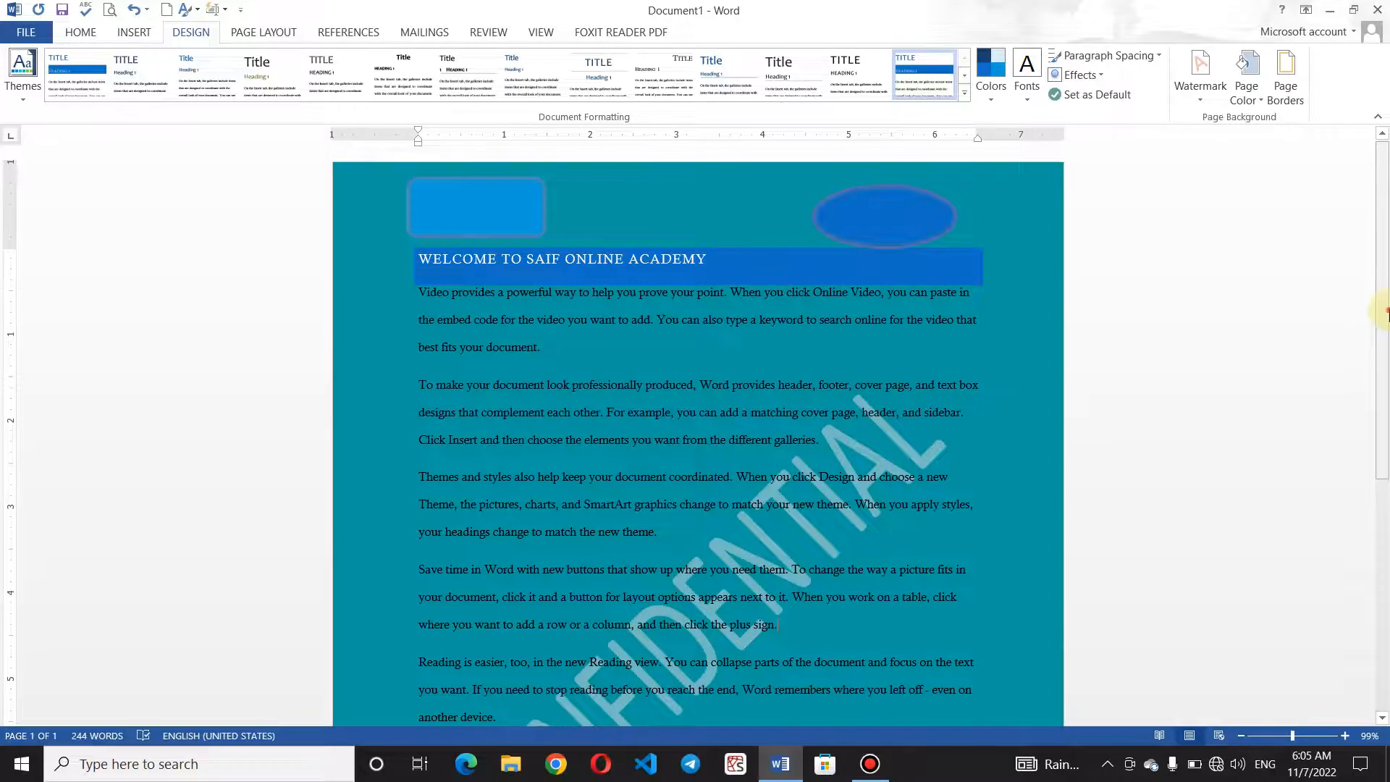
- Check how the page with the diagonal CONFIDENTIAL watermark looks in print preview and return to the document
scroll(1385, 311, down, 3)
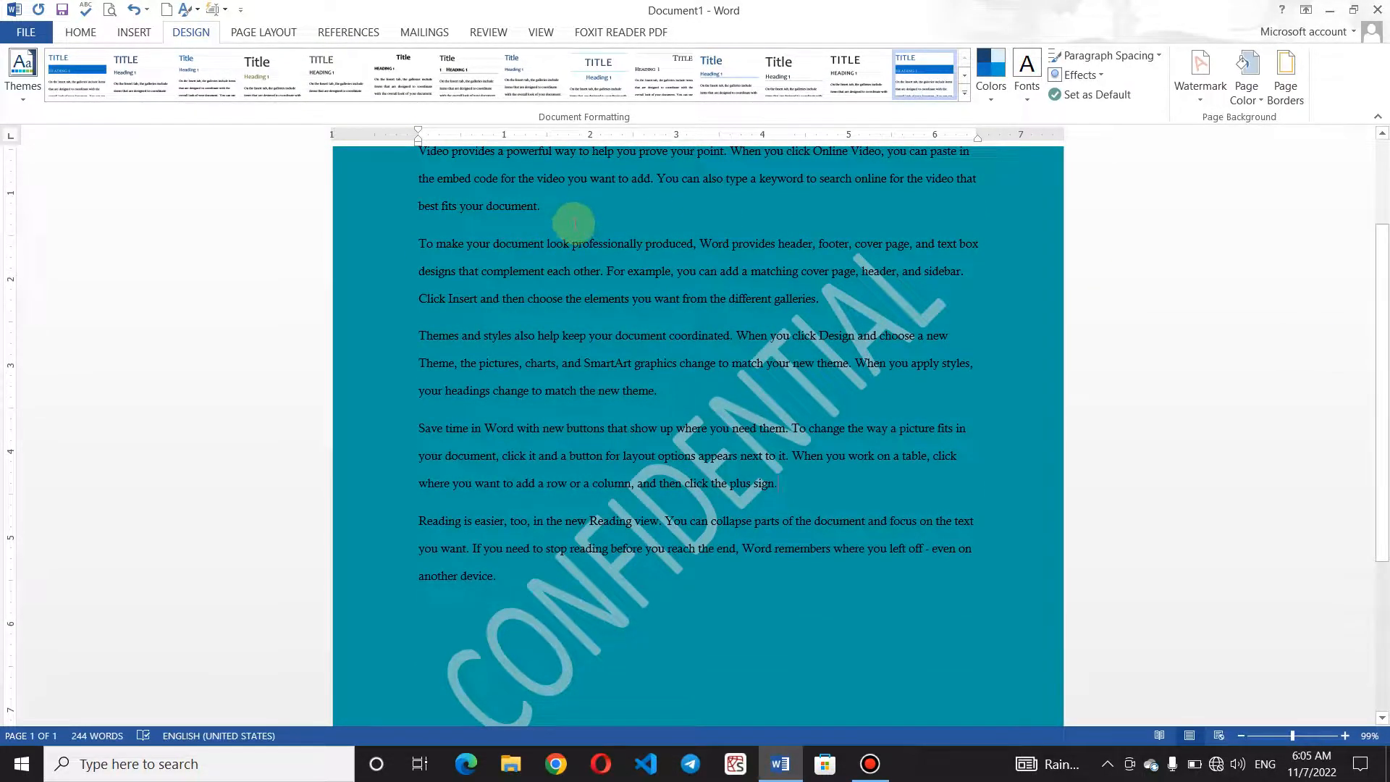
click(115, 9)
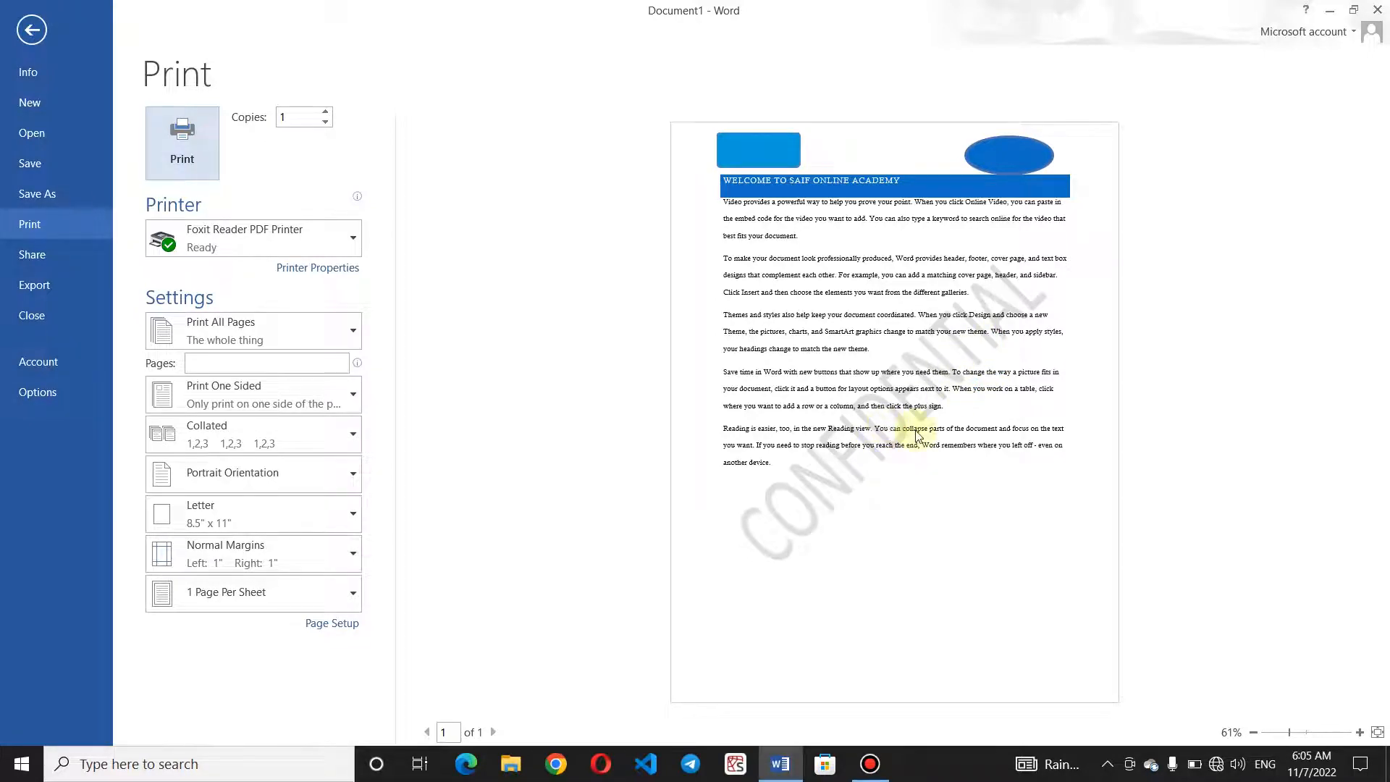
click(29, 45)
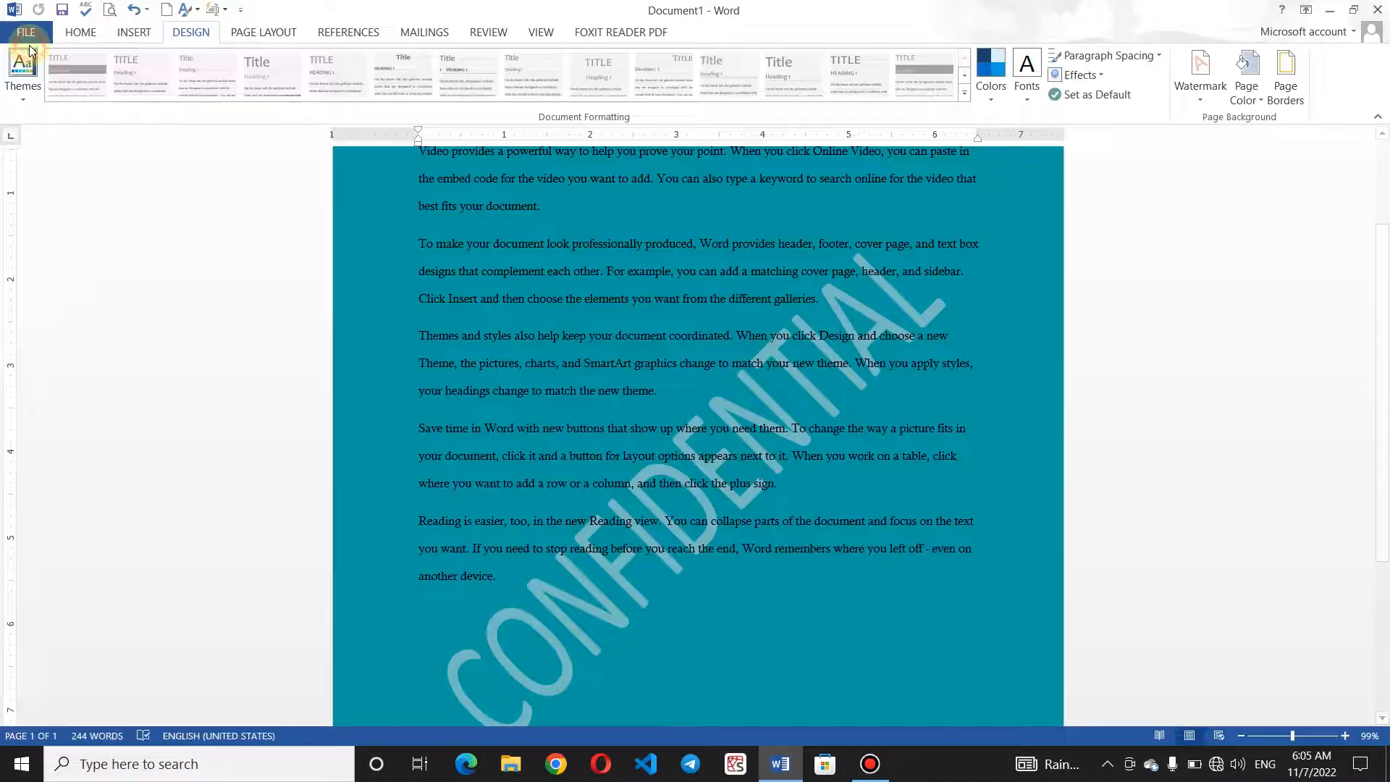
- Try the built-in CONFIDENTIAL 2, DO NOT COPY 1 and DO NOT COPY 2 watermarks on the page in turn
click(1194, 98)
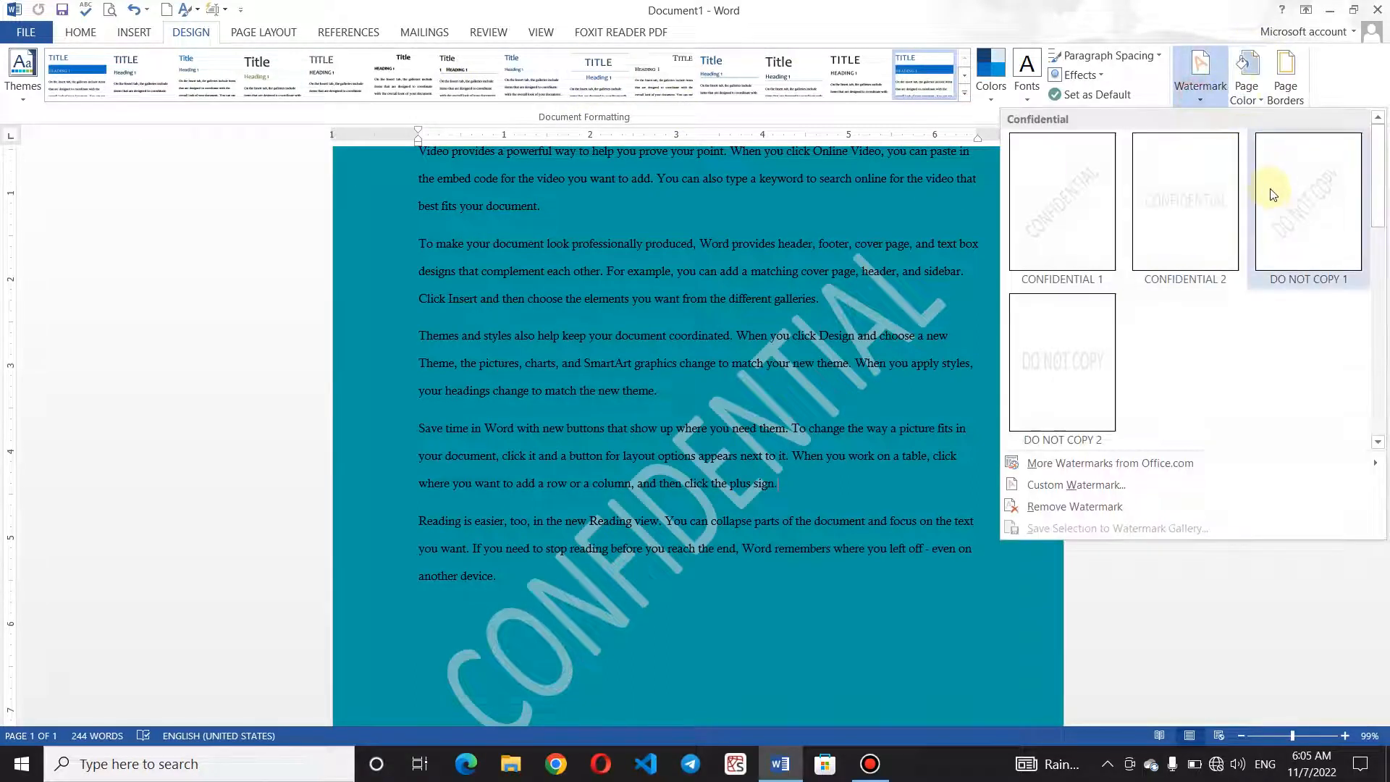
click(1209, 192)
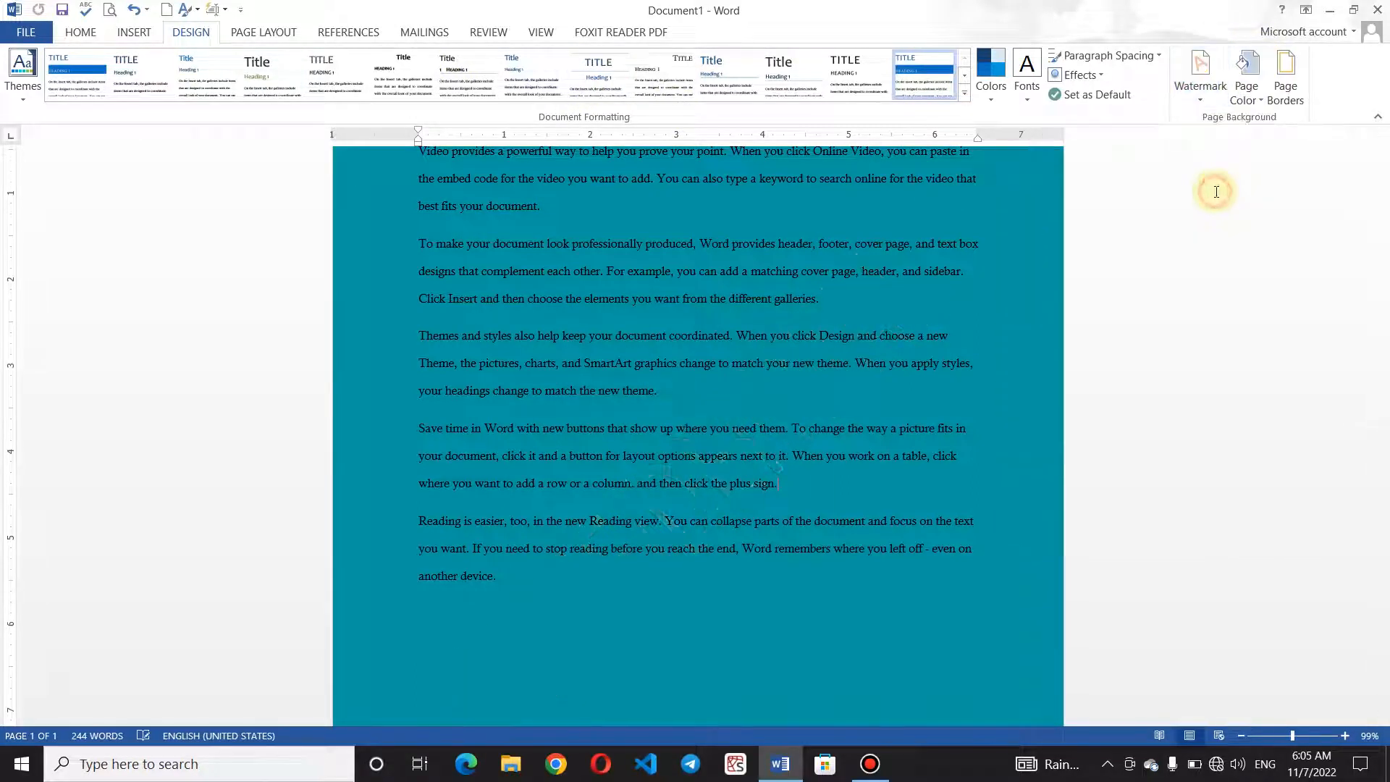
click(1194, 98)
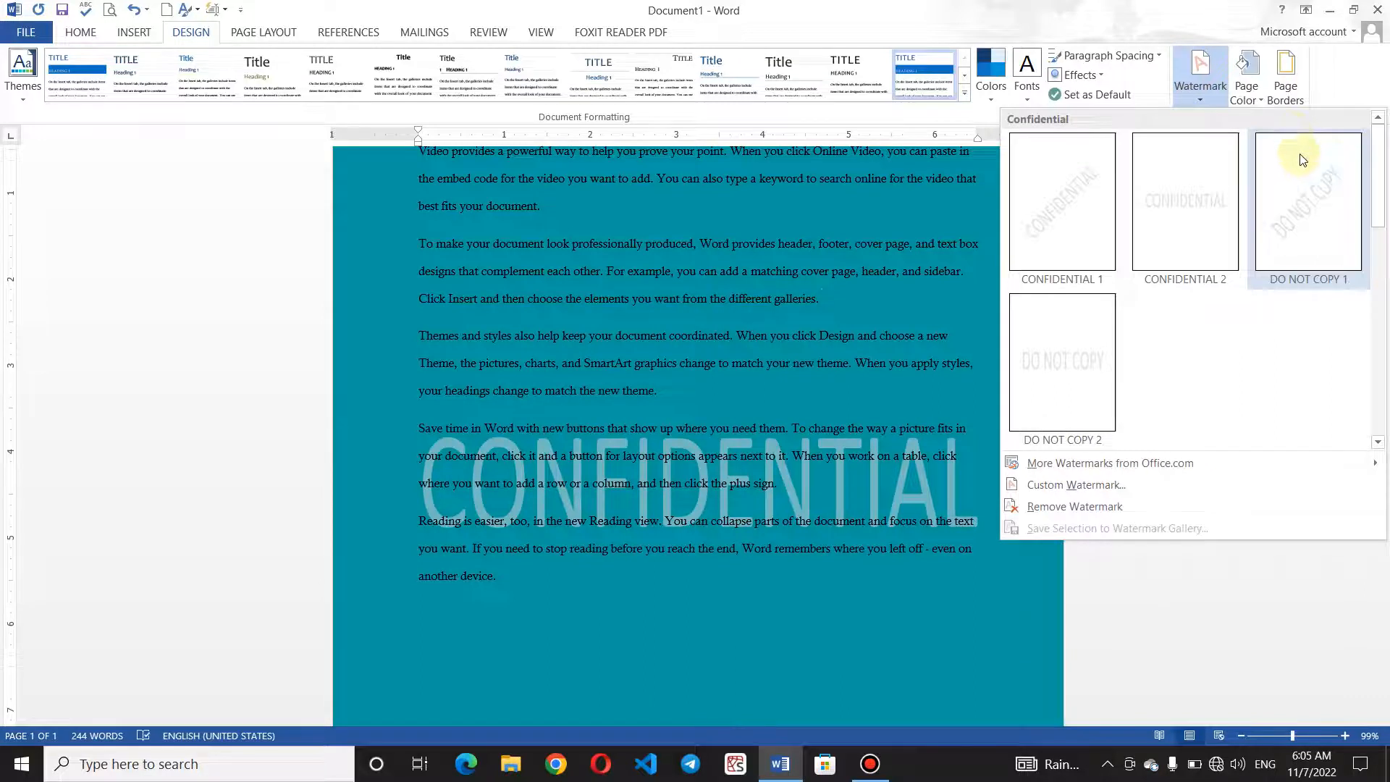
click(1307, 191)
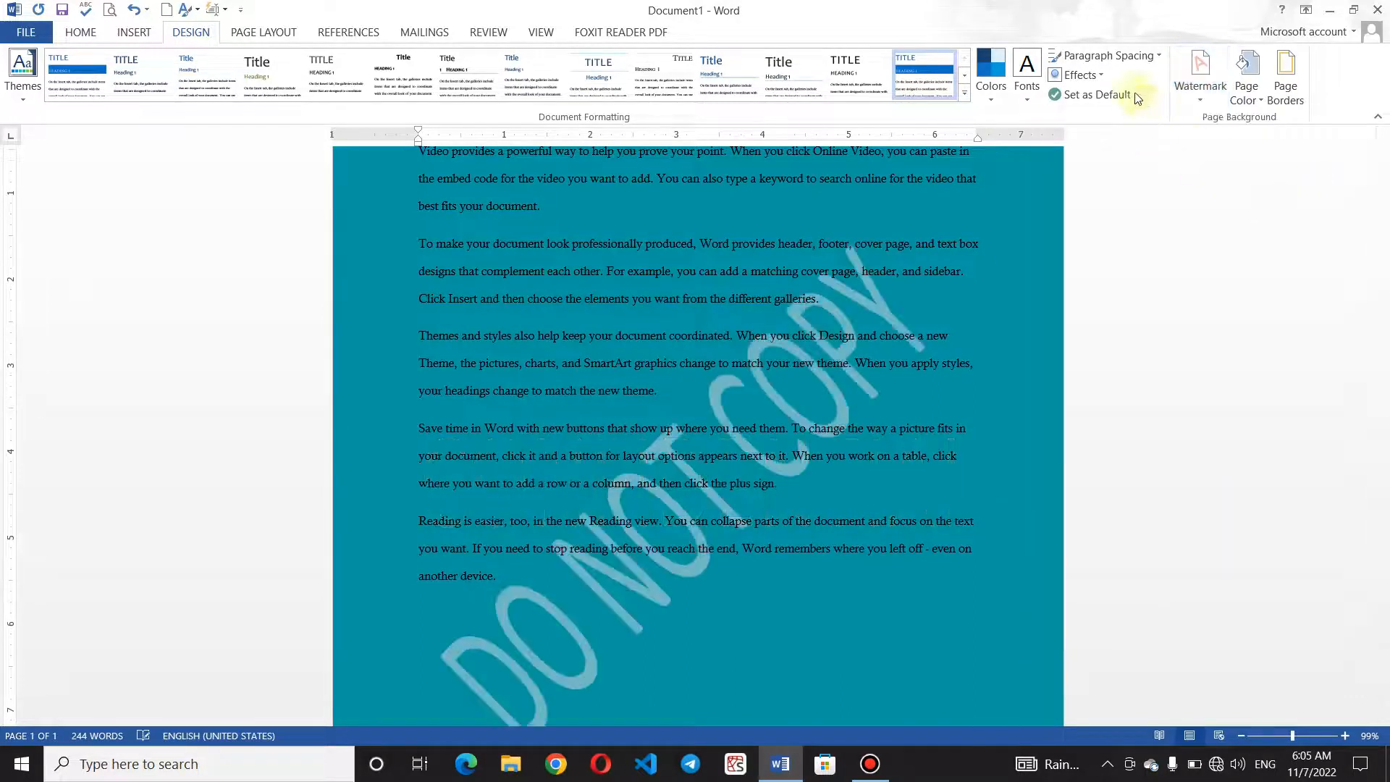
click(1200, 80)
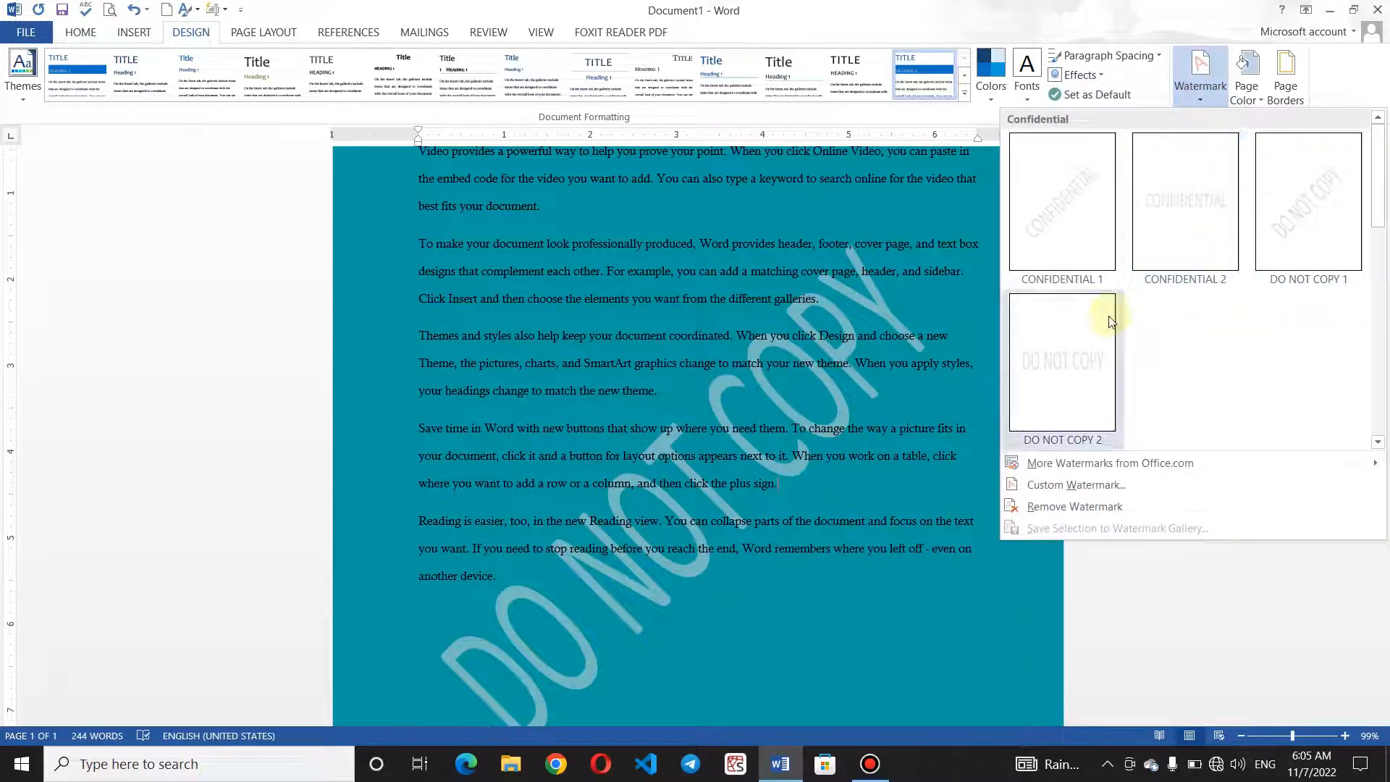
click(1068, 356)
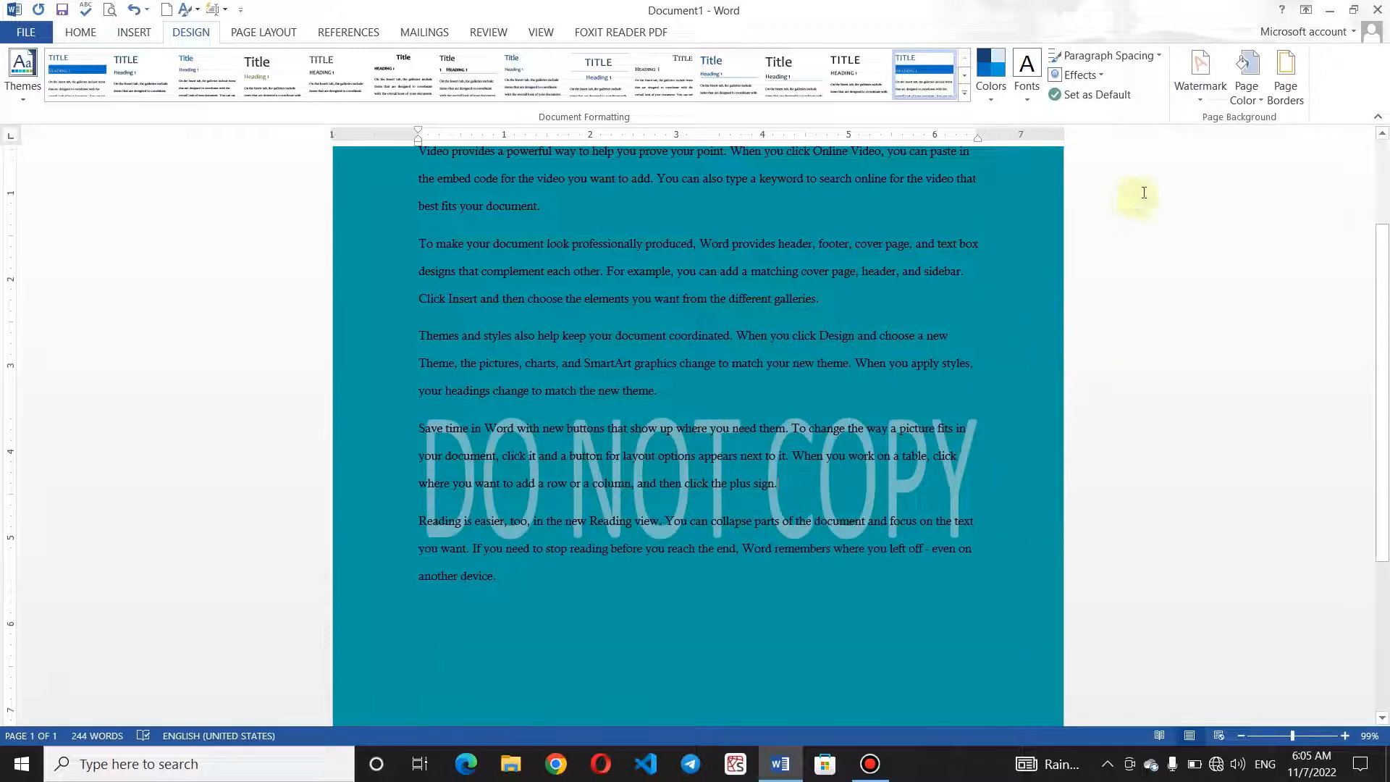
- Remove the DO NOT COPY watermark from the document
click(1198, 103)
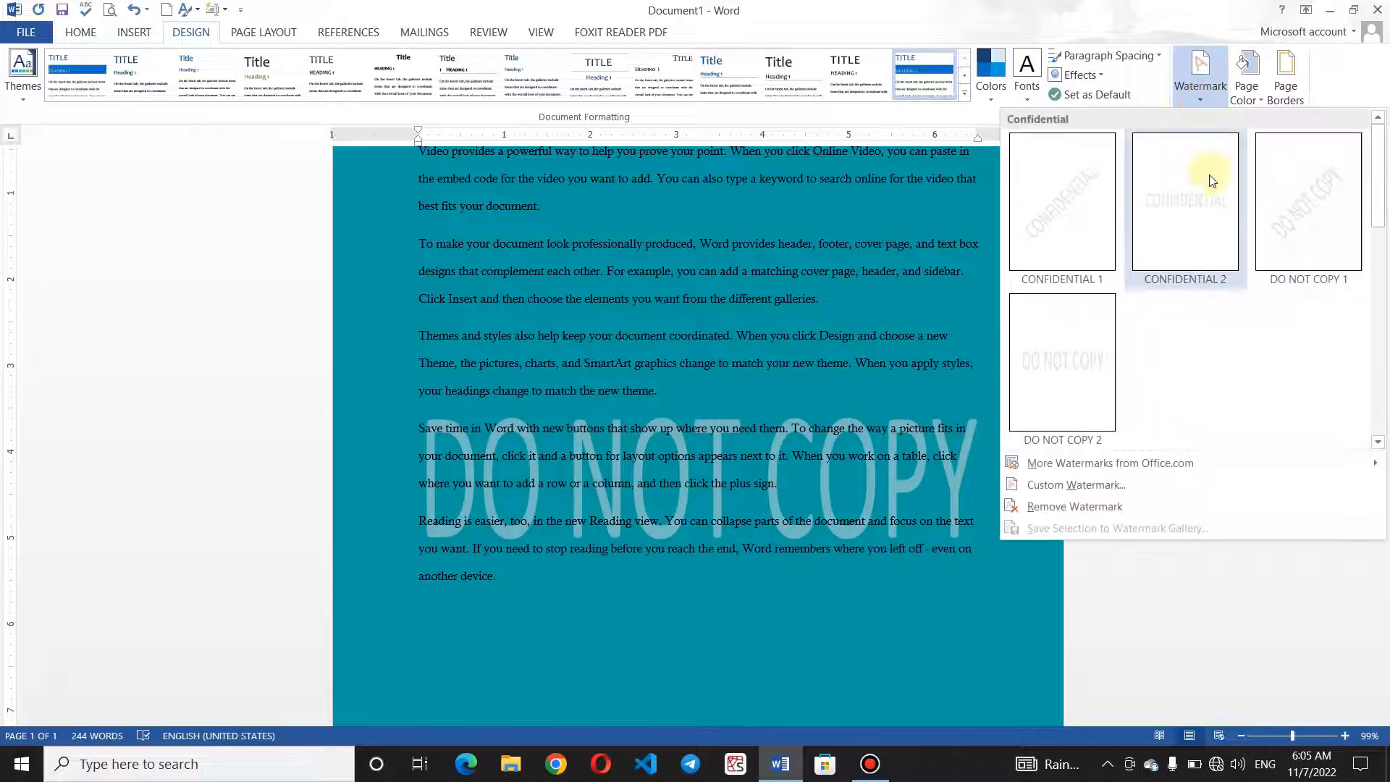
mouse_move(1102, 462)
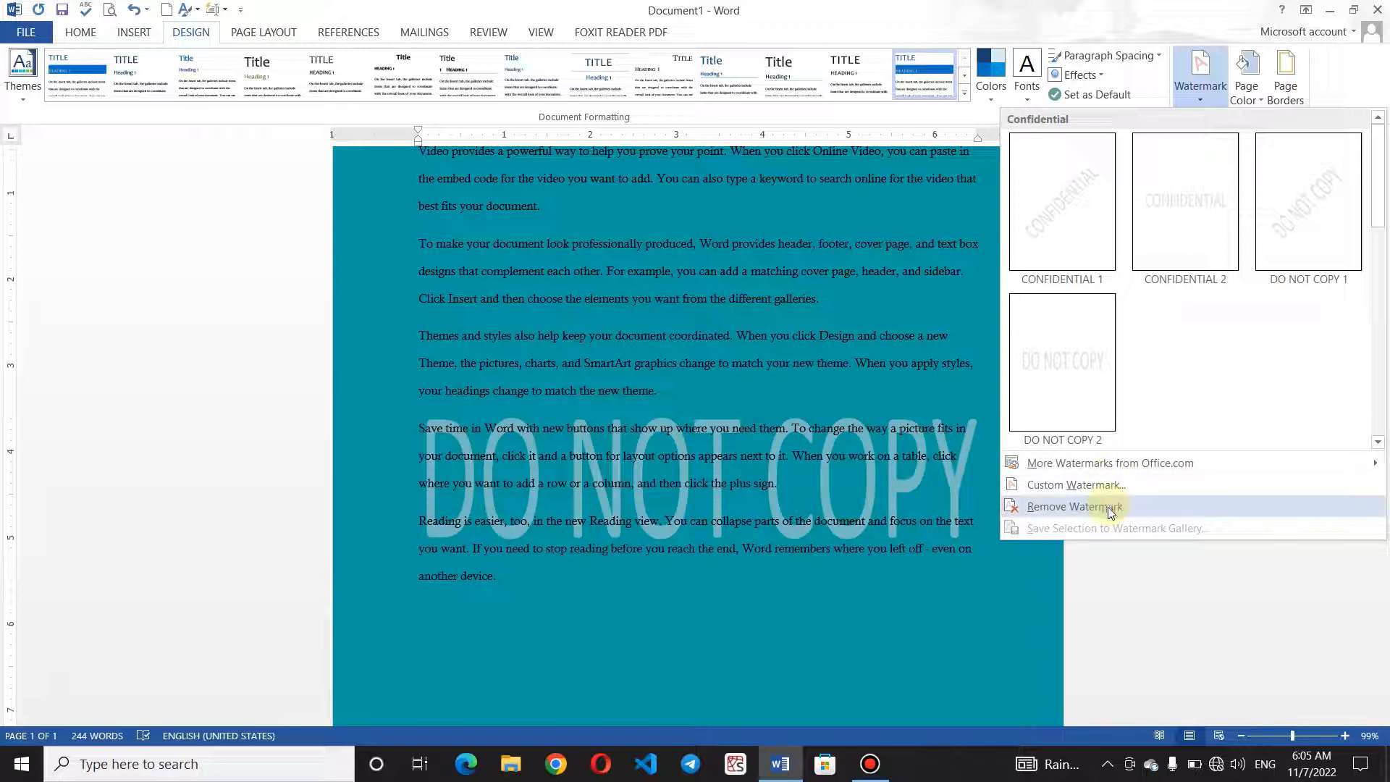
click(1107, 506)
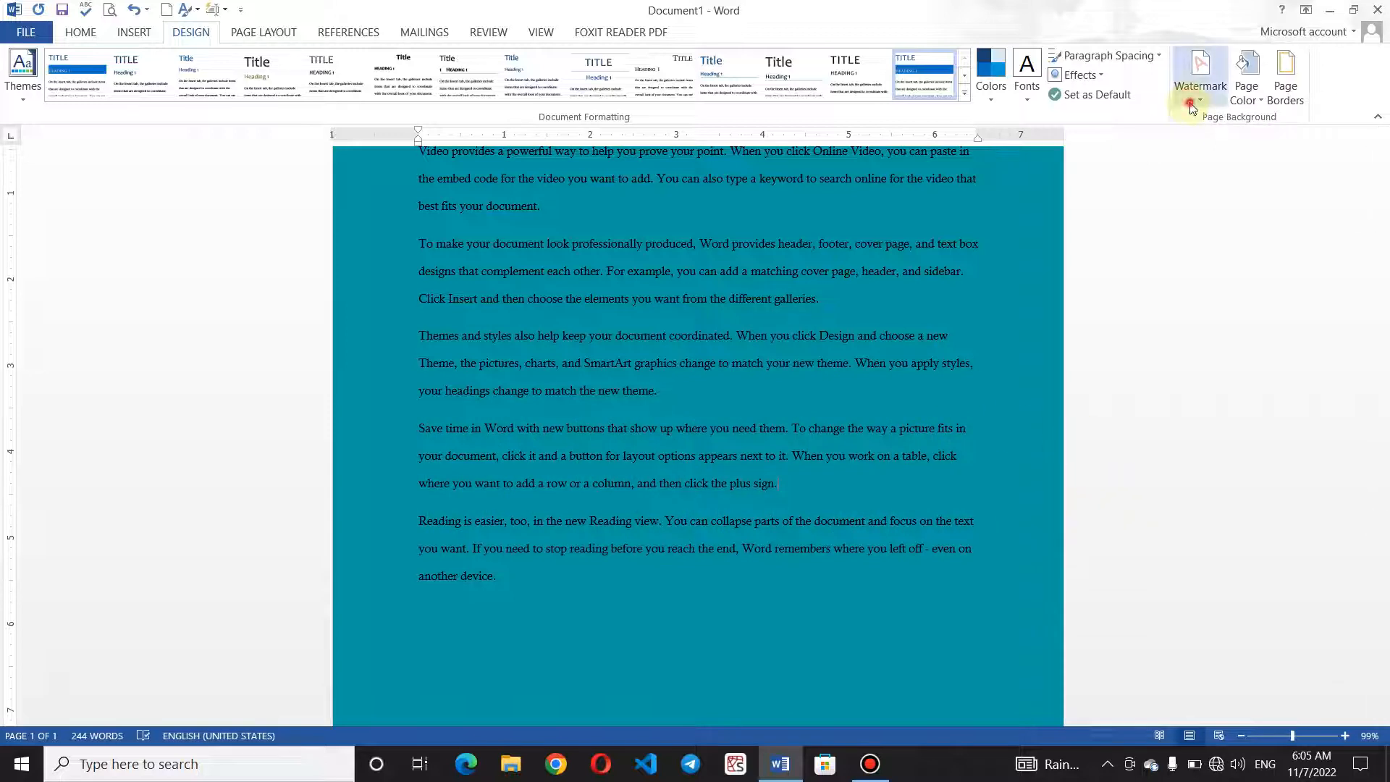
click(1196, 80)
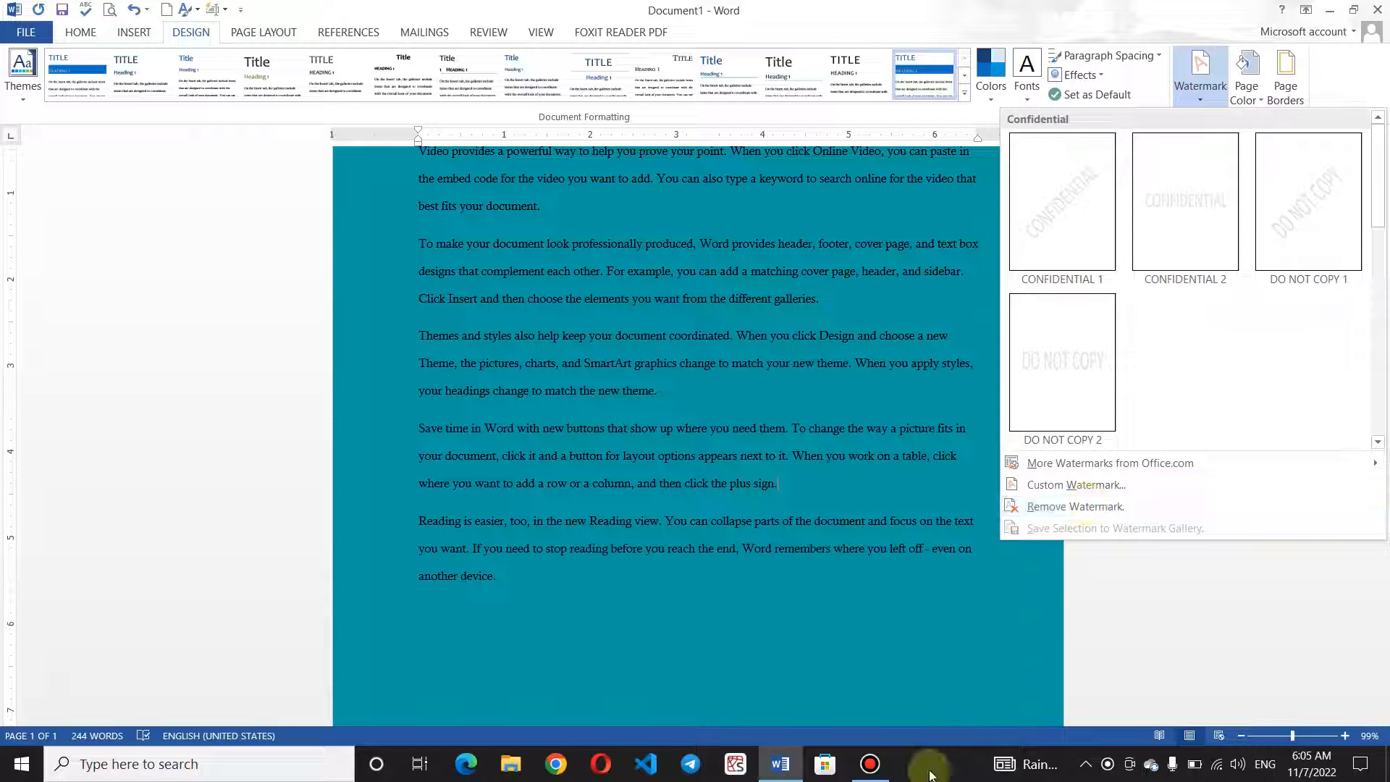
click(869, 764)
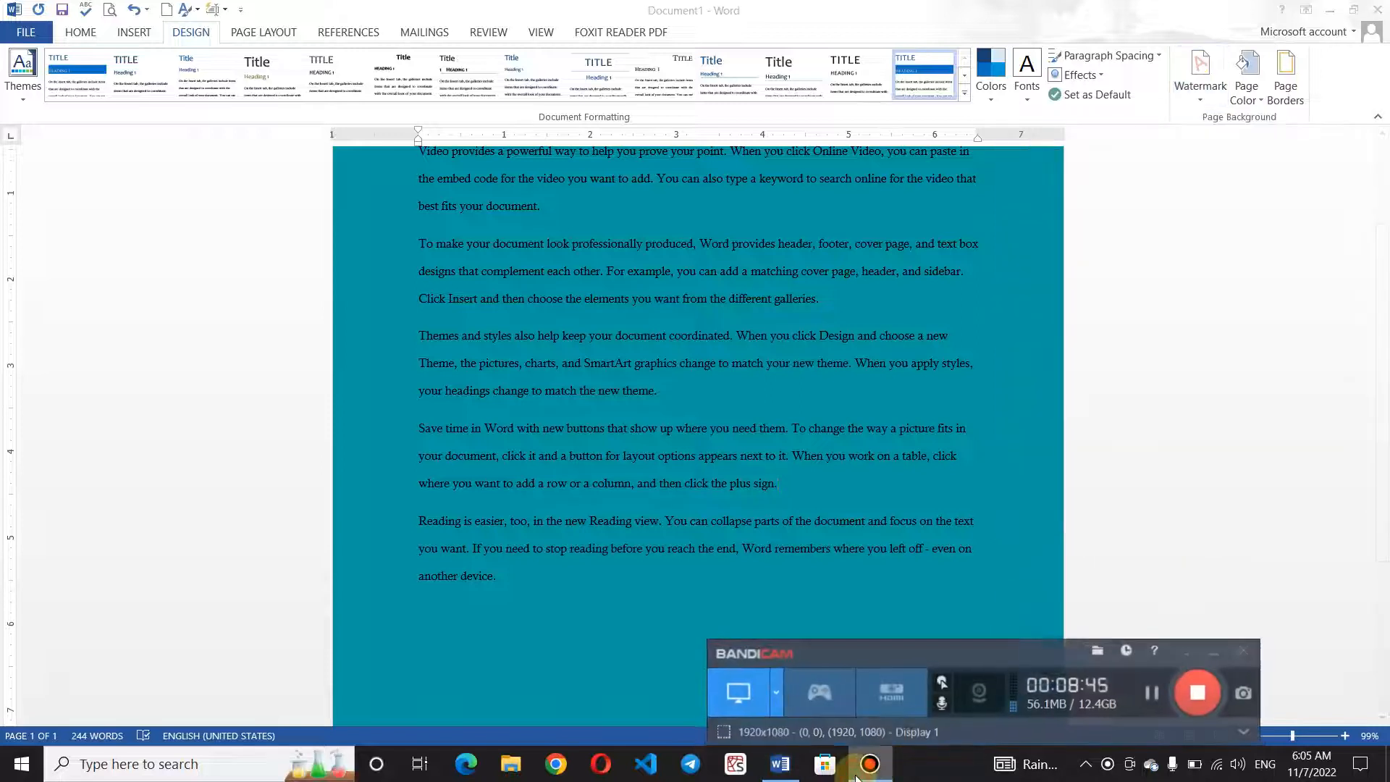
click(1207, 653)
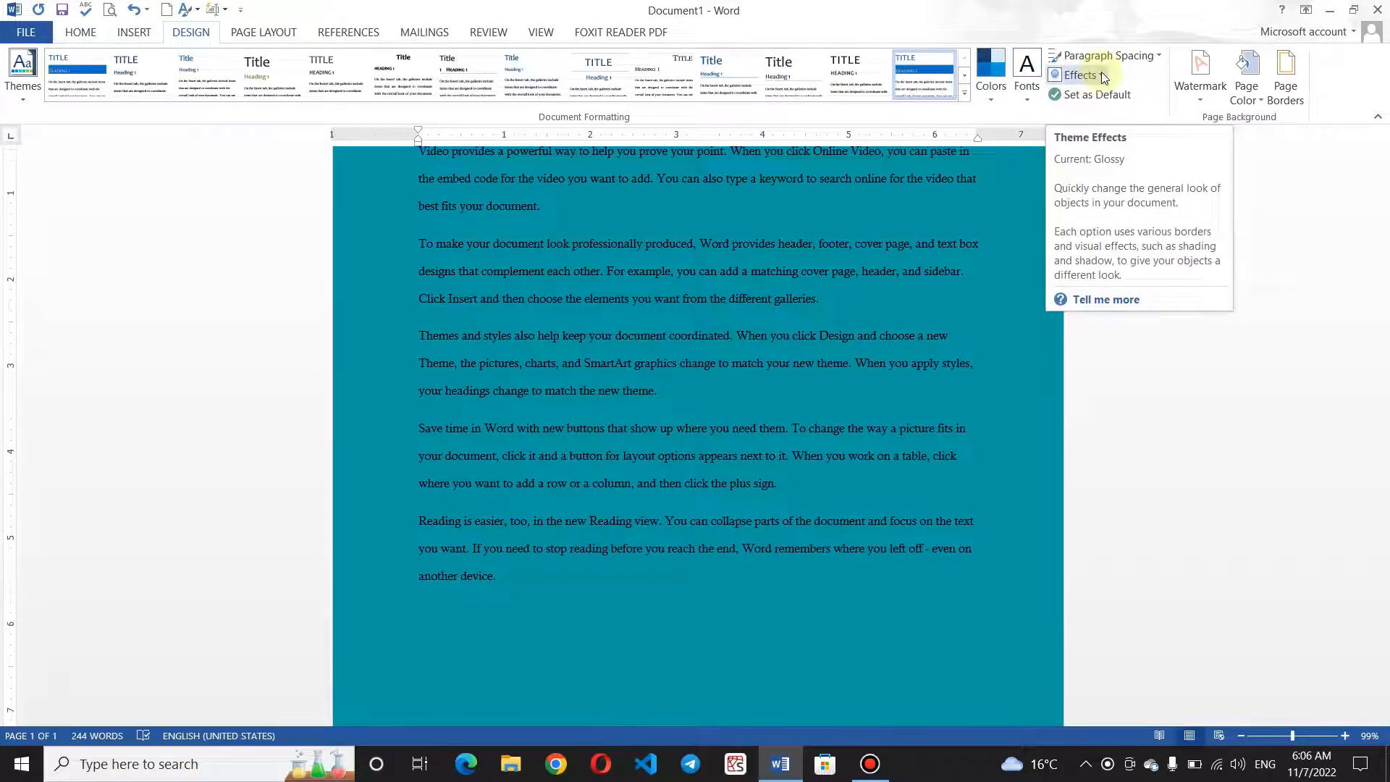
- Start a custom text watermark and set its text to "Saif Online Acaedemy"
click(1205, 94)
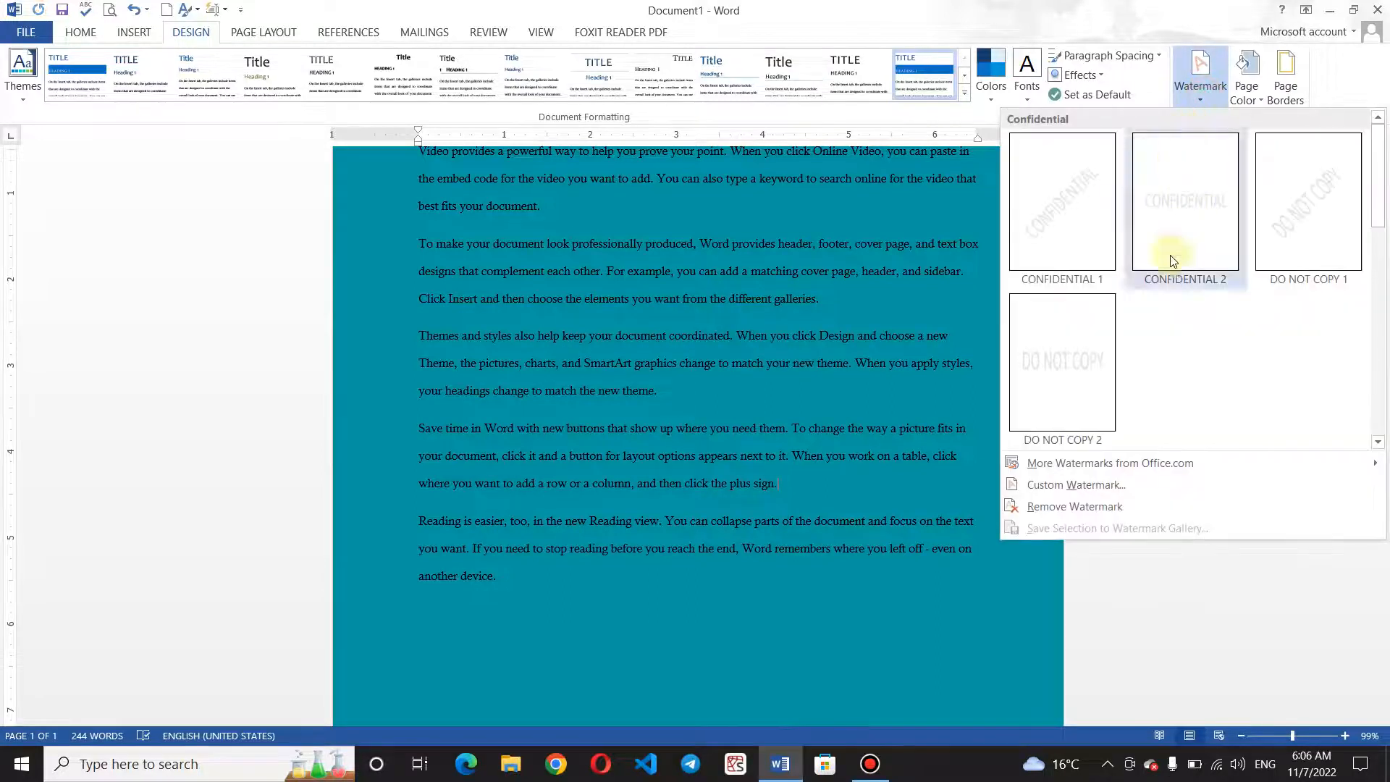
click(1097, 485)
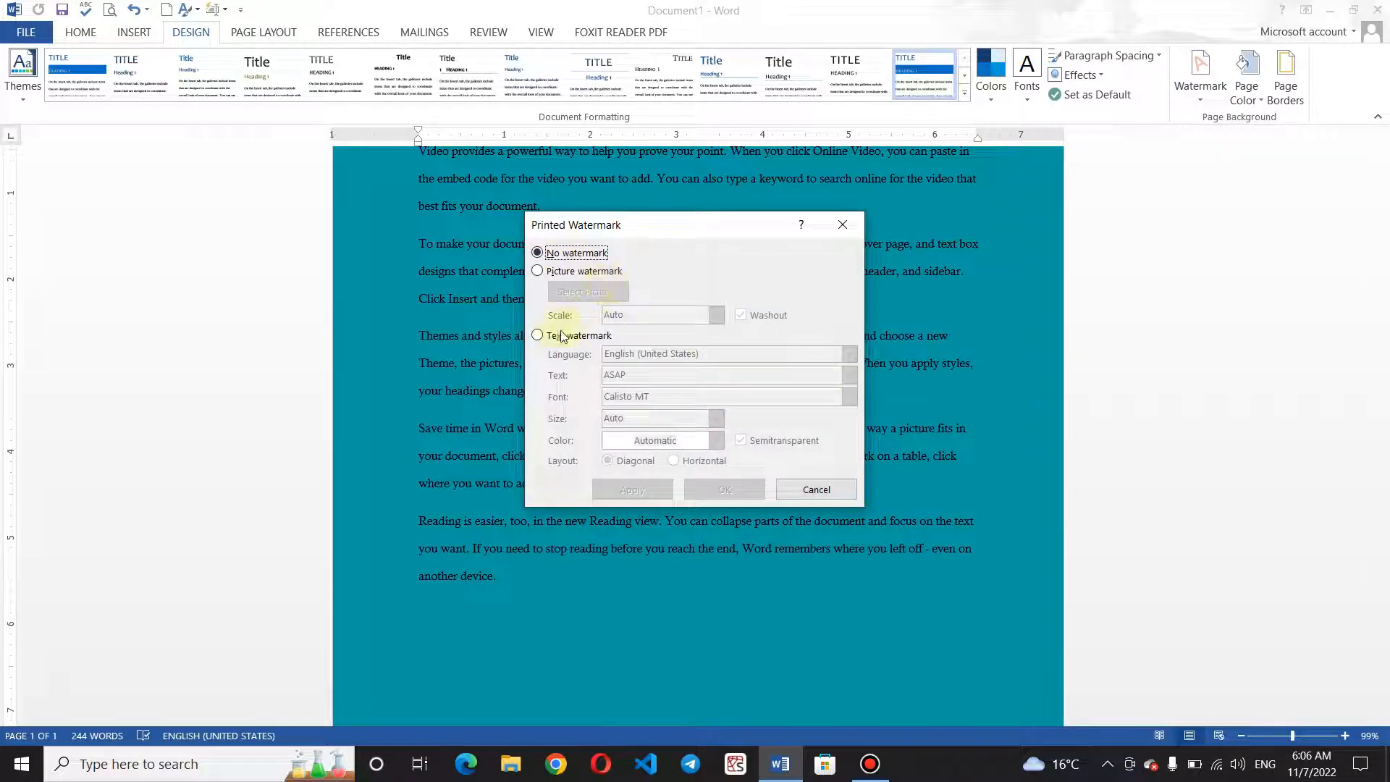
click(539, 338)
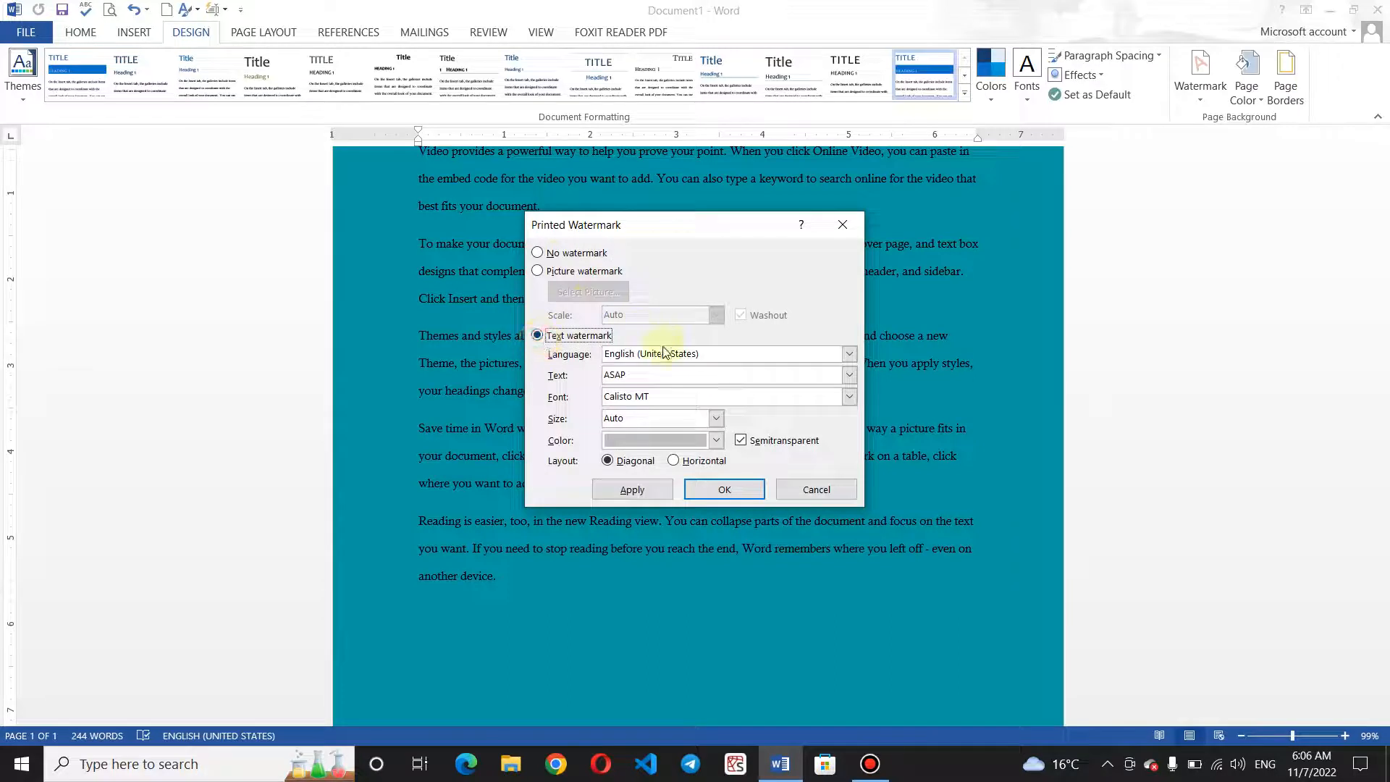
click(647, 373)
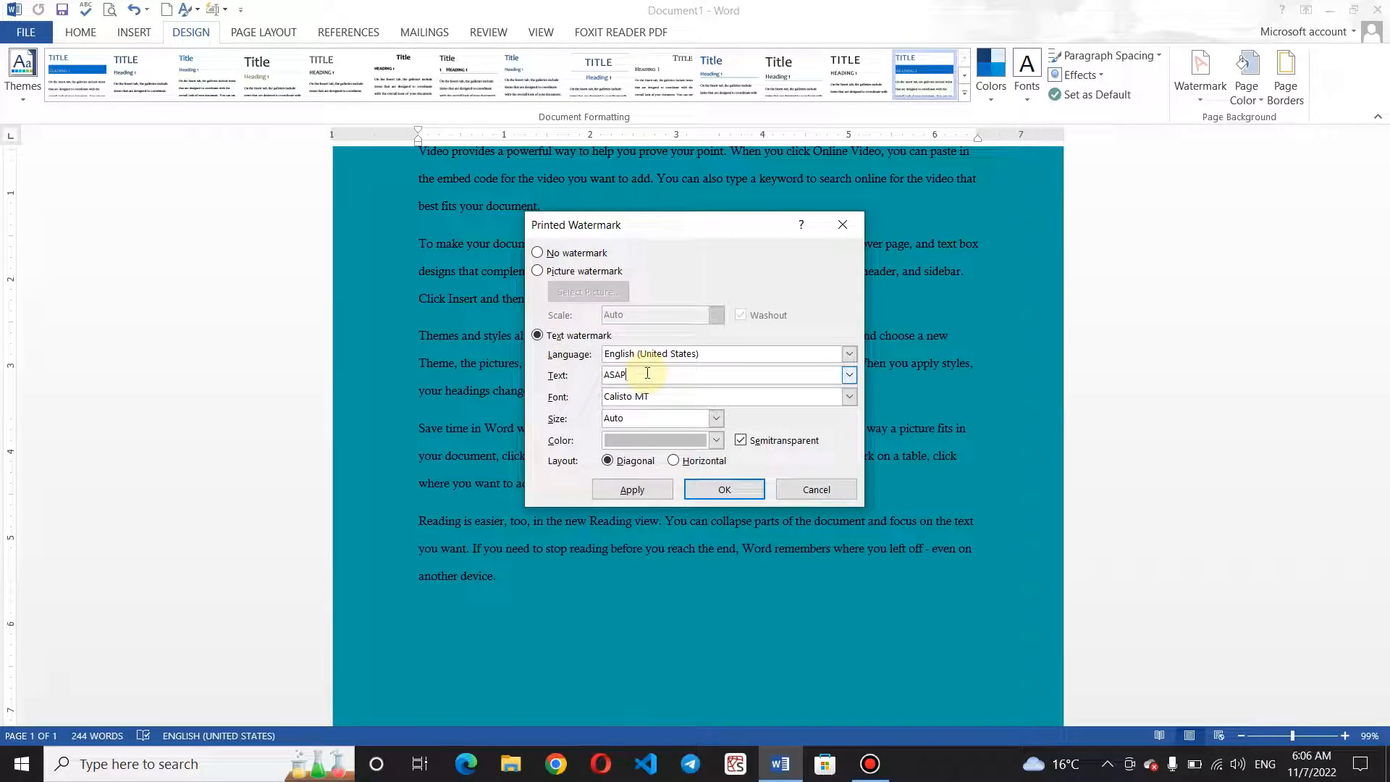
key(BackSpace)
key(BackSpace)
text(Saif Online Acaede)
text(my)
- Set the font of the custom text watermark to Candara Light
click(849, 396)
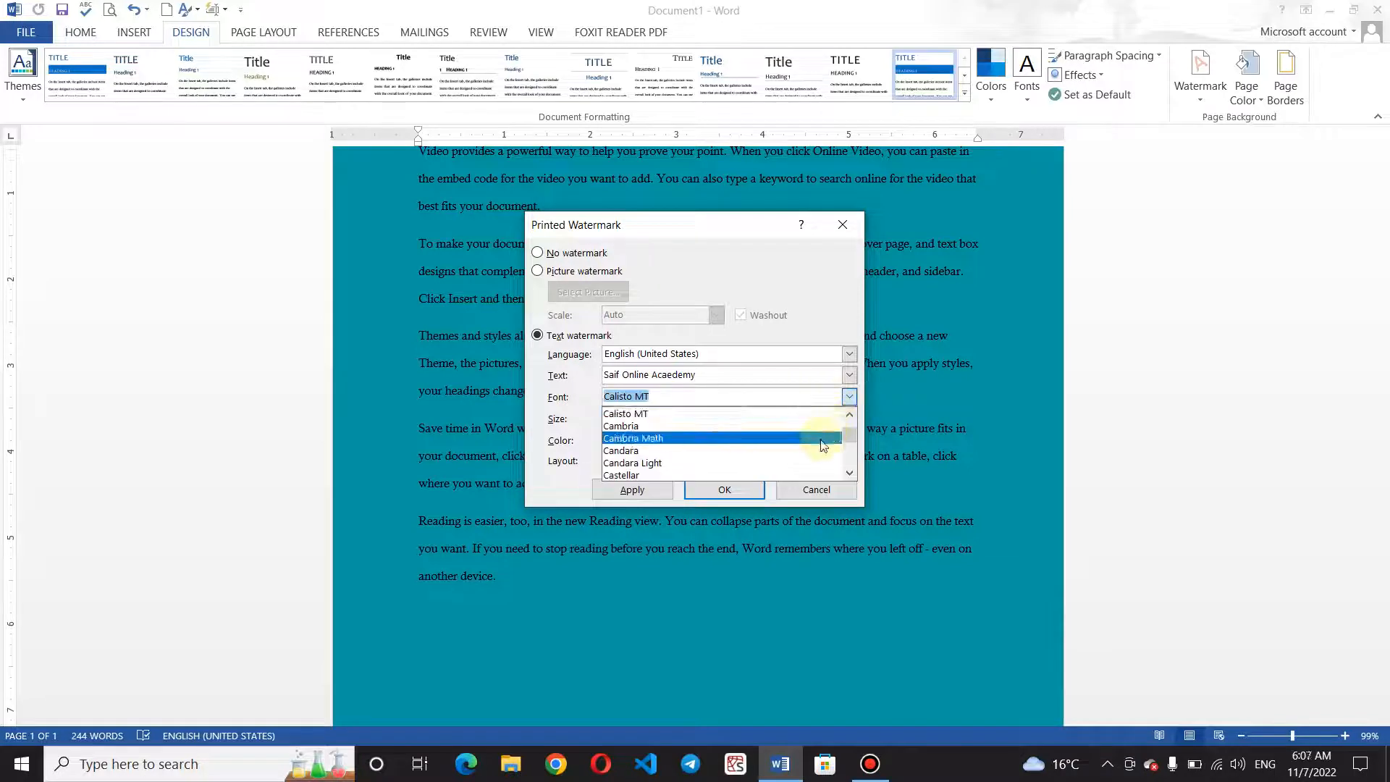
click(823, 444)
click(850, 396)
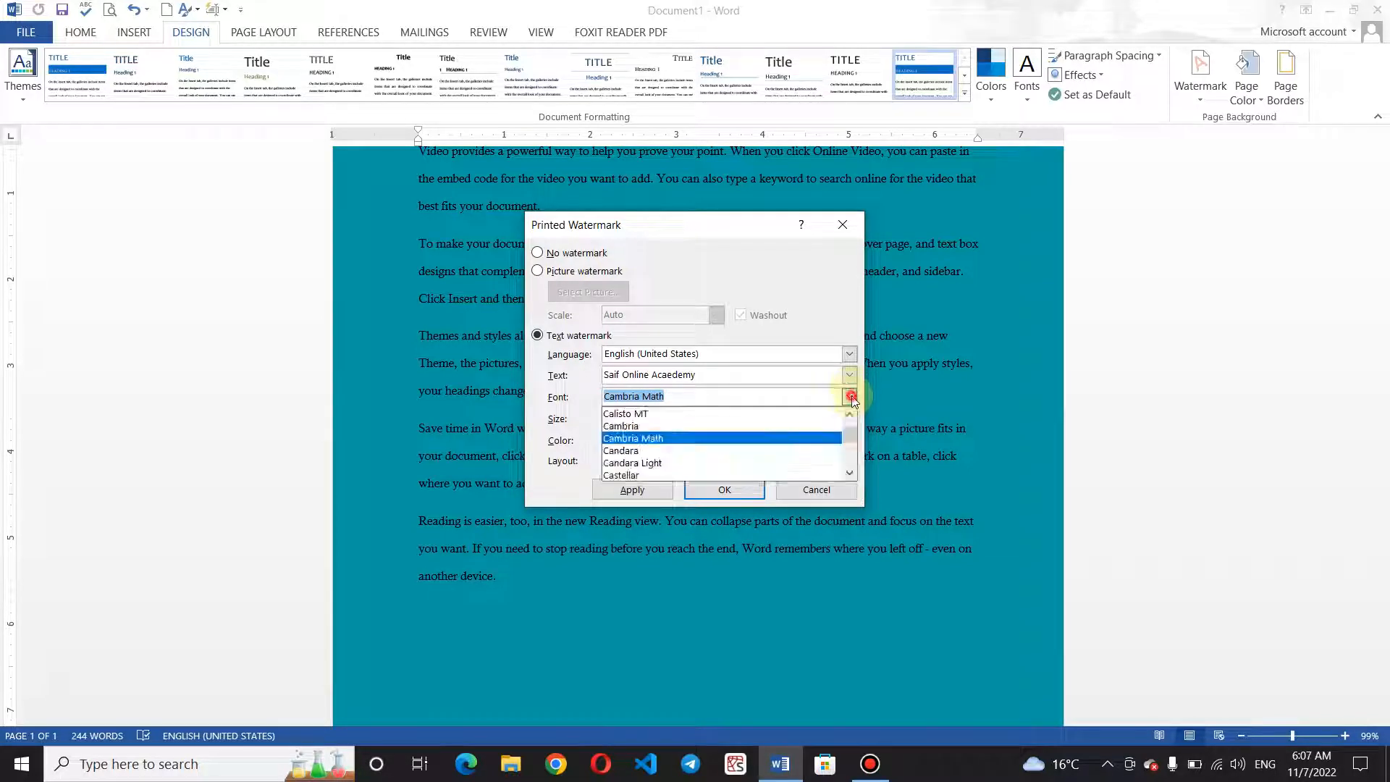
click(813, 467)
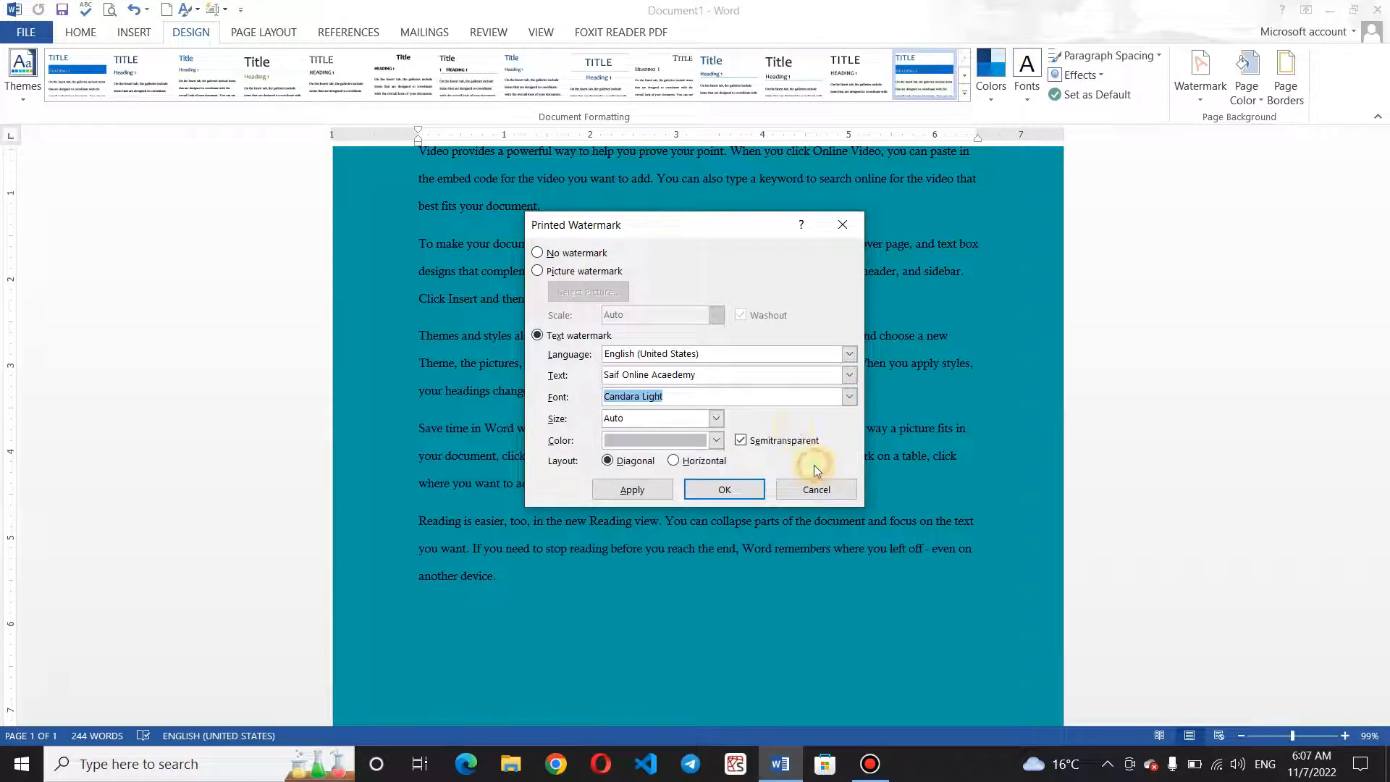
- Look through the available sizes for the text watermark and choose Auto
click(716, 418)
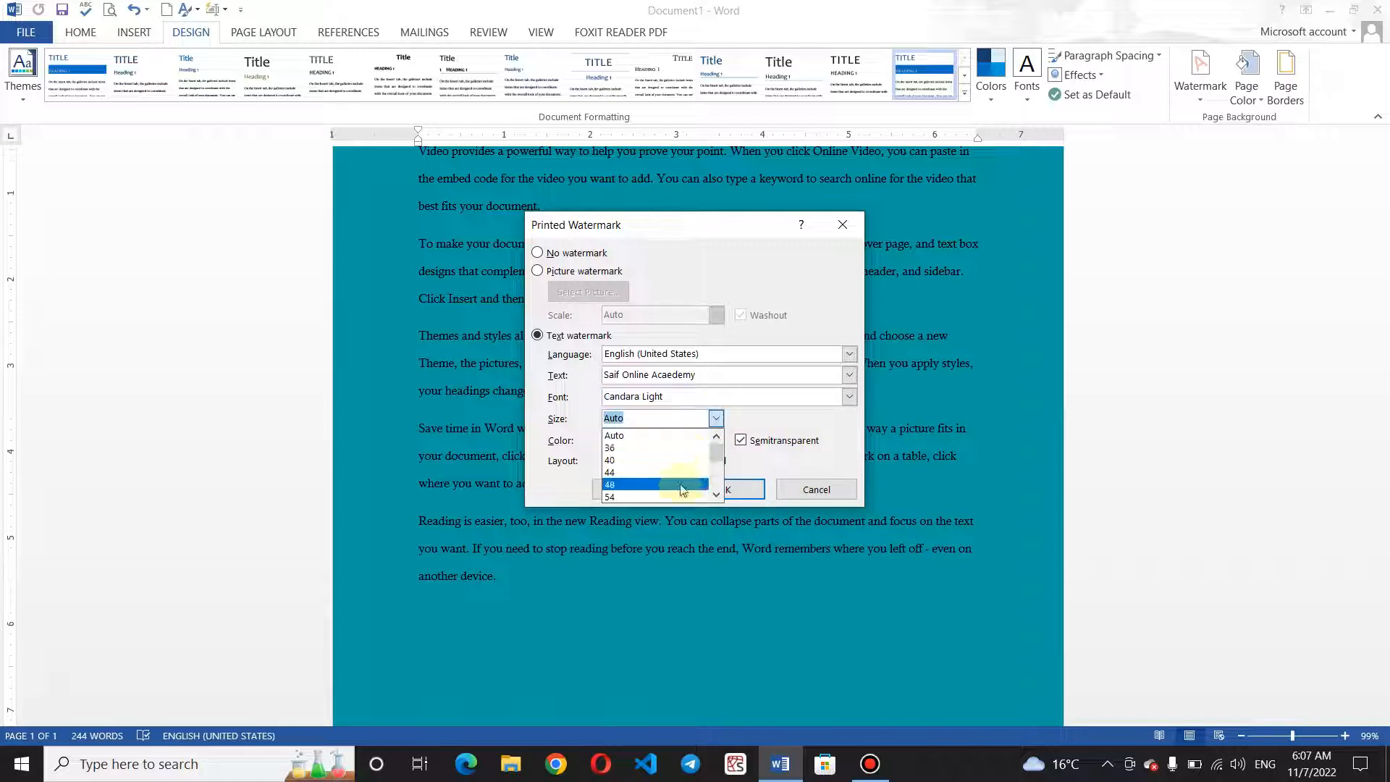
click(721, 479)
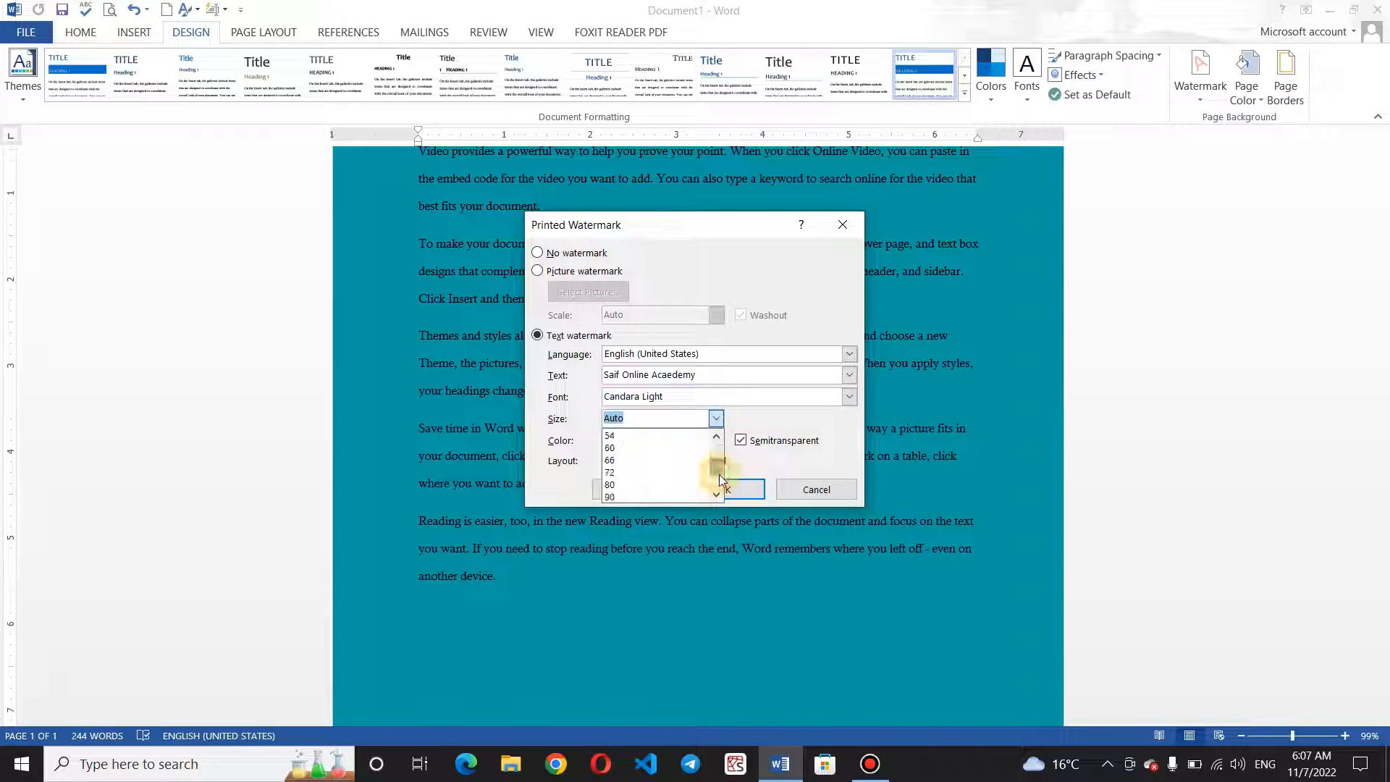
click(718, 486)
click(715, 440)
click(719, 447)
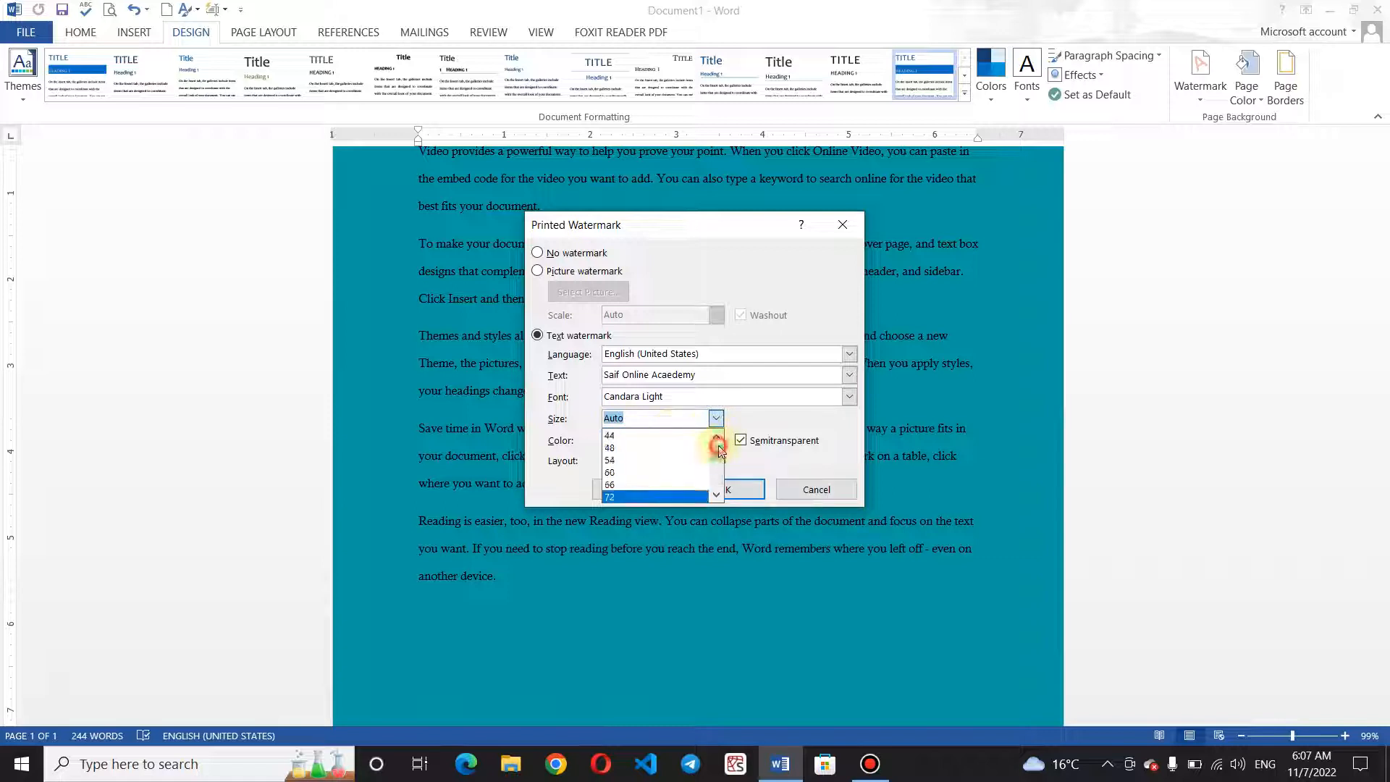
click(718, 447)
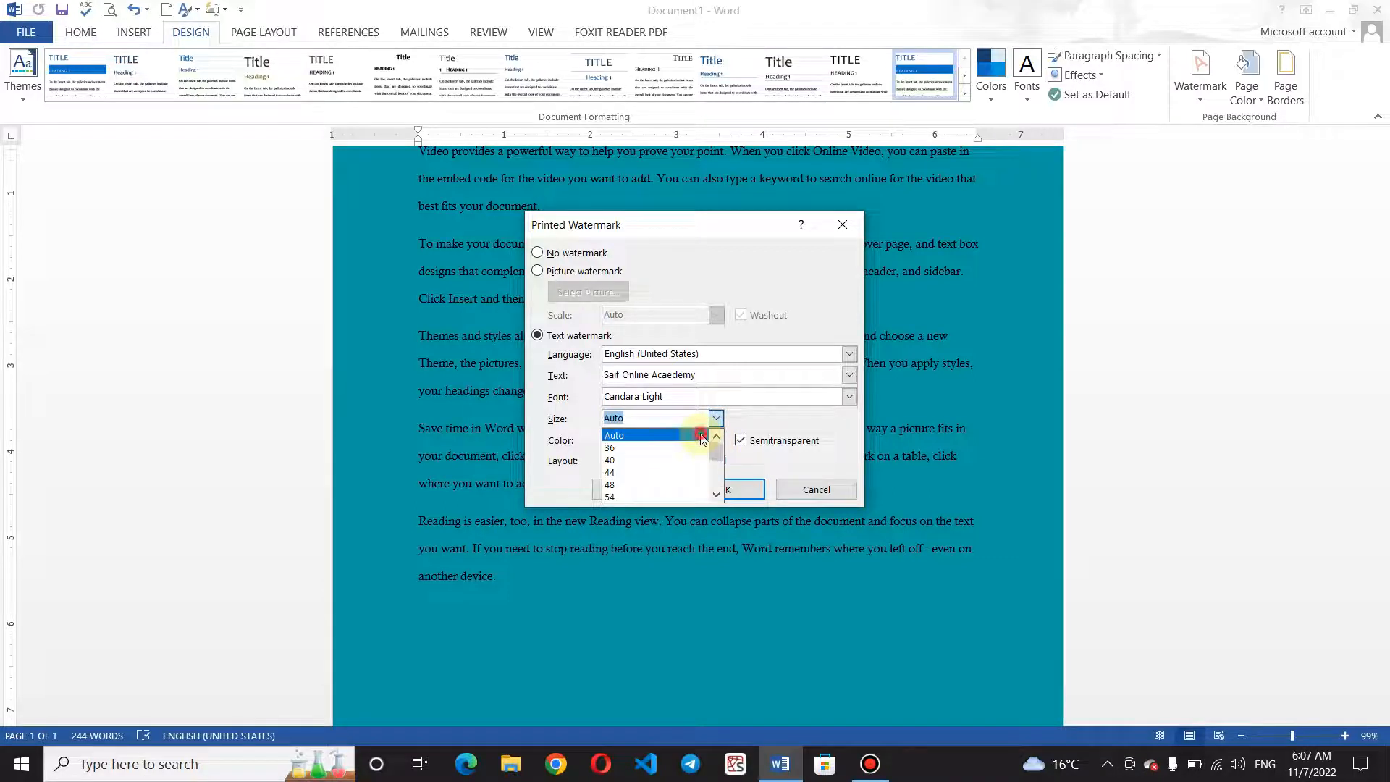
click(699, 434)
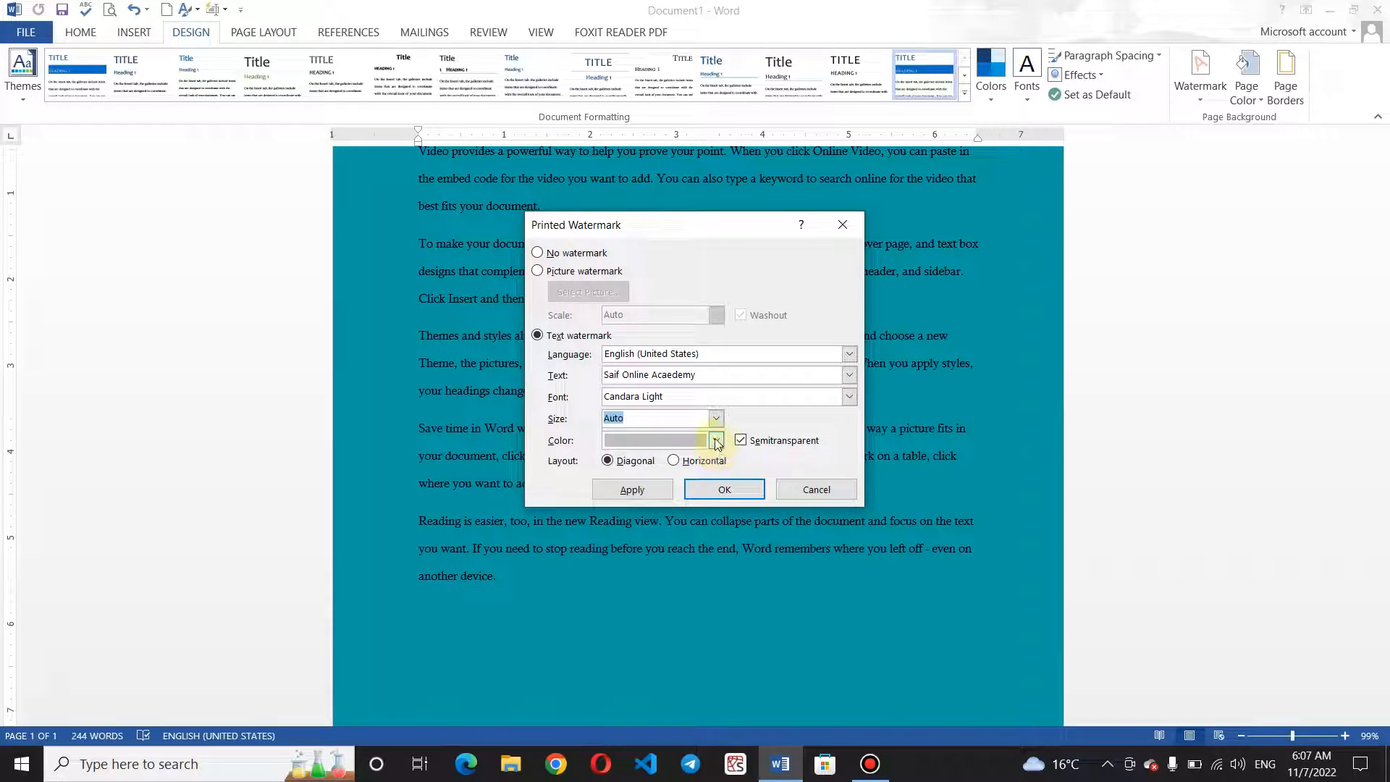
- Look at the watermark color choices, apply the semitransparent diagonal text watermark and close its settings
click(716, 440)
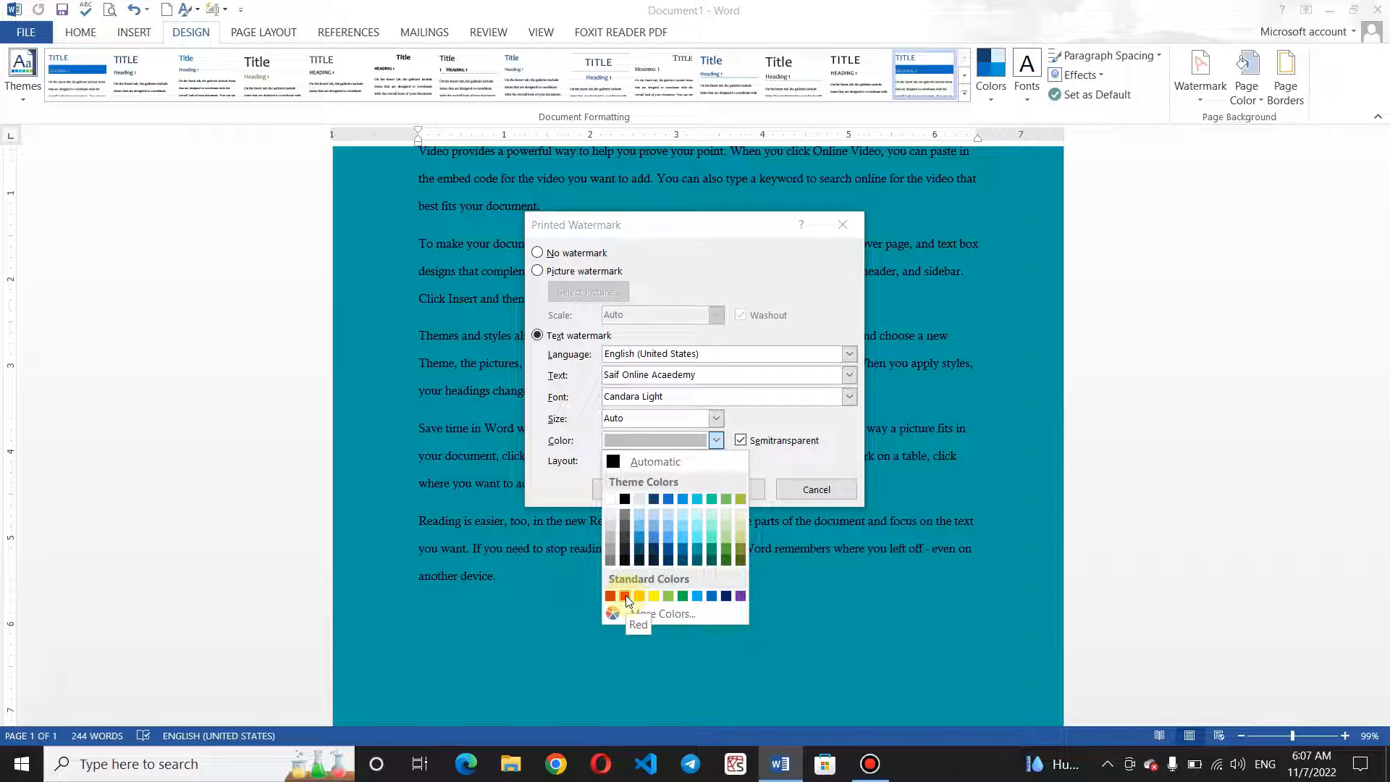
click(716, 441)
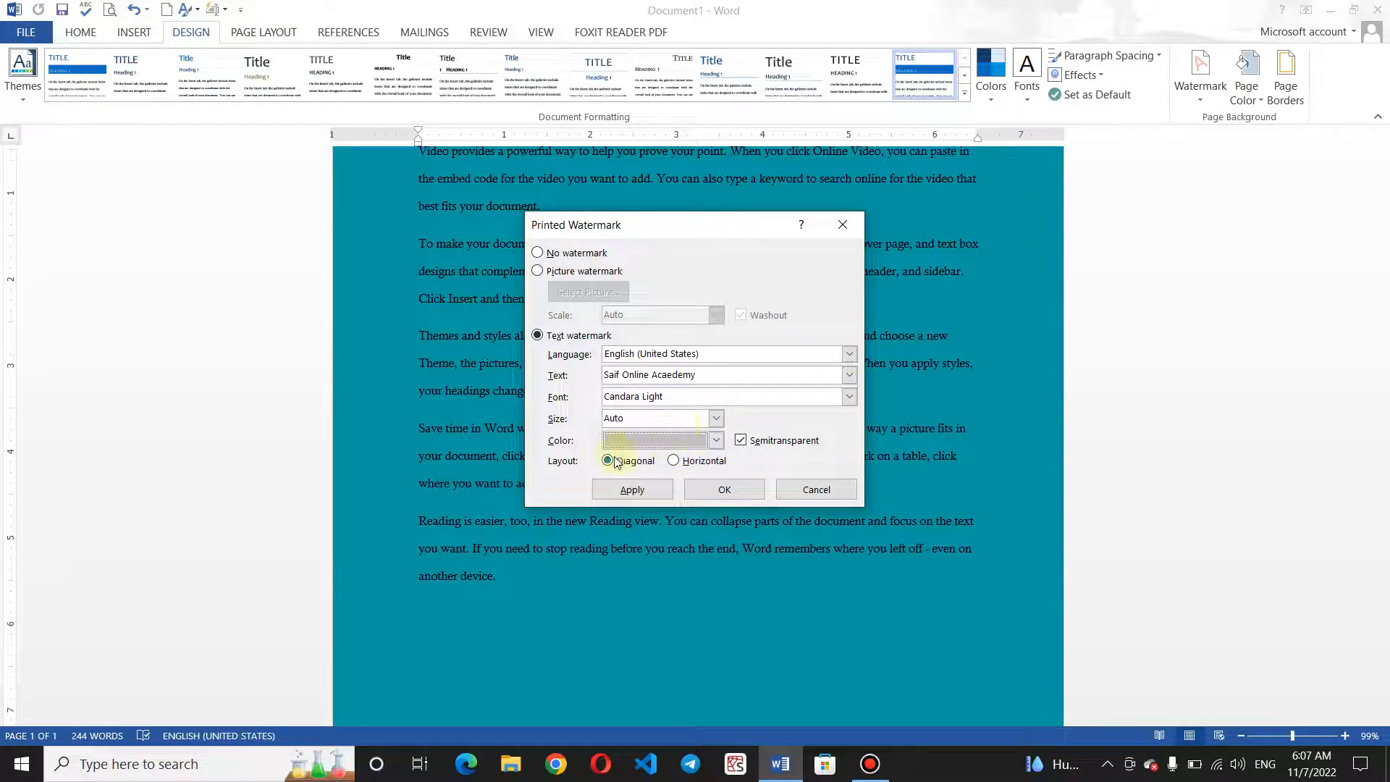
click(658, 489)
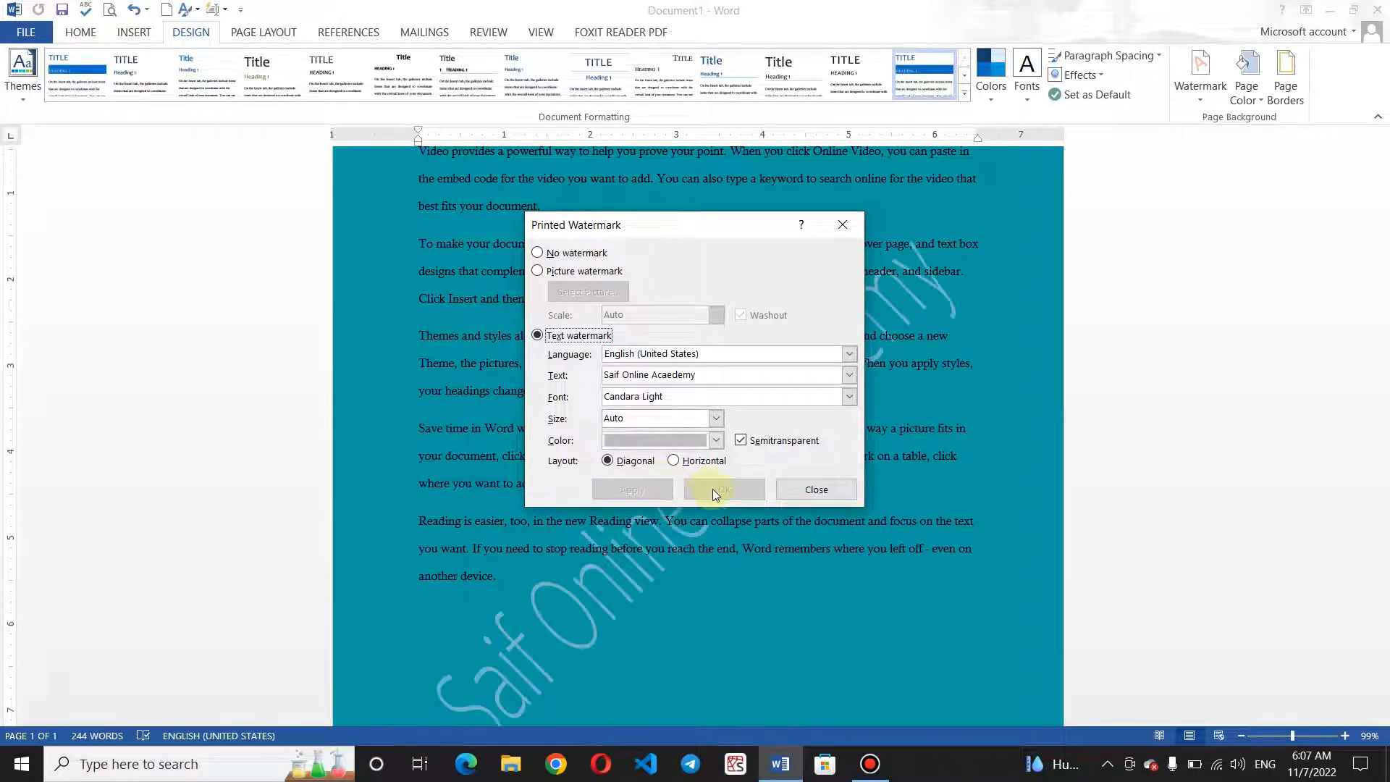
click(840, 486)
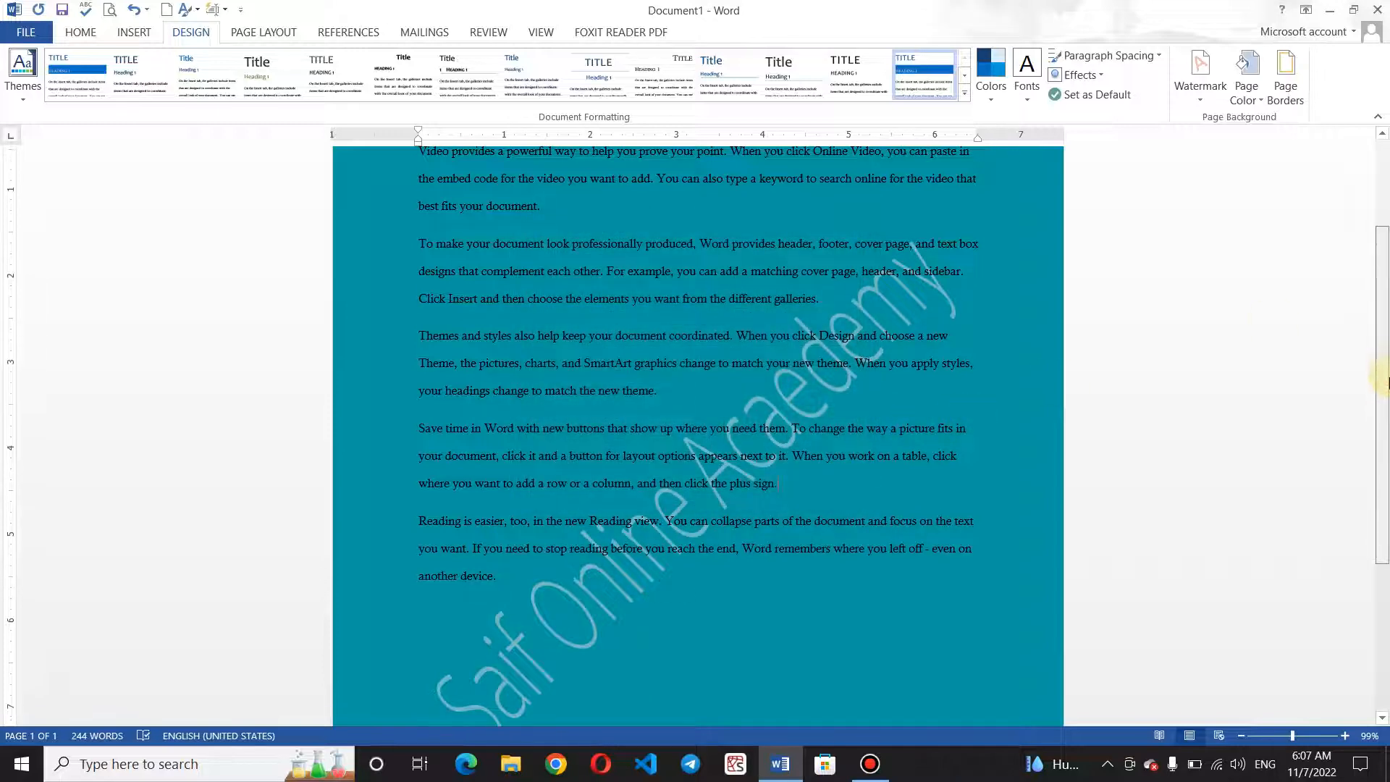
- Check the page with the custom text watermark in print preview and return to the document
scroll(1185, 461, down, 3)
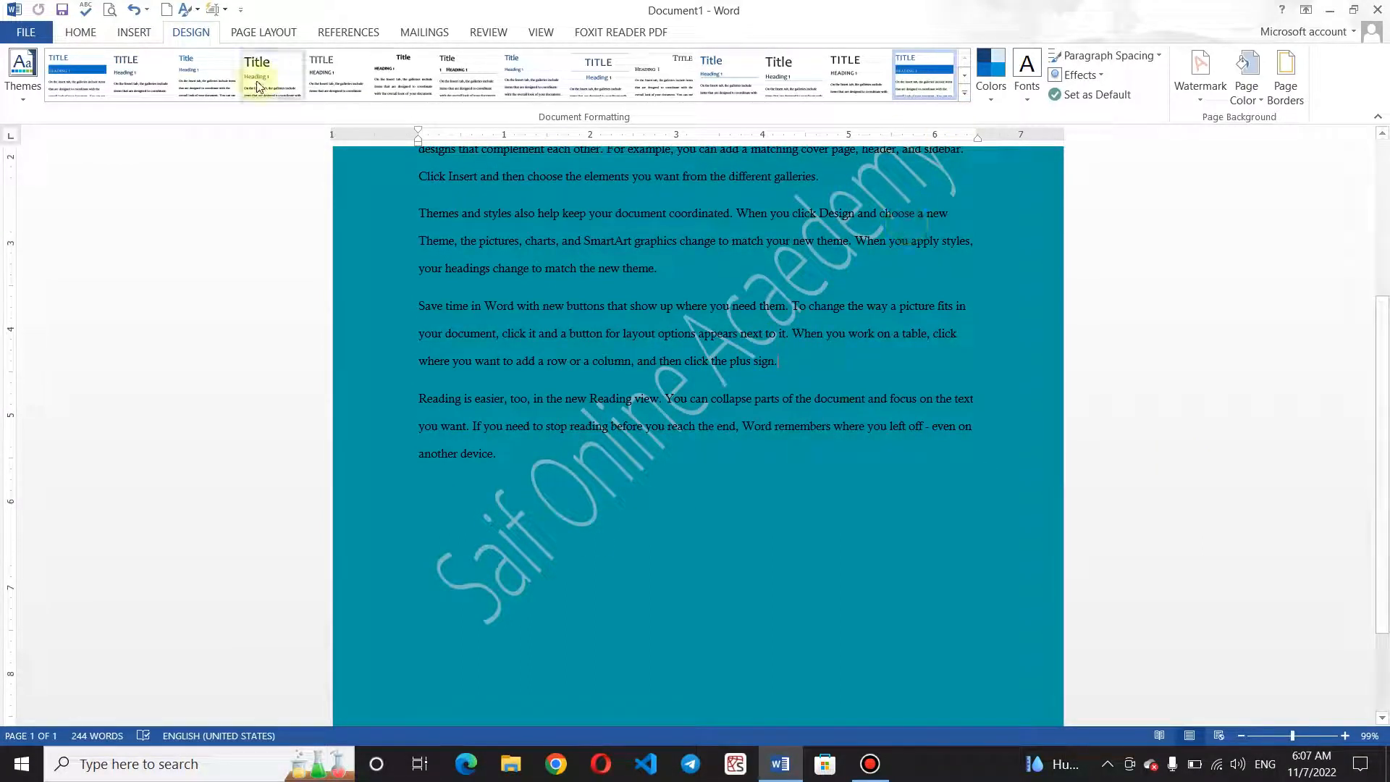
key(ctrl+p)
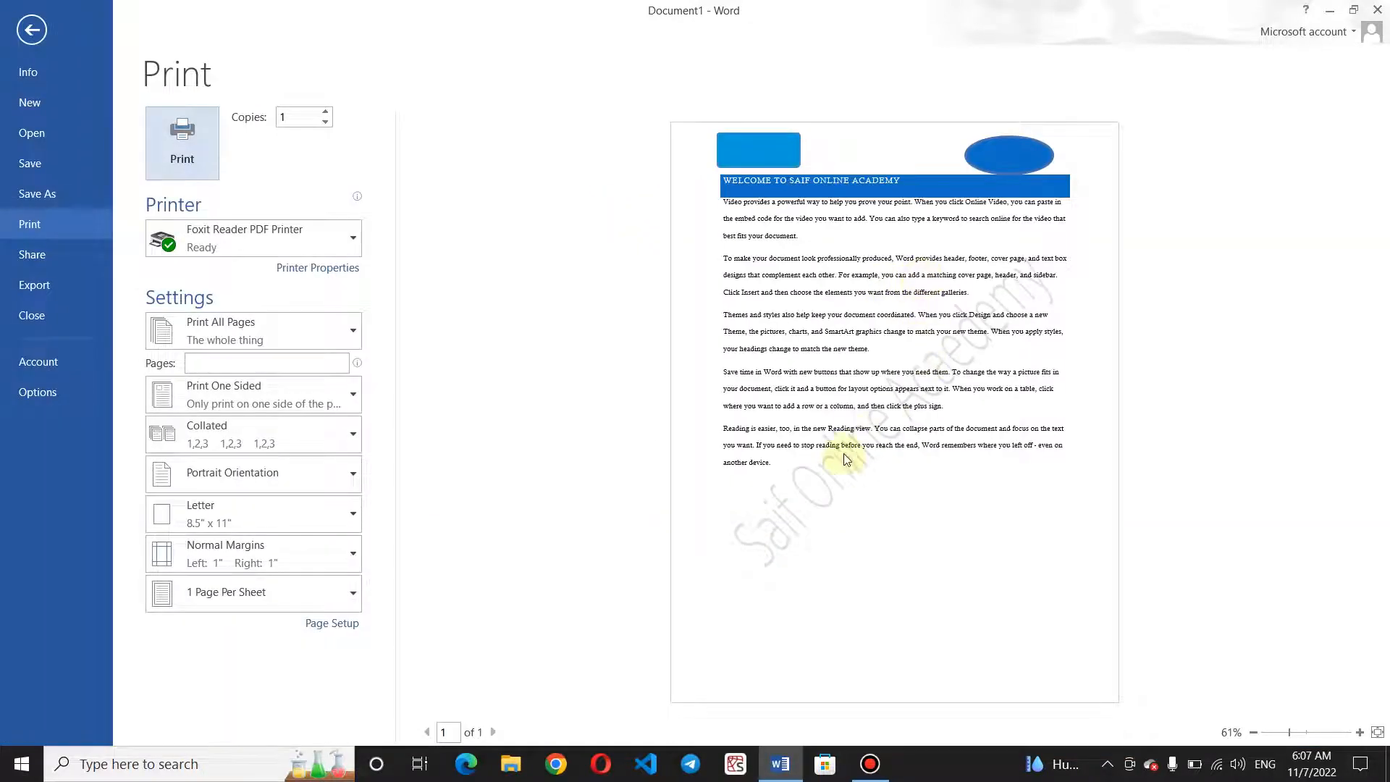
click(30, 30)
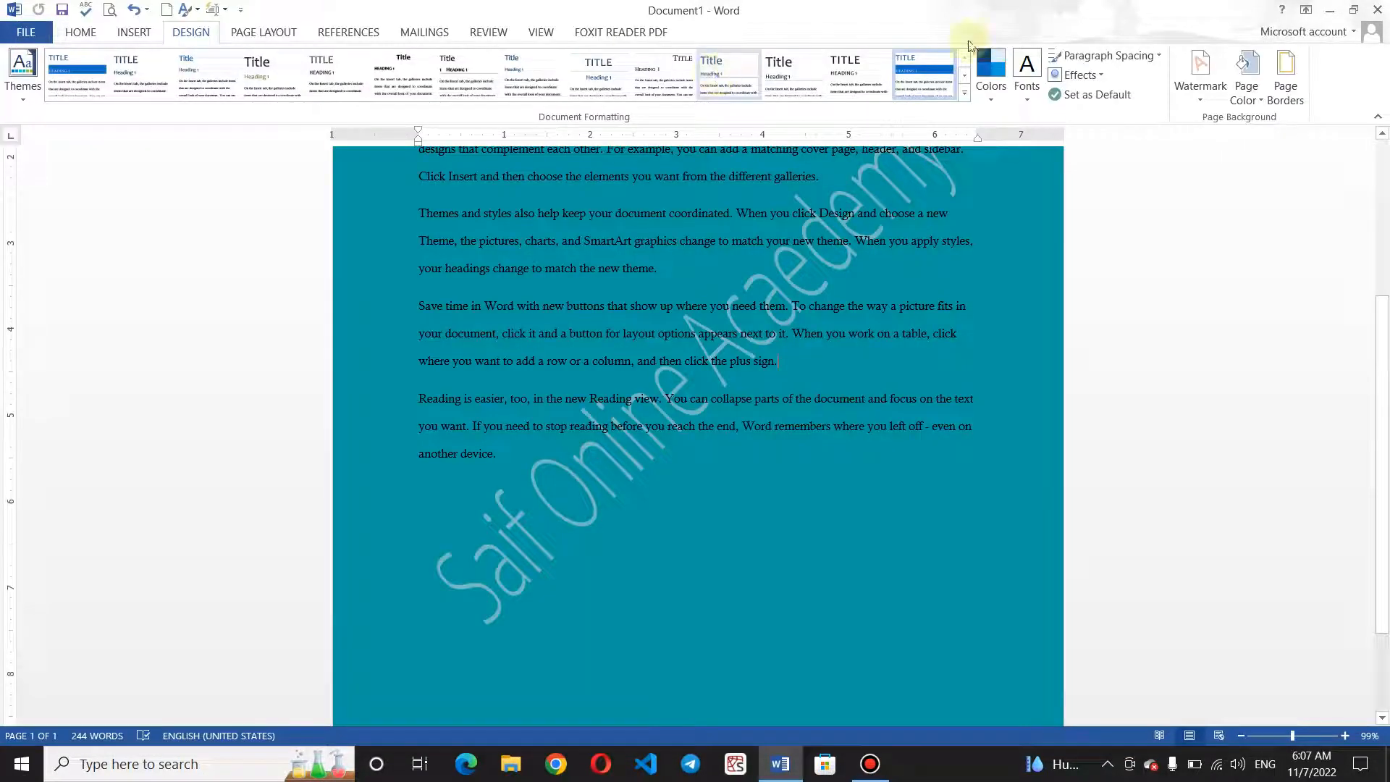
- Change the custom text watermark to red with a horizontal layout and semitransparency turned off
click(1198, 105)
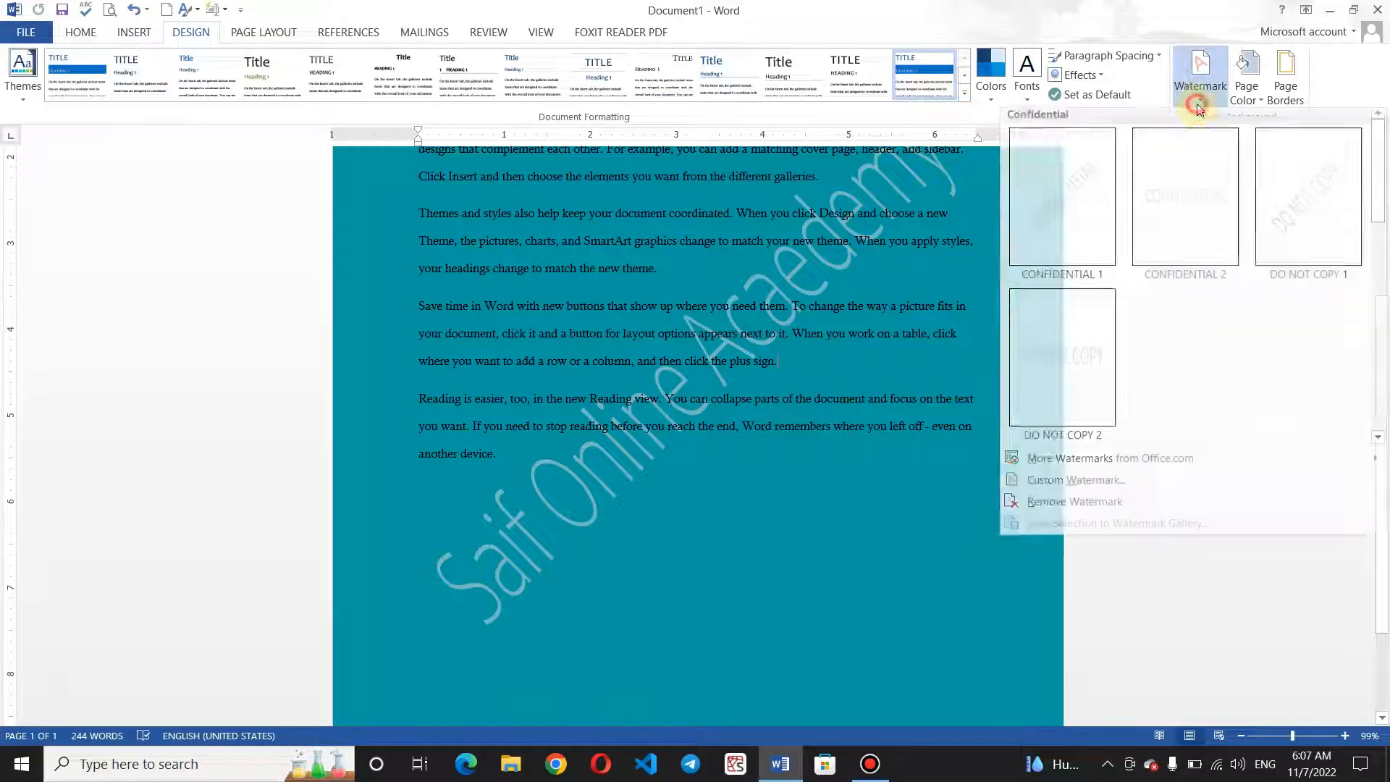
click(1101, 480)
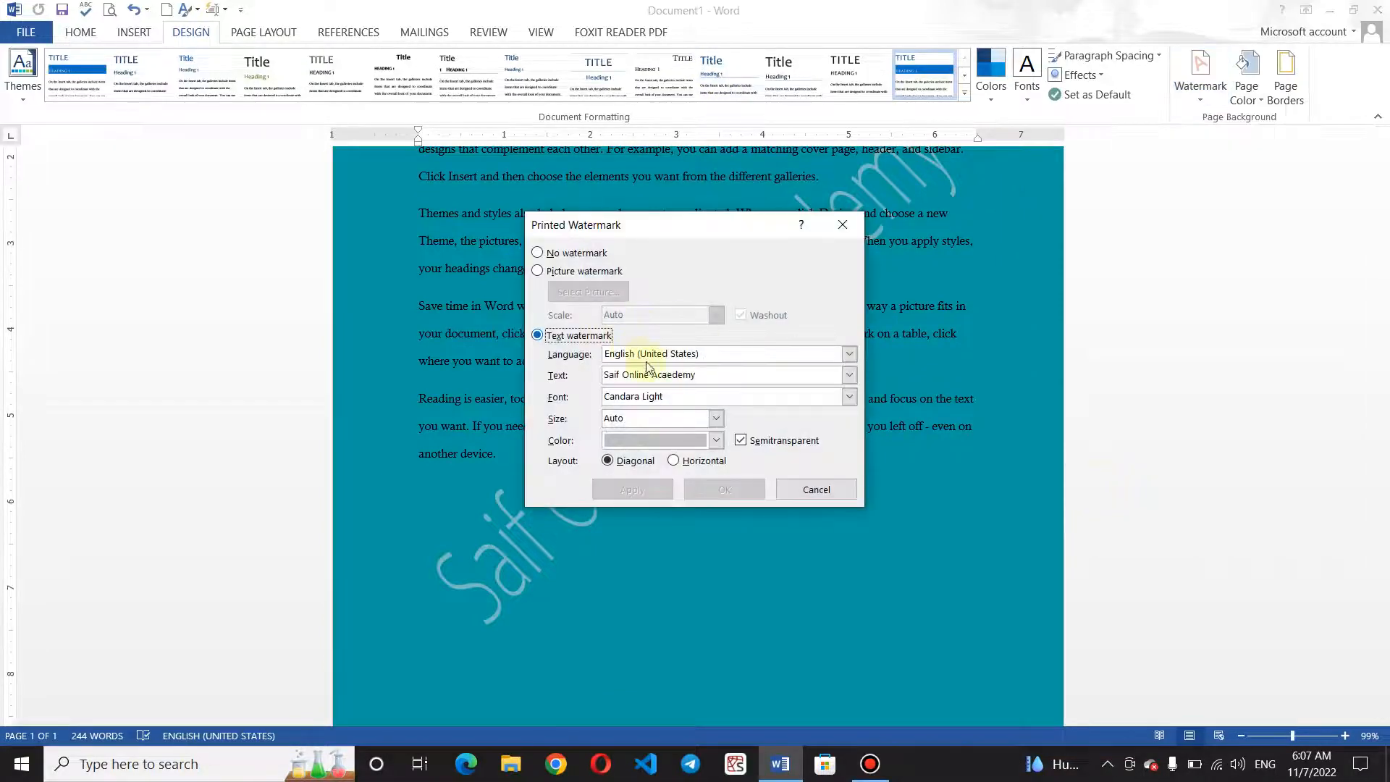
click(717, 442)
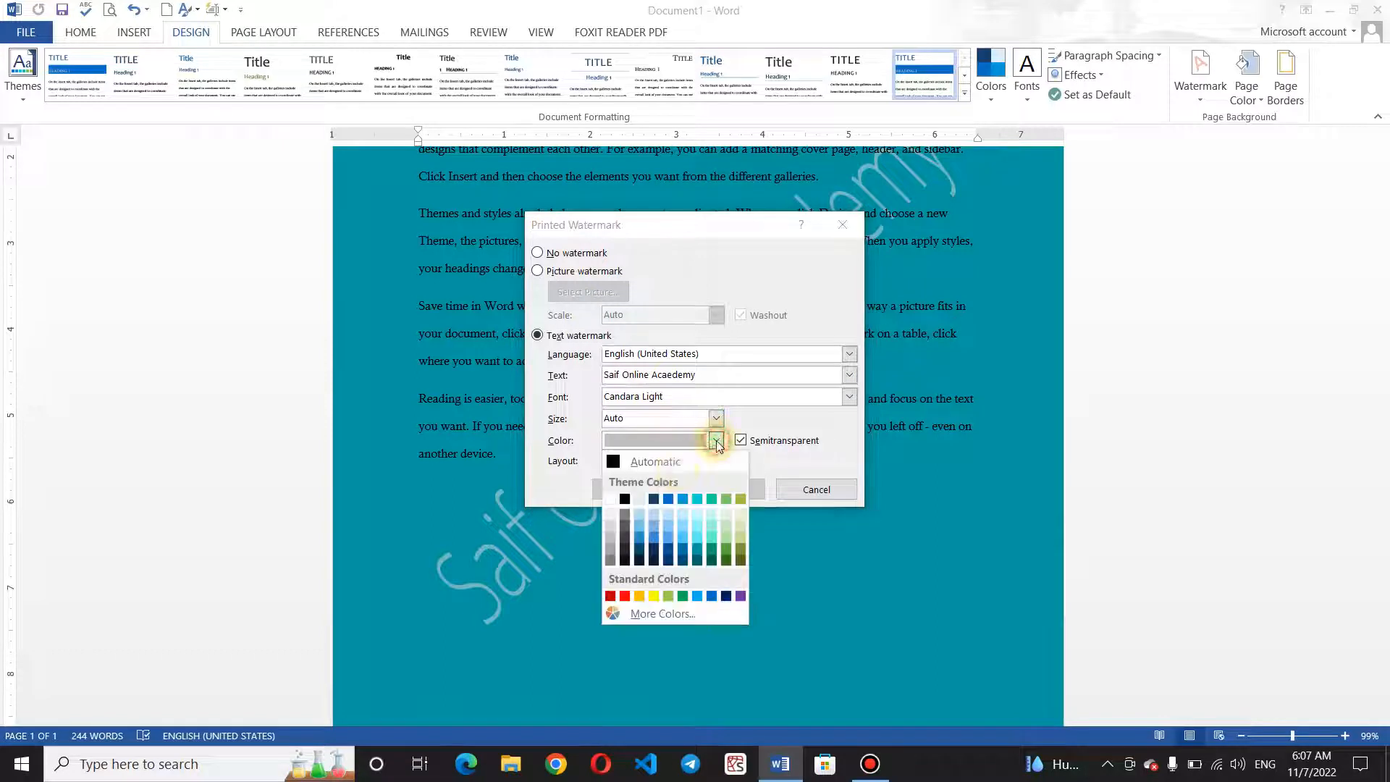
click(623, 596)
click(674, 461)
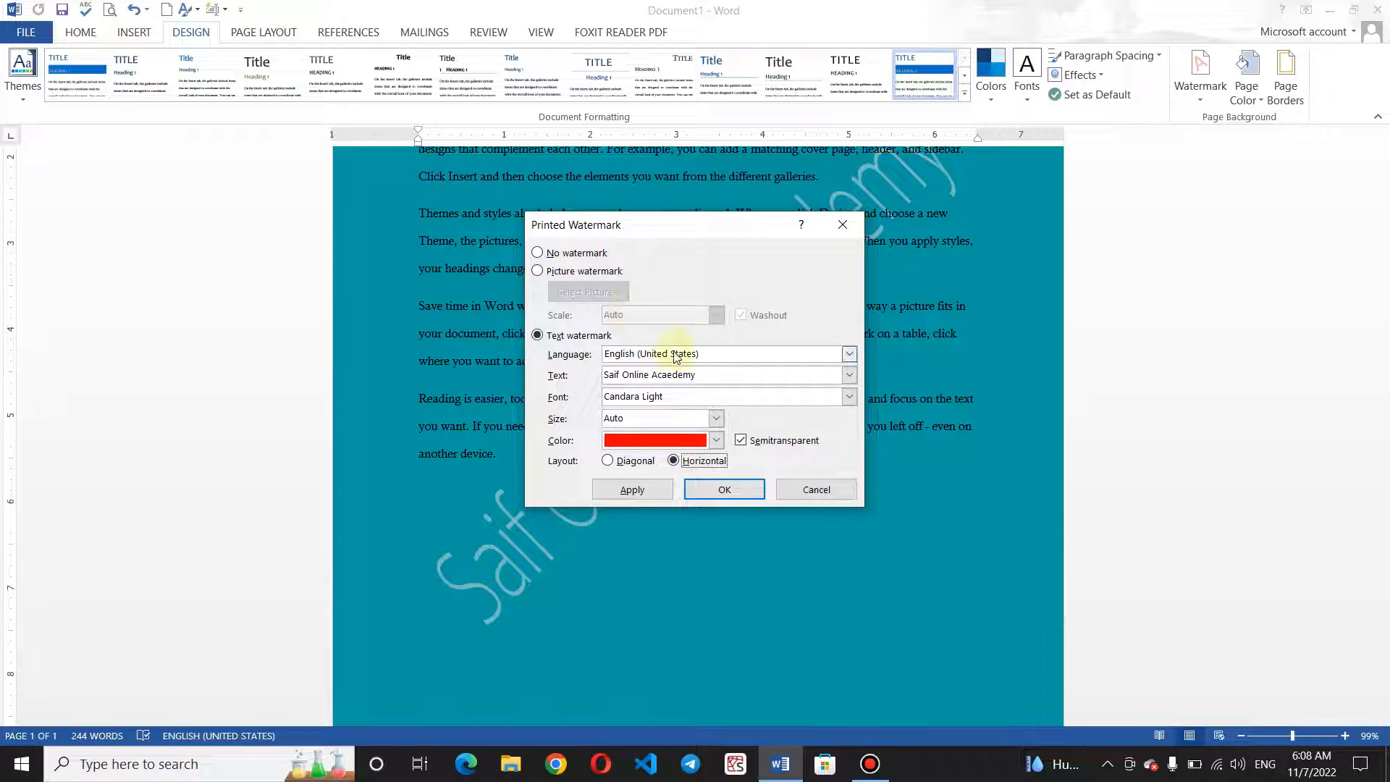
click(741, 442)
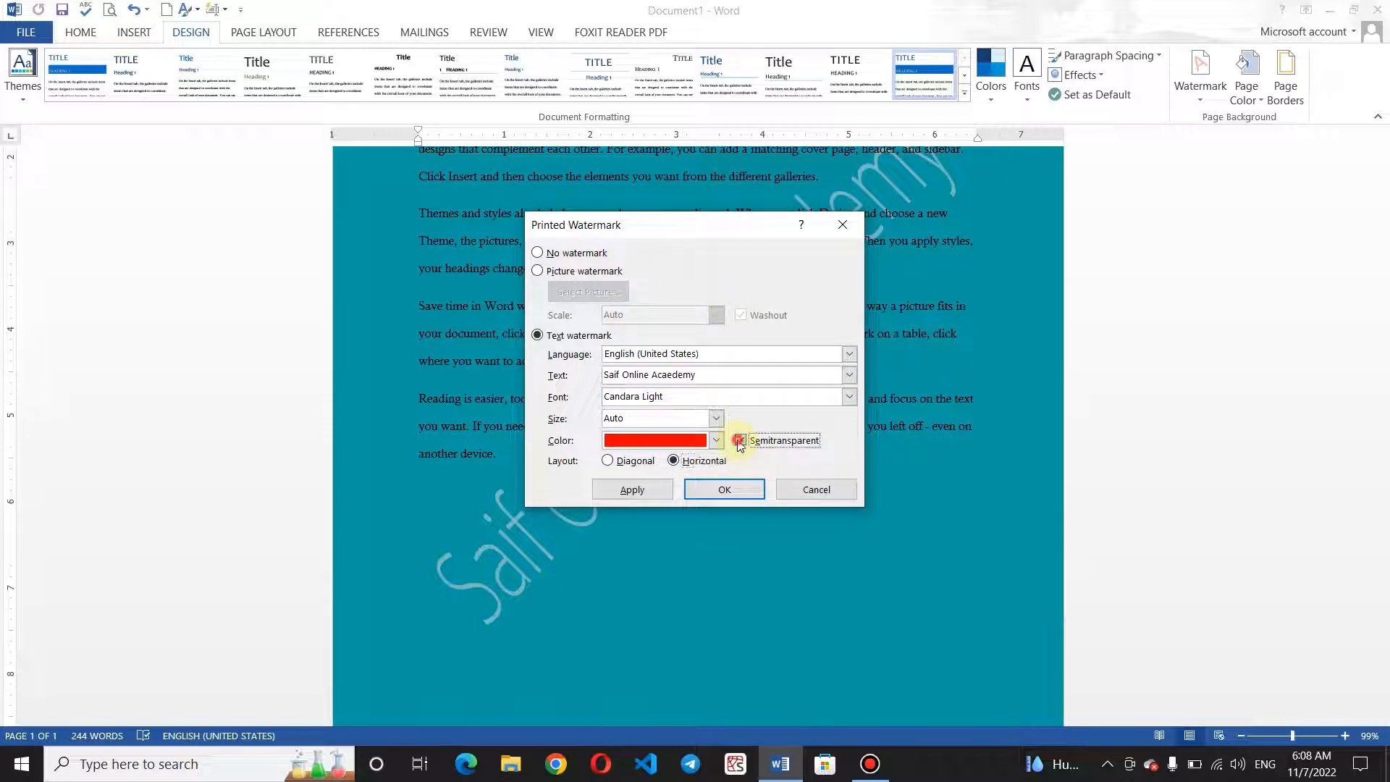
click(734, 492)
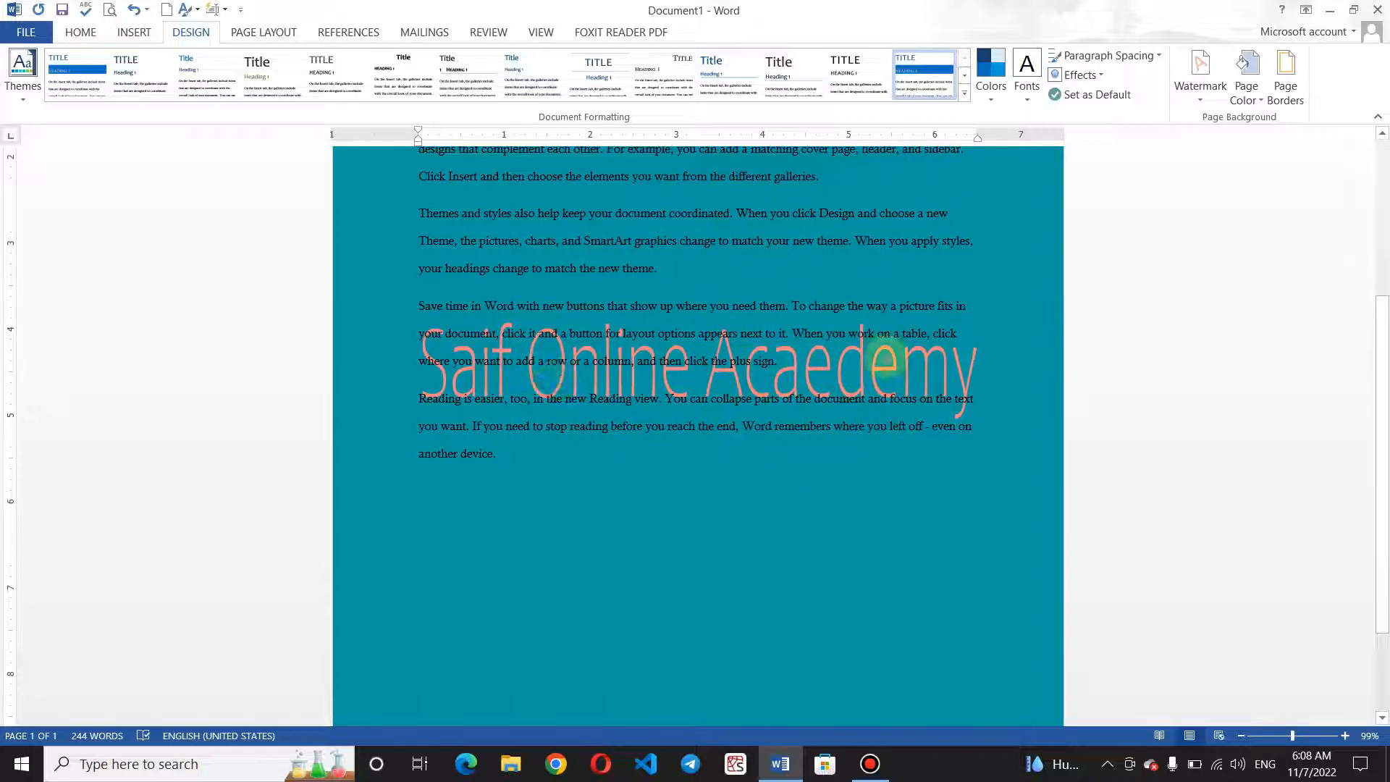
- Turn semitransparency back on for the red horizontal text watermark and apply it
click(1203, 99)
click(1110, 484)
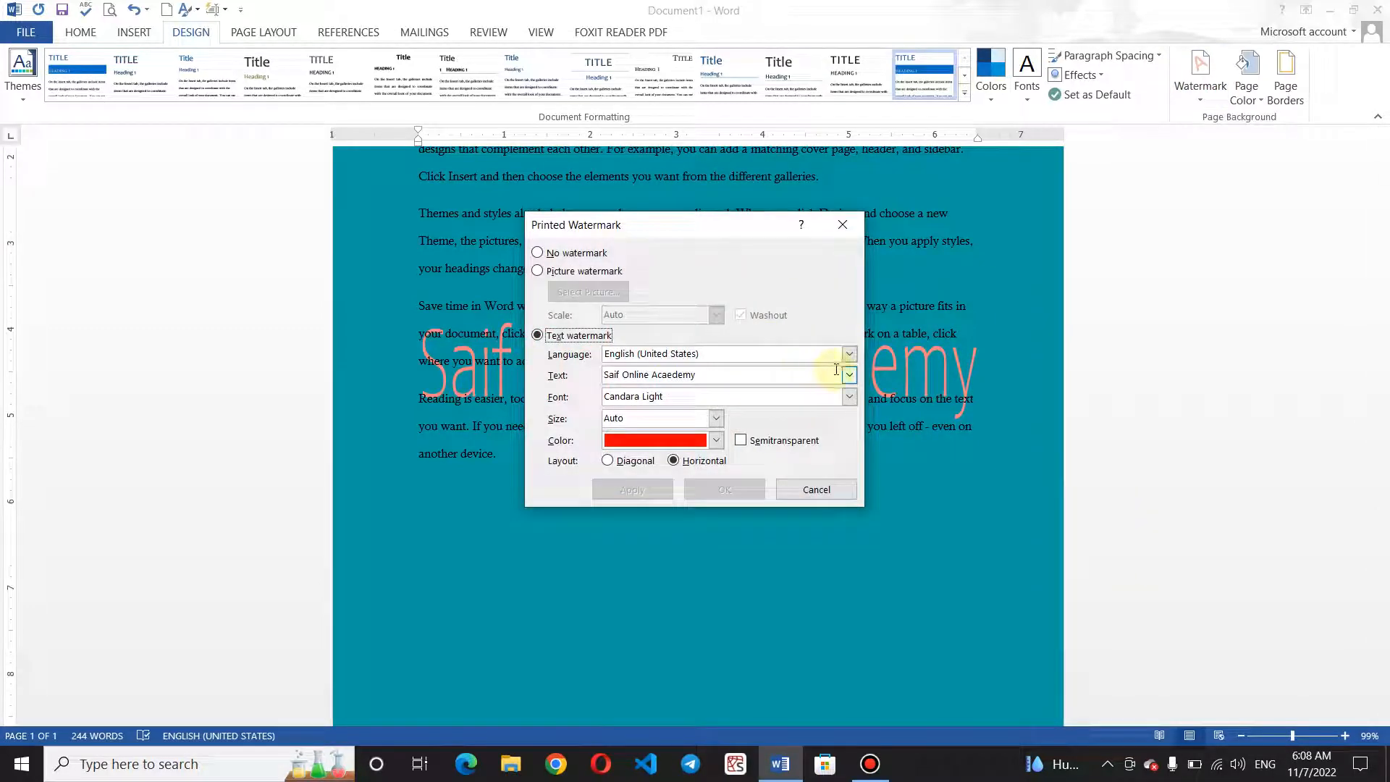
click(741, 441)
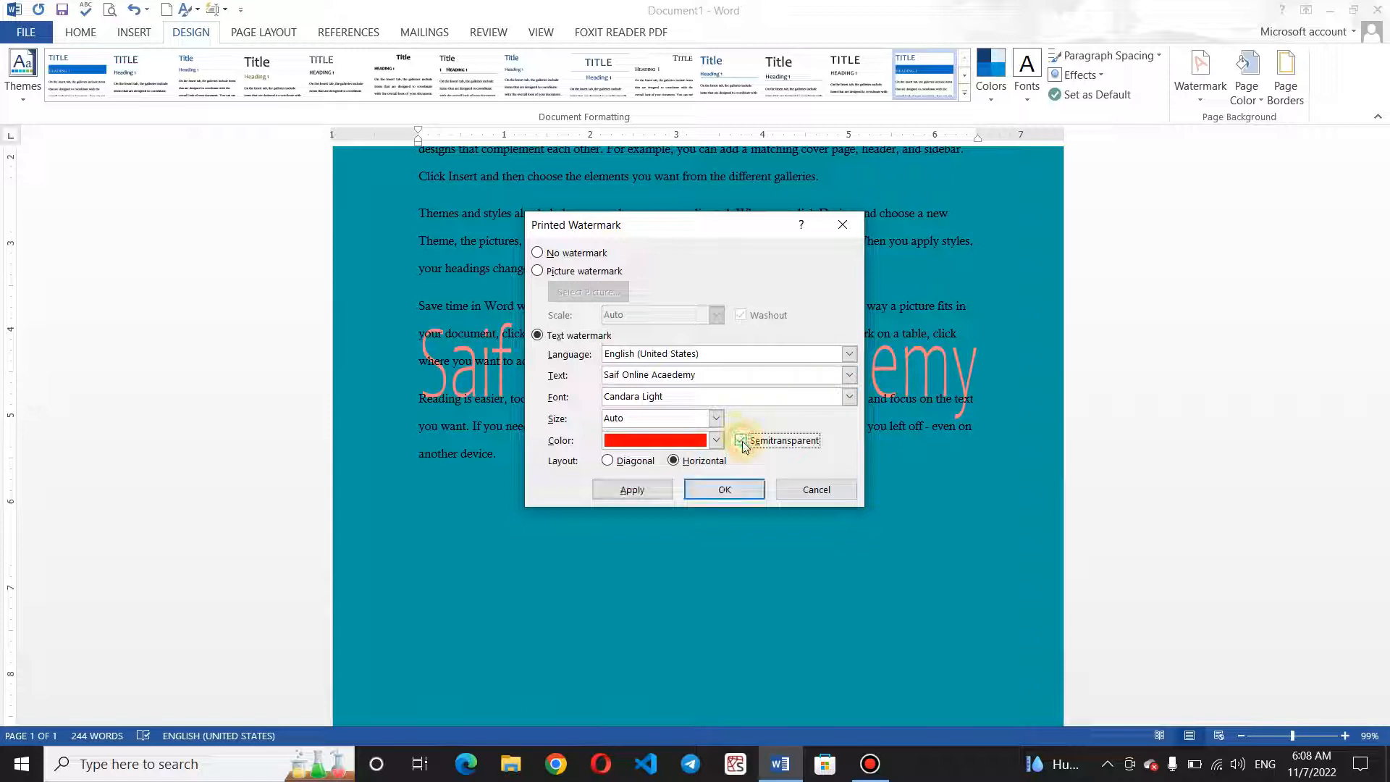
click(724, 490)
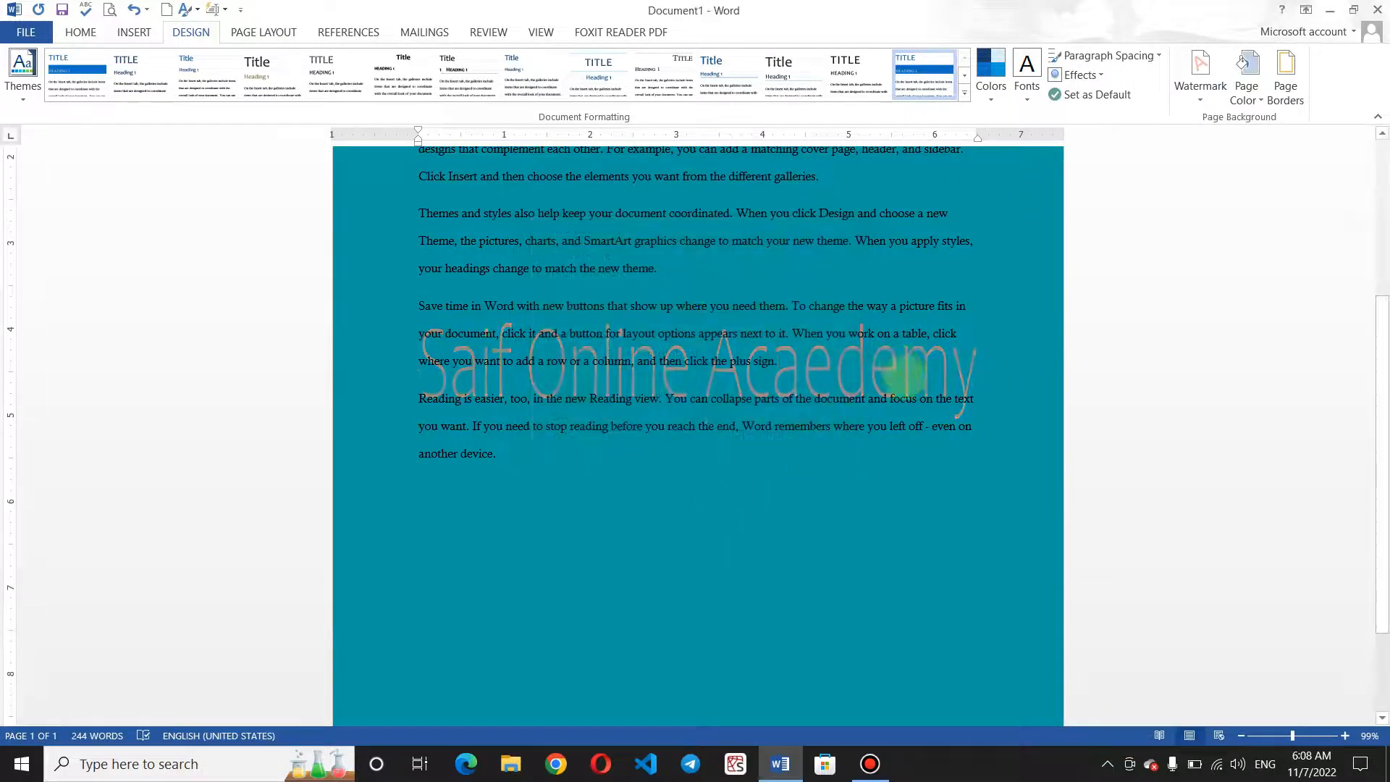
- Switch the custom watermark type to a picture watermark and look at the available scale options
click(1208, 101)
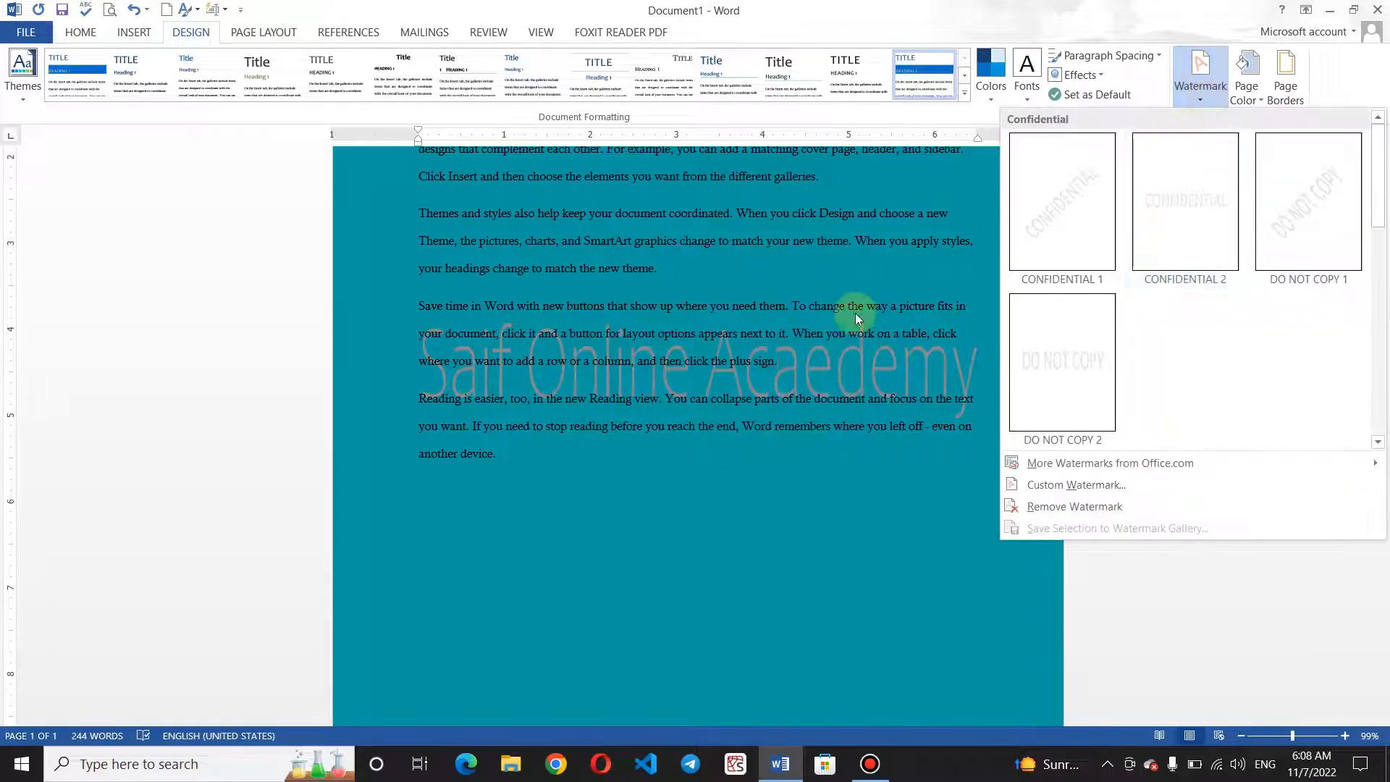
click(1079, 488)
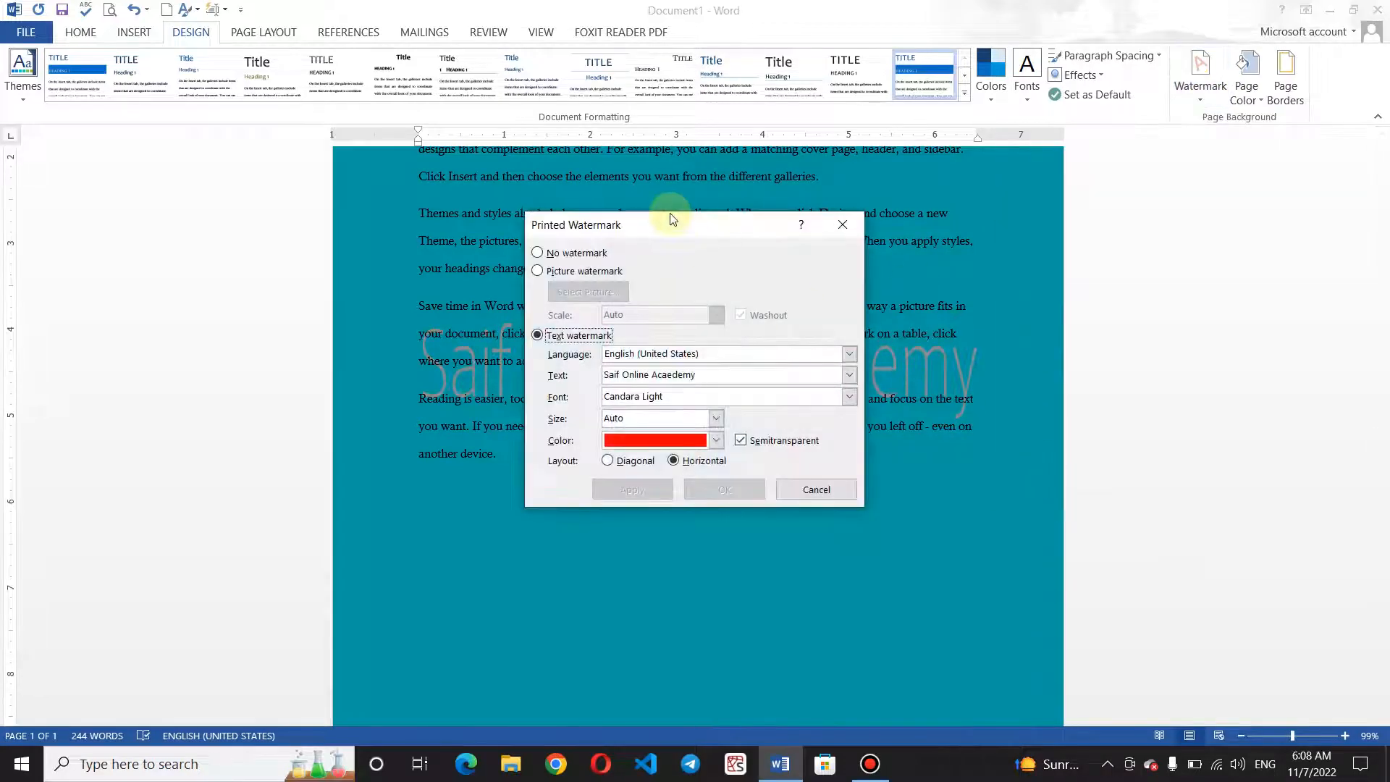
click(541, 272)
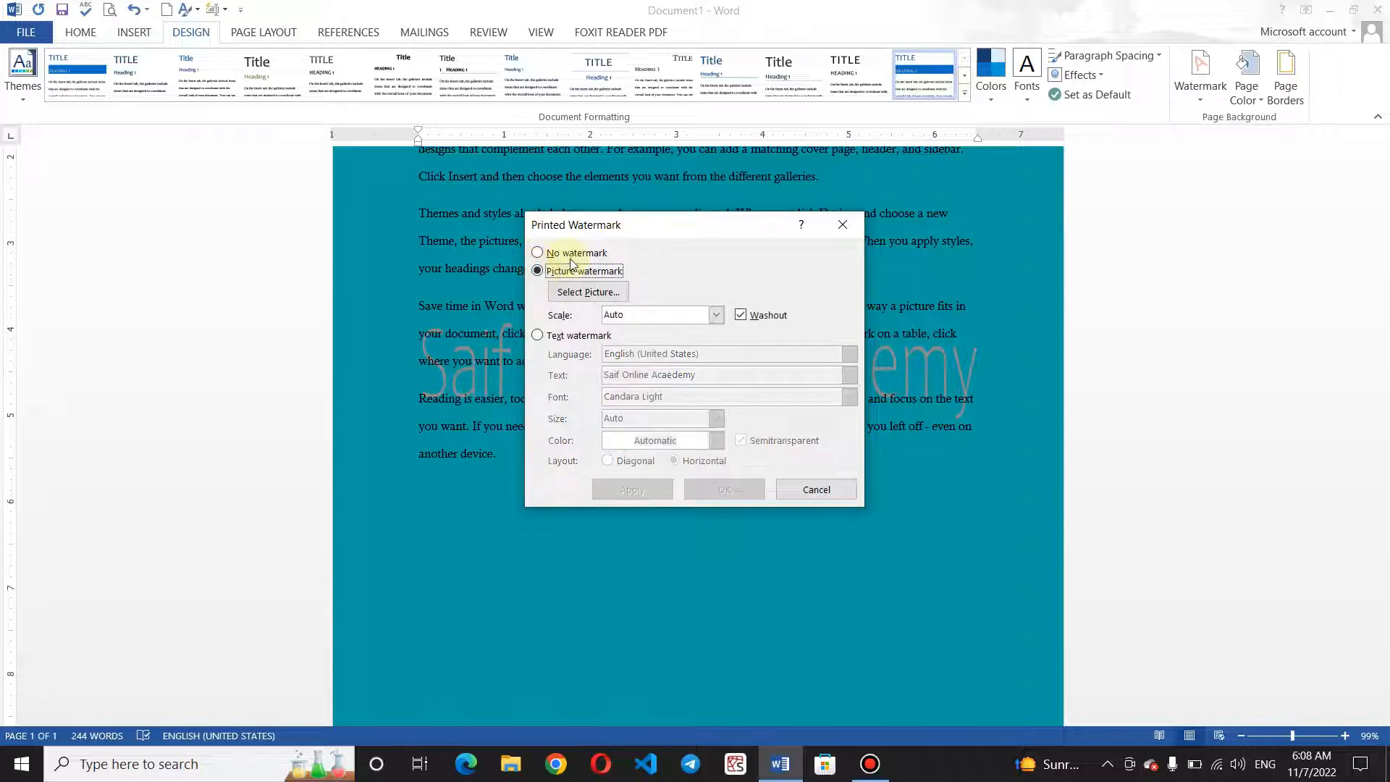
click(539, 254)
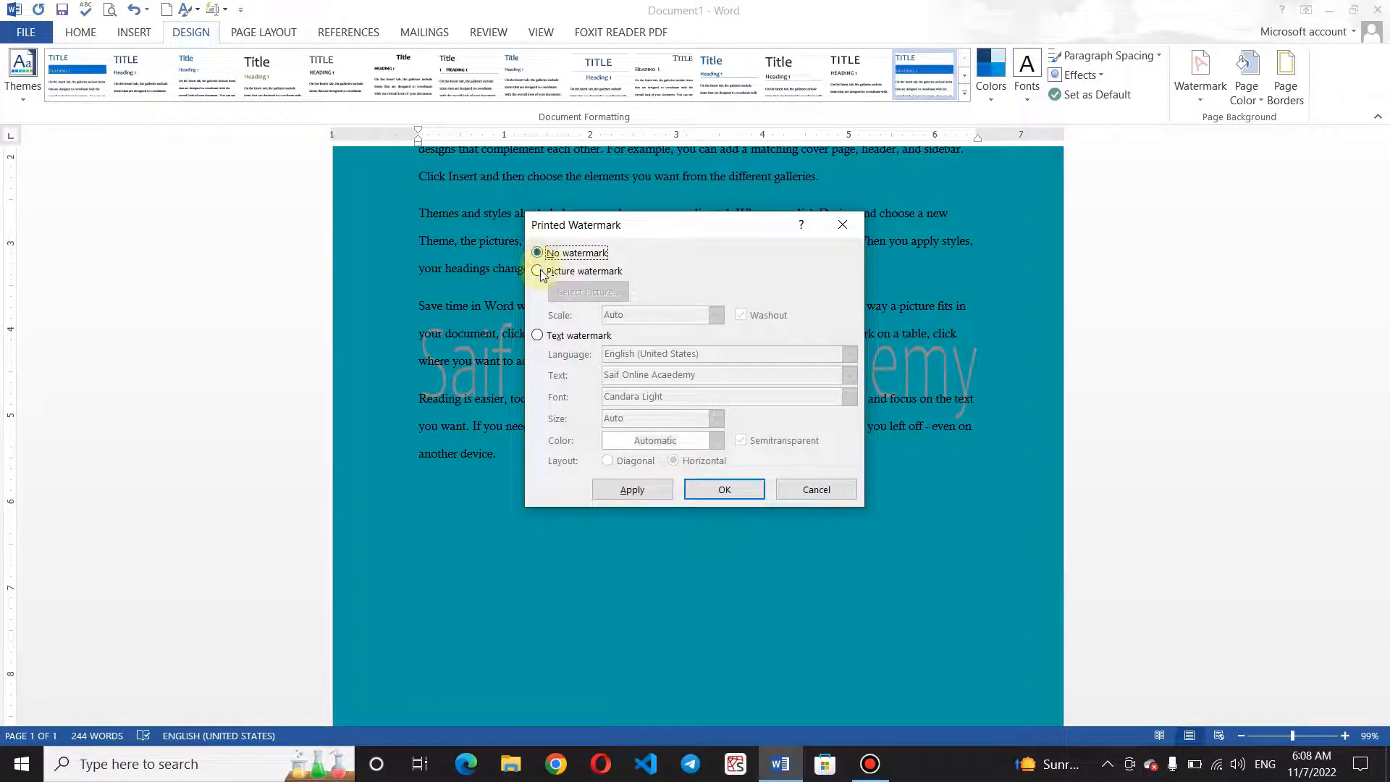
click(540, 272)
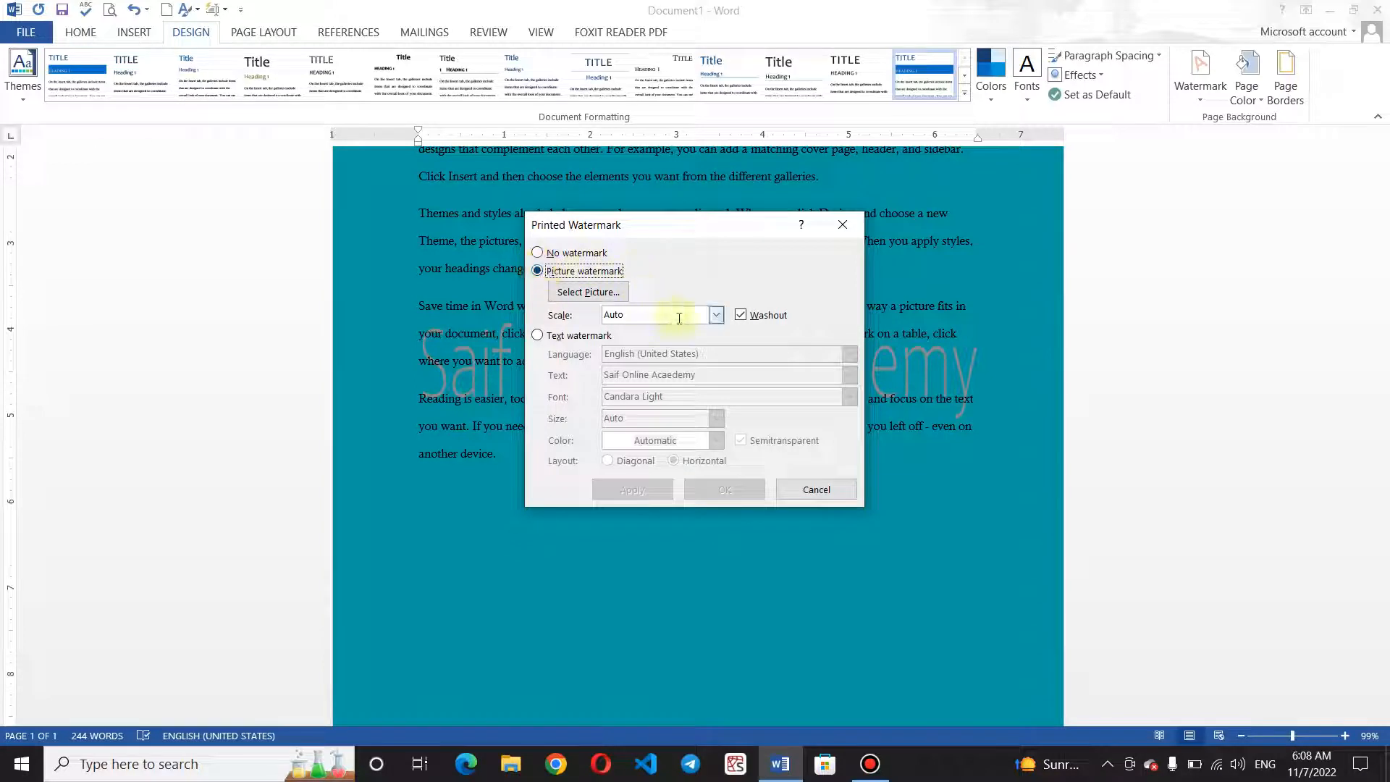
click(716, 315)
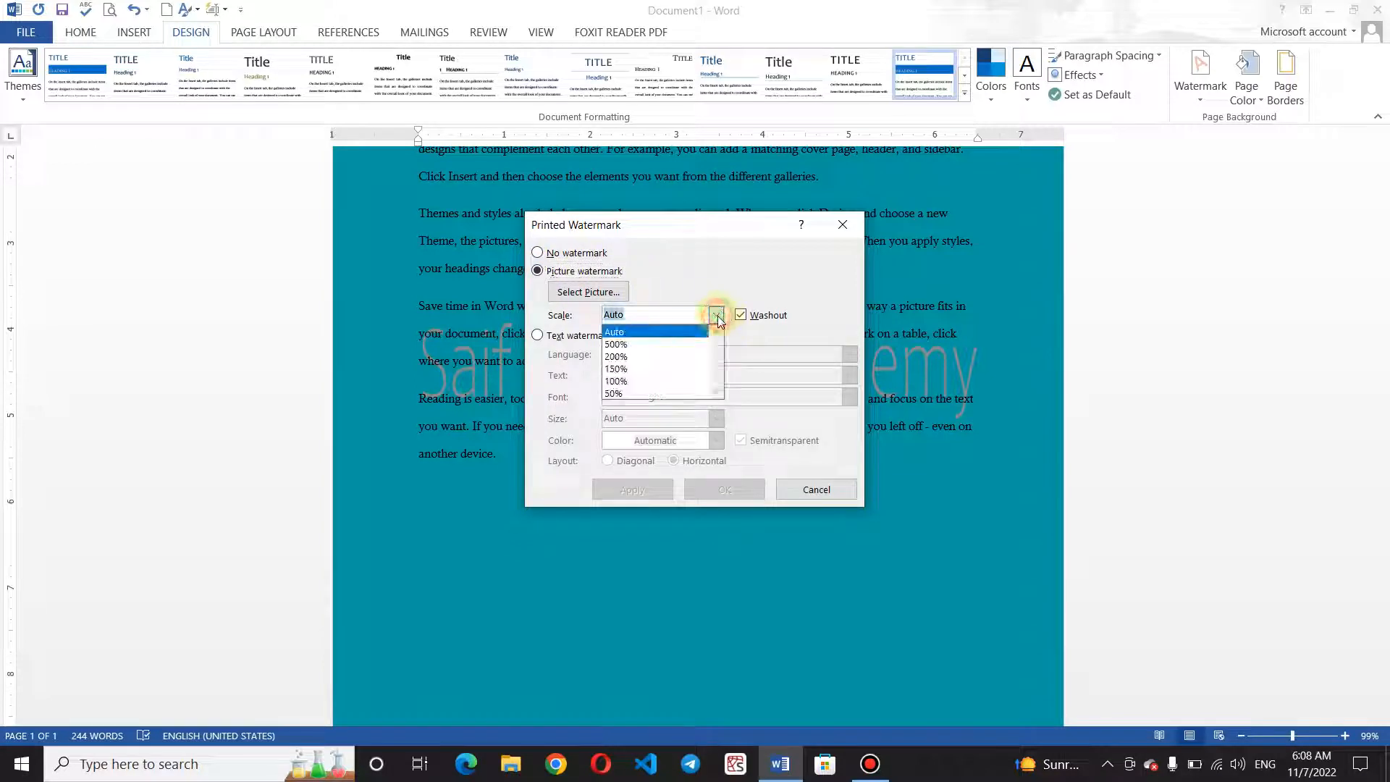
click(698, 279)
- Select saiflogo.jpg from the computer's Desktop folder as the watermark picture, working offline
click(621, 294)
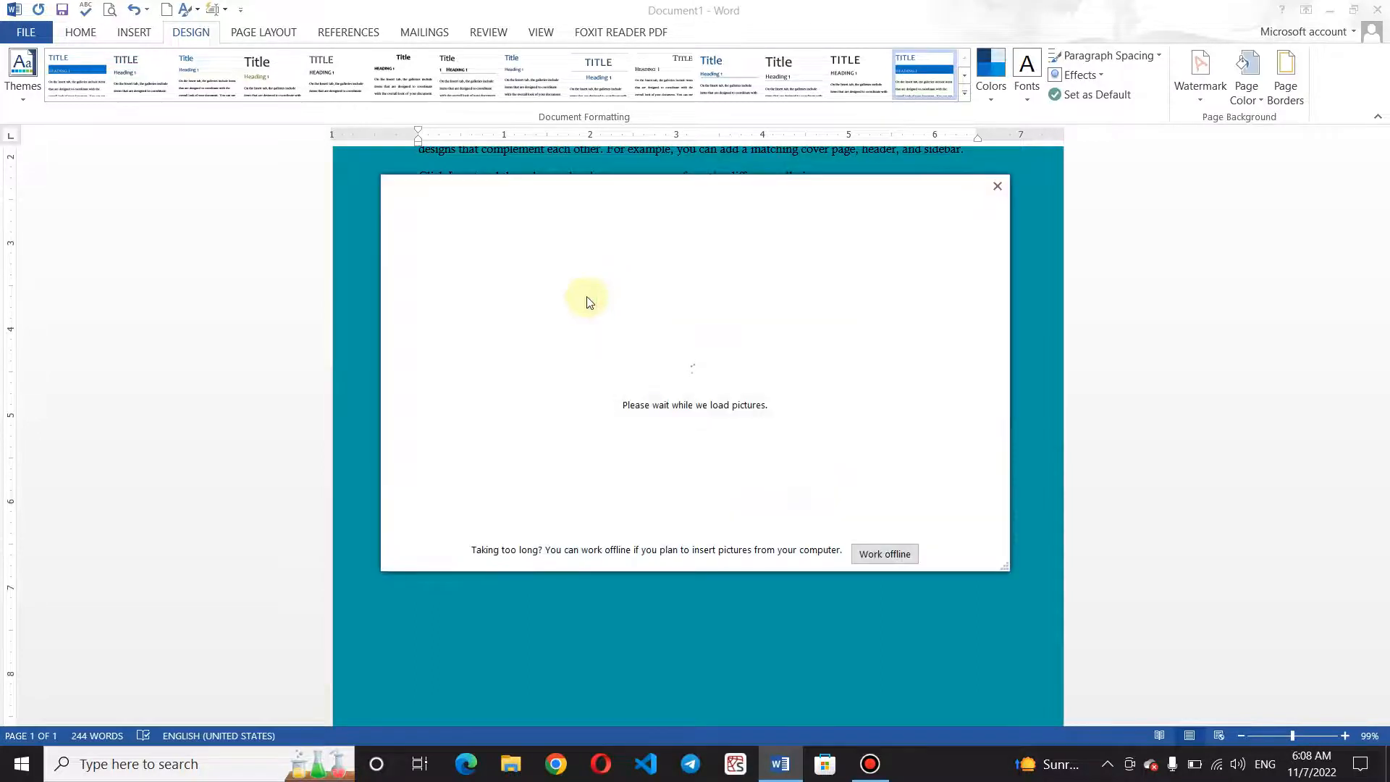
click(883, 555)
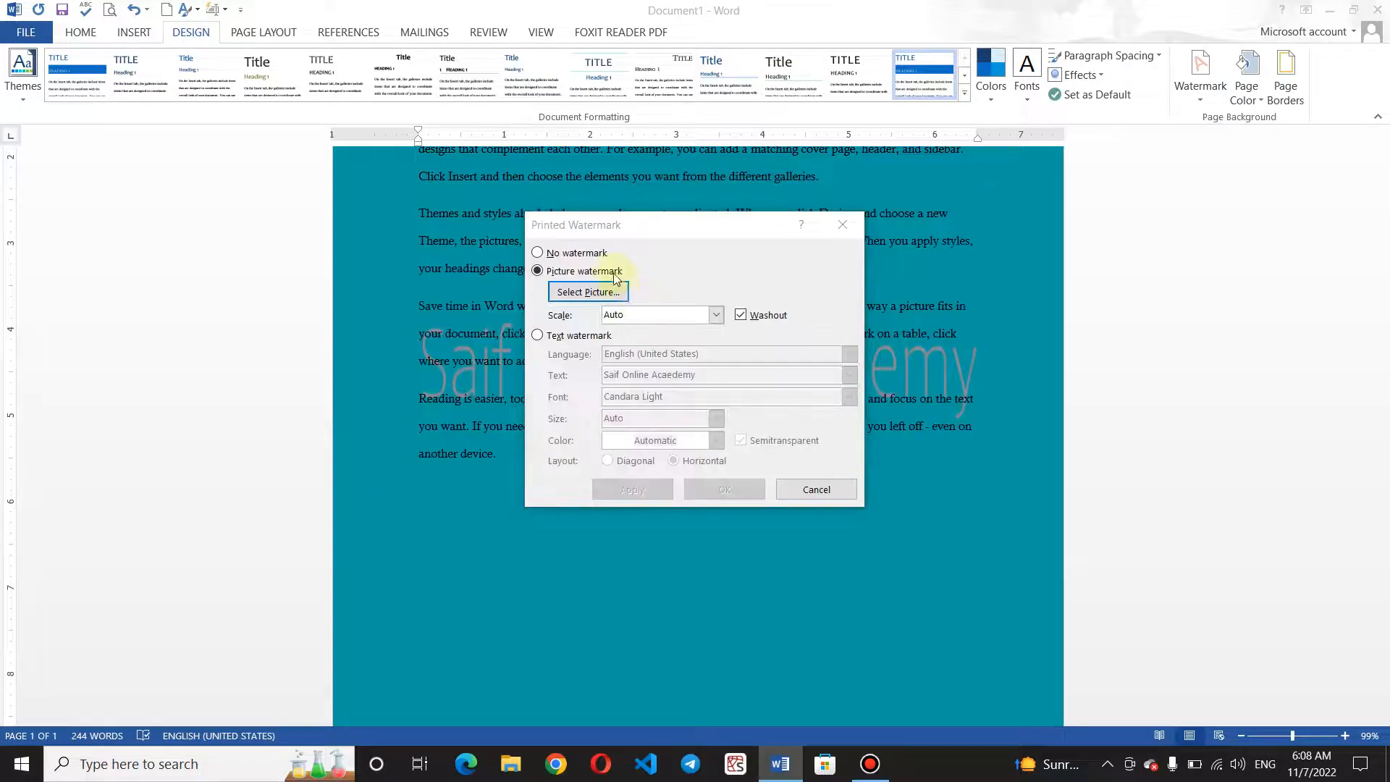
click(627, 421)
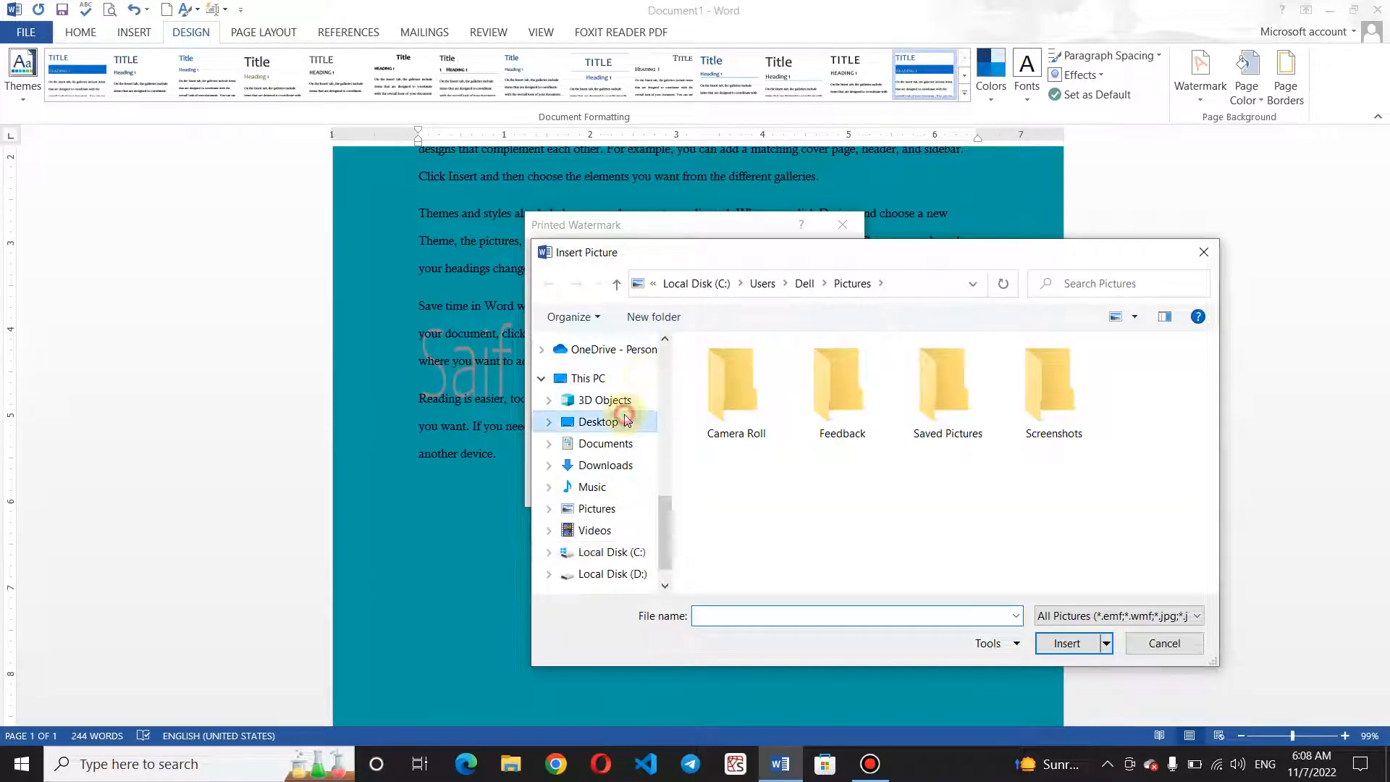
click(729, 617)
text(saif)
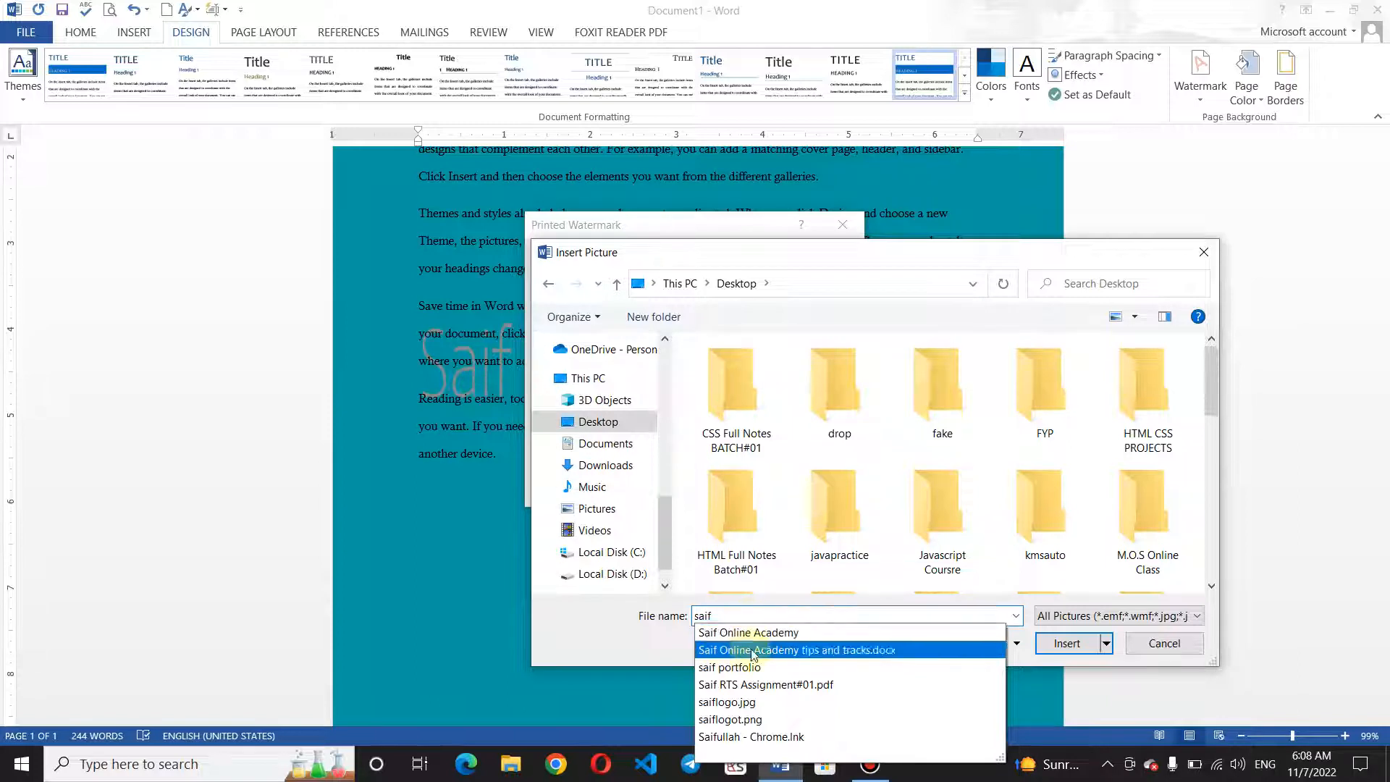
click(759, 706)
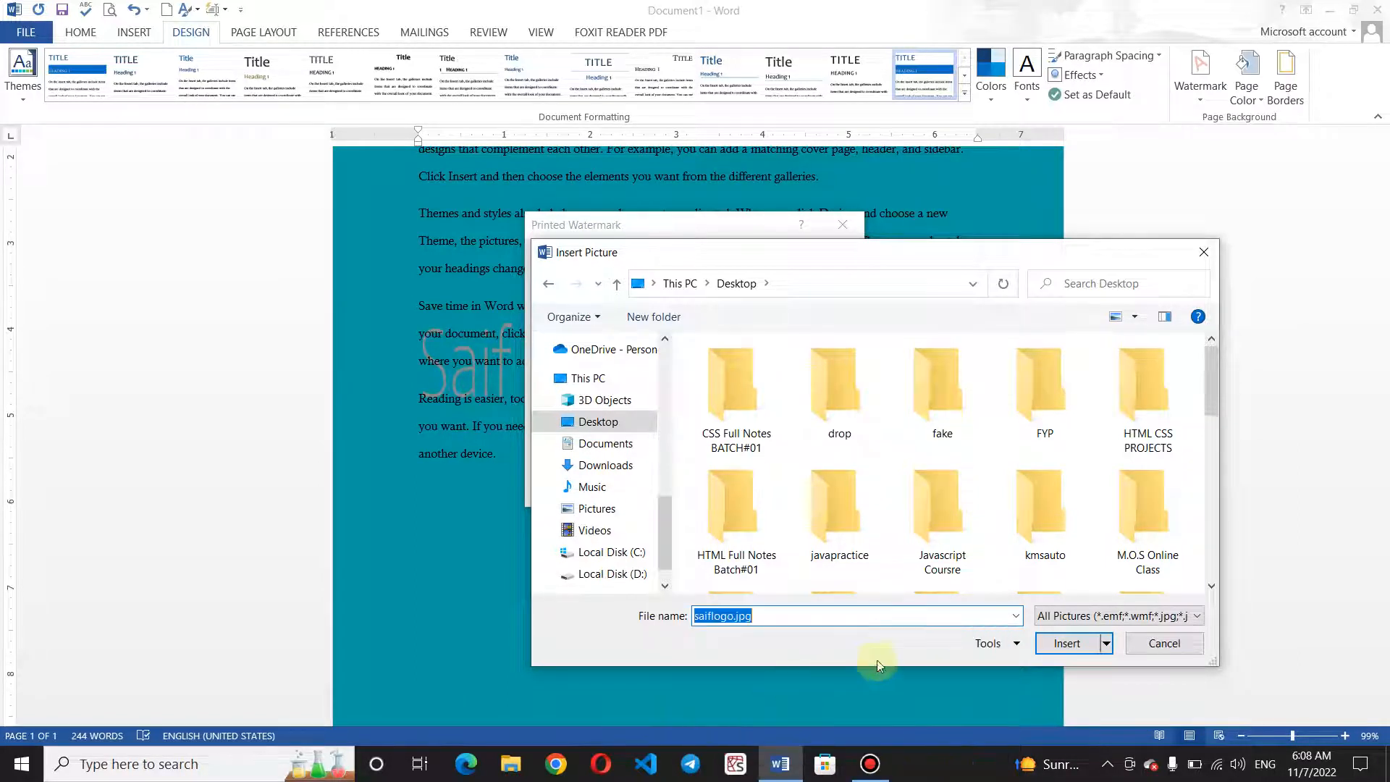
click(1070, 644)
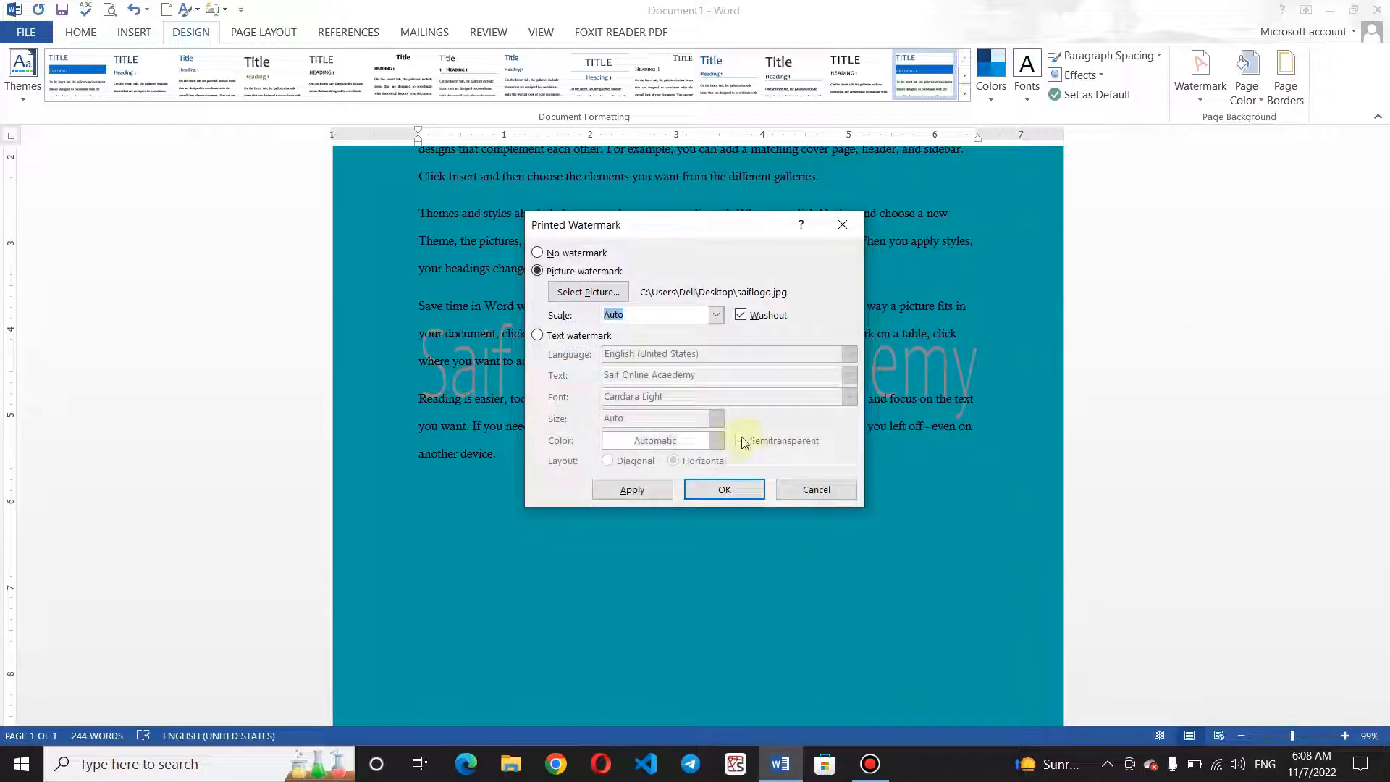
- Apply the logo watermark with Auto scale and washout, close its settings and look over the page
click(717, 318)
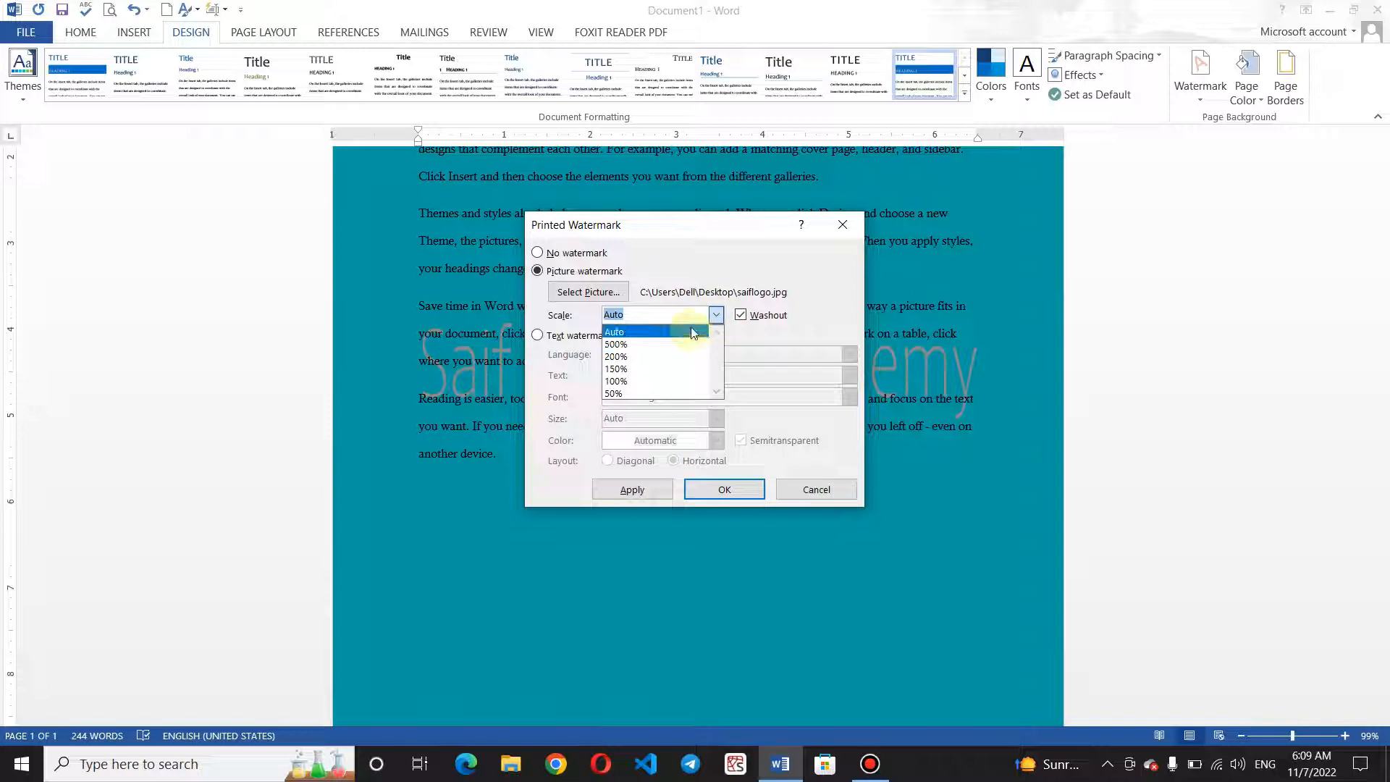
click(691, 330)
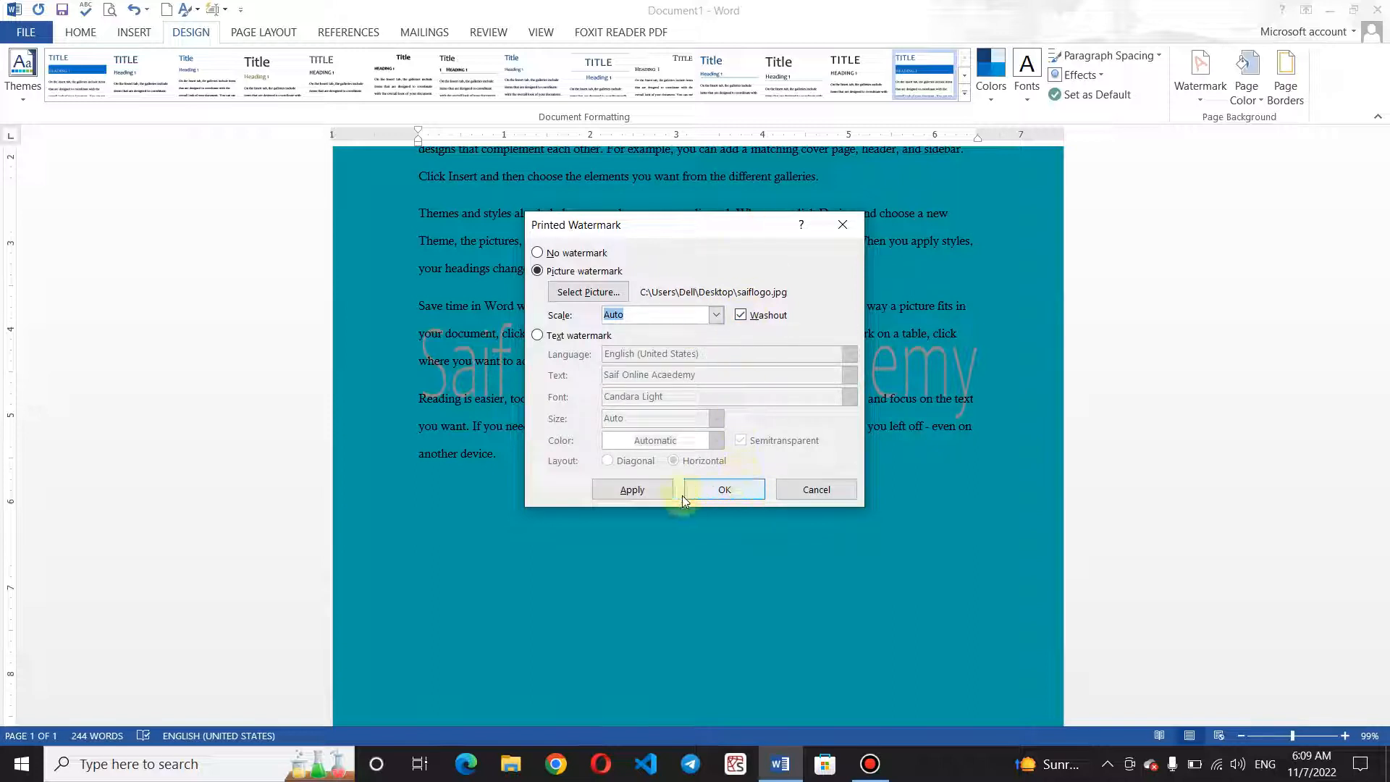
click(634, 490)
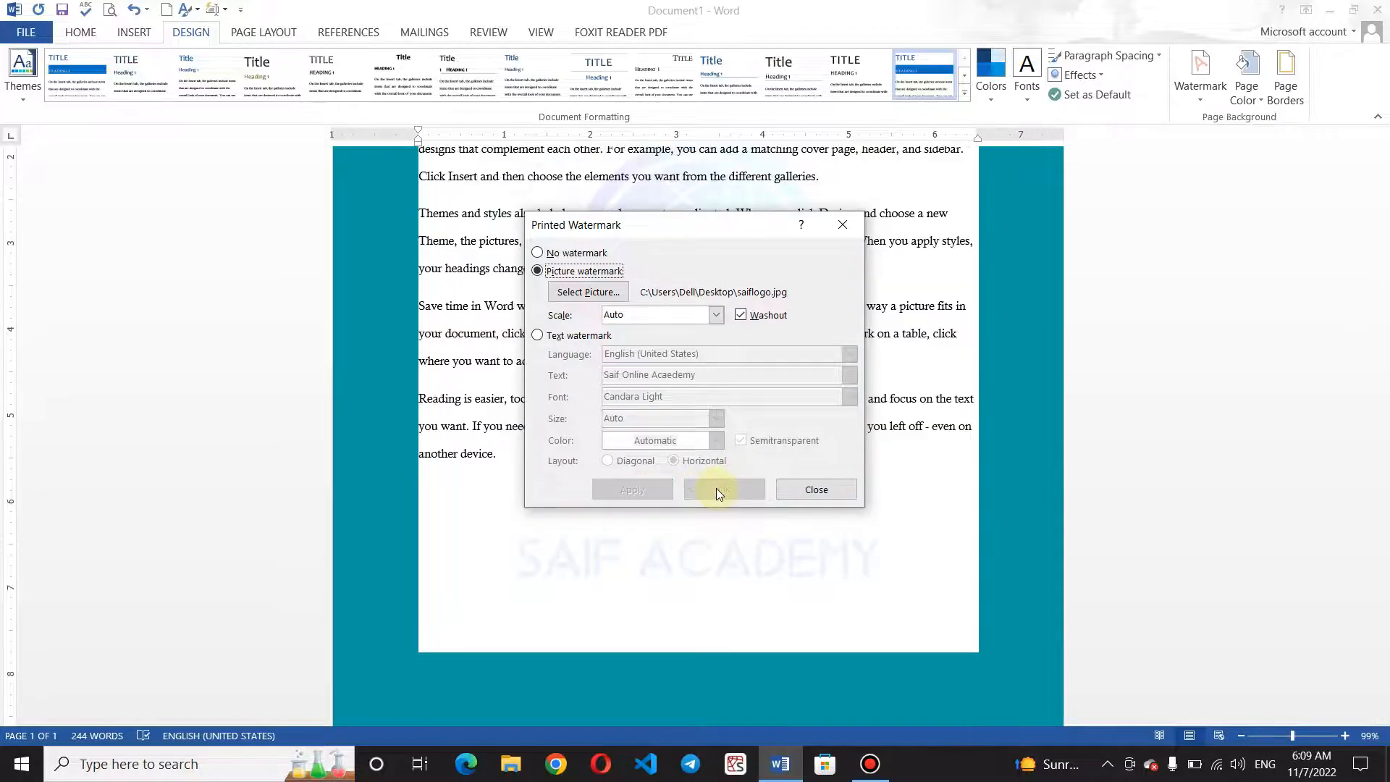
click(715, 491)
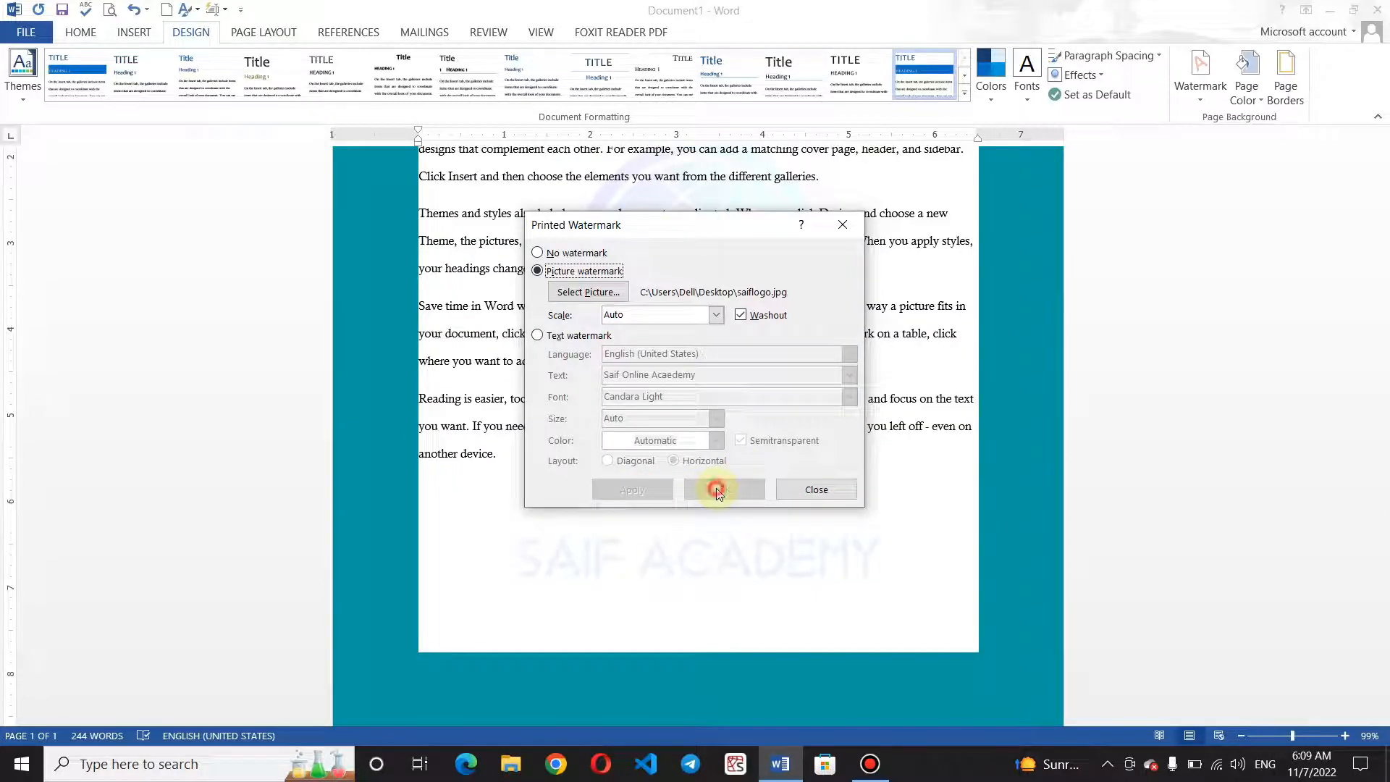
click(816, 489)
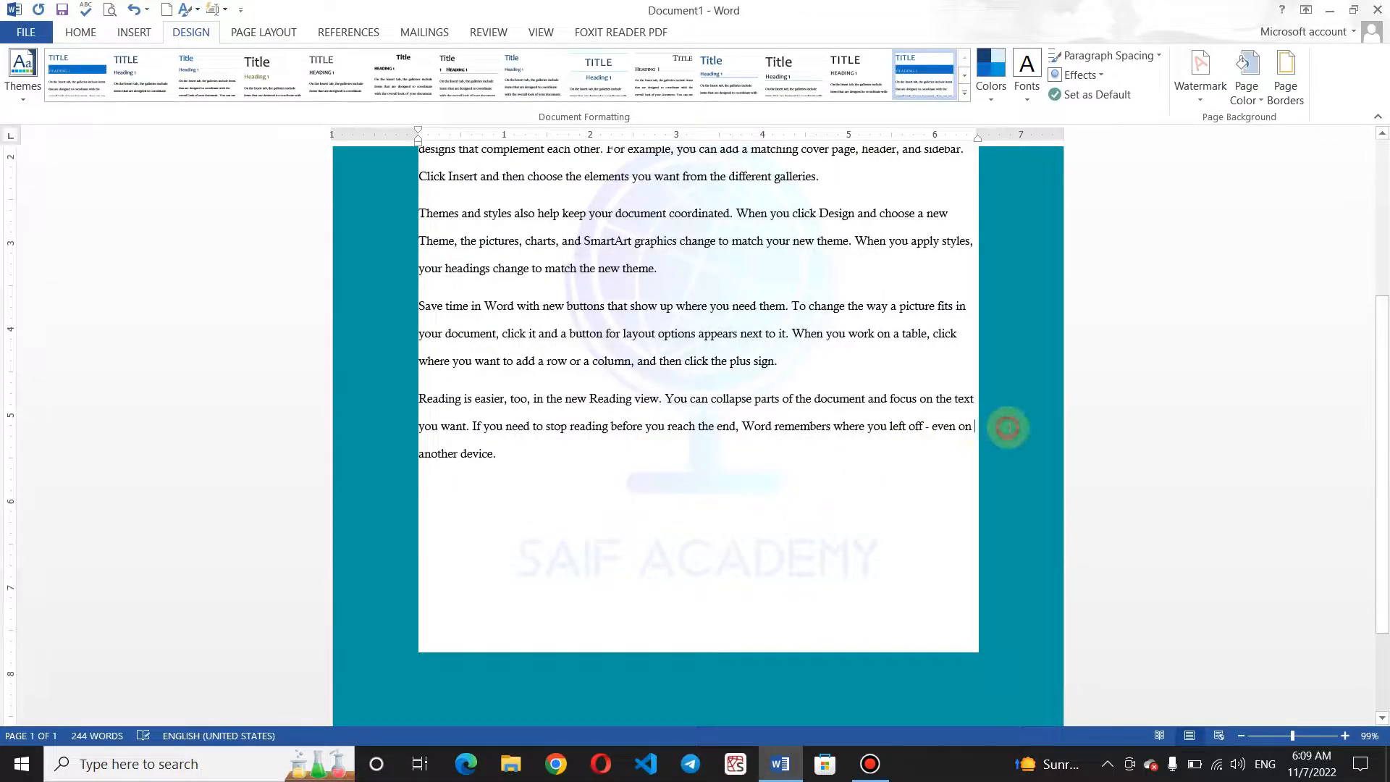
scroll(1383, 398, up, 3)
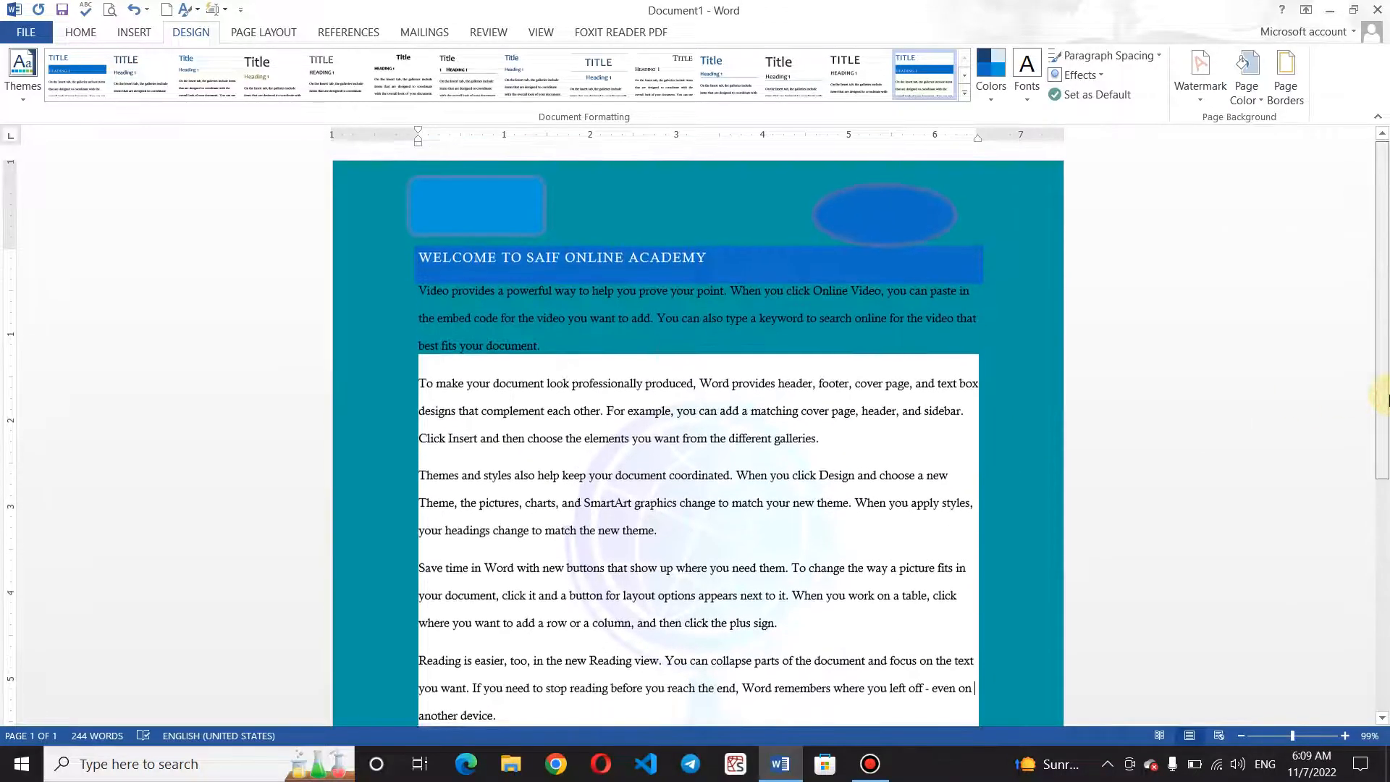
drag(1383, 398, 1383, 487)
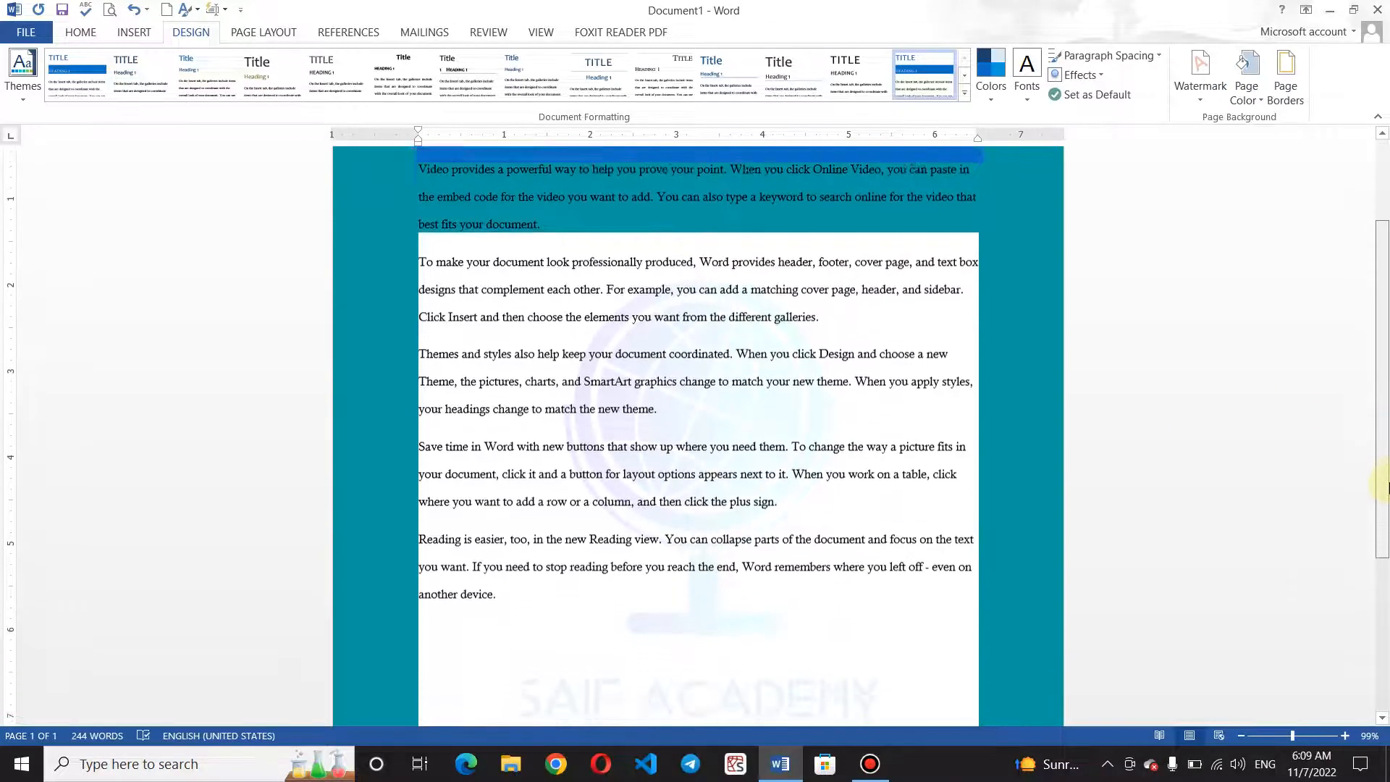
scroll(1383, 486, down, 3)
click(859, 569)
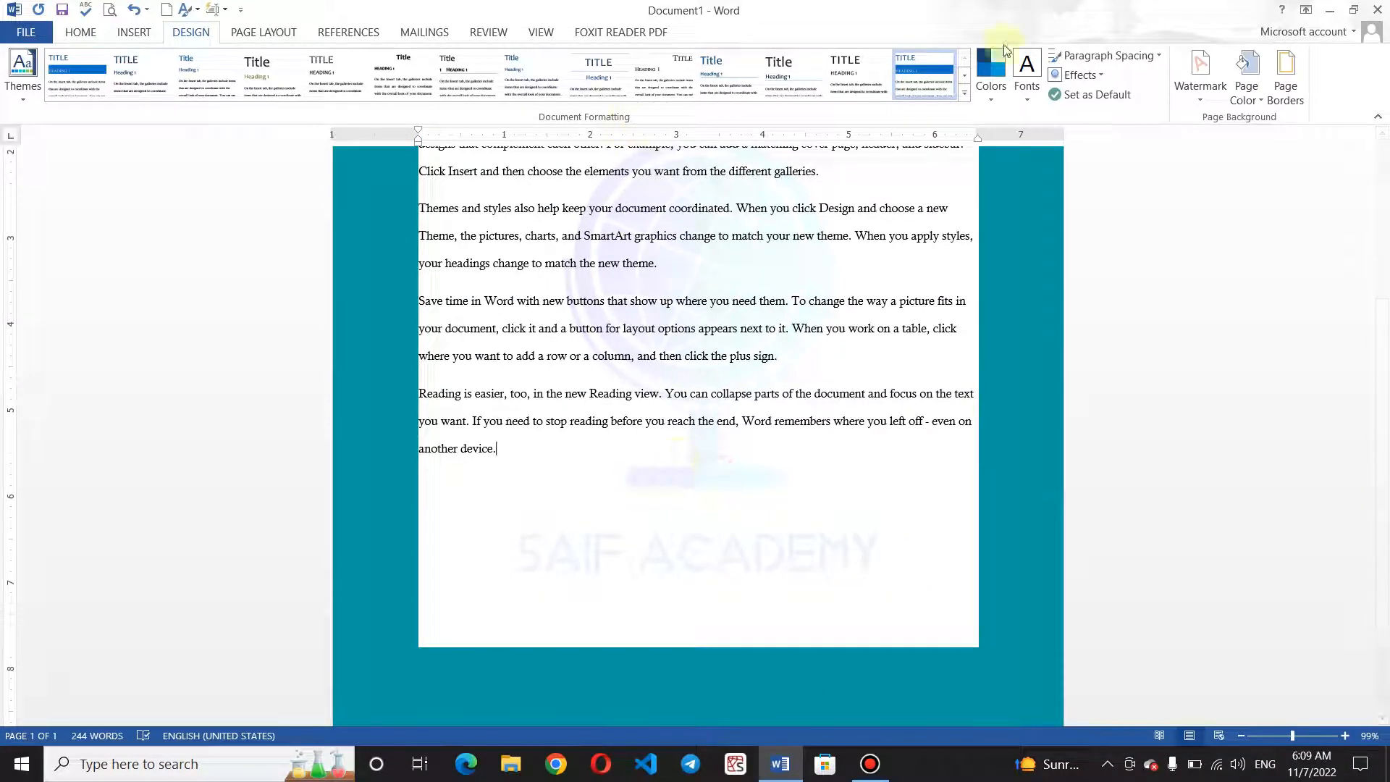
- Turn off washout for the existing logo watermark, apply the change and check the whole page
click(1215, 99)
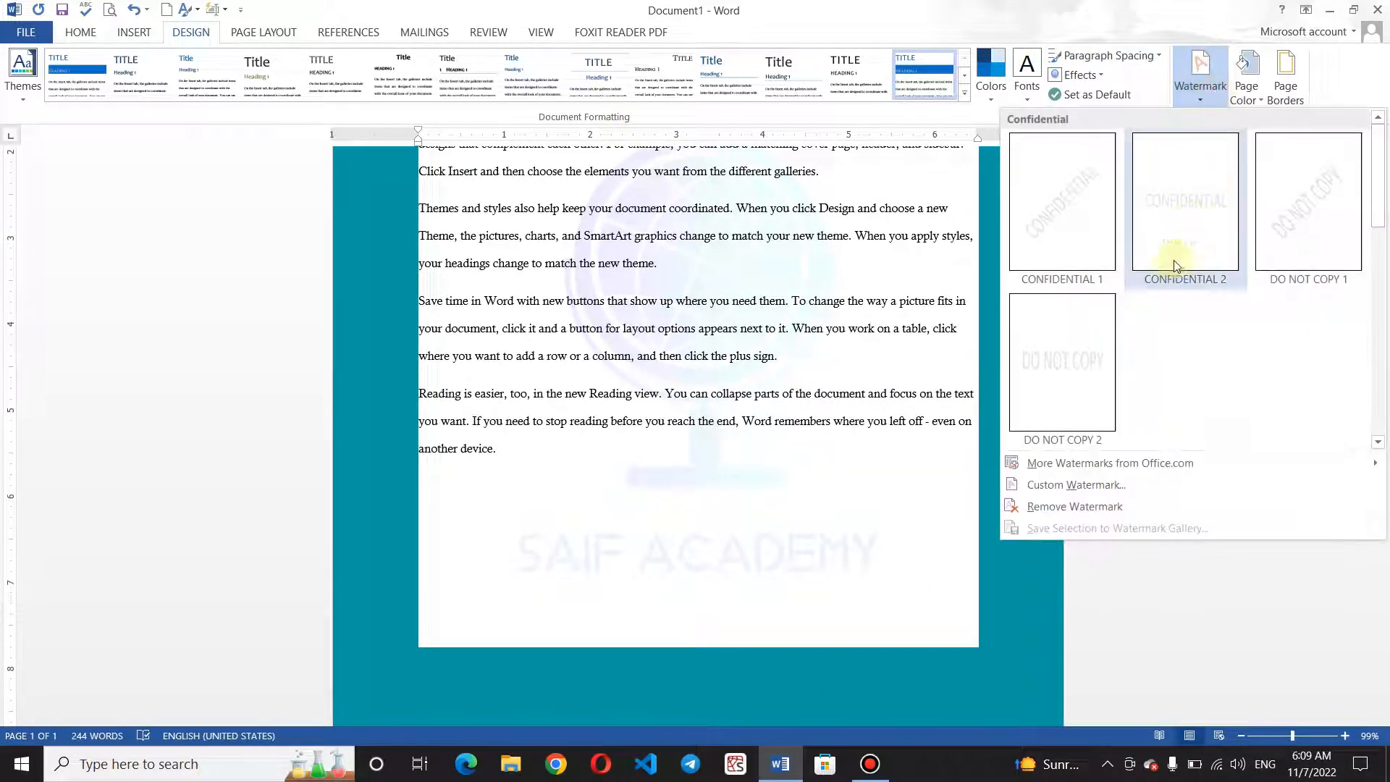
click(1098, 486)
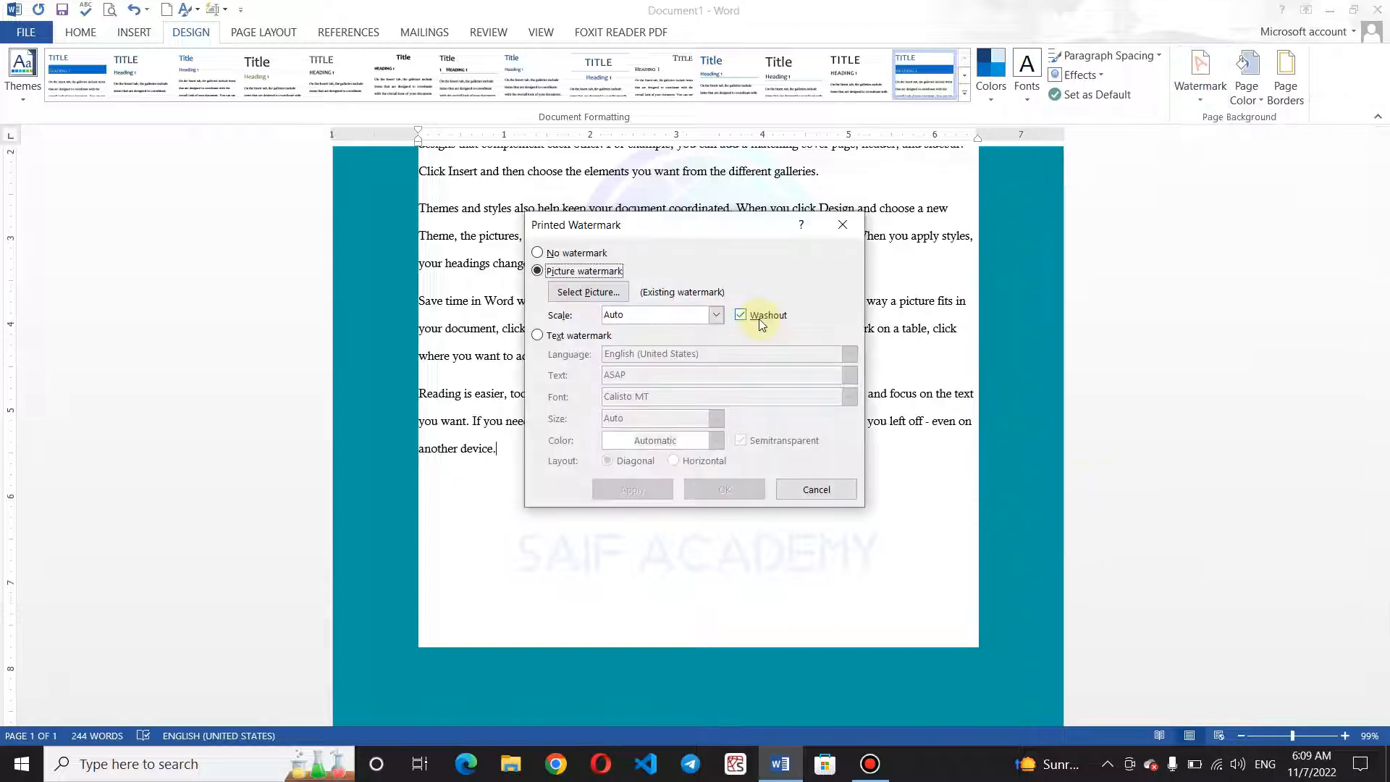
click(739, 316)
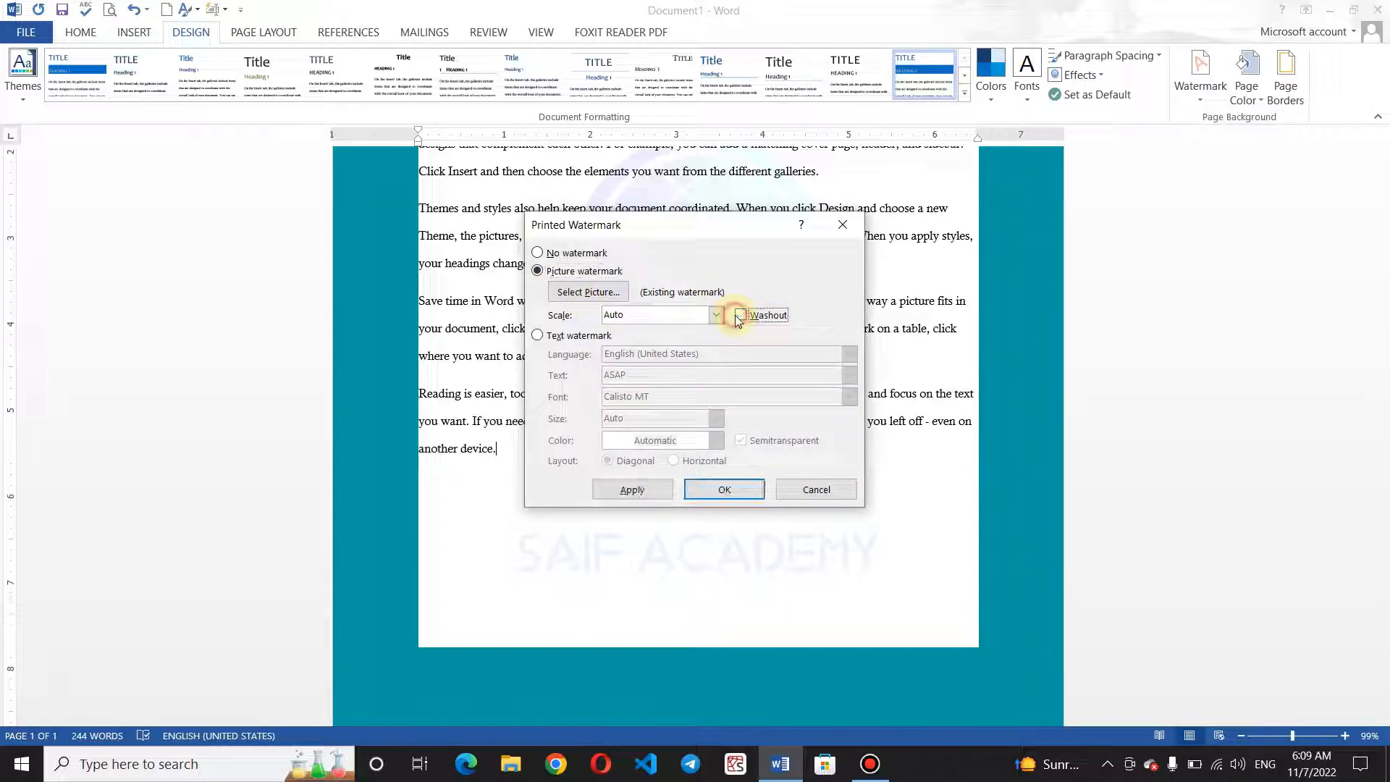
click(644, 490)
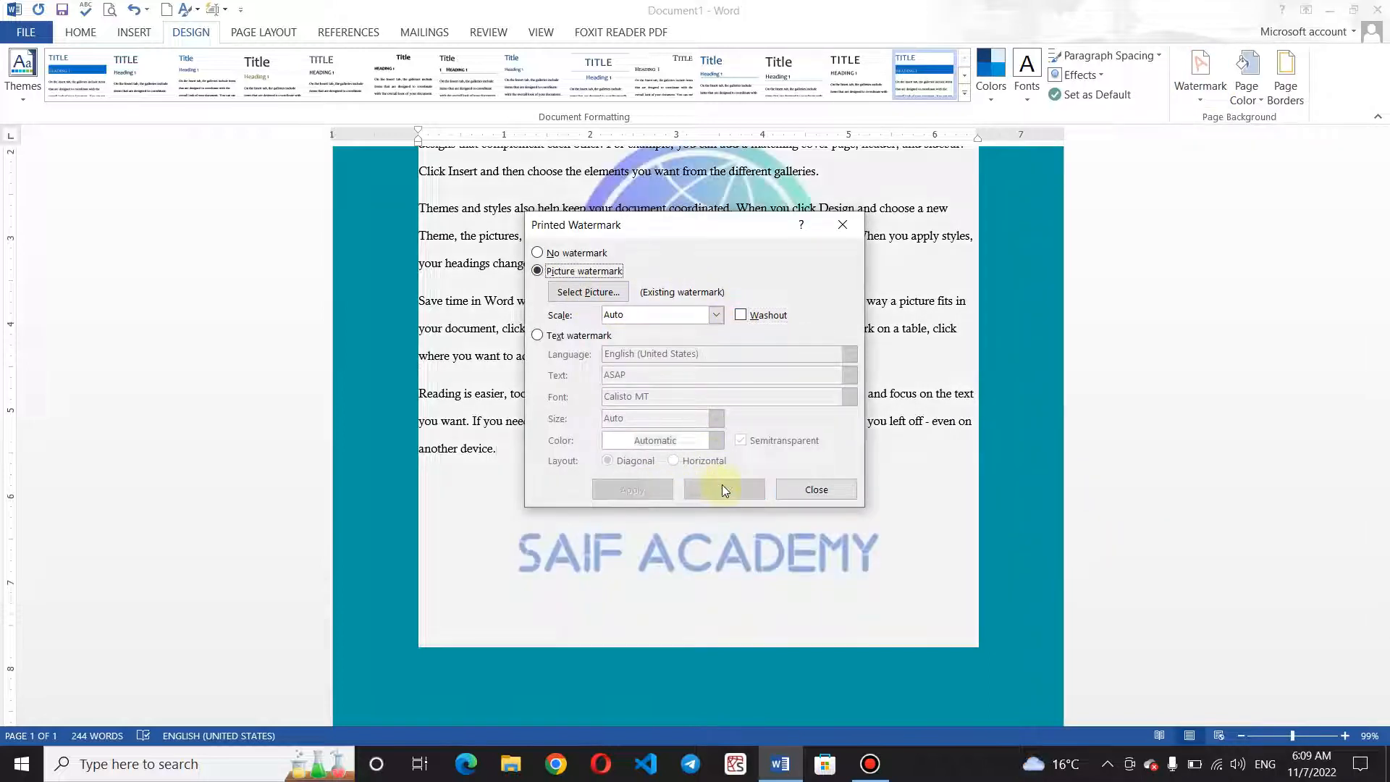
click(813, 488)
drag(1387, 410, 1389, 264)
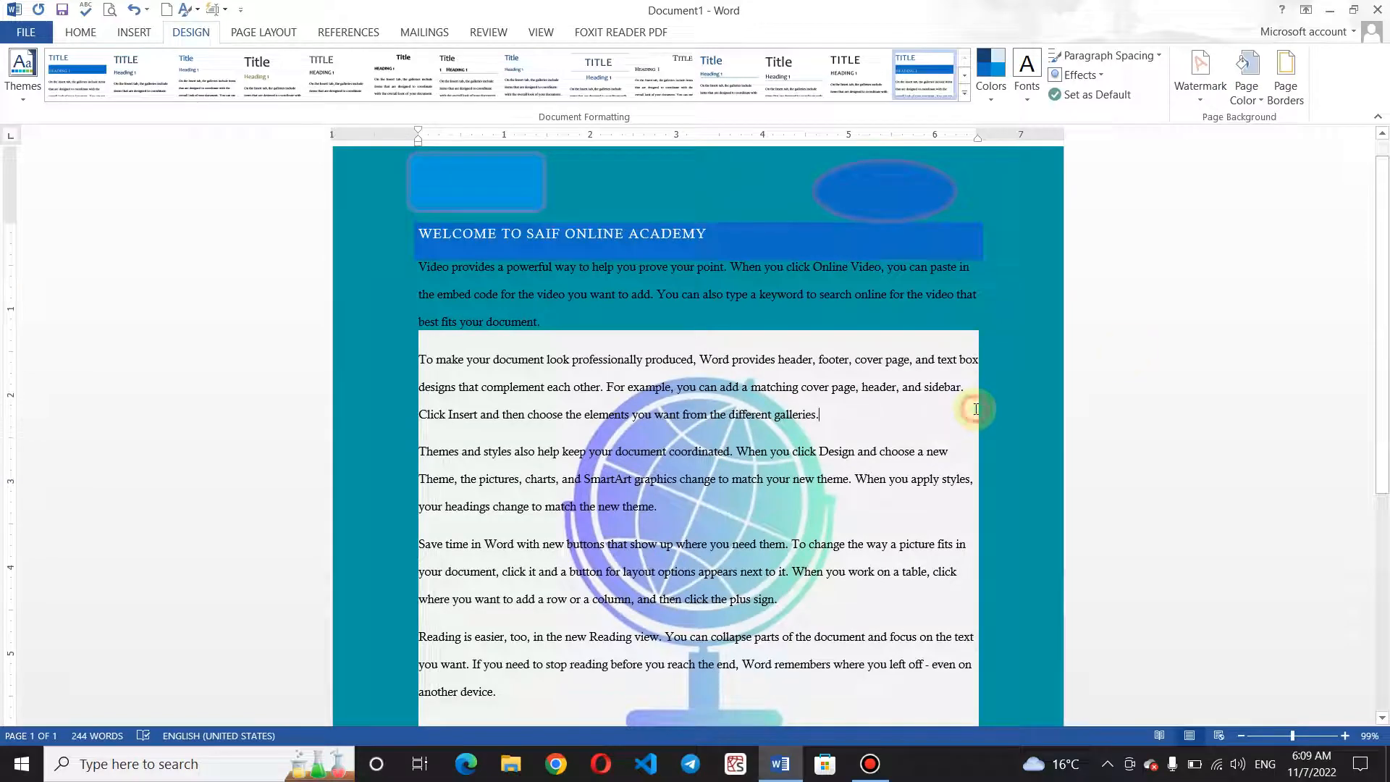
drag(1386, 319, 1384, 453)
click(841, 422)
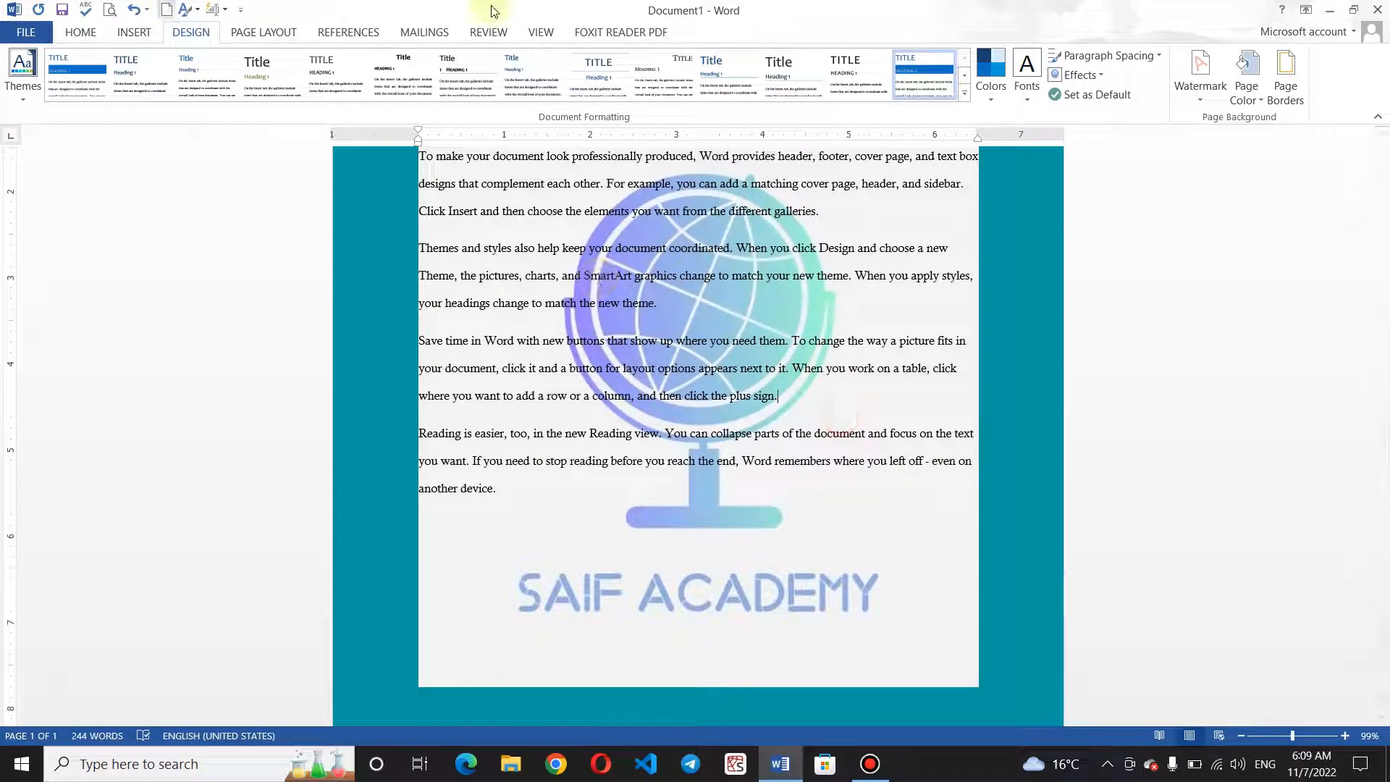
- Reopen the custom watermark settings and start choosing a different picture for the watermark, working offline
click(1193, 98)
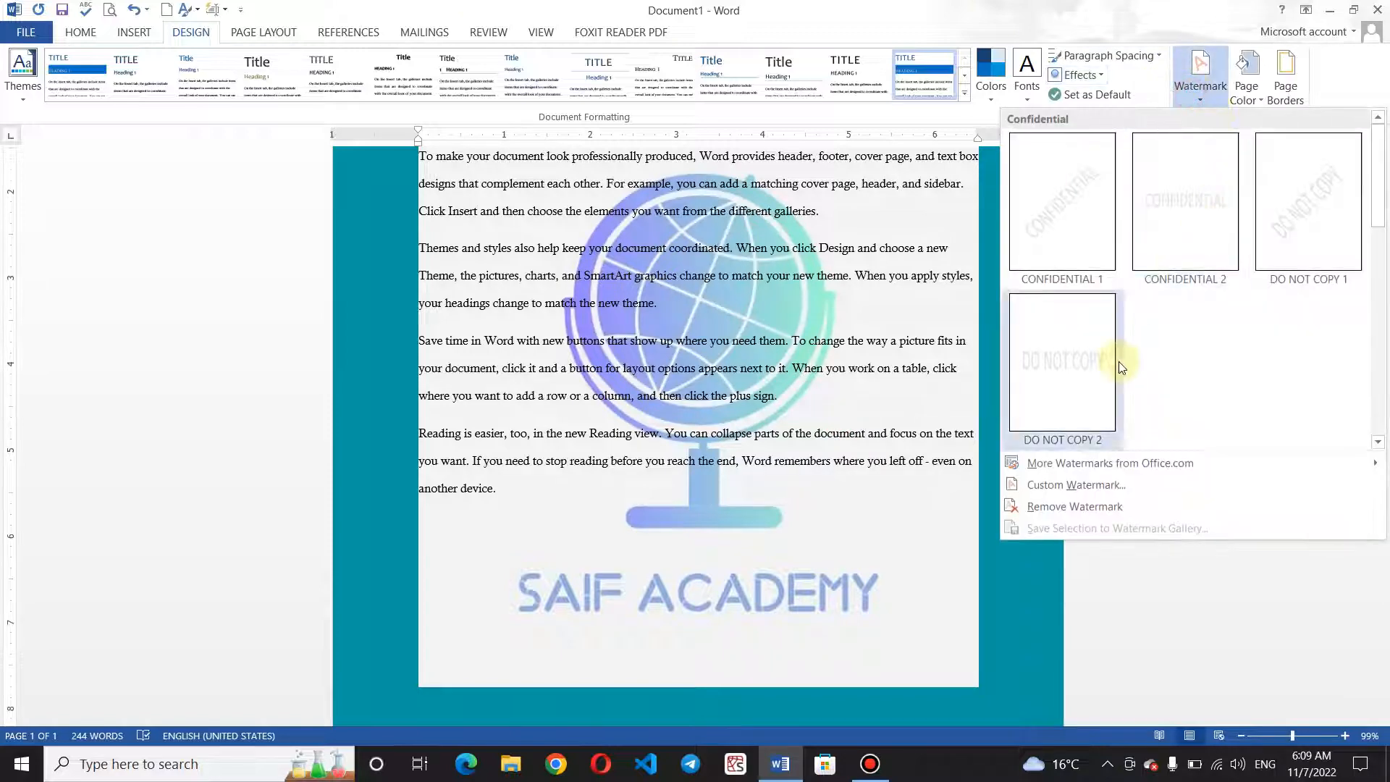
click(1107, 487)
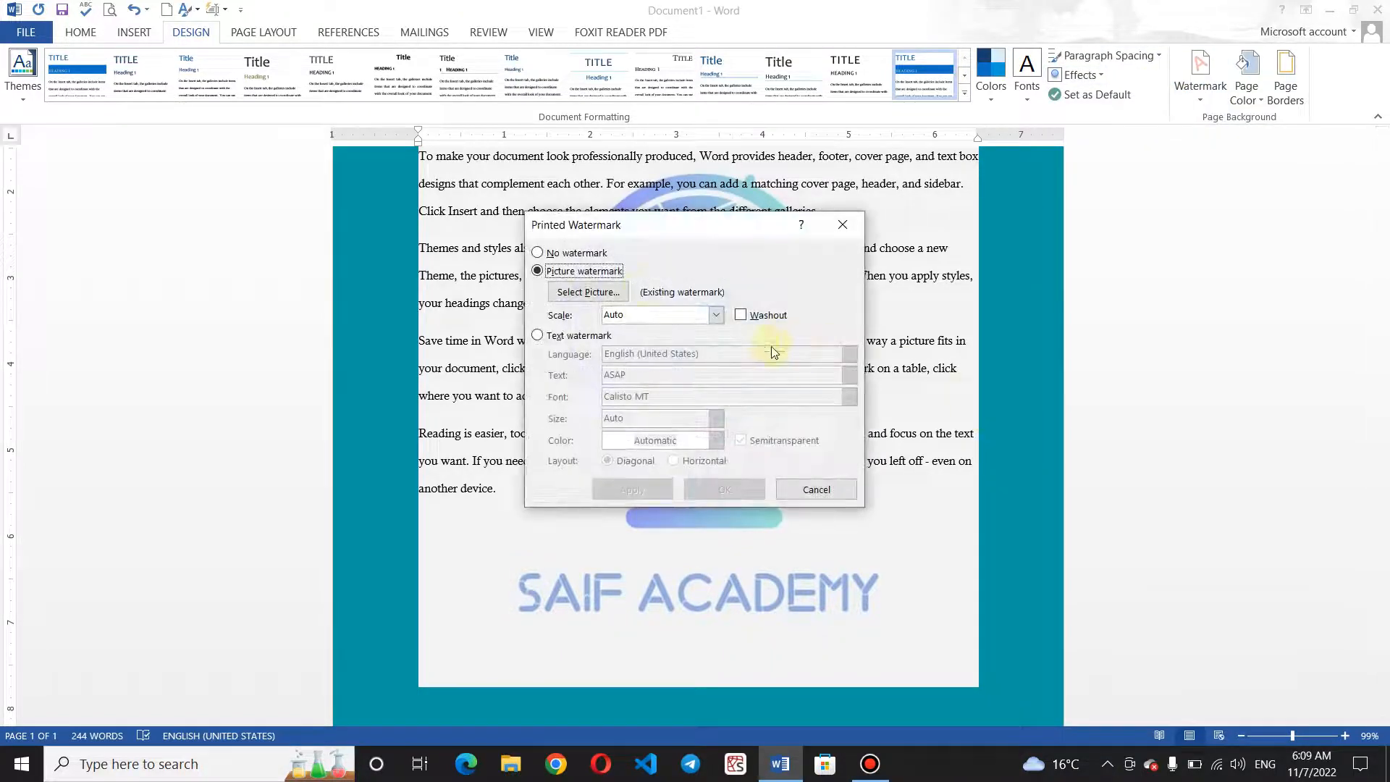
click(588, 292)
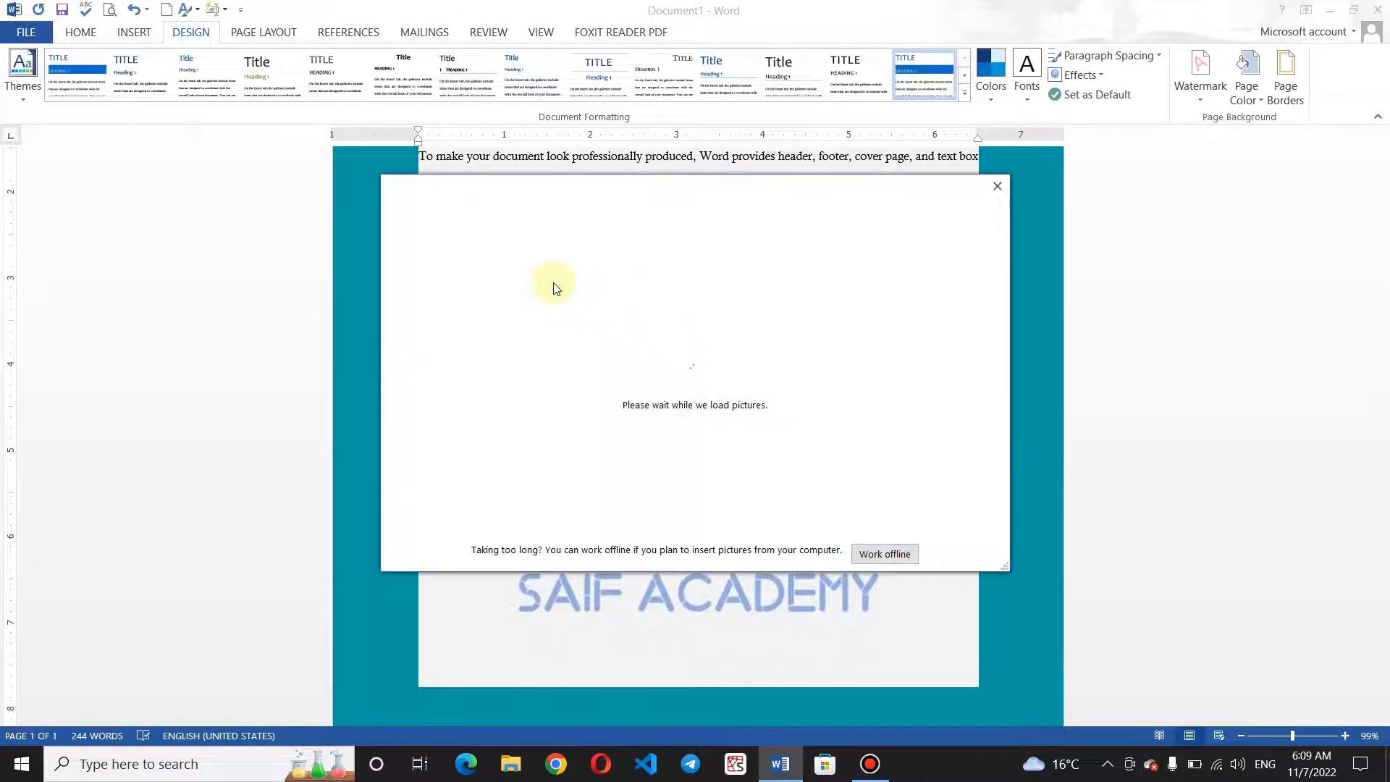
click(885, 554)
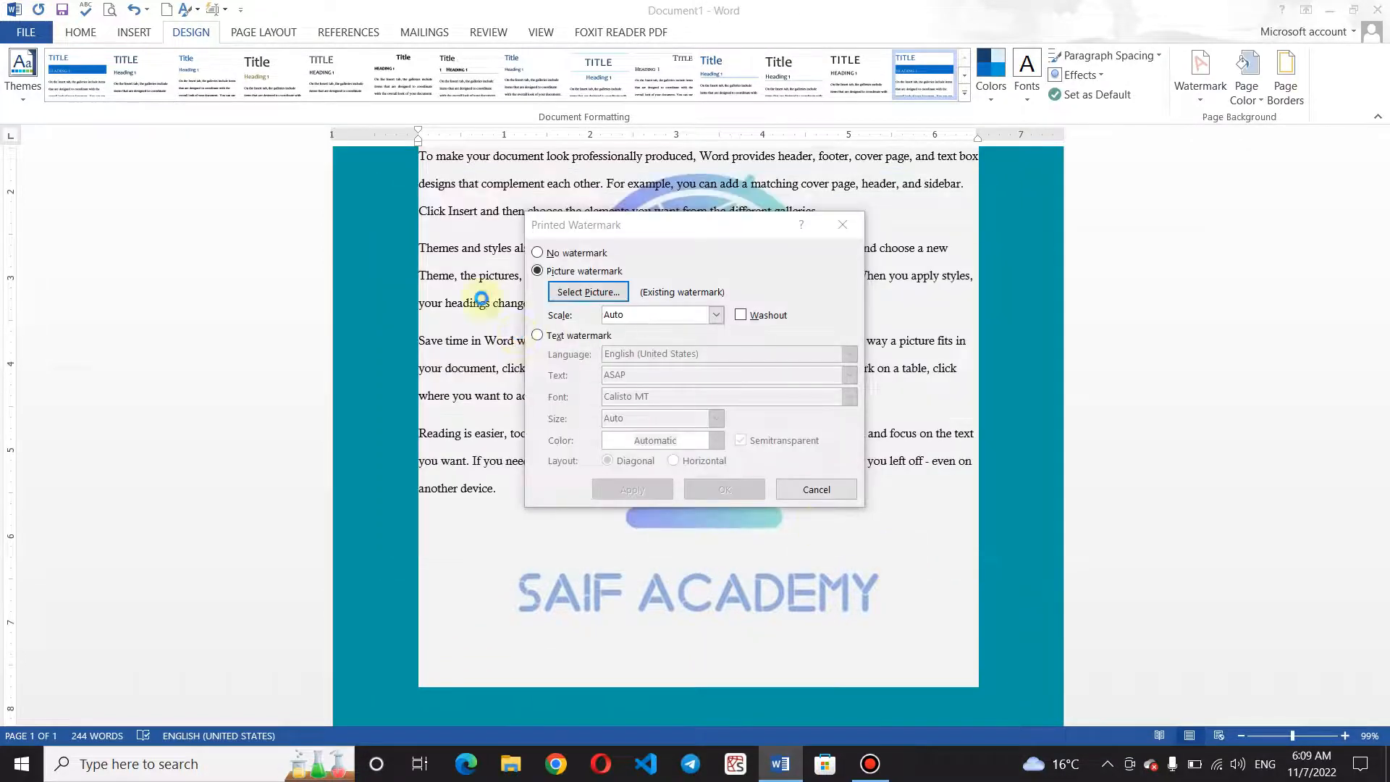
click(583, 290)
- Select saiflogot.png from the computer's Desktop folder as the new watermark picture
click(587, 377)
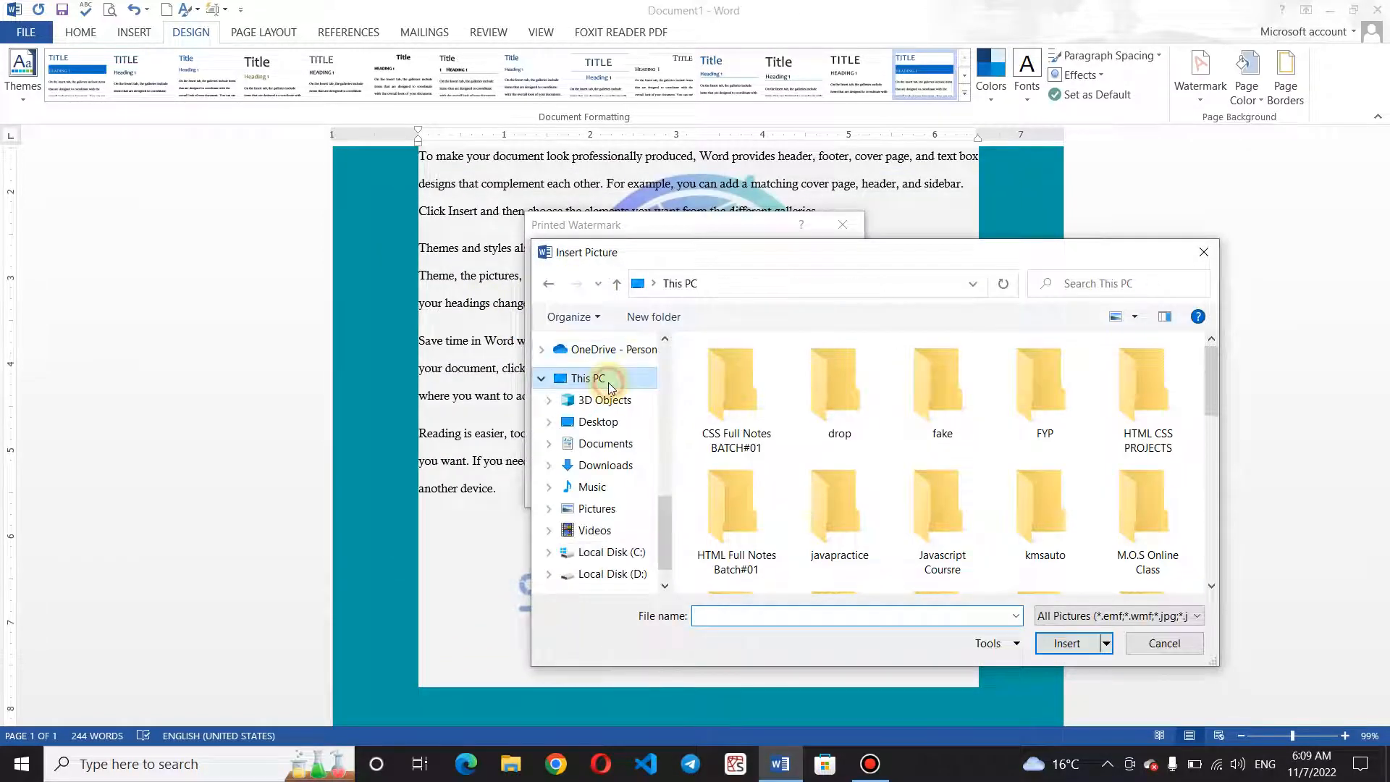
click(717, 615)
text(sa)
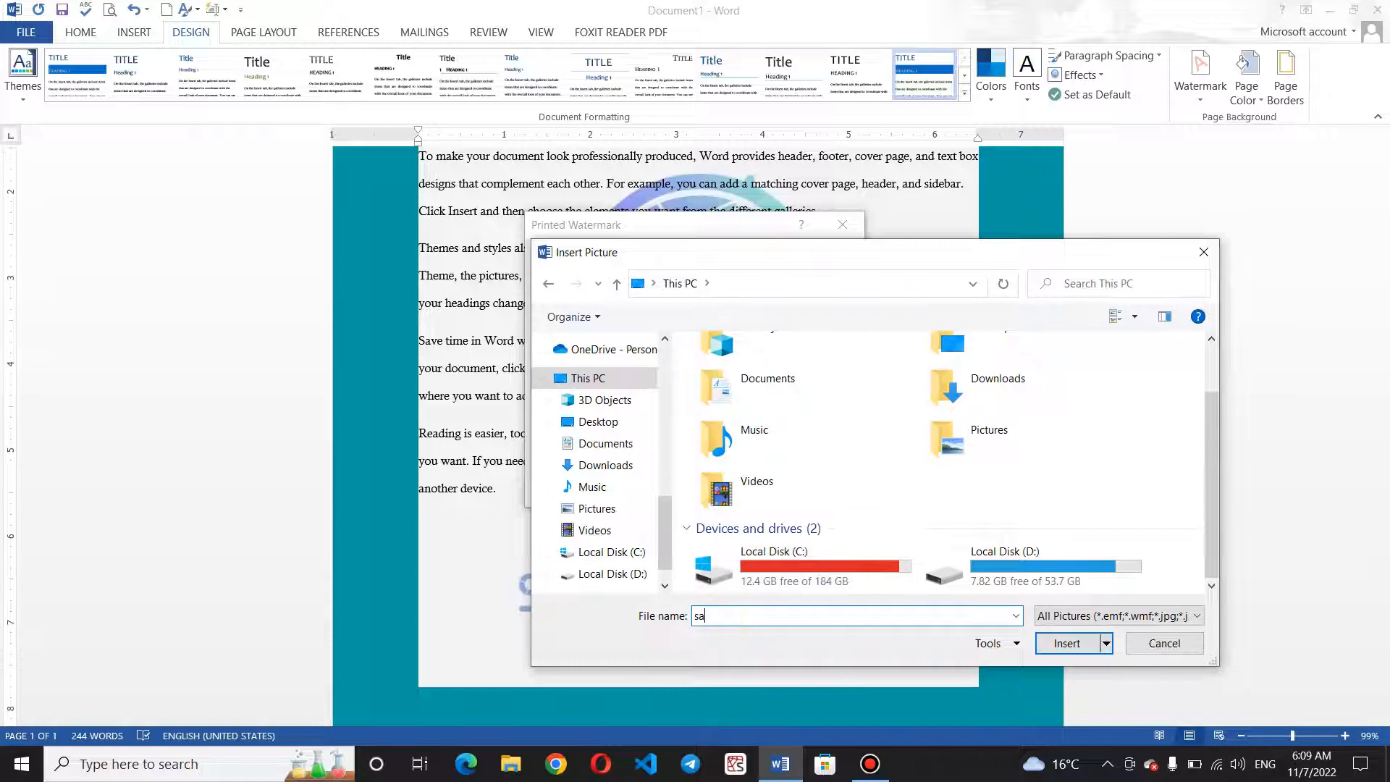
text(if)
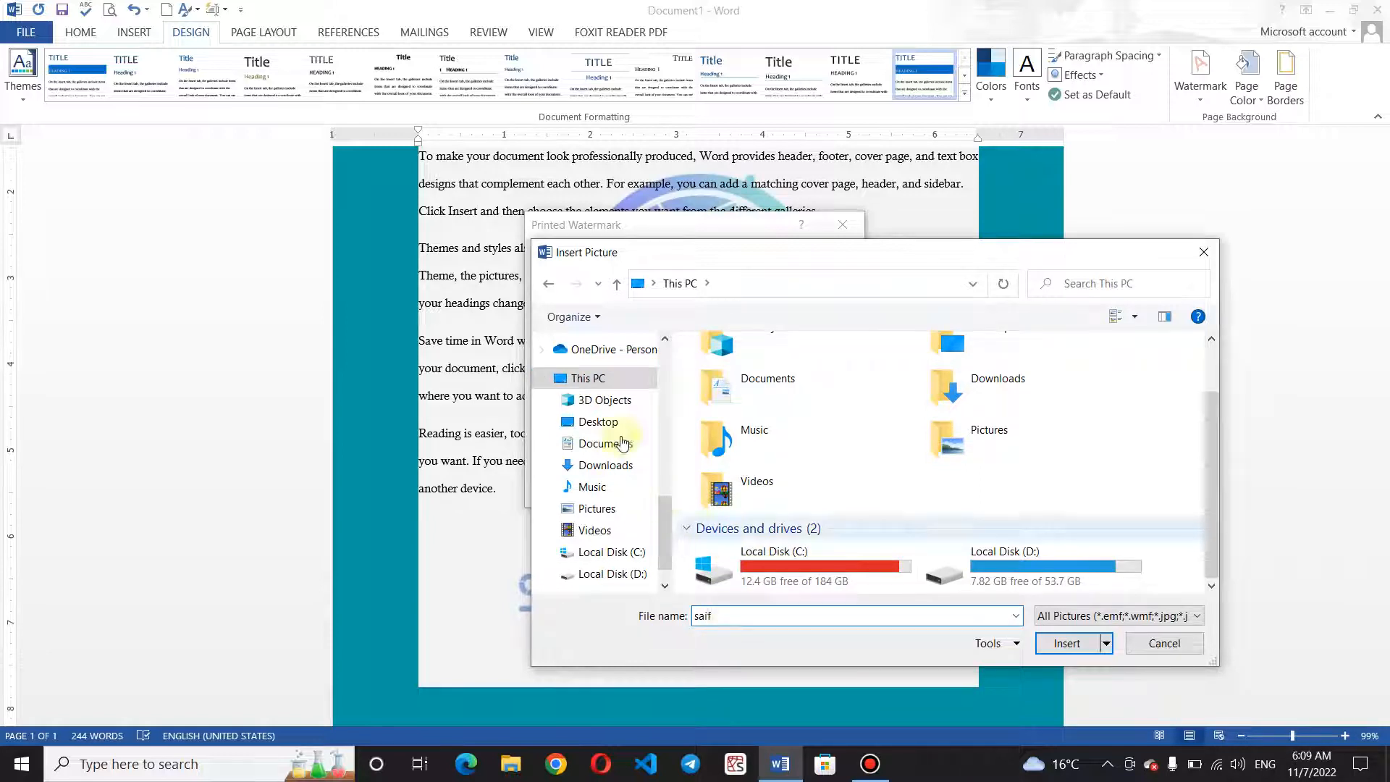
click(599, 421)
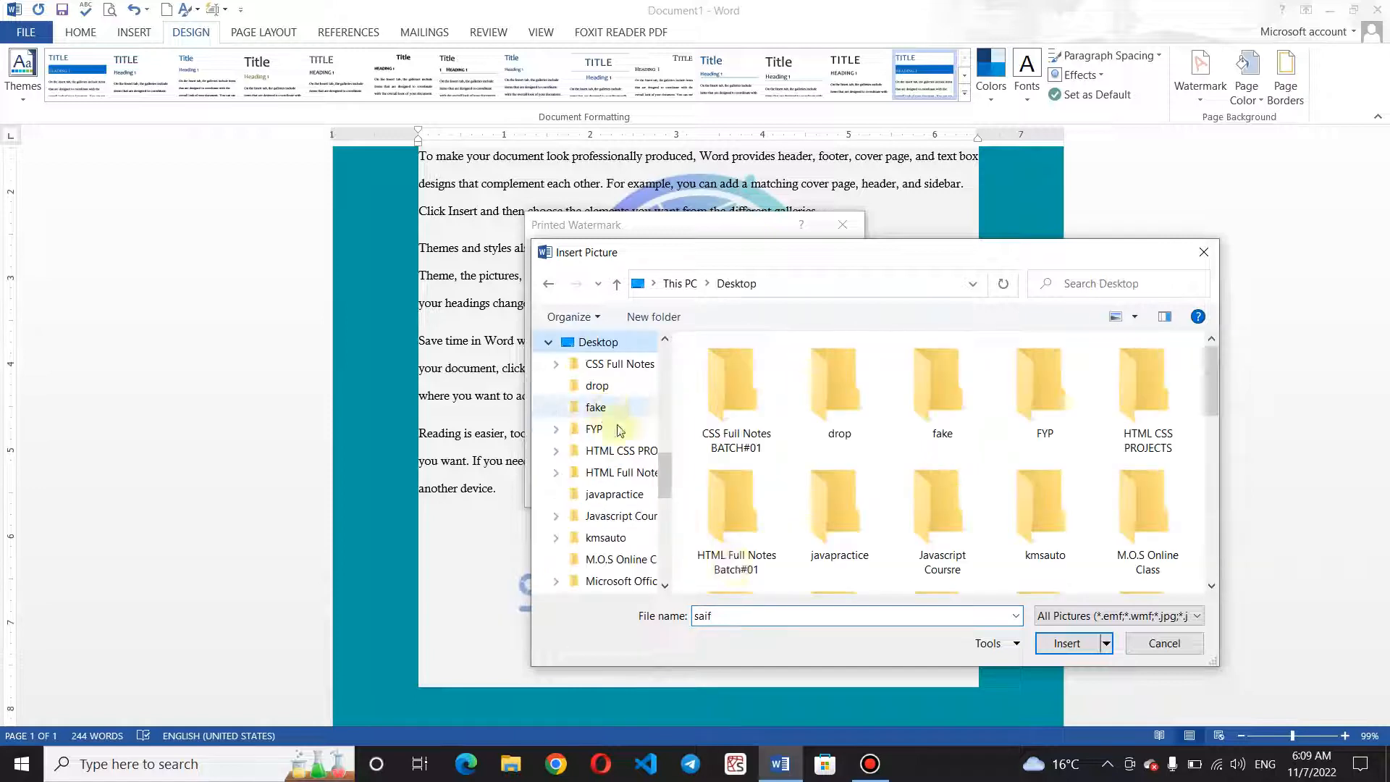
double_click(739, 615)
text(sai)
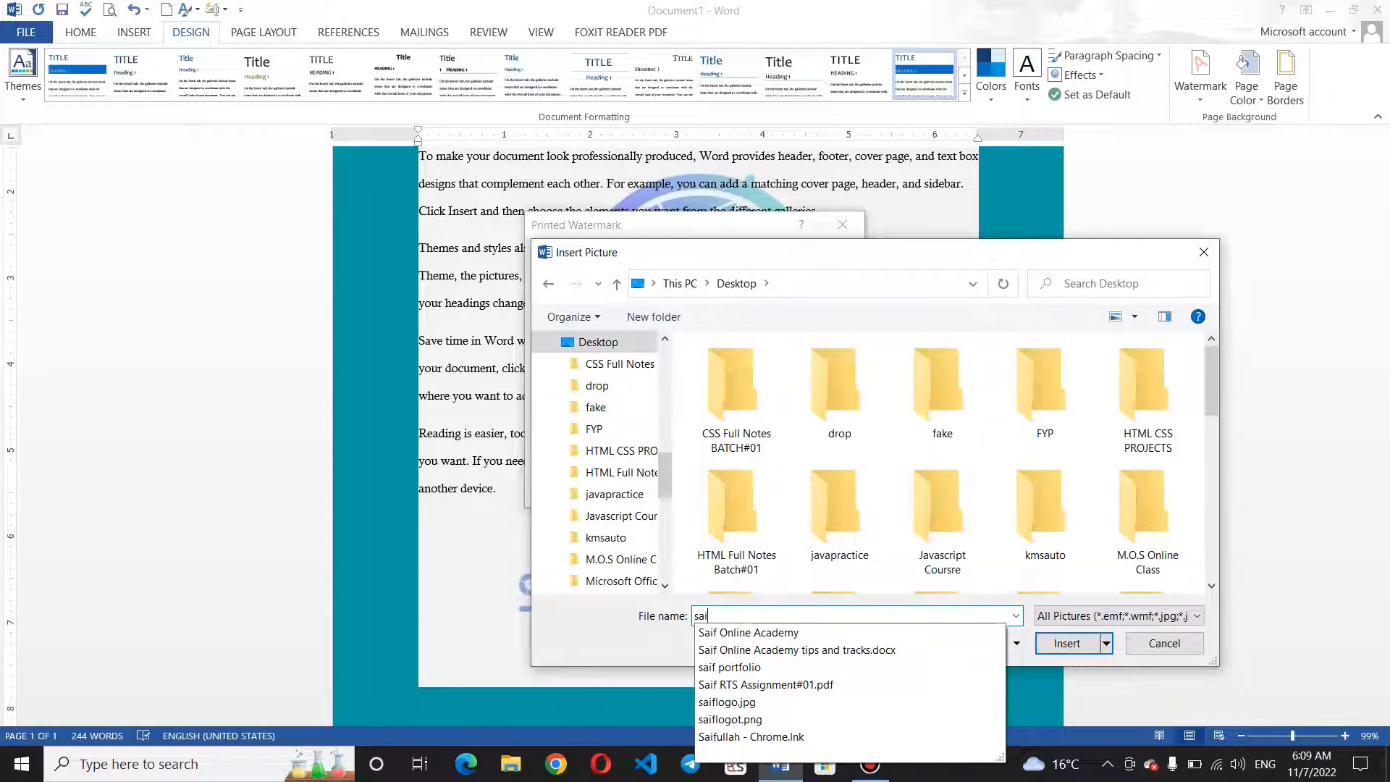
click(786, 719)
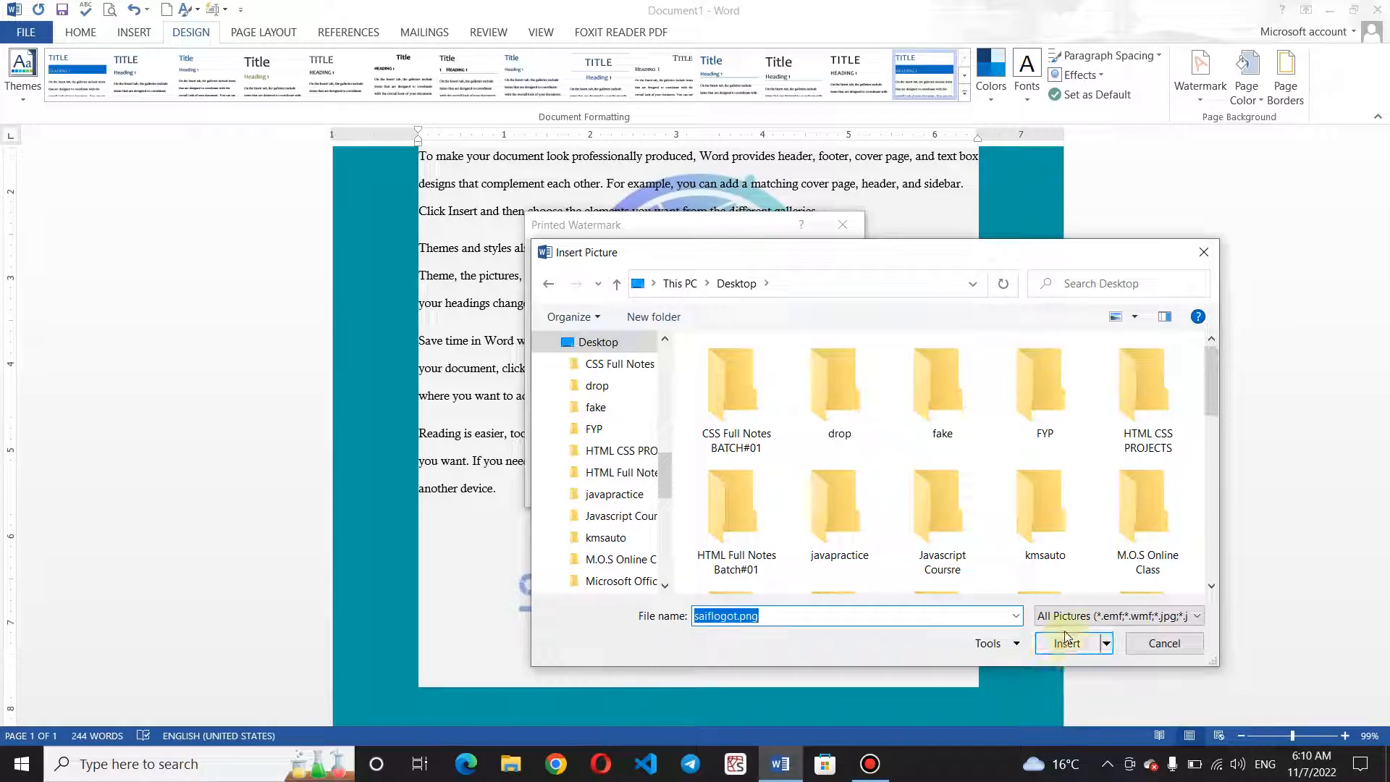
click(1068, 644)
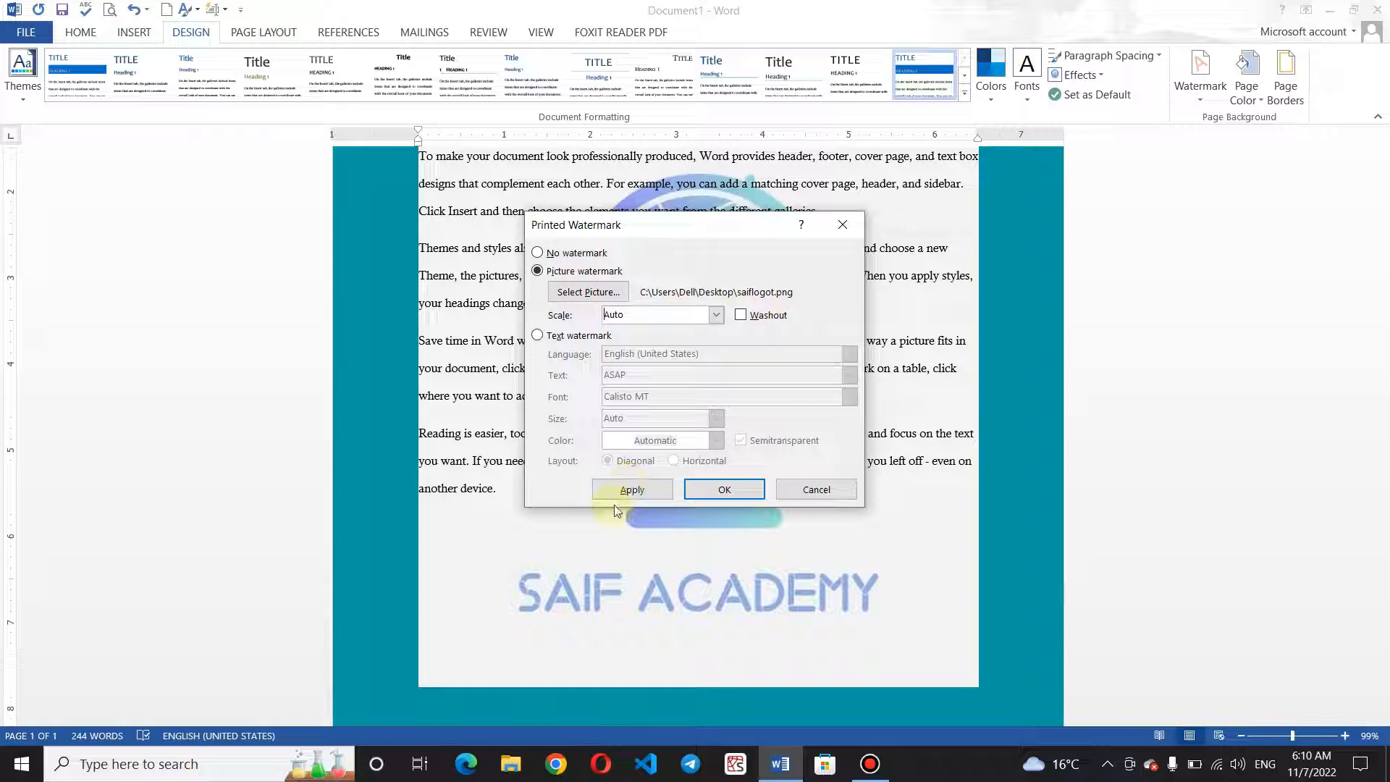
- Apply the saiflogot.png watermark with Auto scale and no washout, and check the whole page and its print preview
click(630, 489)
click(703, 489)
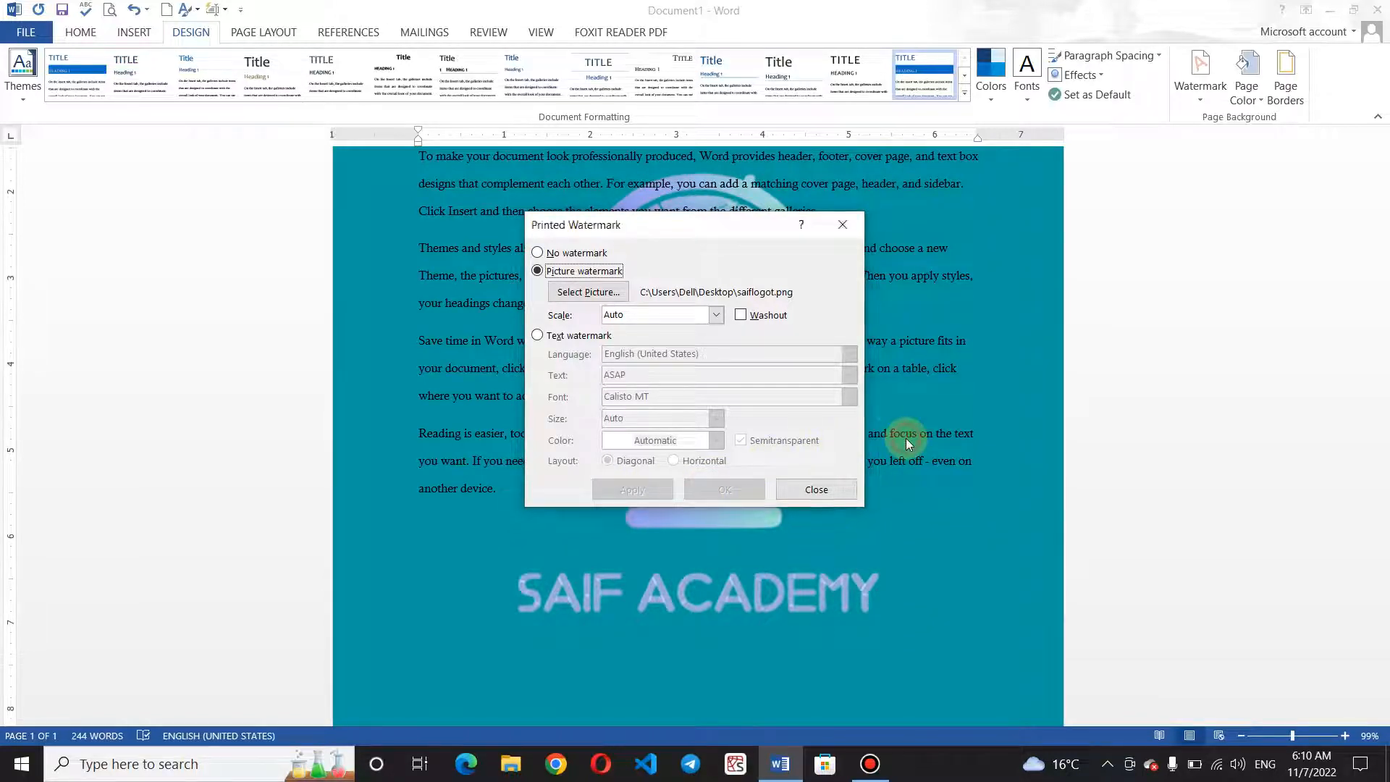
click(836, 490)
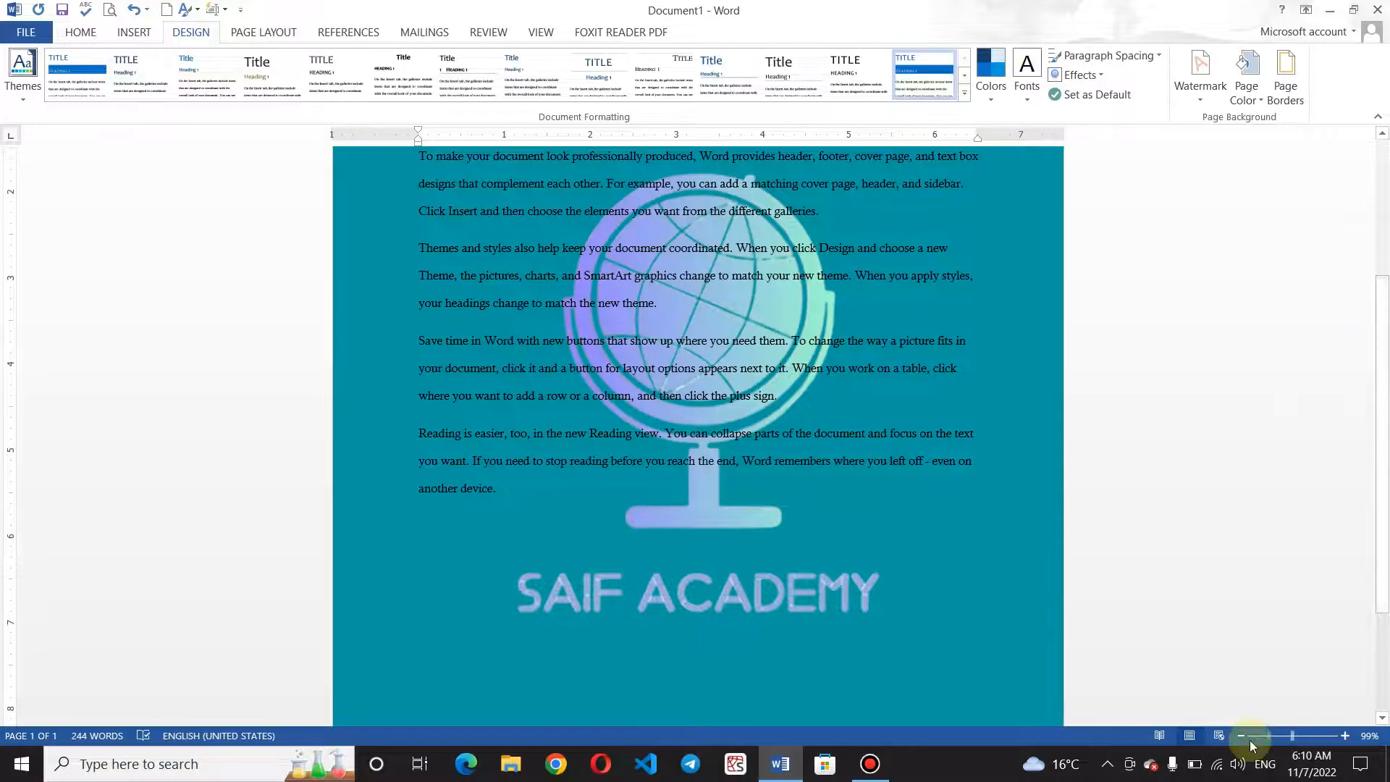
click(1273, 735)
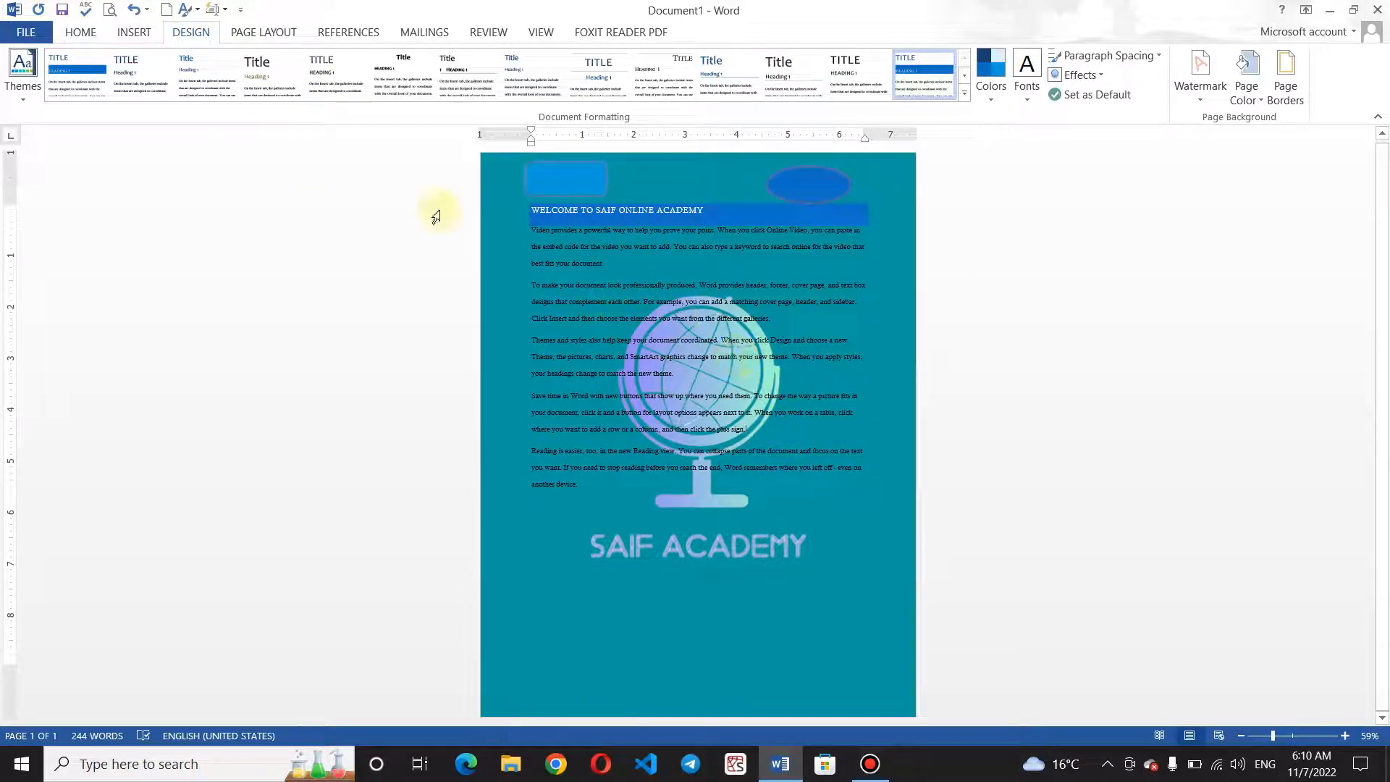
click(108, 10)
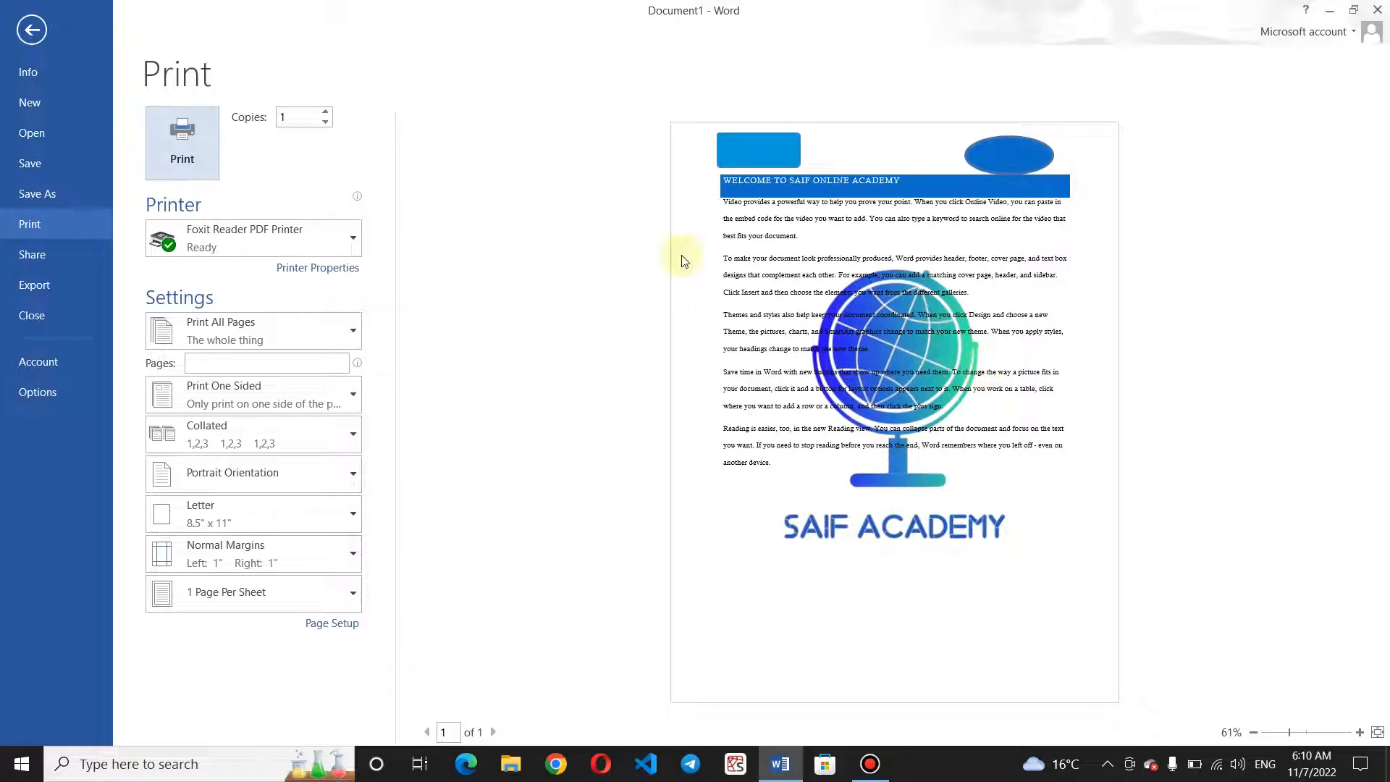
click(40, 32)
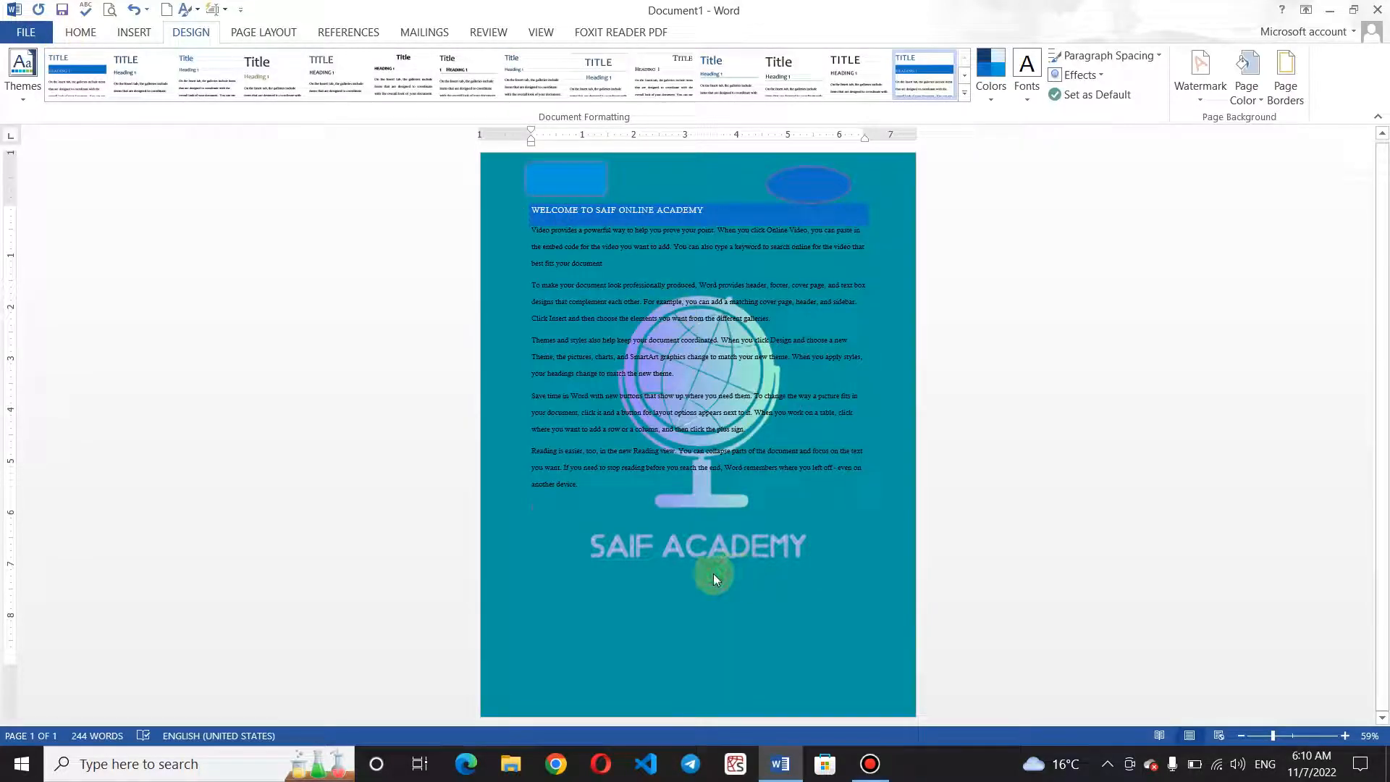
- Add blank pages until the document has six pages and check the logo watermark on them in print preview
scroll(714, 574, down, 5)
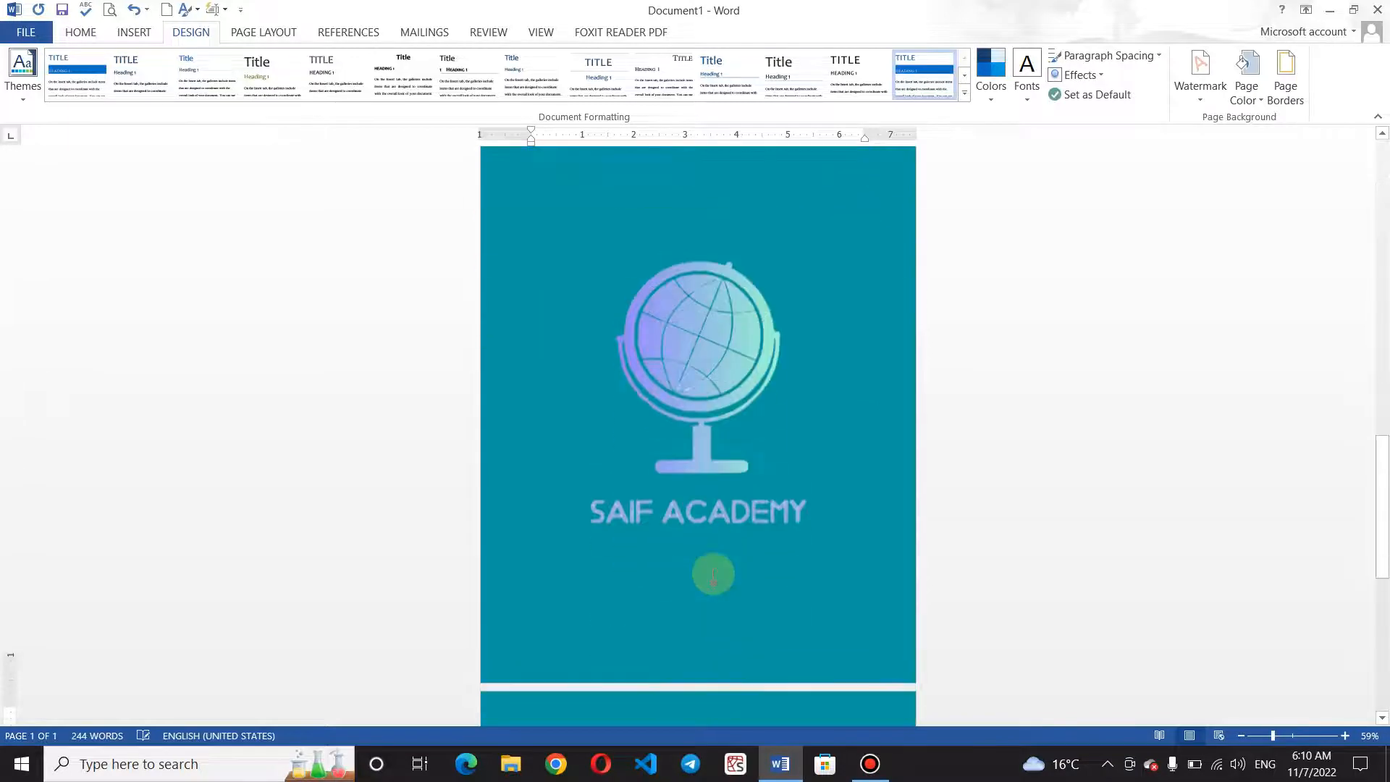
scroll(714, 574, down, 6)
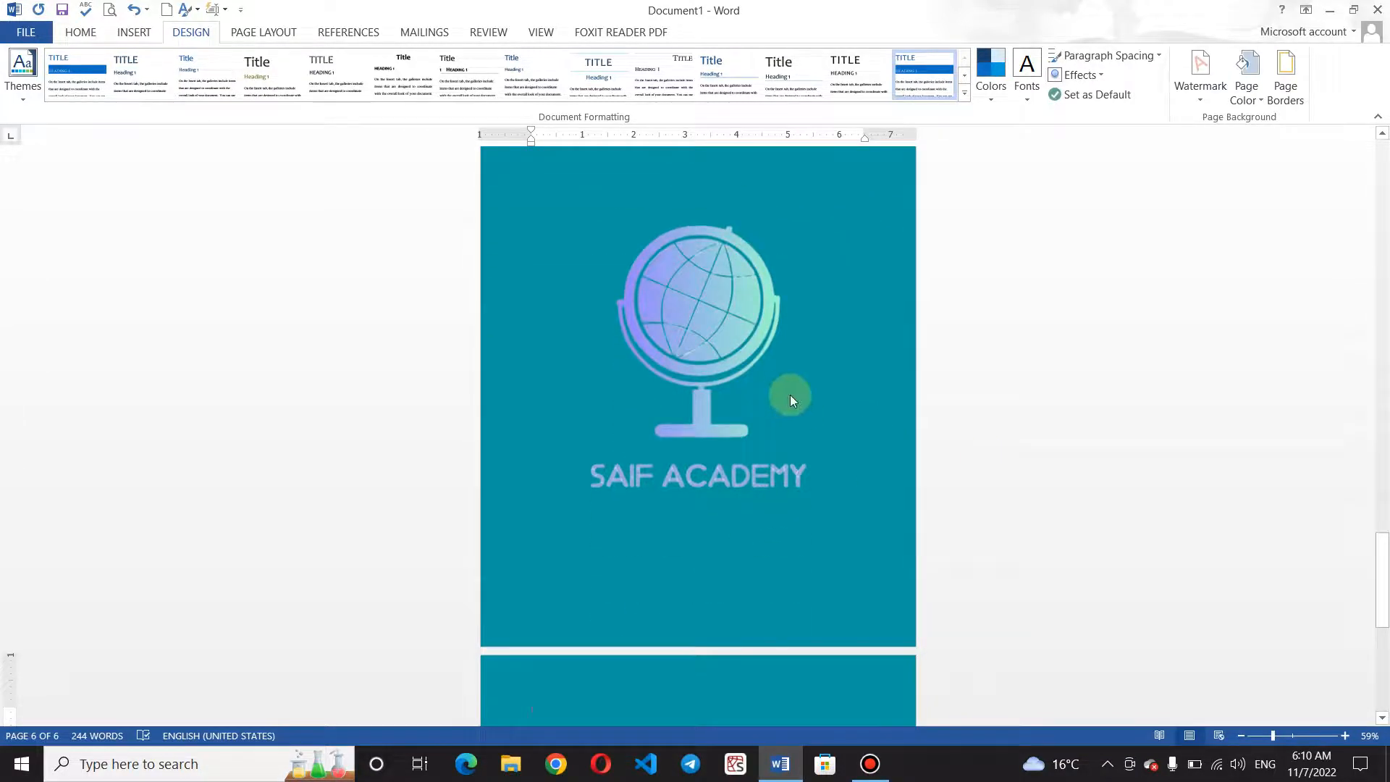
click(110, 9)
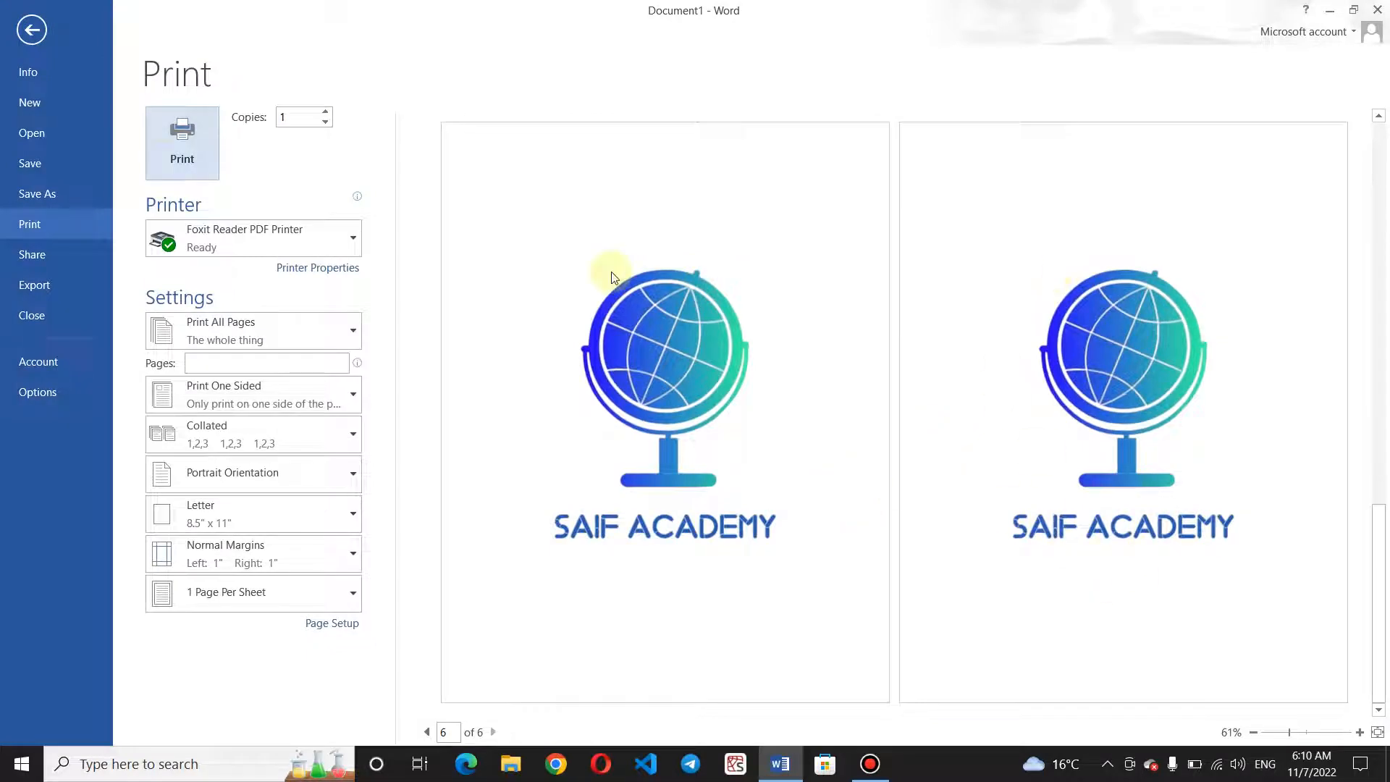
click(32, 30)
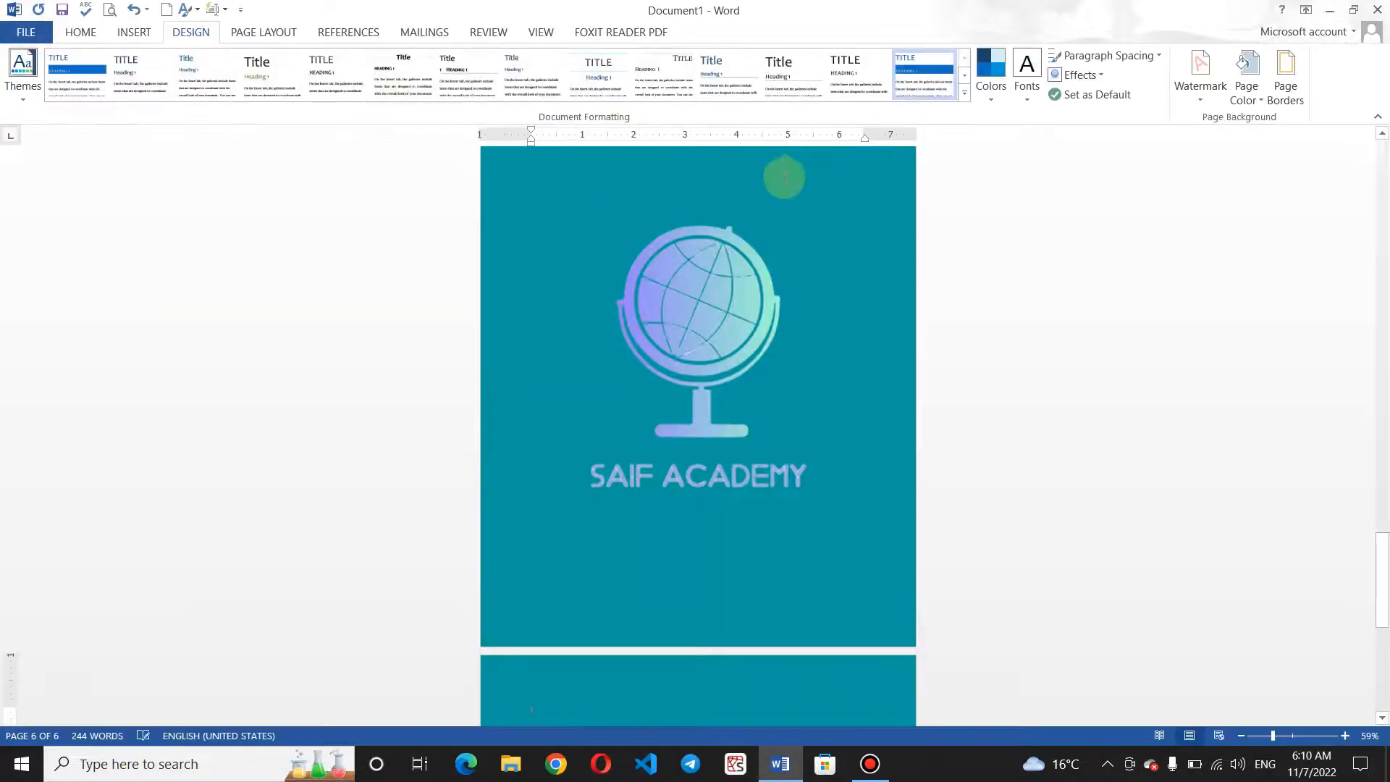
- Set the page color to the solid green theme color and return to the first page
click(1214, 95)
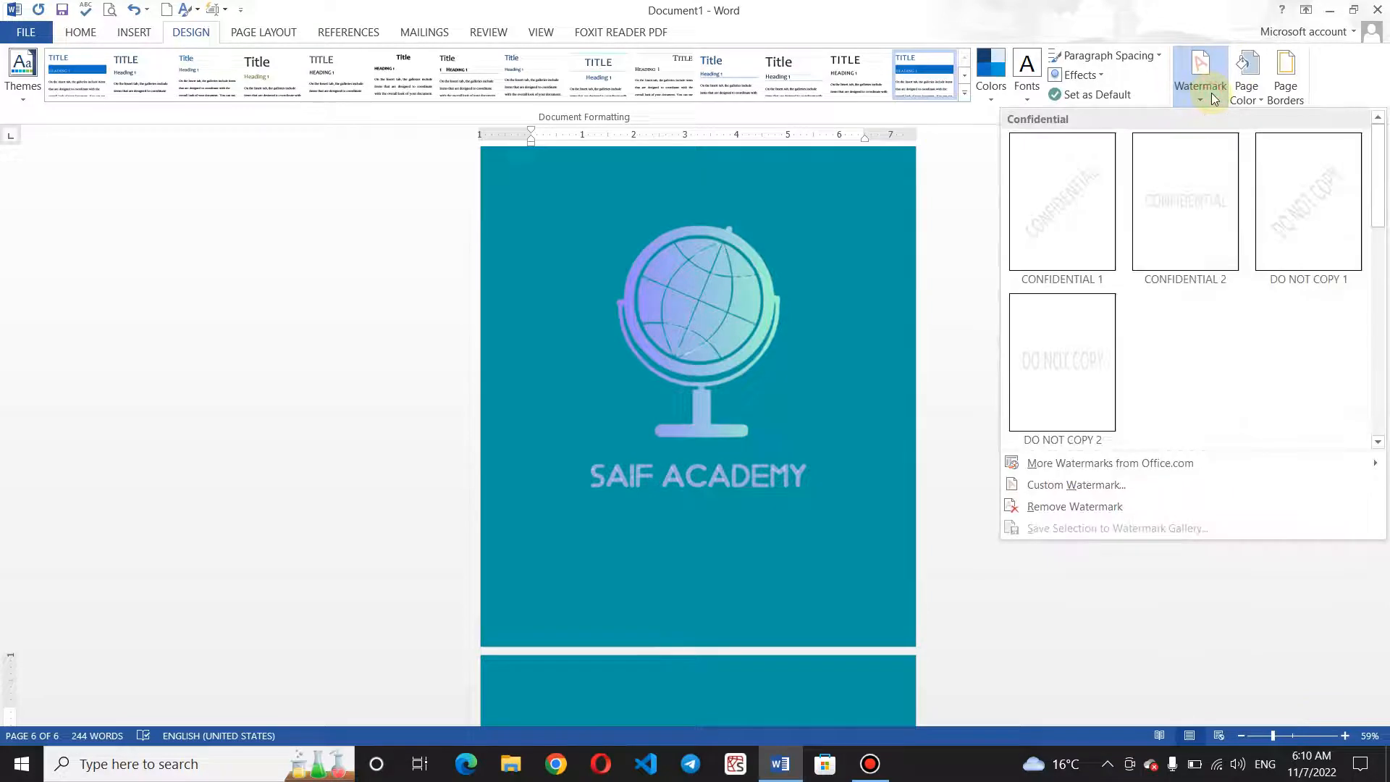
click(1244, 88)
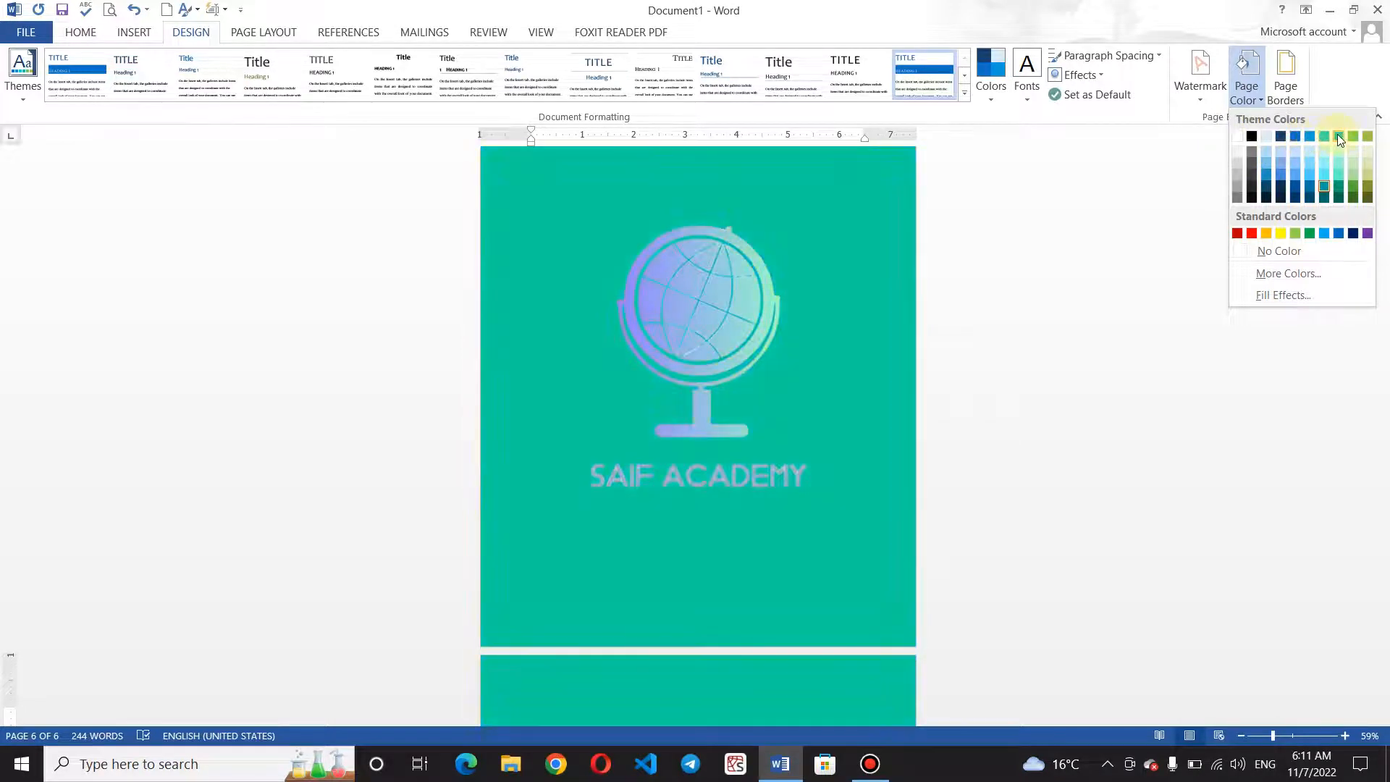
click(1338, 138)
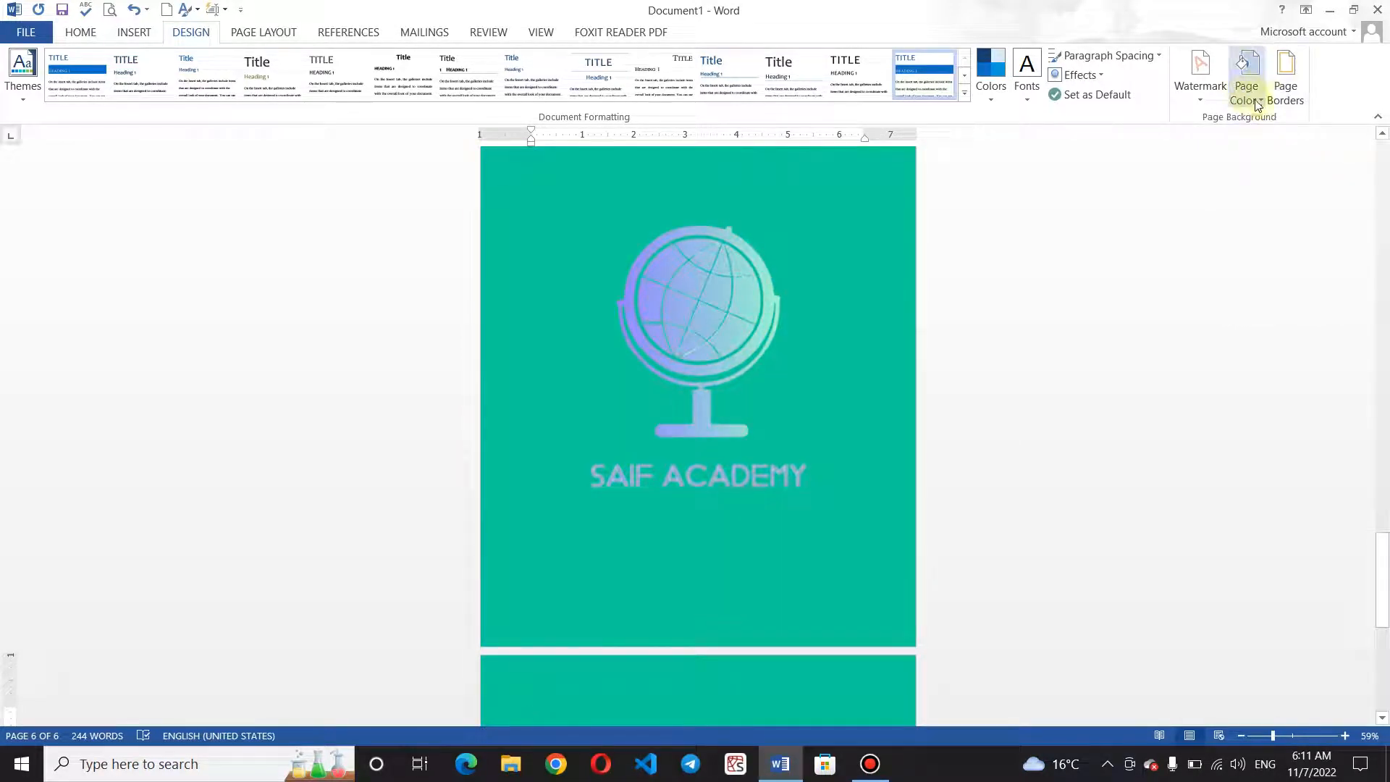
click(1257, 103)
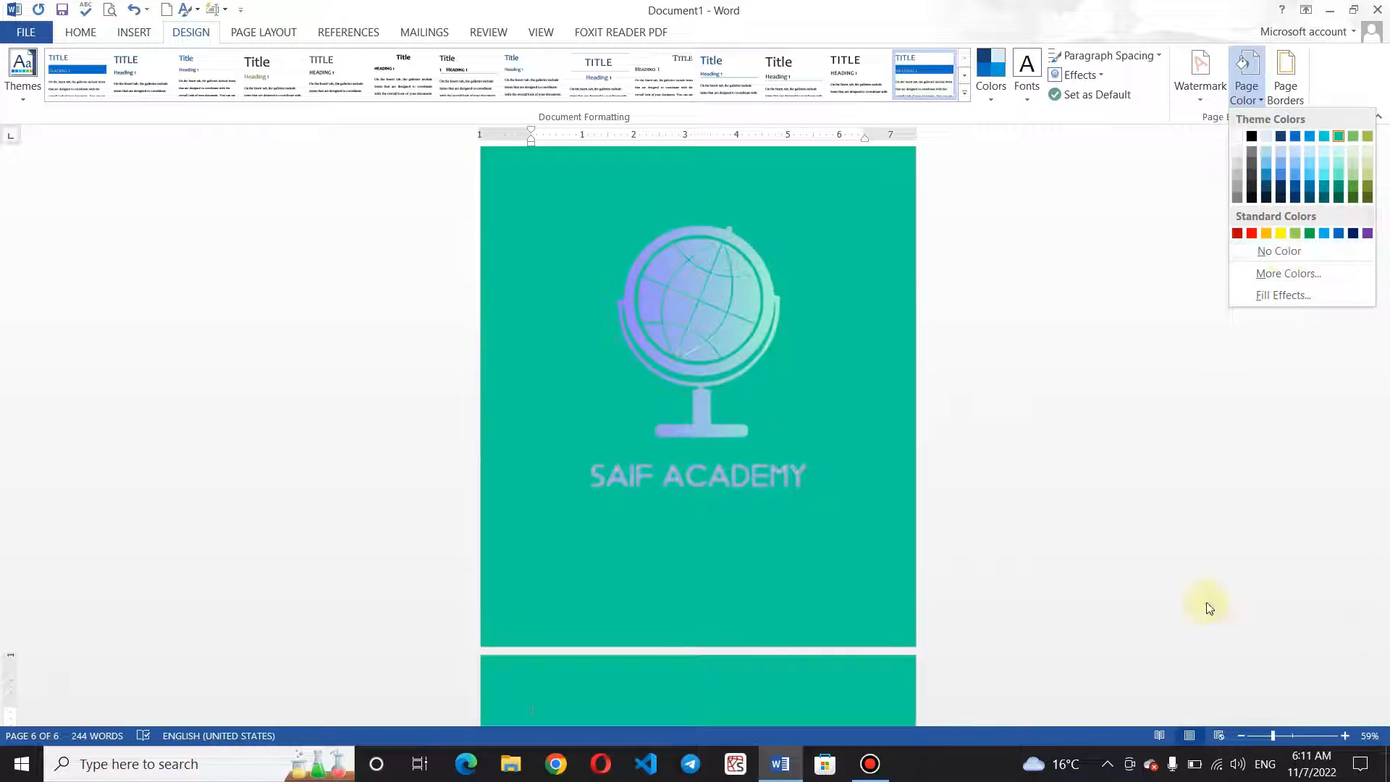
click(736, 445)
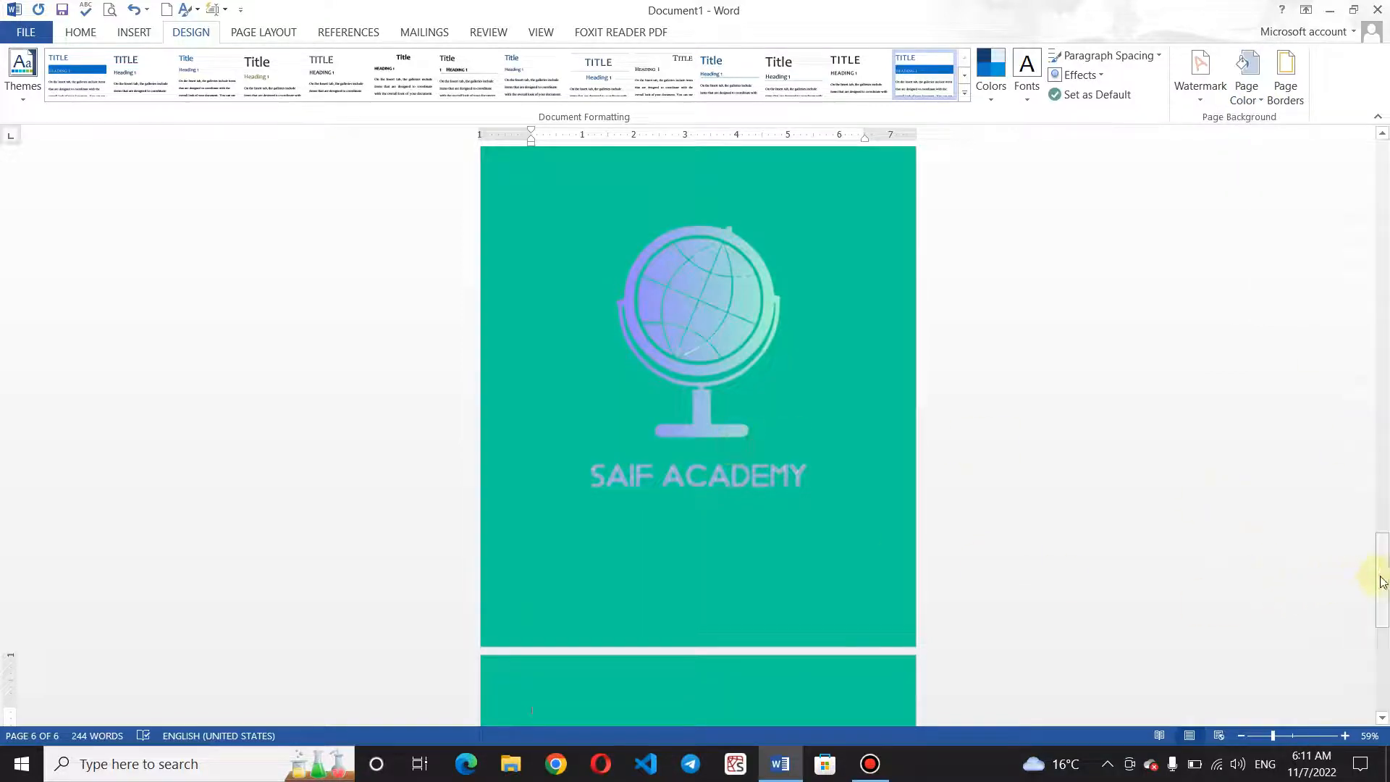
drag(1381, 576, 1341, 136)
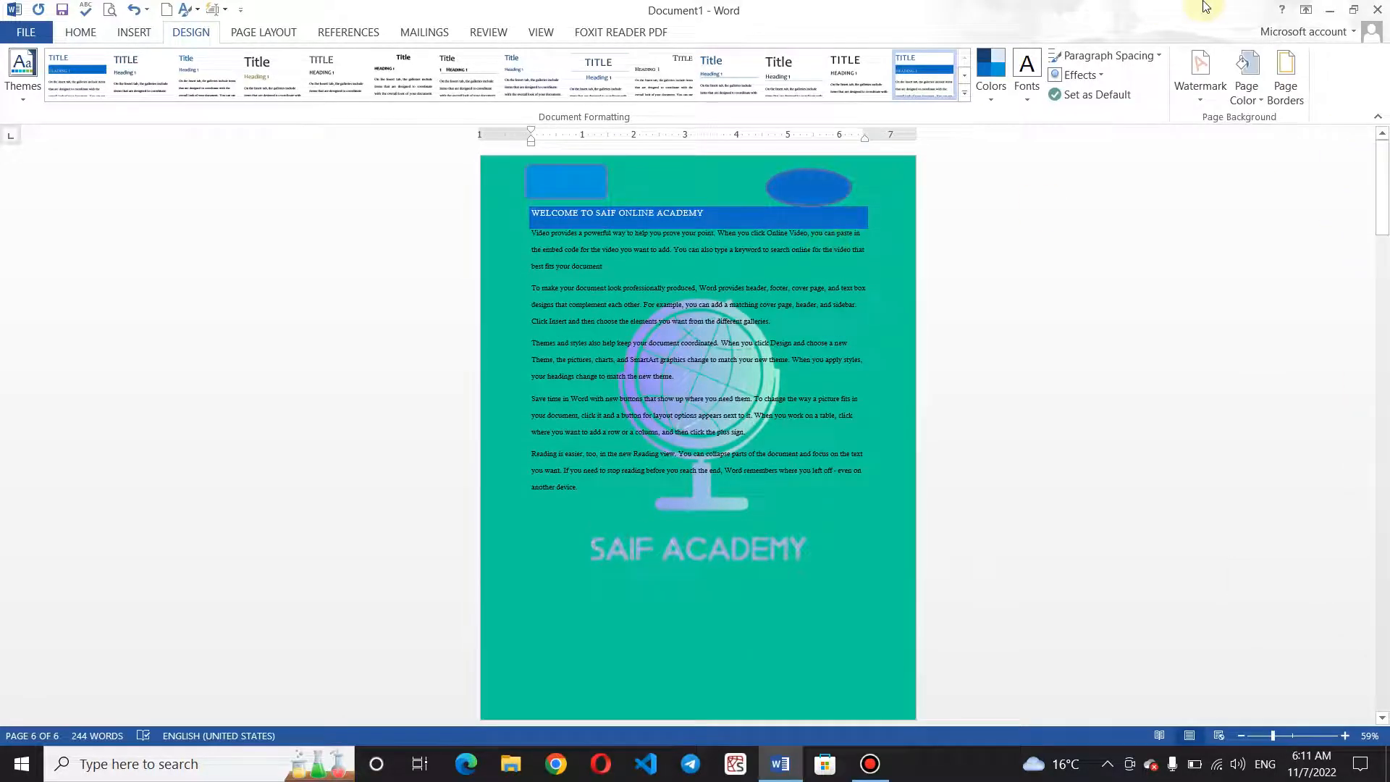
- Start defining a custom RGB page color and set its red value to 39
click(1255, 100)
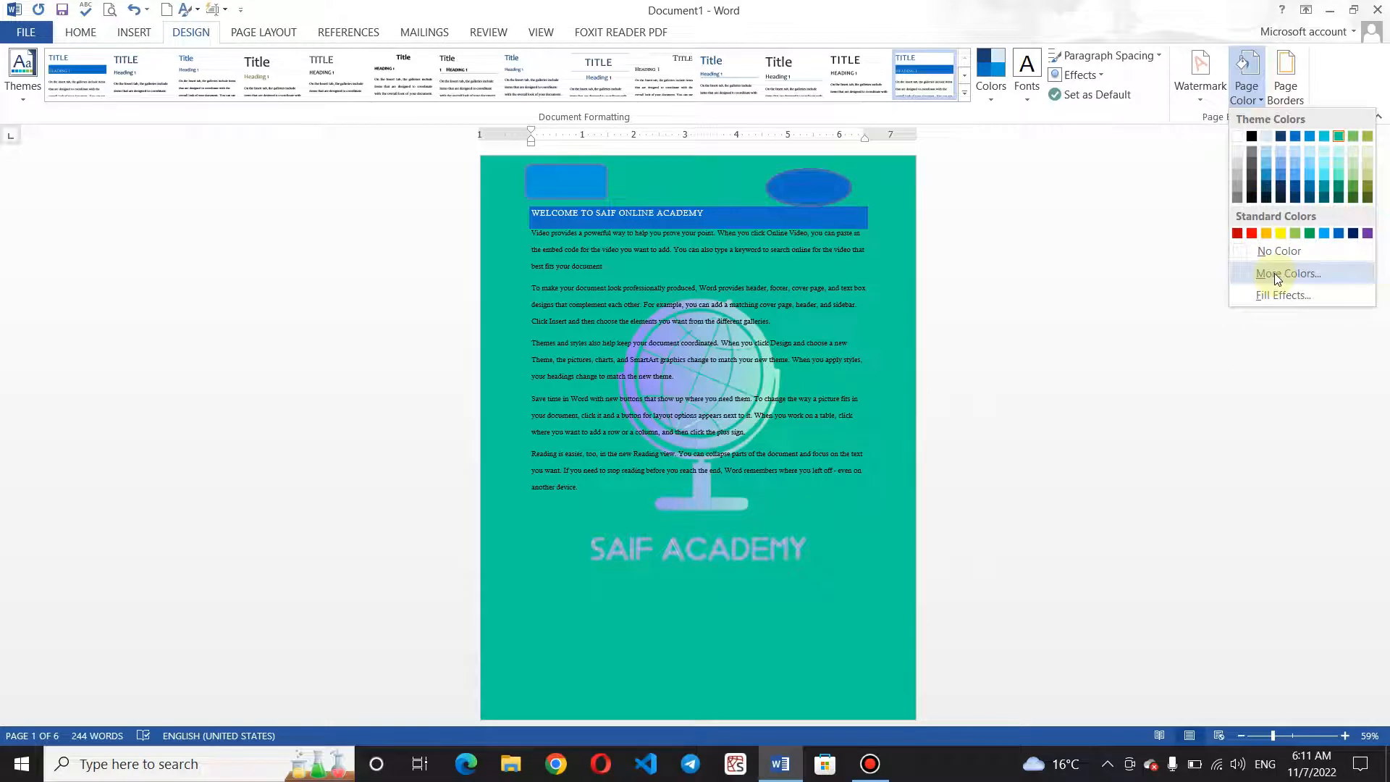
click(1274, 274)
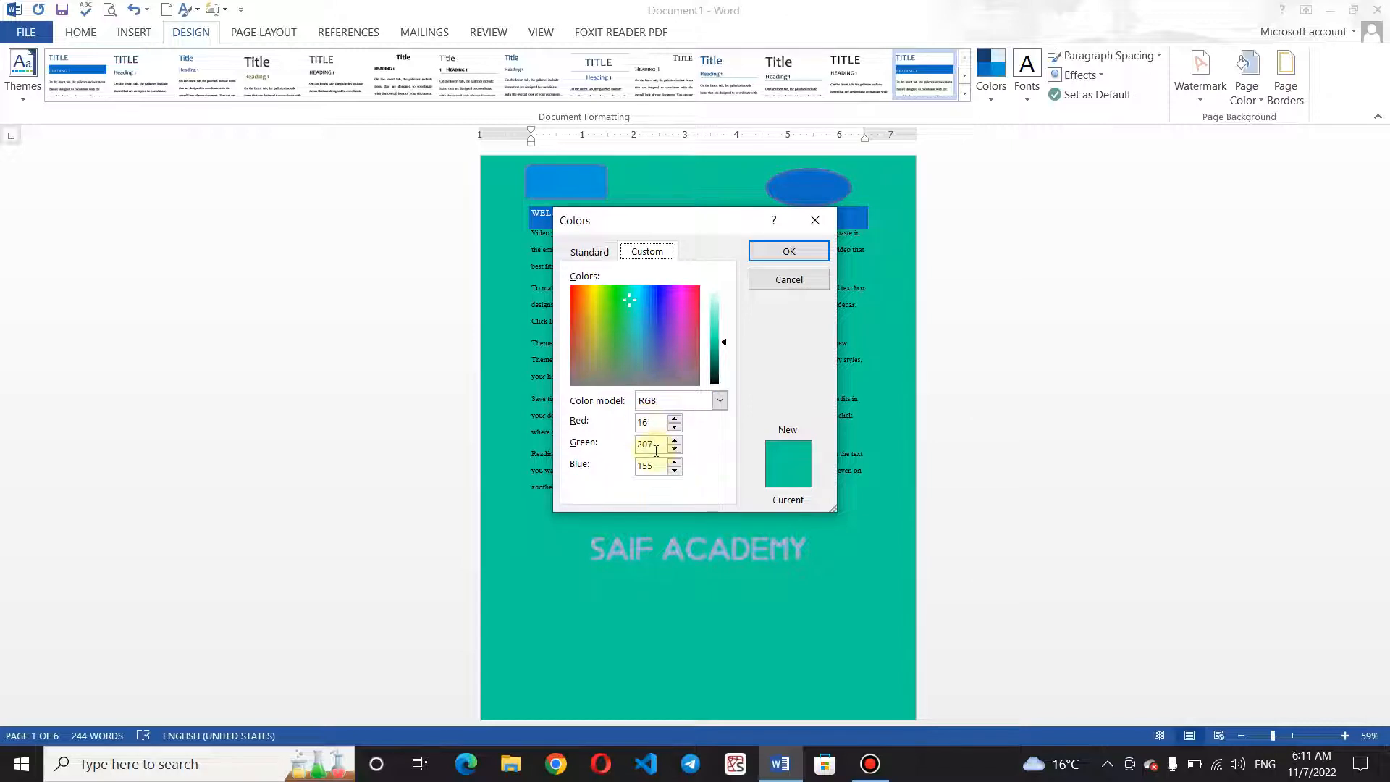
click(674, 419)
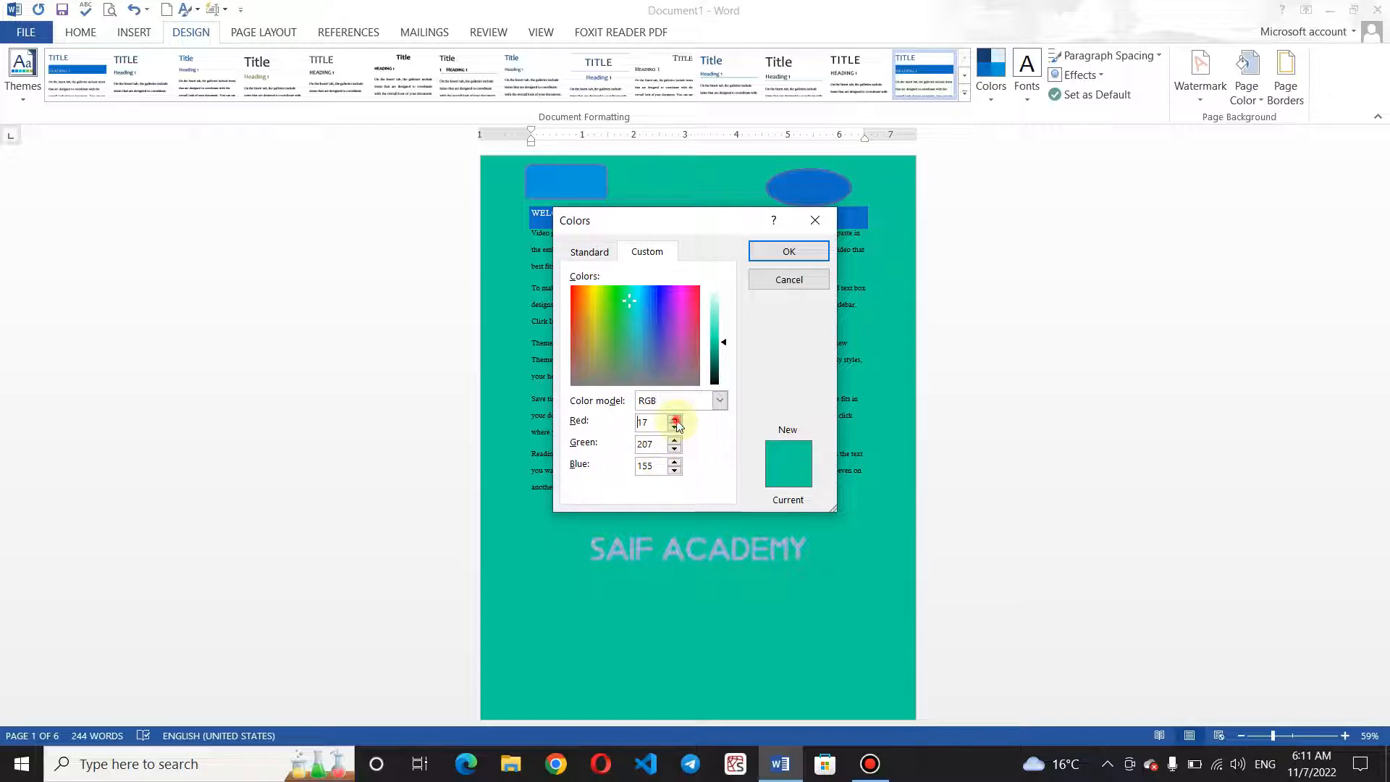
click(676, 420)
click(676, 420)
click(676, 420)
click(676, 420)
click(676, 420)
click(676, 420)
click(676, 419)
click(676, 420)
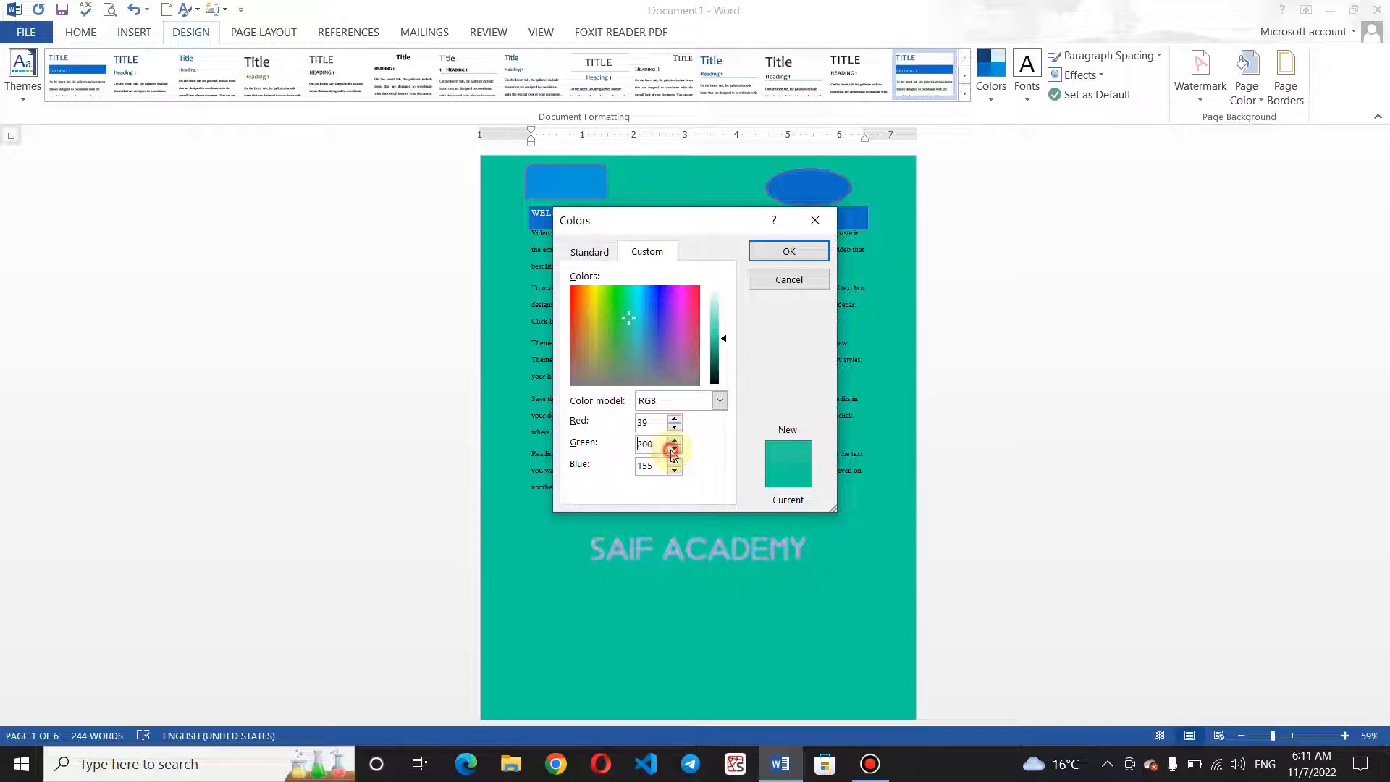
- Set the custom page color's green value to 196 and blue to 159, and apply the color
click(673, 450)
click(674, 450)
click(674, 462)
click(674, 463)
click(674, 462)
click(674, 463)
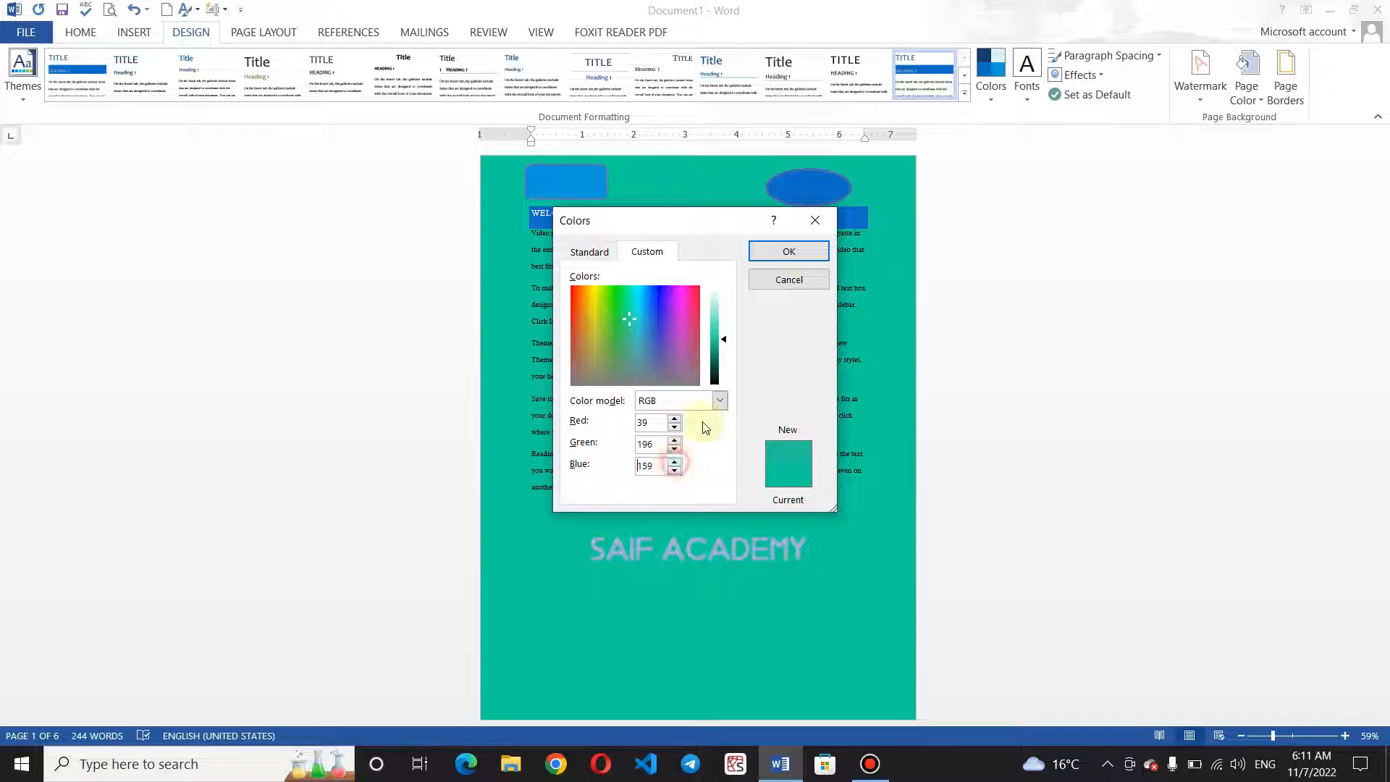
click(788, 253)
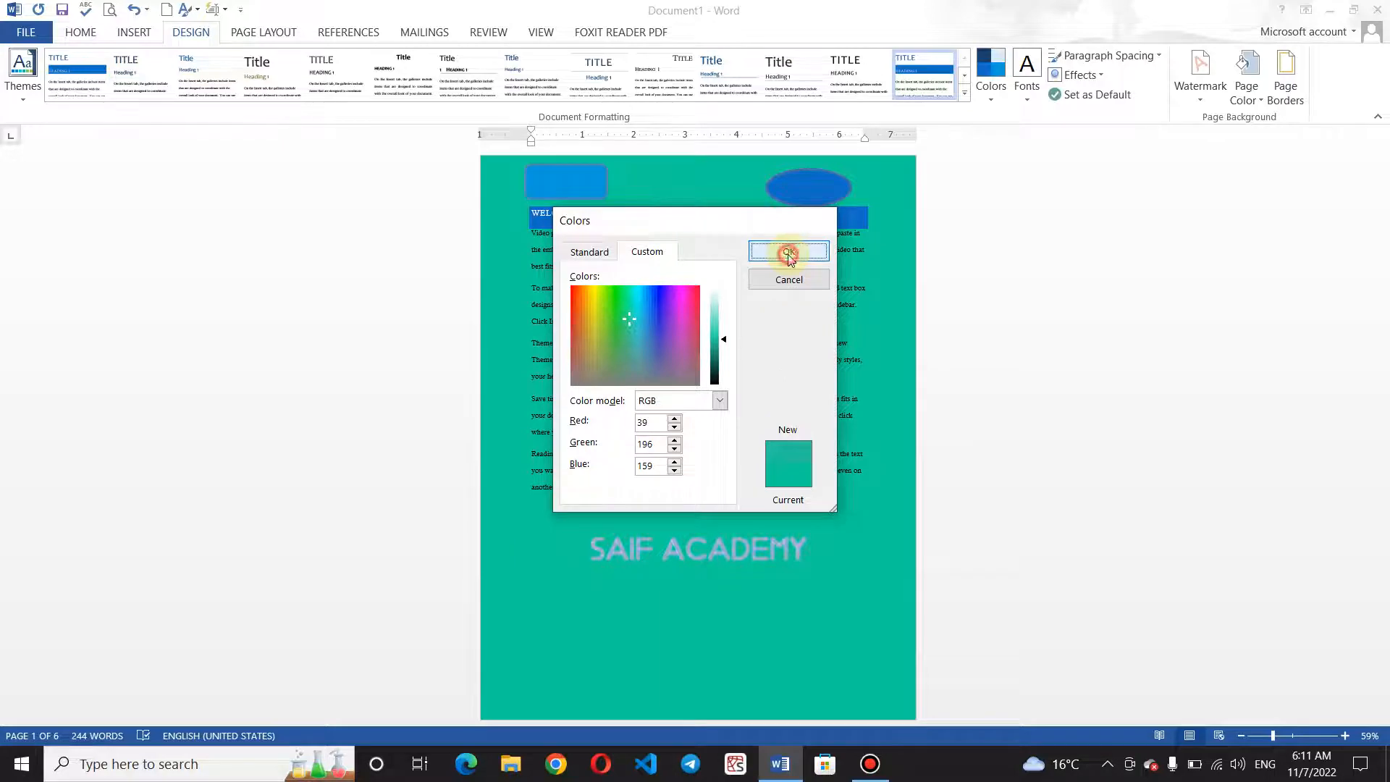
- Set the page color to a deep pink chosen from the standard color palette
click(1262, 96)
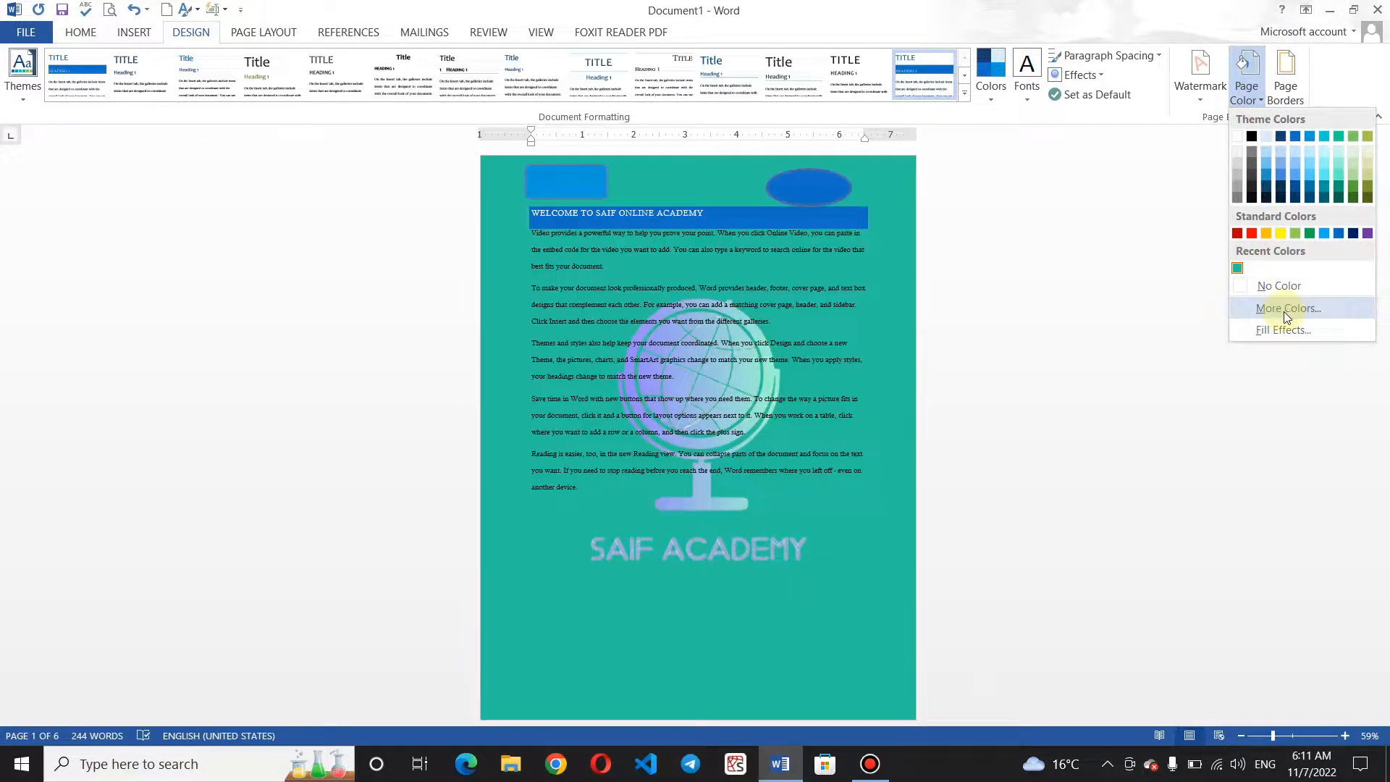
click(1284, 312)
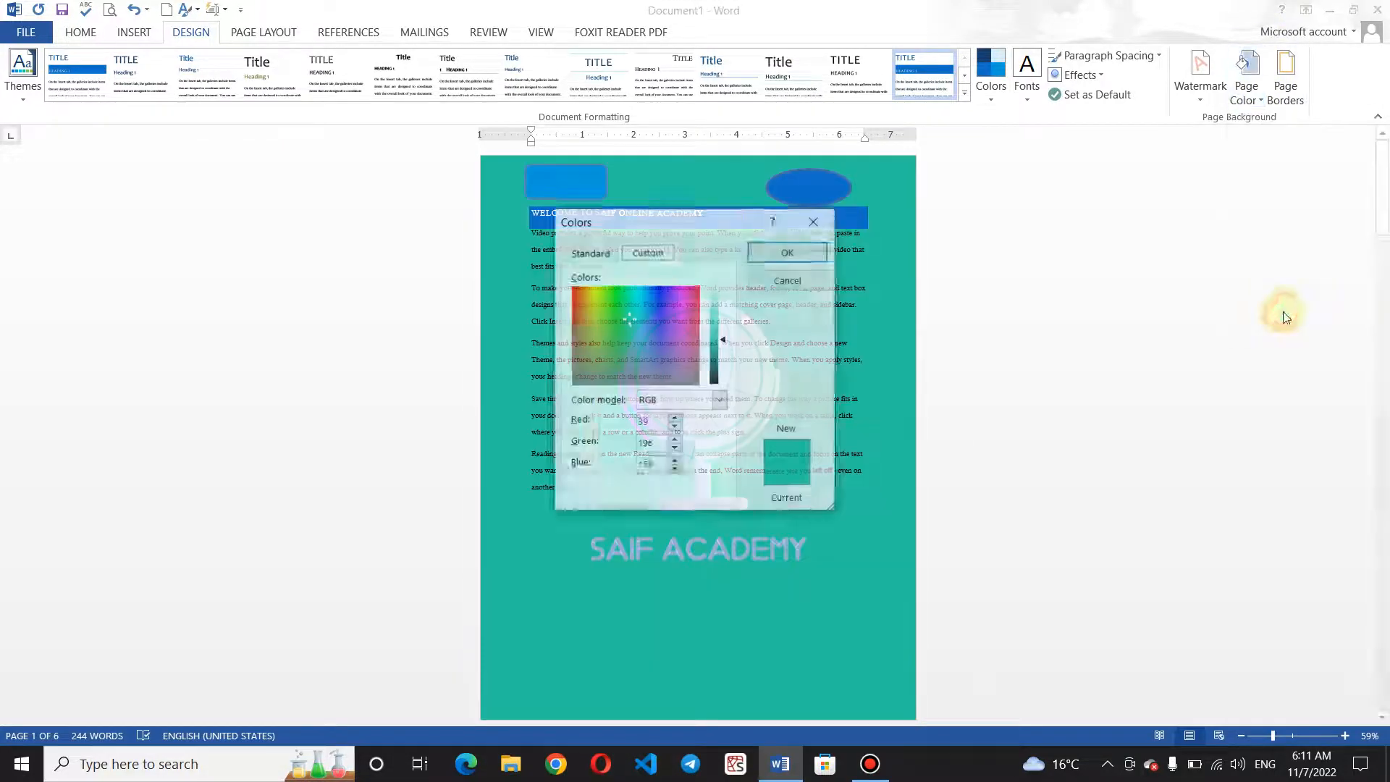
click(593, 252)
click(646, 360)
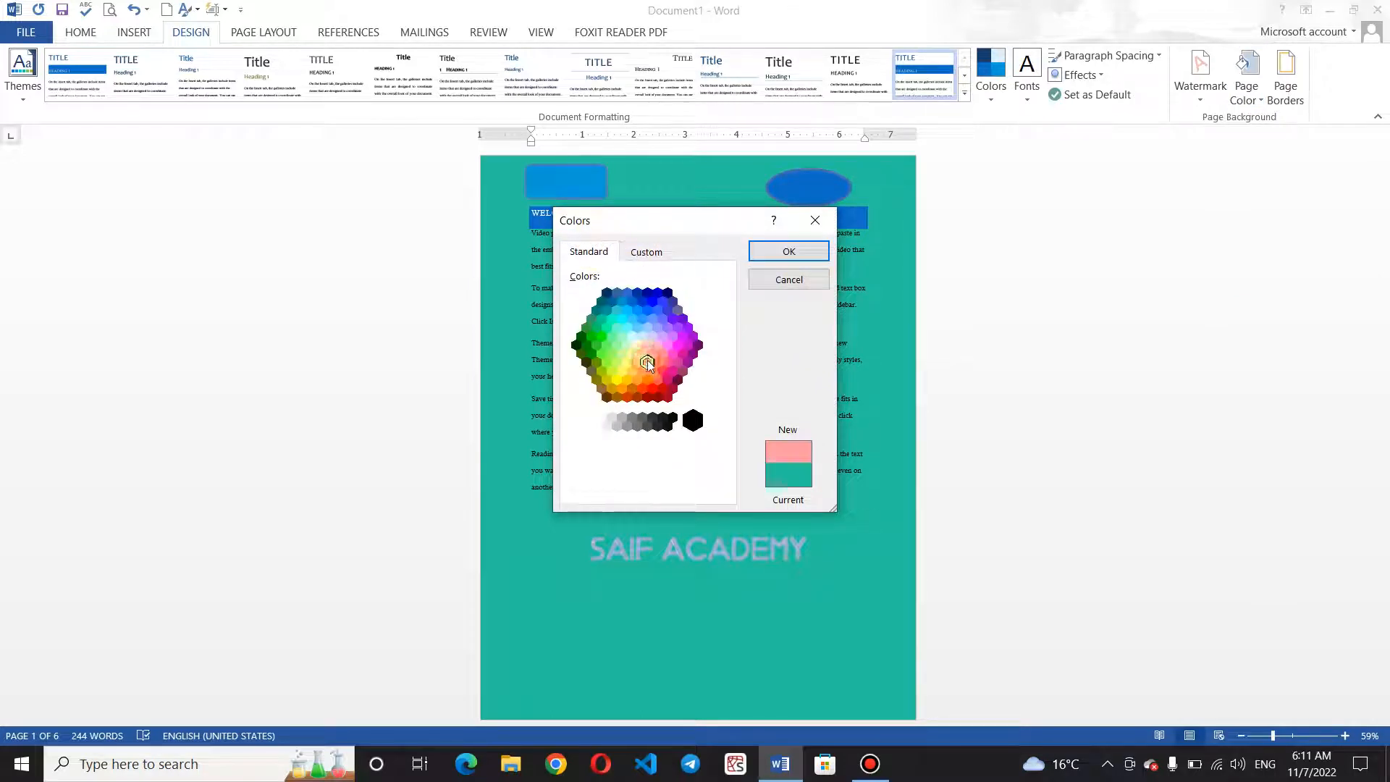
double_click(677, 358)
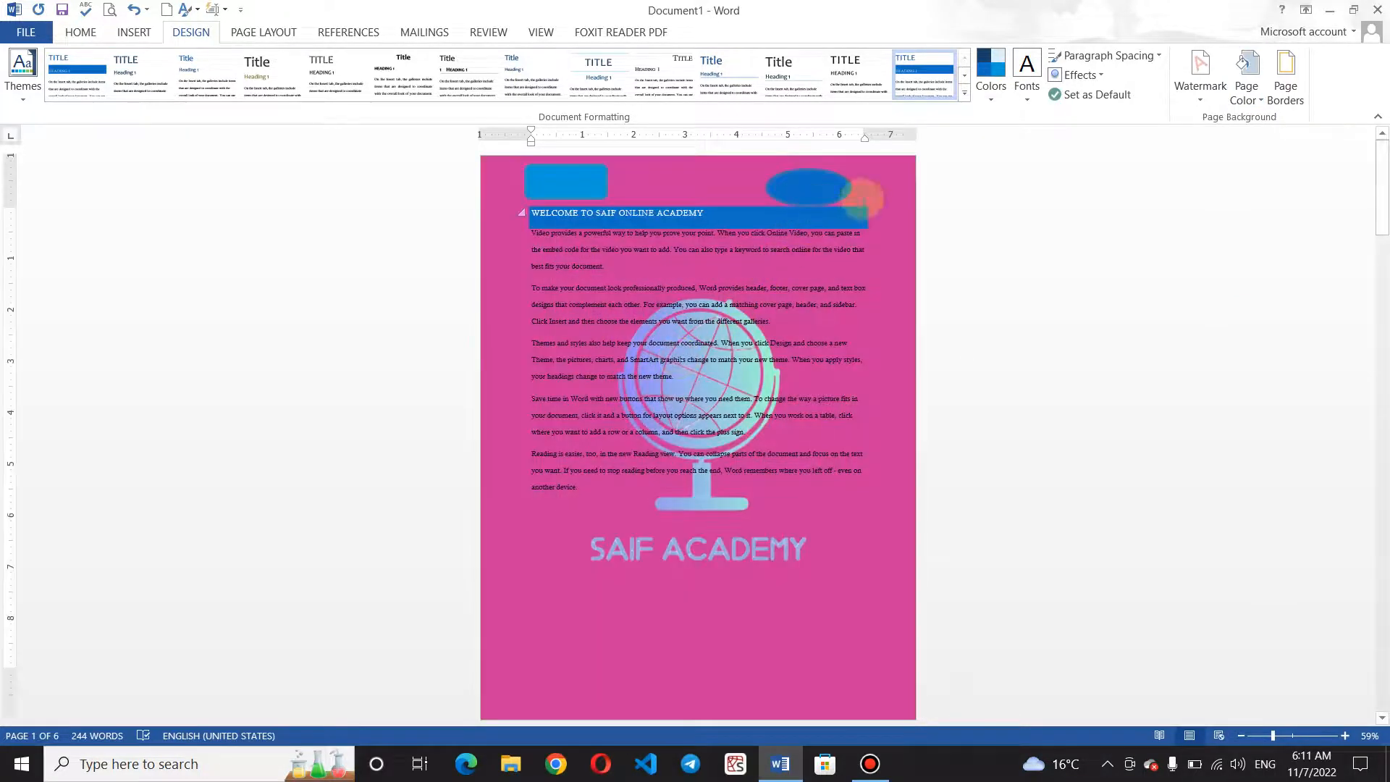
- Start a gradient page fill, try the one-color option and make its shade slightly lighter
click(1247, 93)
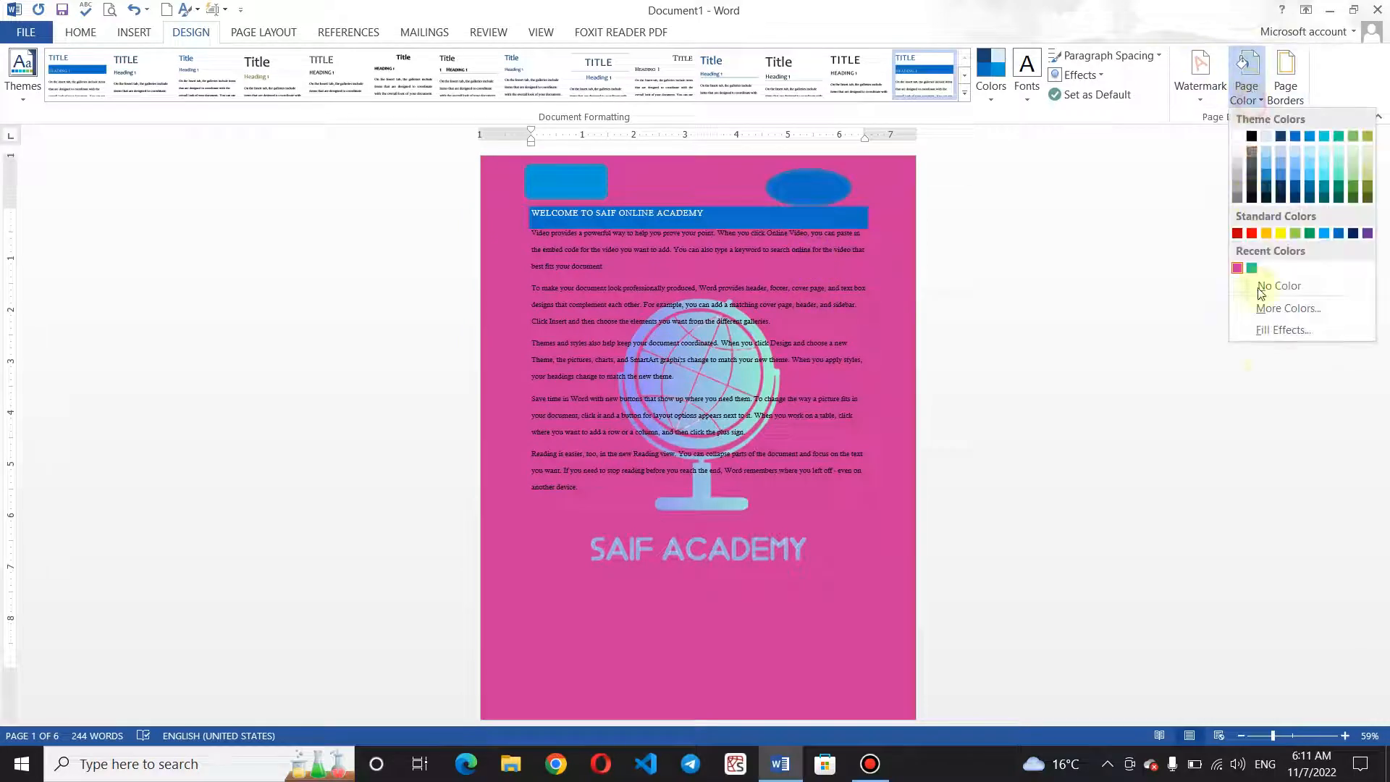
click(1289, 330)
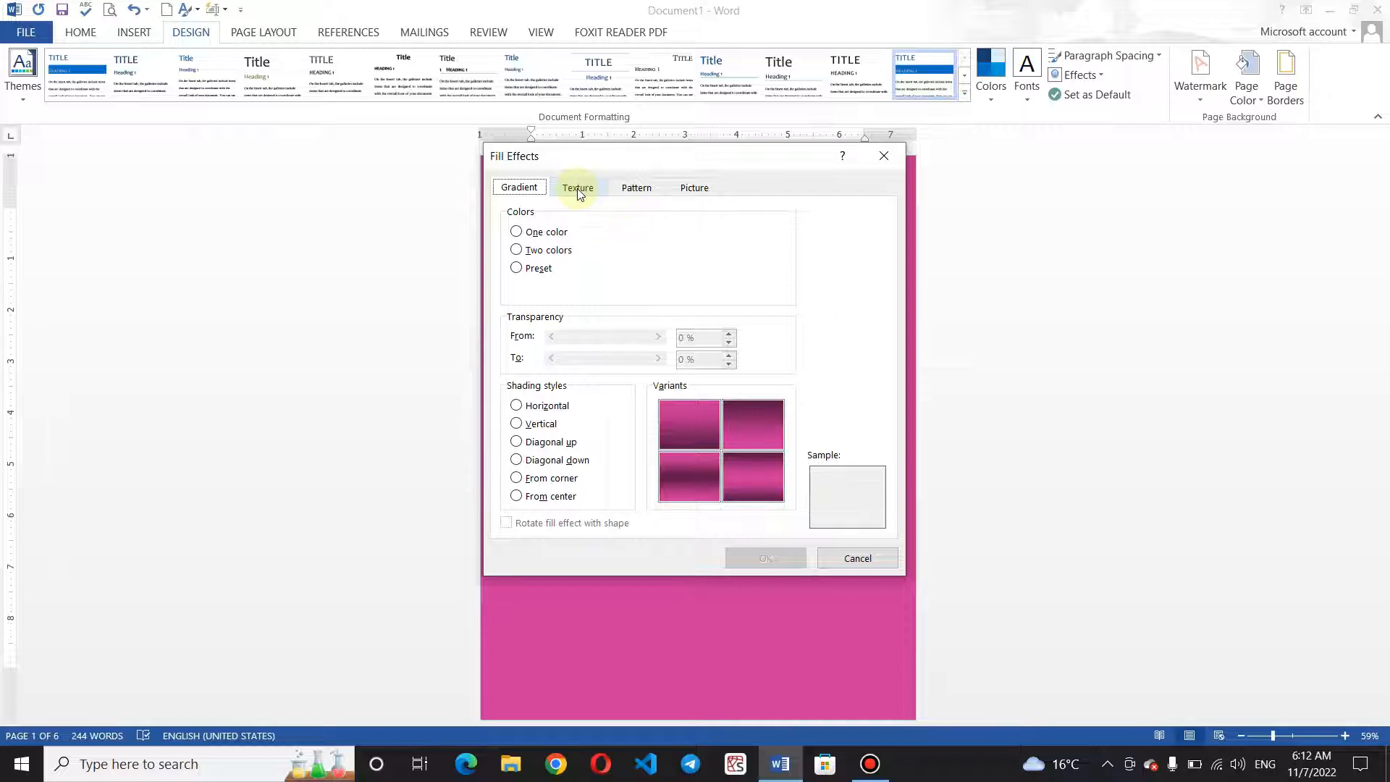
click(517, 232)
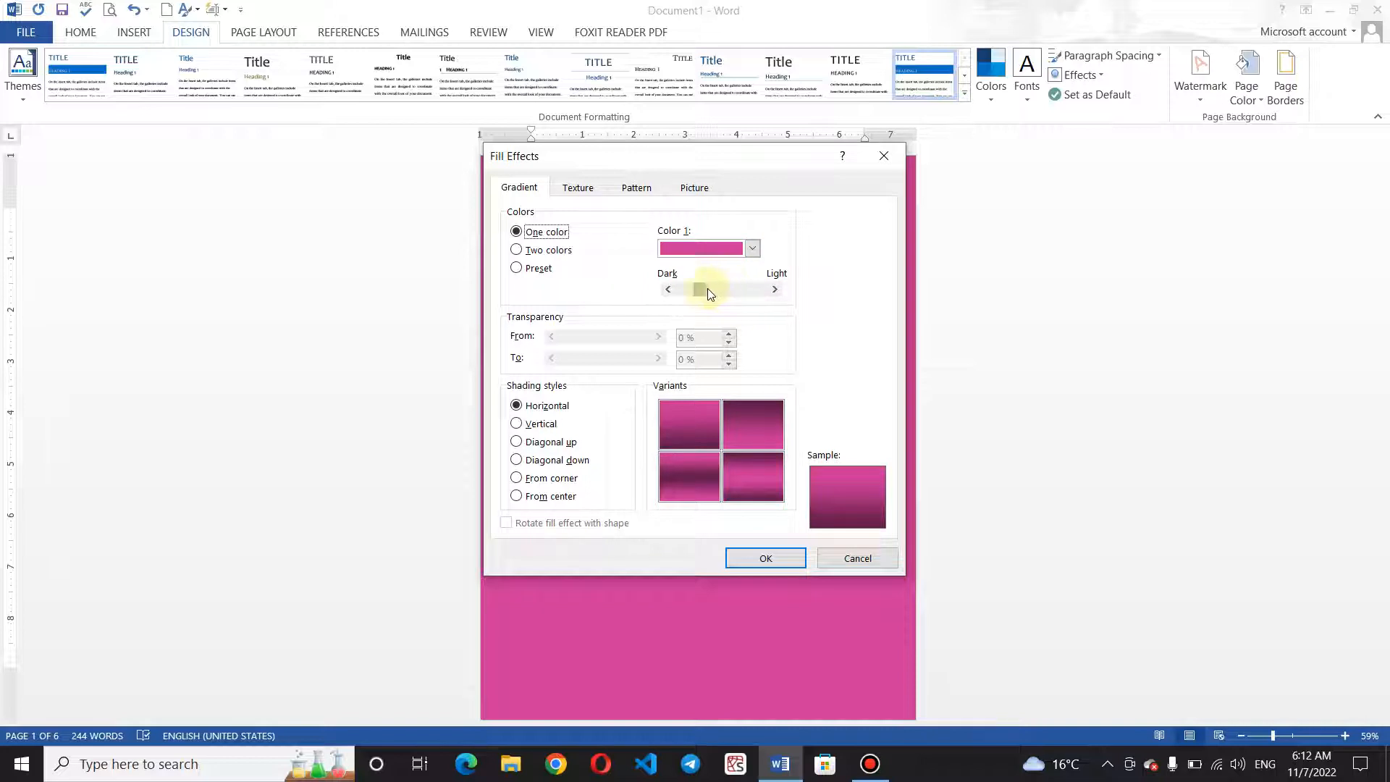
mouse_move(705, 288)
mouse_down()
mouse_move(729, 289)
mouse_move(692, 286)
mouse_move(711, 289)
mouse_up()
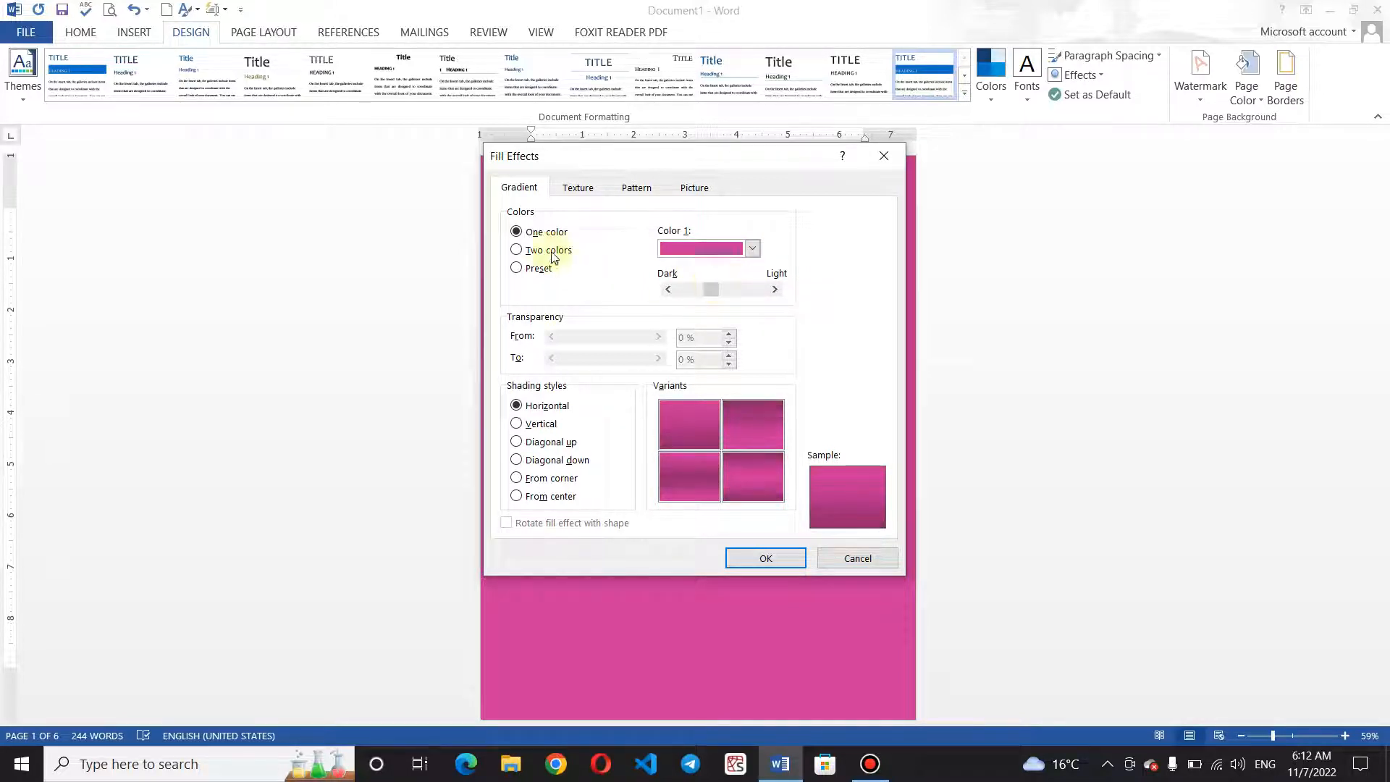
- Try a two-color page gradient with horizontal, vertical, both diagonal, from corner and from center shading, and try the preset gradient
click(517, 251)
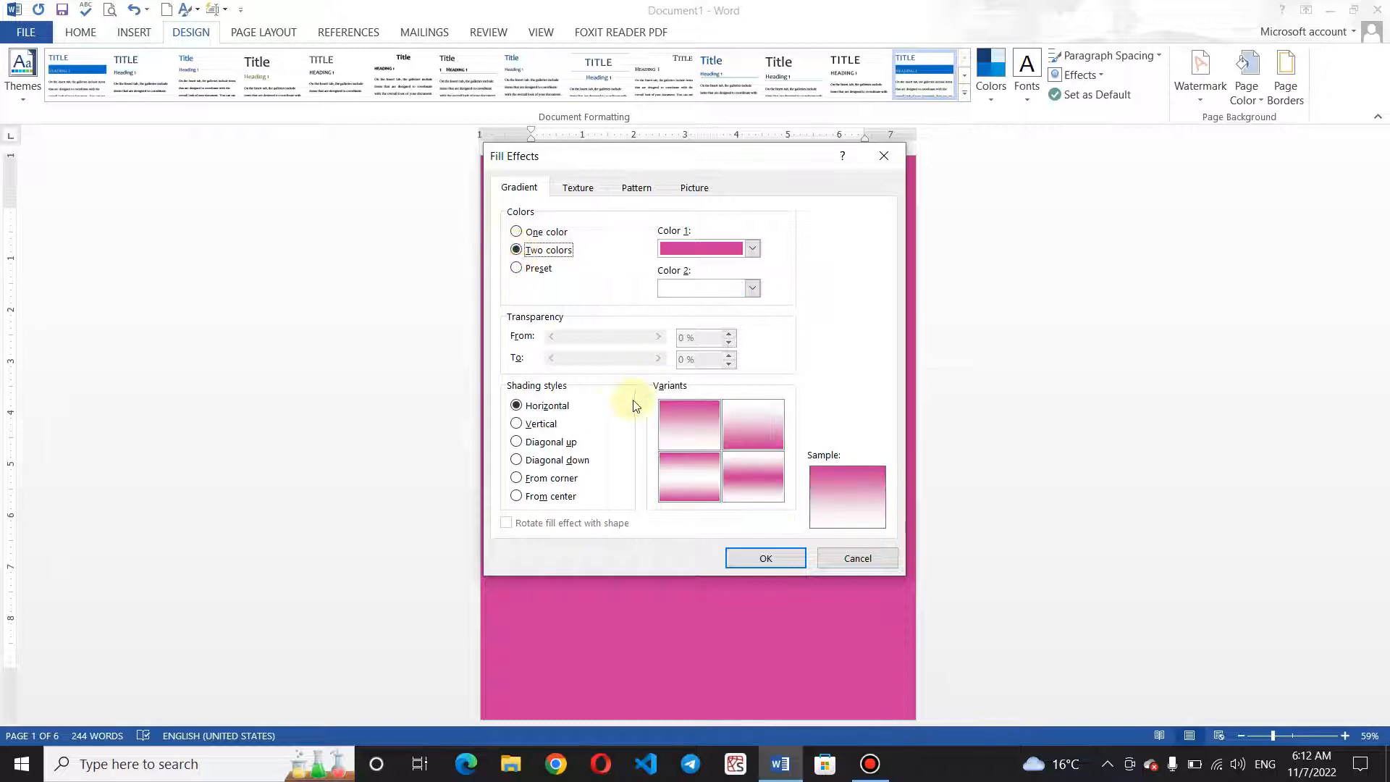
click(516, 425)
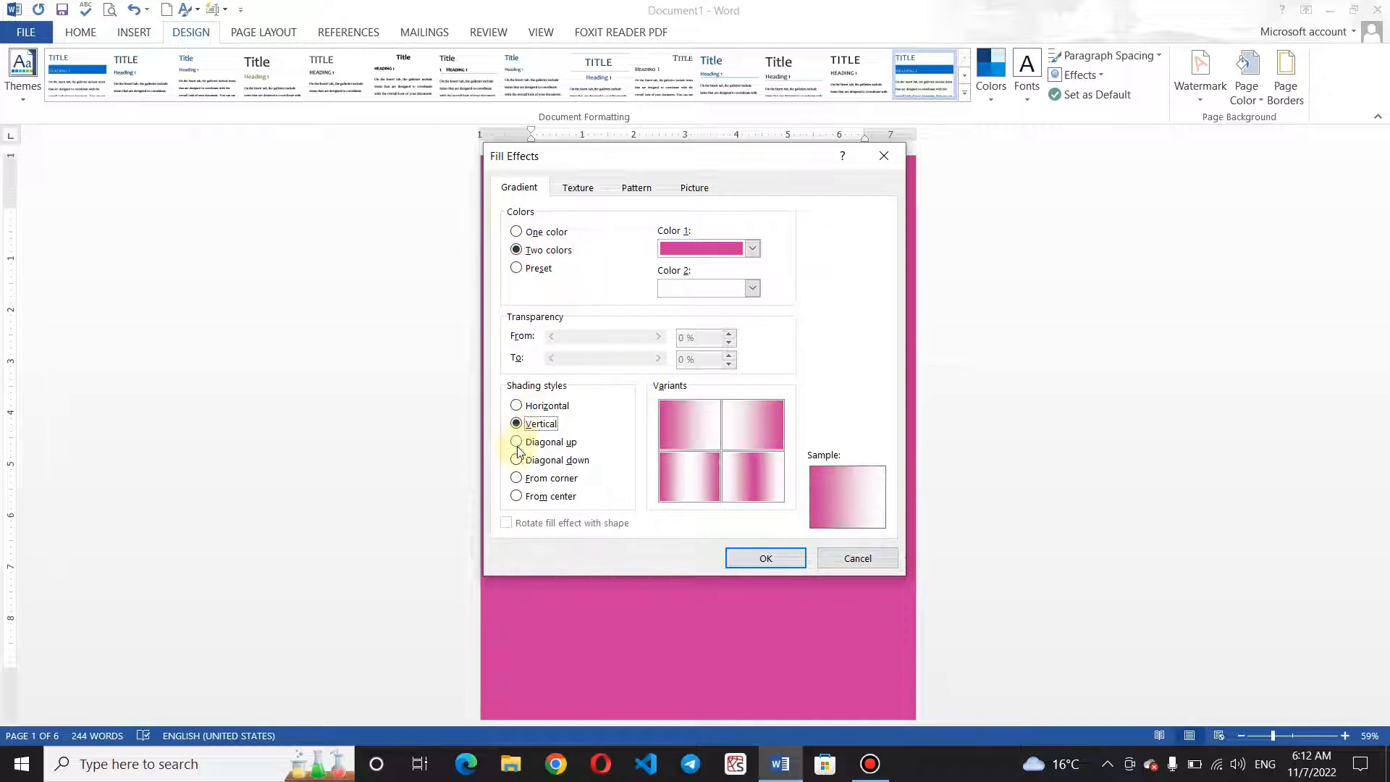
click(517, 442)
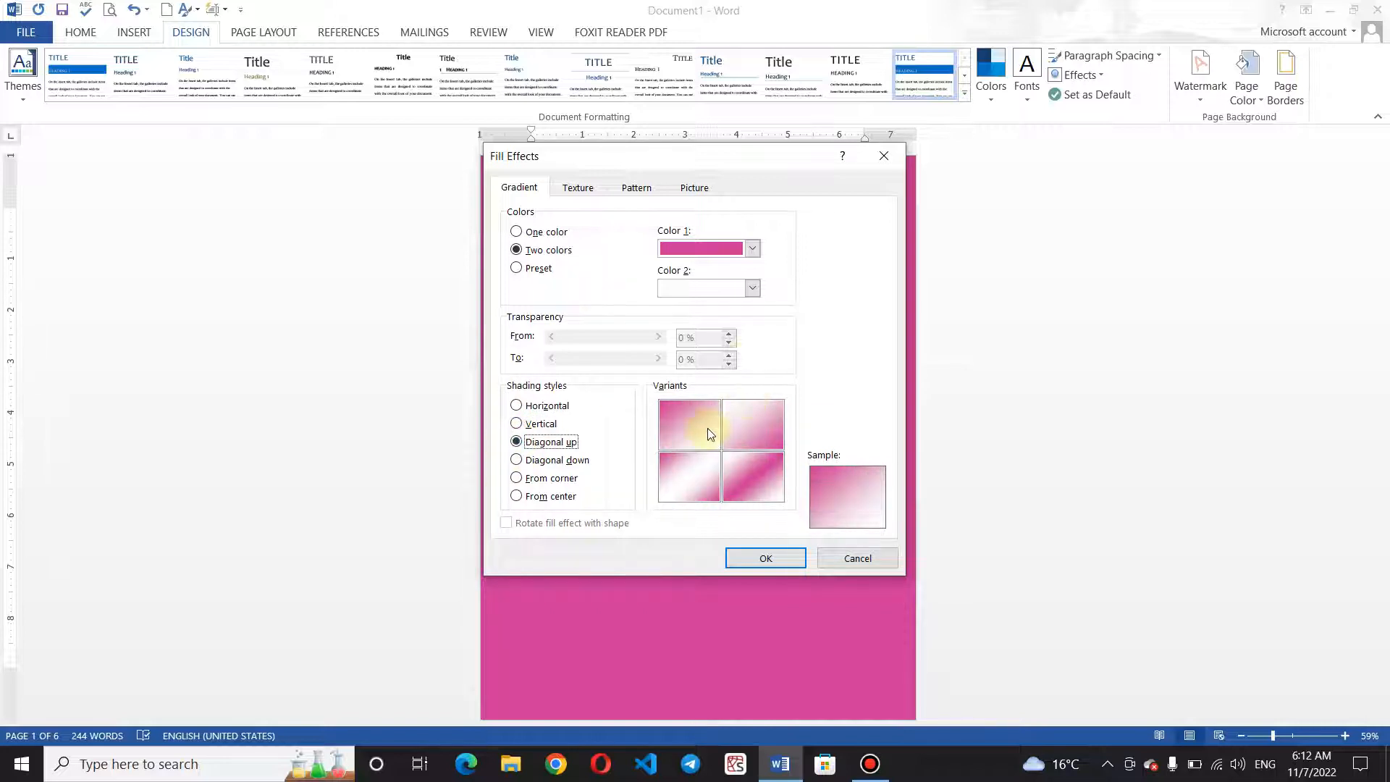
click(516, 461)
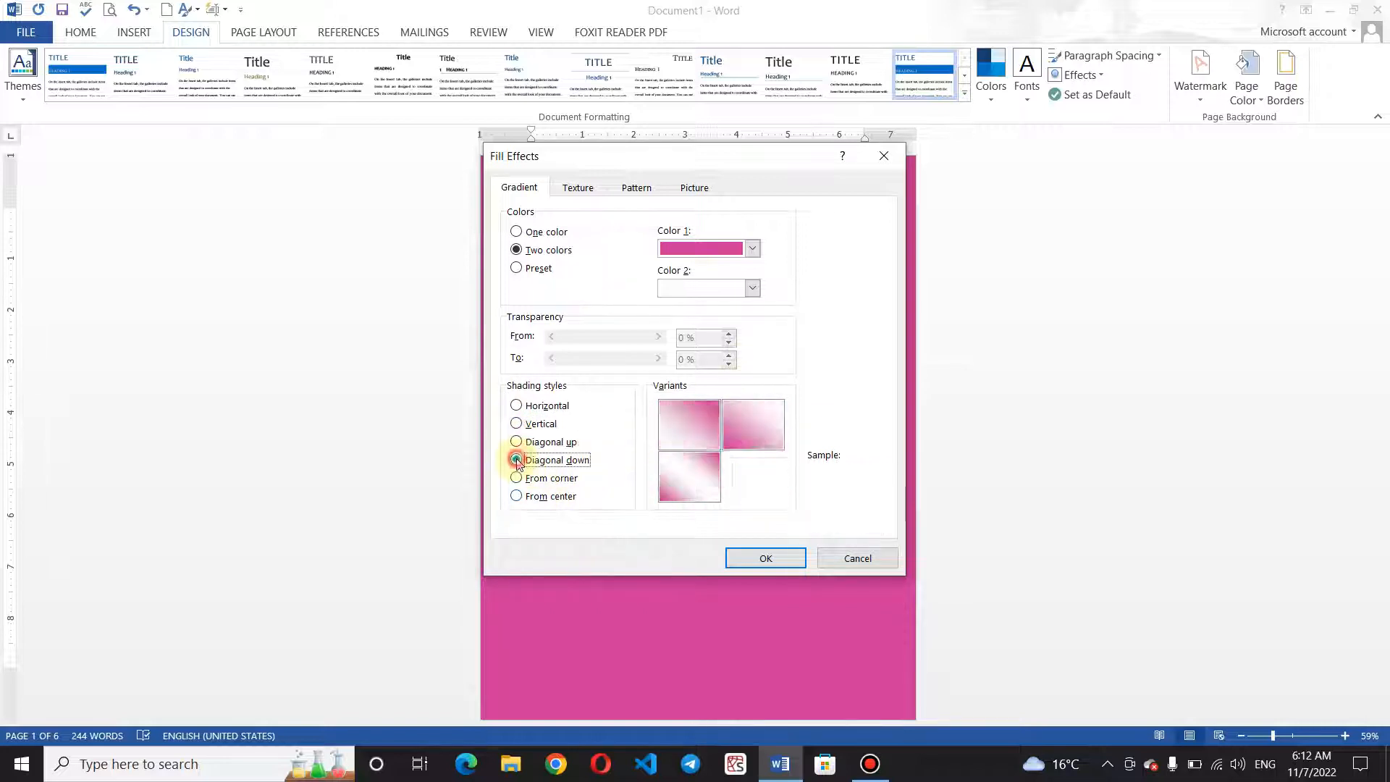
click(516, 477)
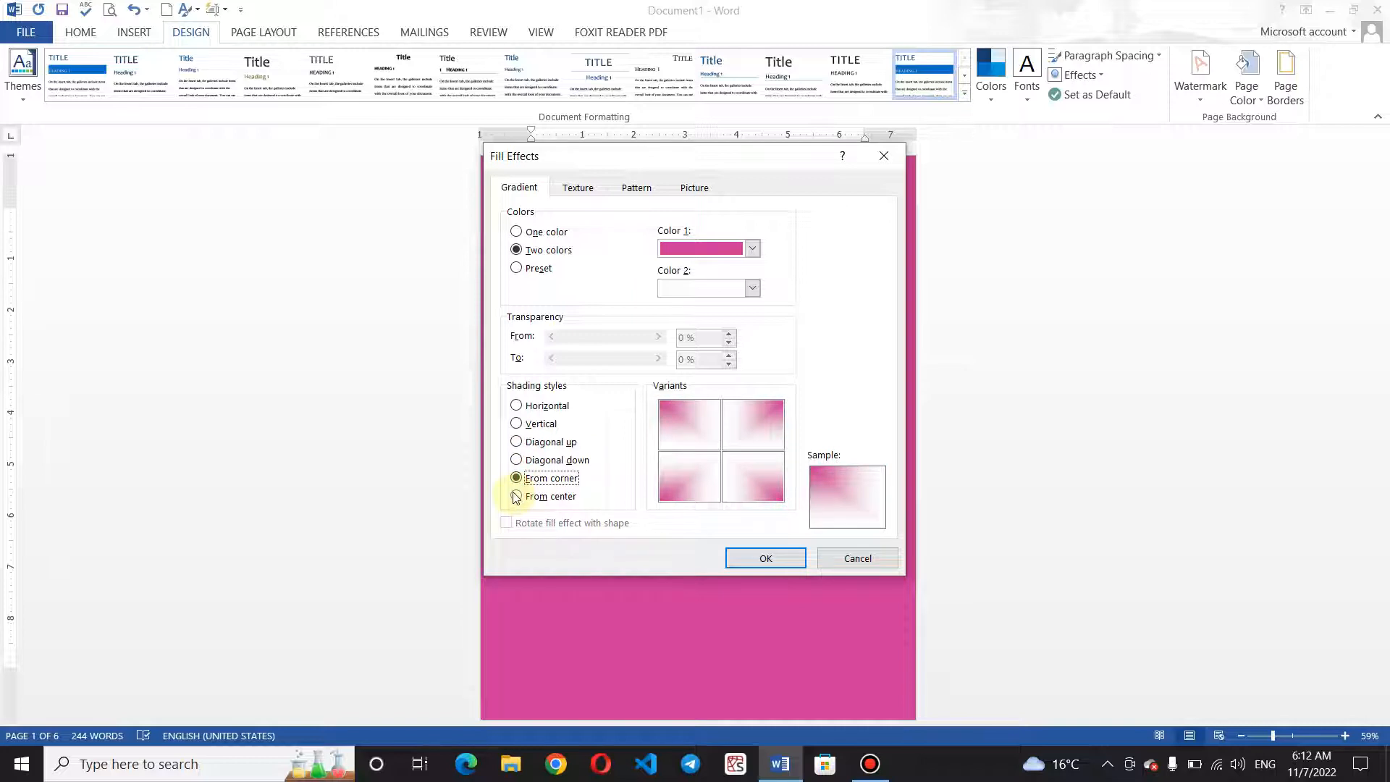
click(516, 496)
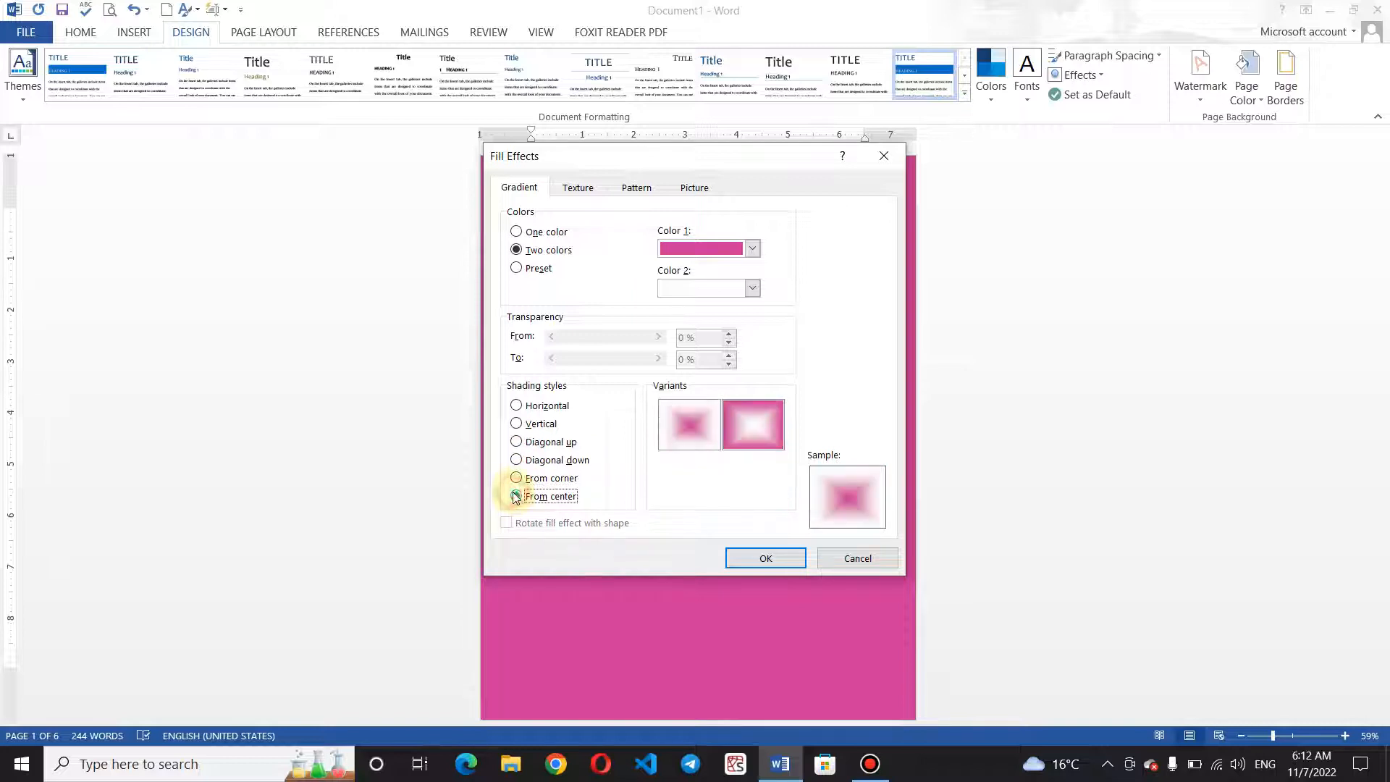
click(519, 407)
click(519, 424)
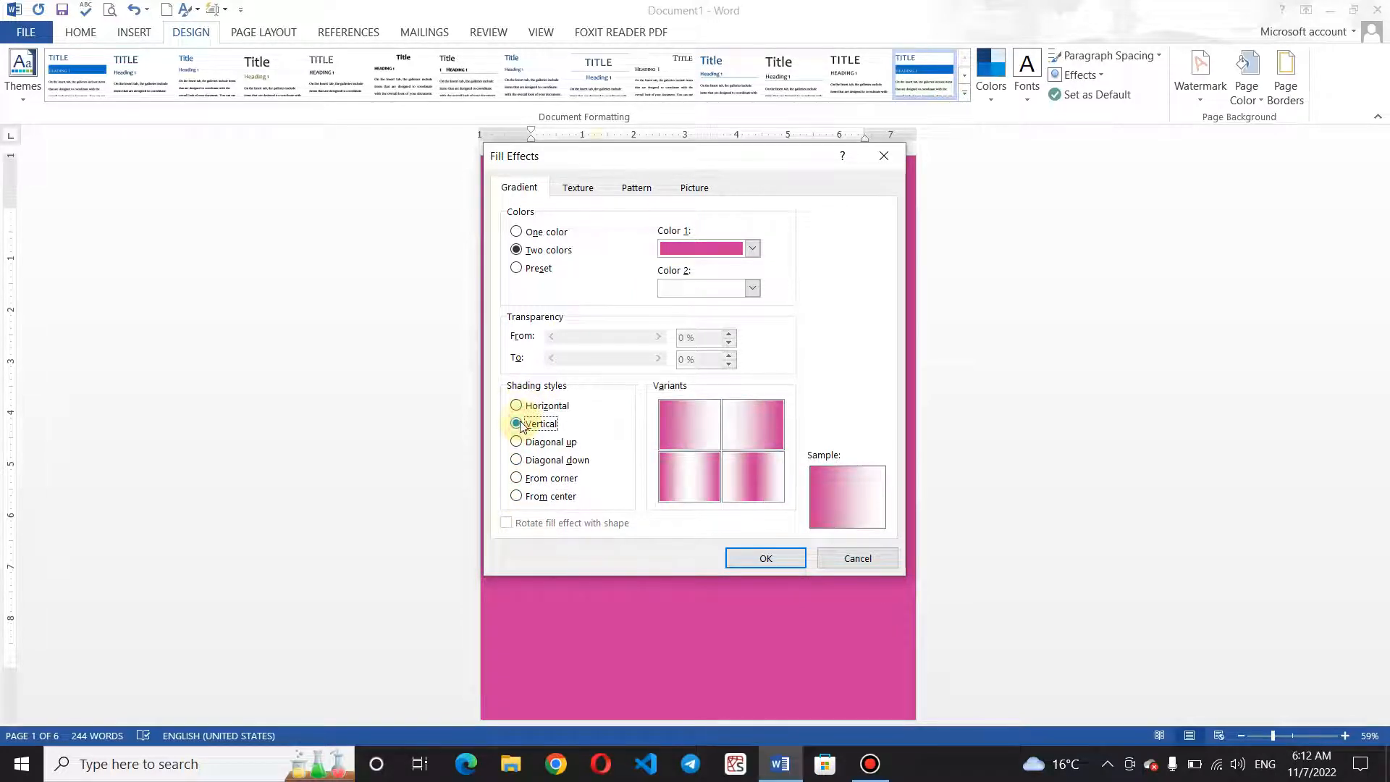
click(517, 268)
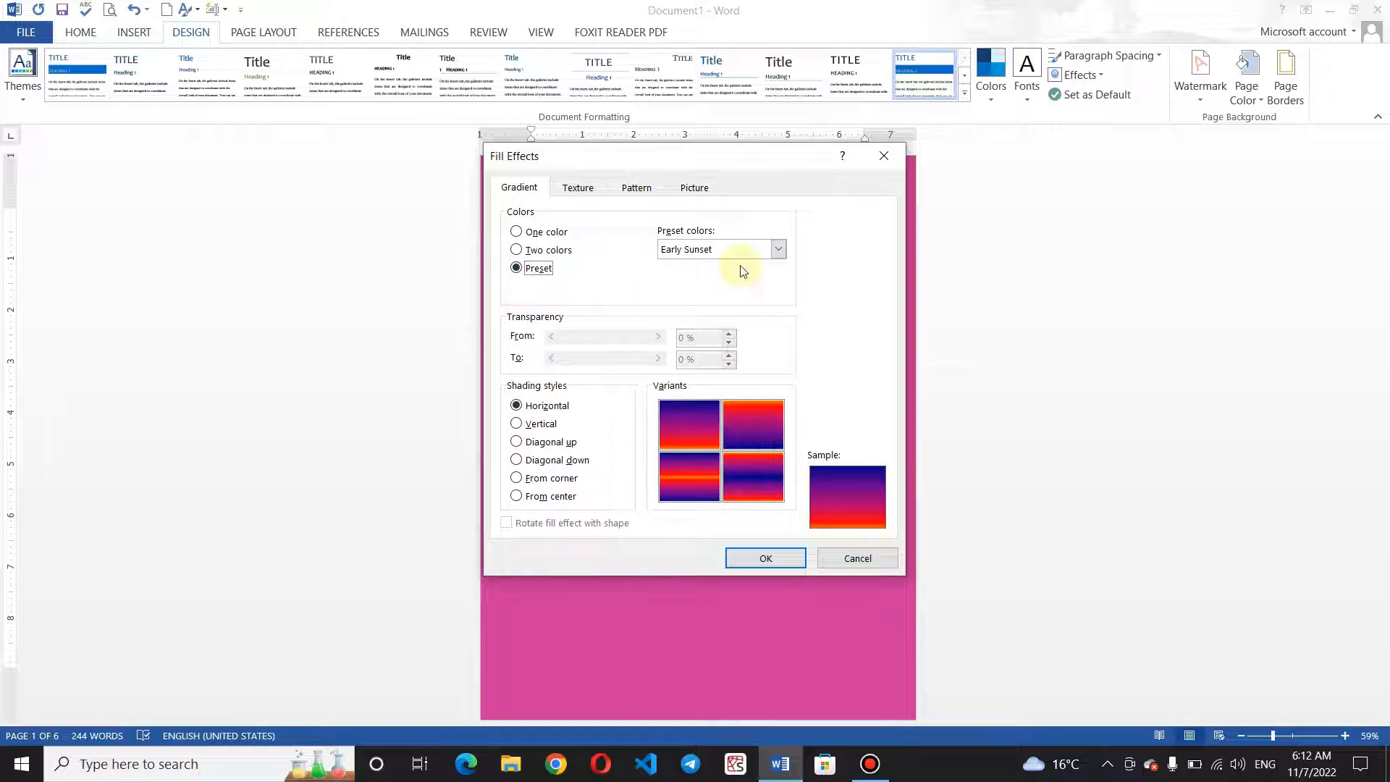
- Try the Canvas and Brown marble textures, and apply the blue Denim texture as the page background
click(581, 189)
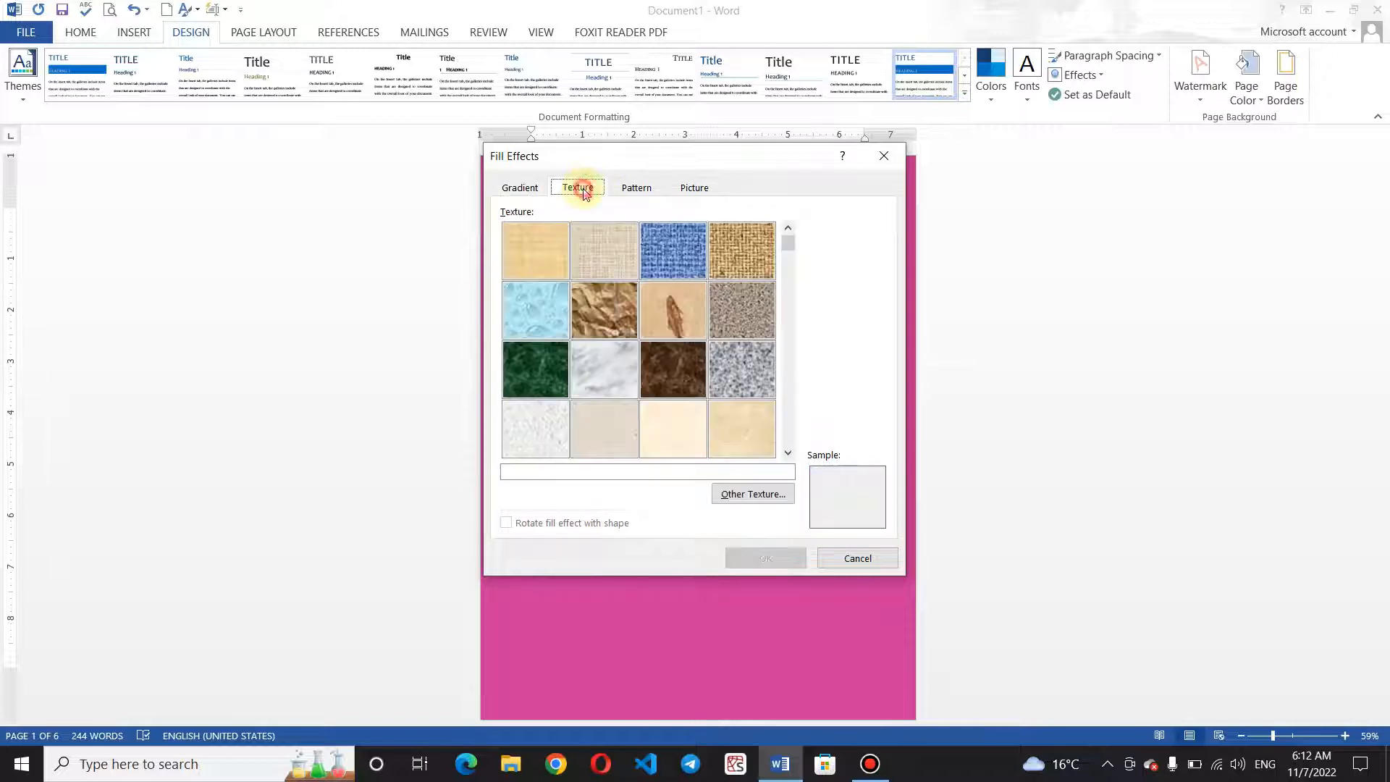
click(622, 251)
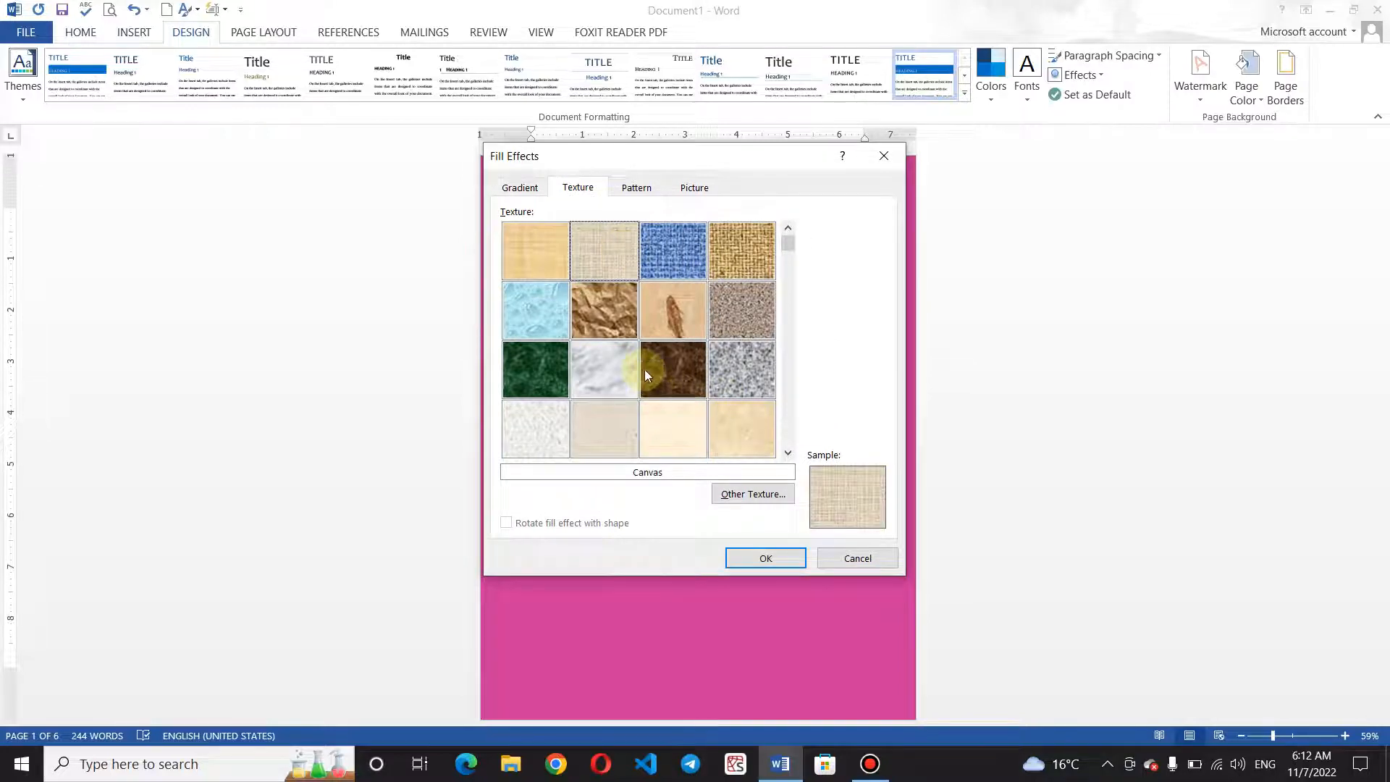
click(671, 398)
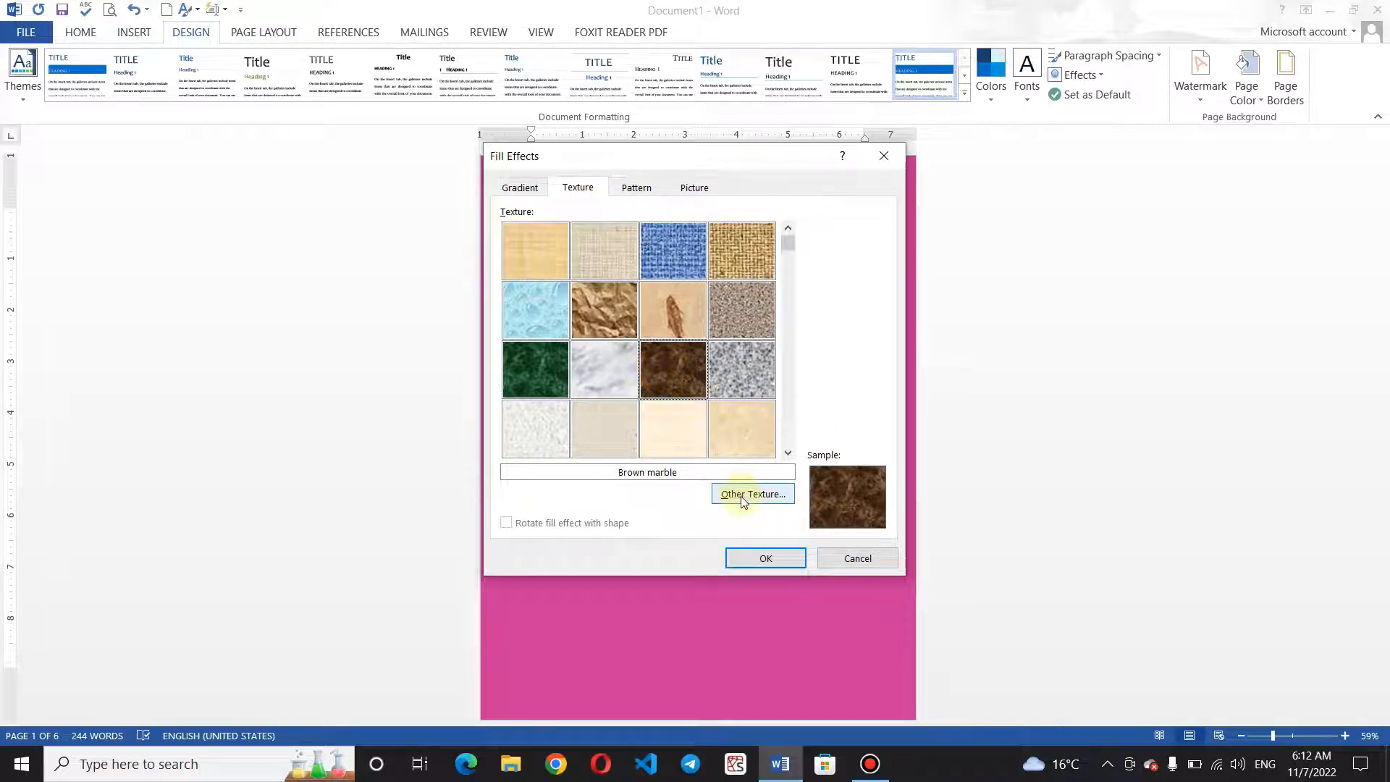
click(662, 239)
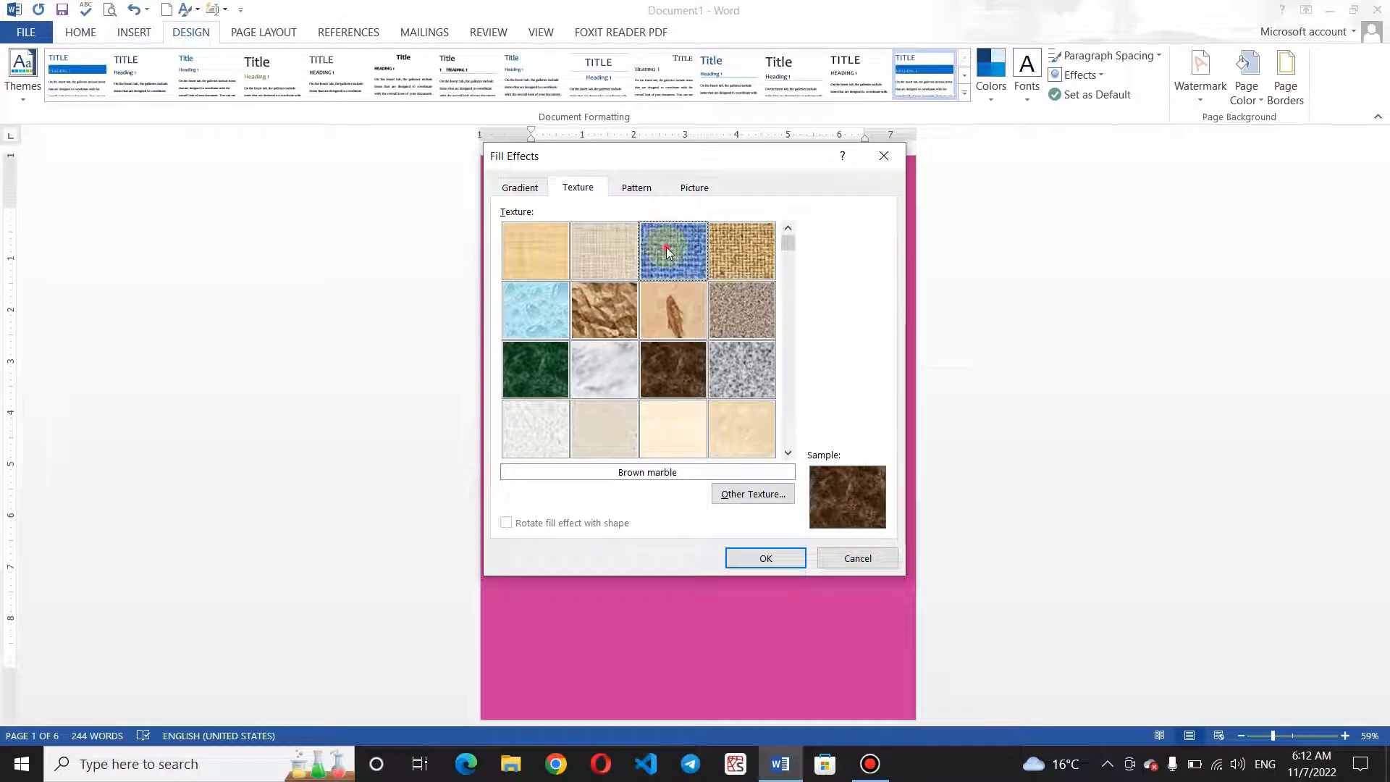
click(760, 559)
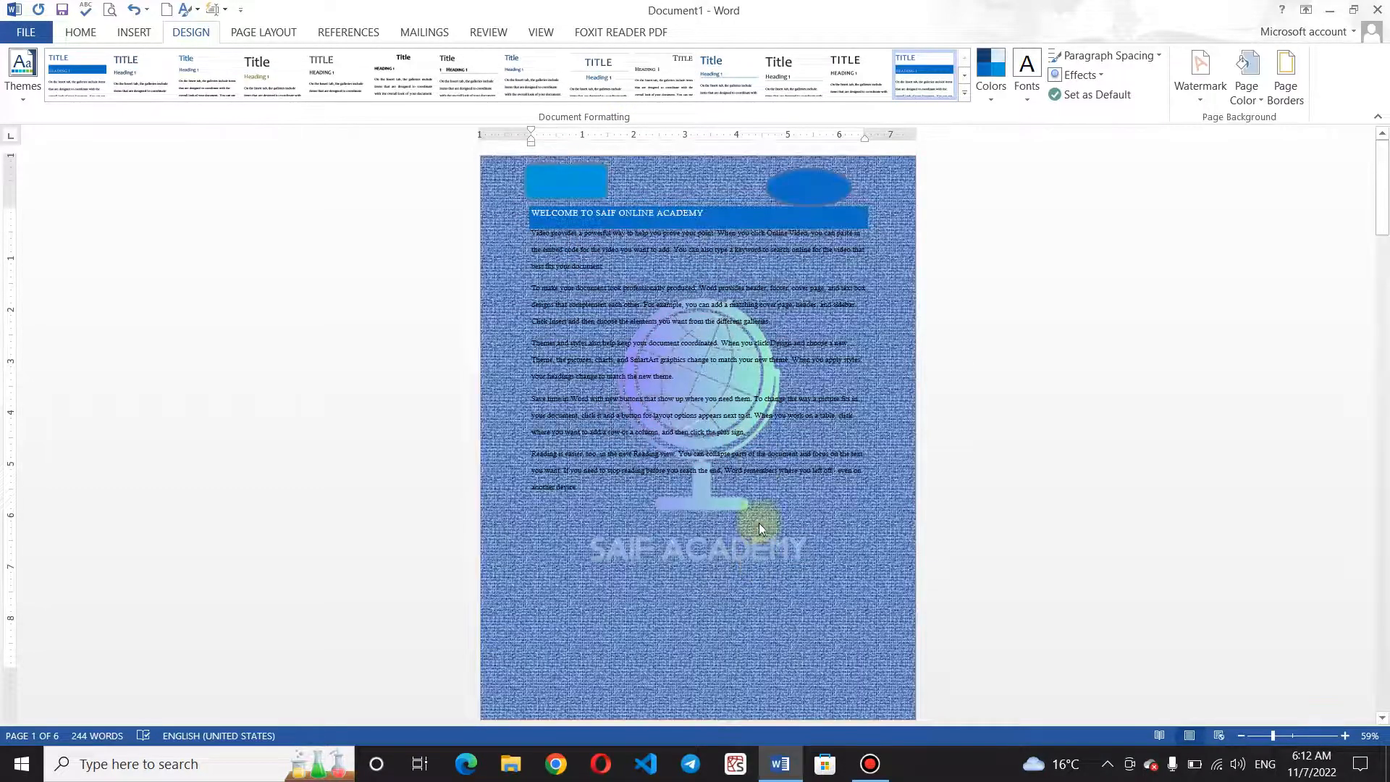
- Apply the Dark downward diagonal pattern as the page background with the solid olive green theme color as foreground
click(1246, 85)
click(1263, 332)
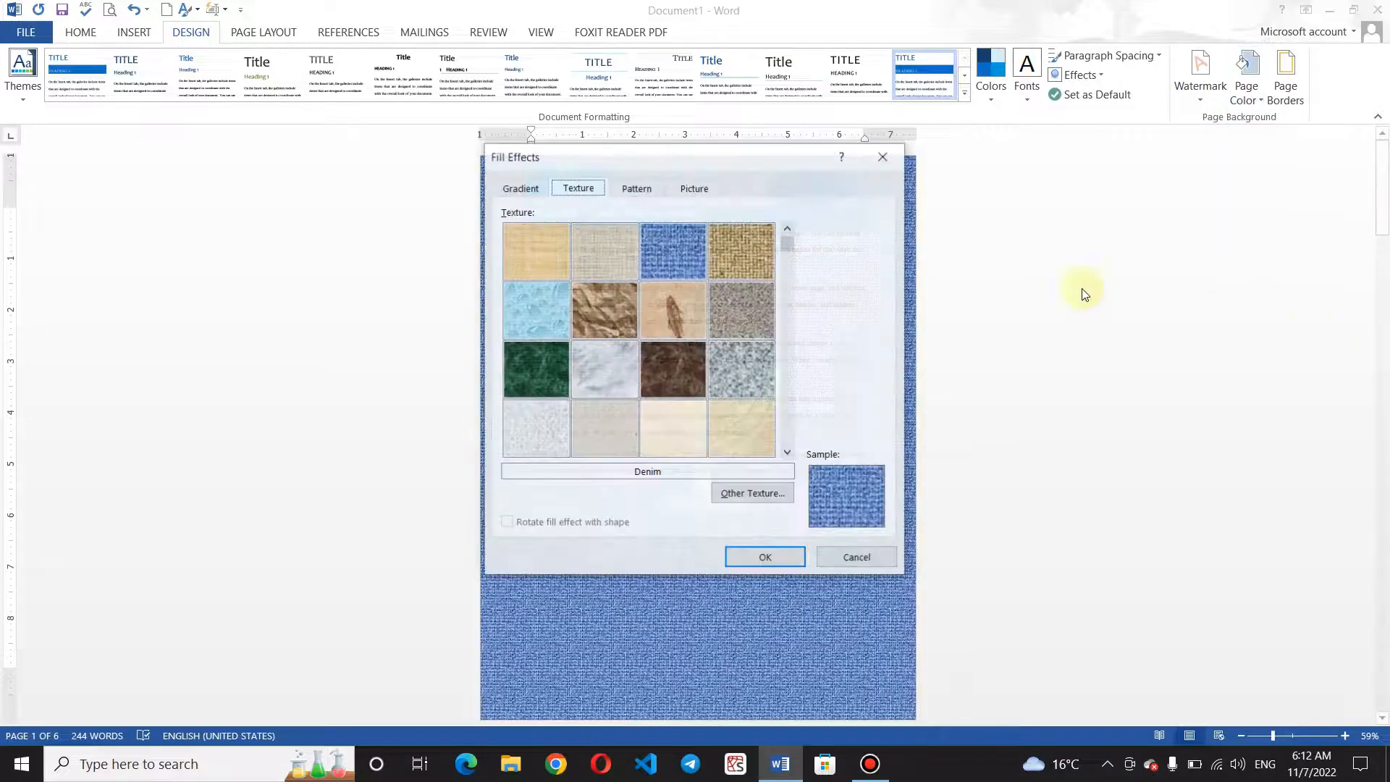
click(630, 190)
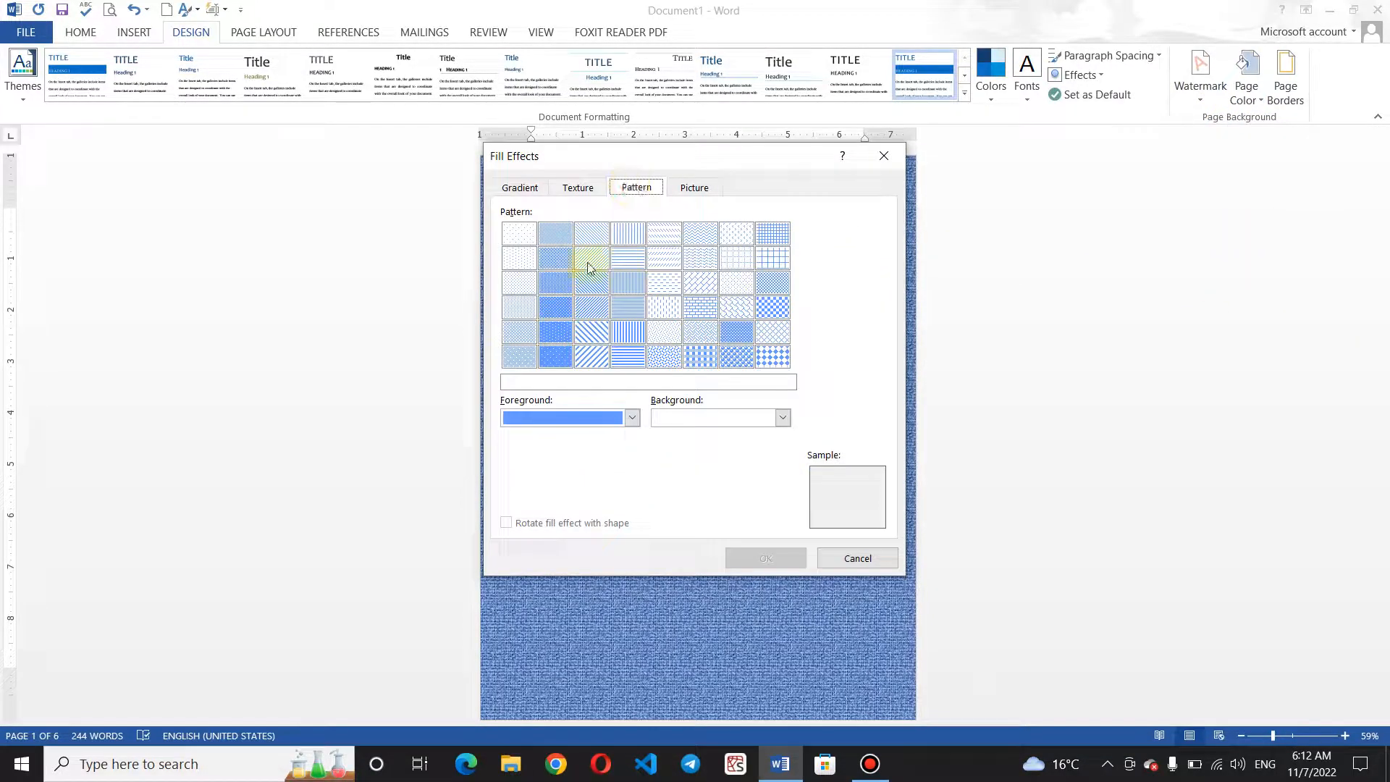
click(594, 284)
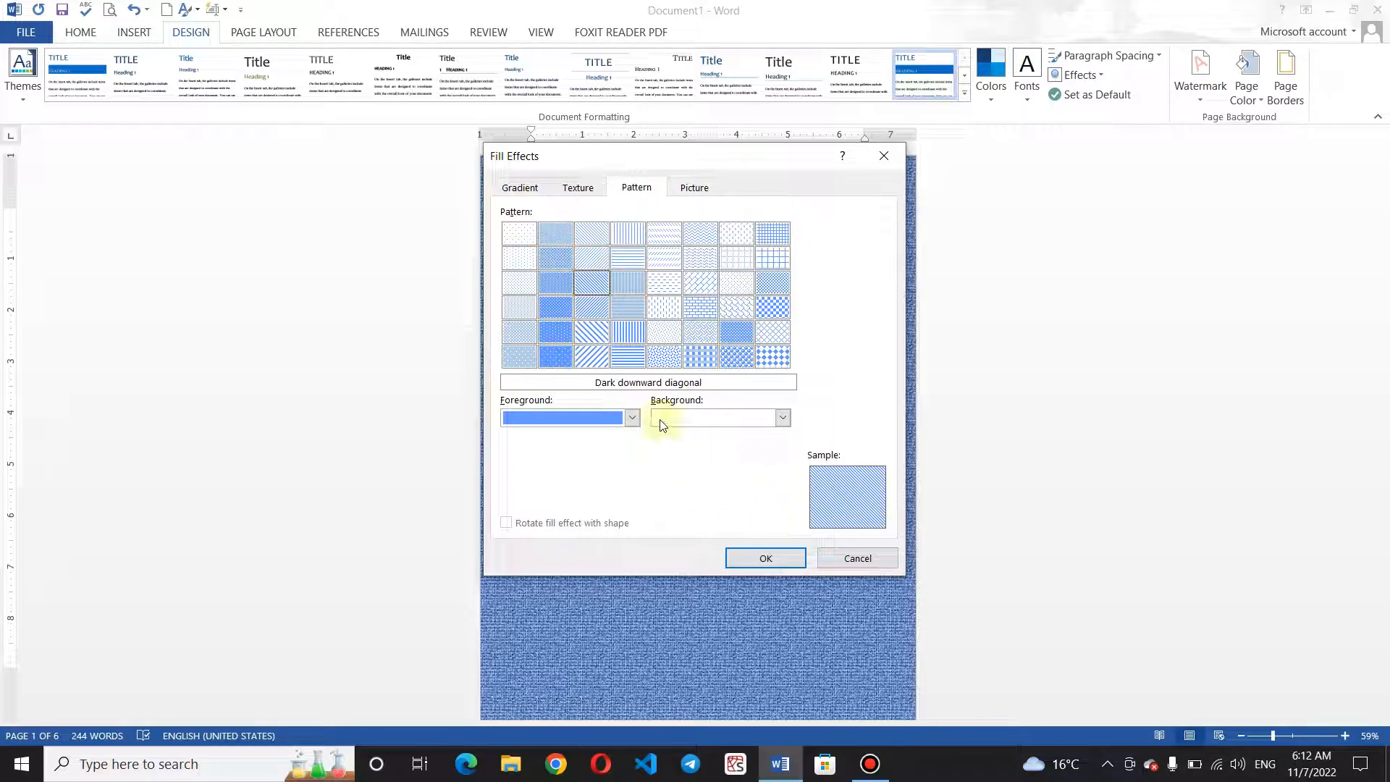
click(631, 418)
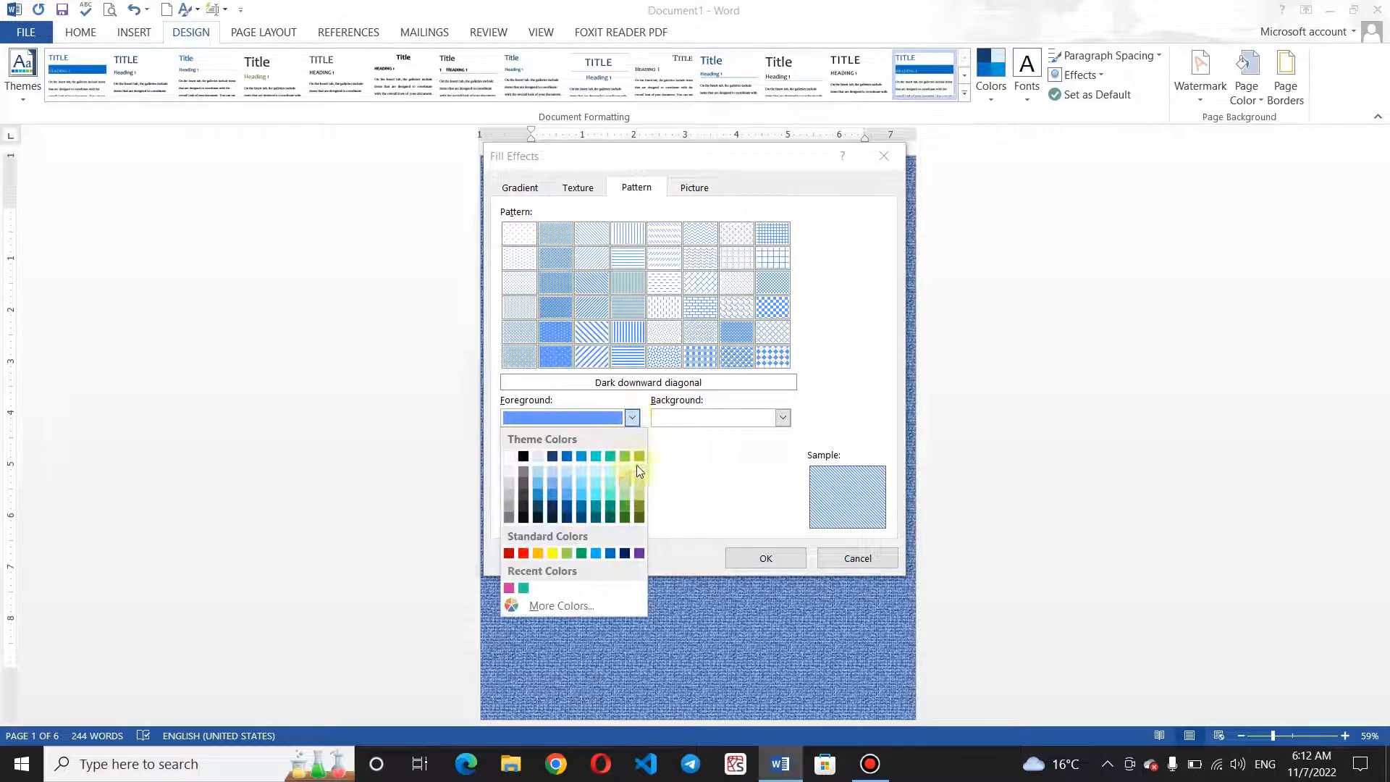
click(640, 455)
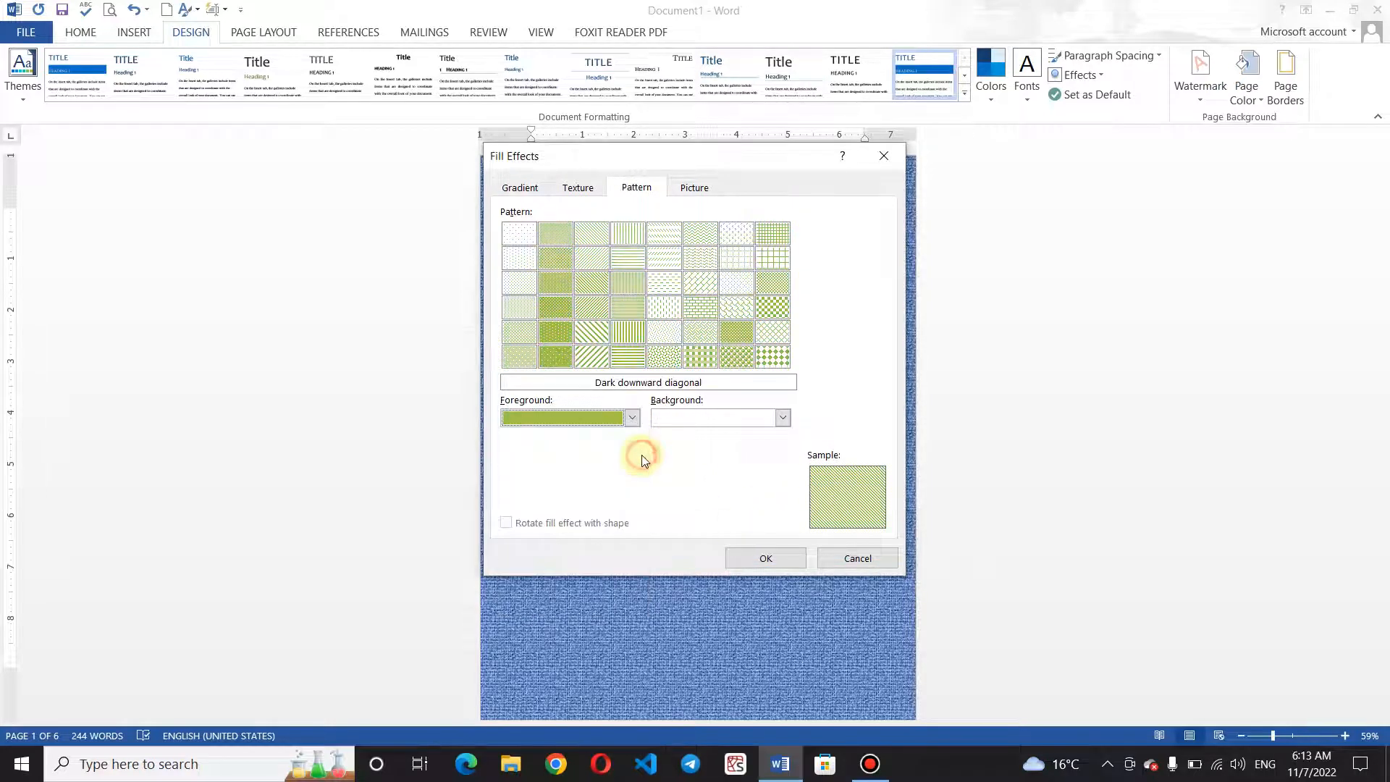
click(749, 558)
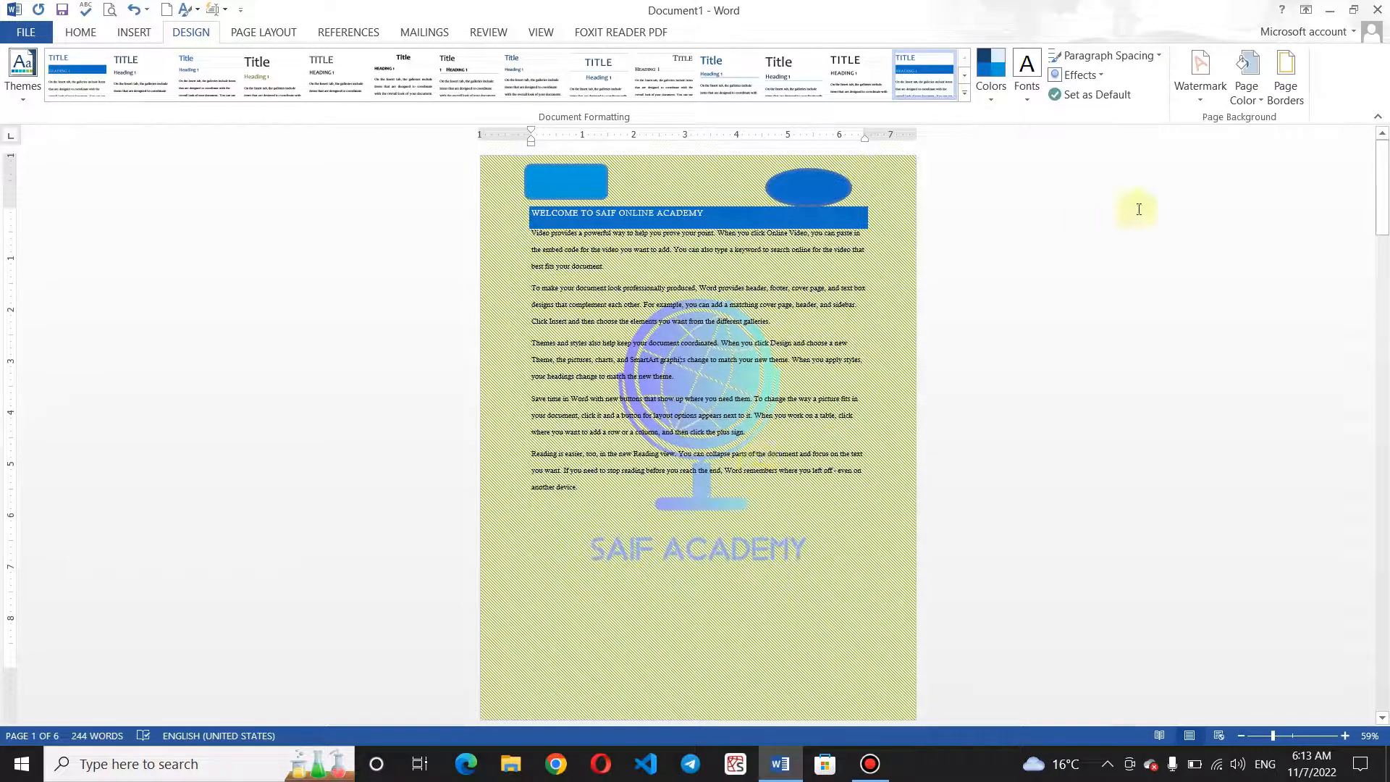
- Start a picture fill for the page background and search Bing images for "background"
click(1261, 106)
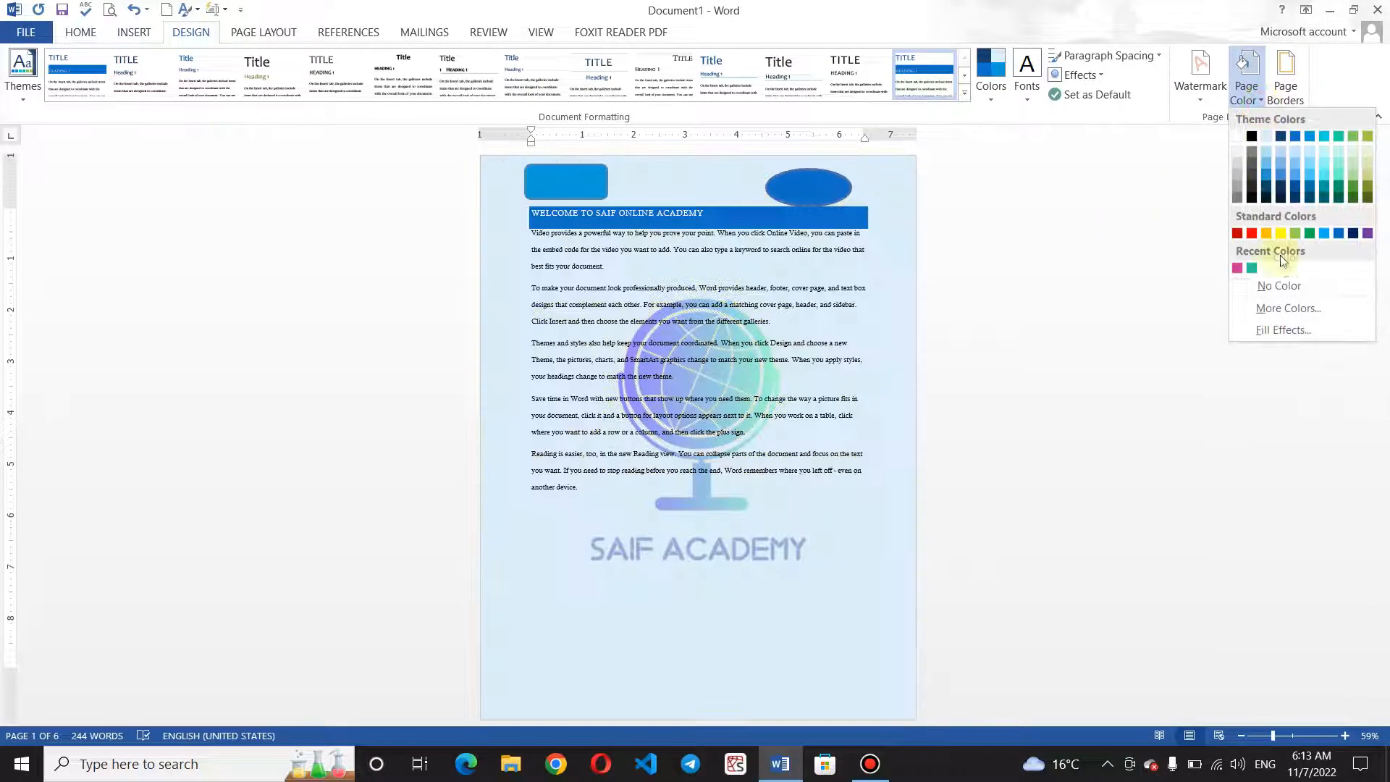
click(1279, 331)
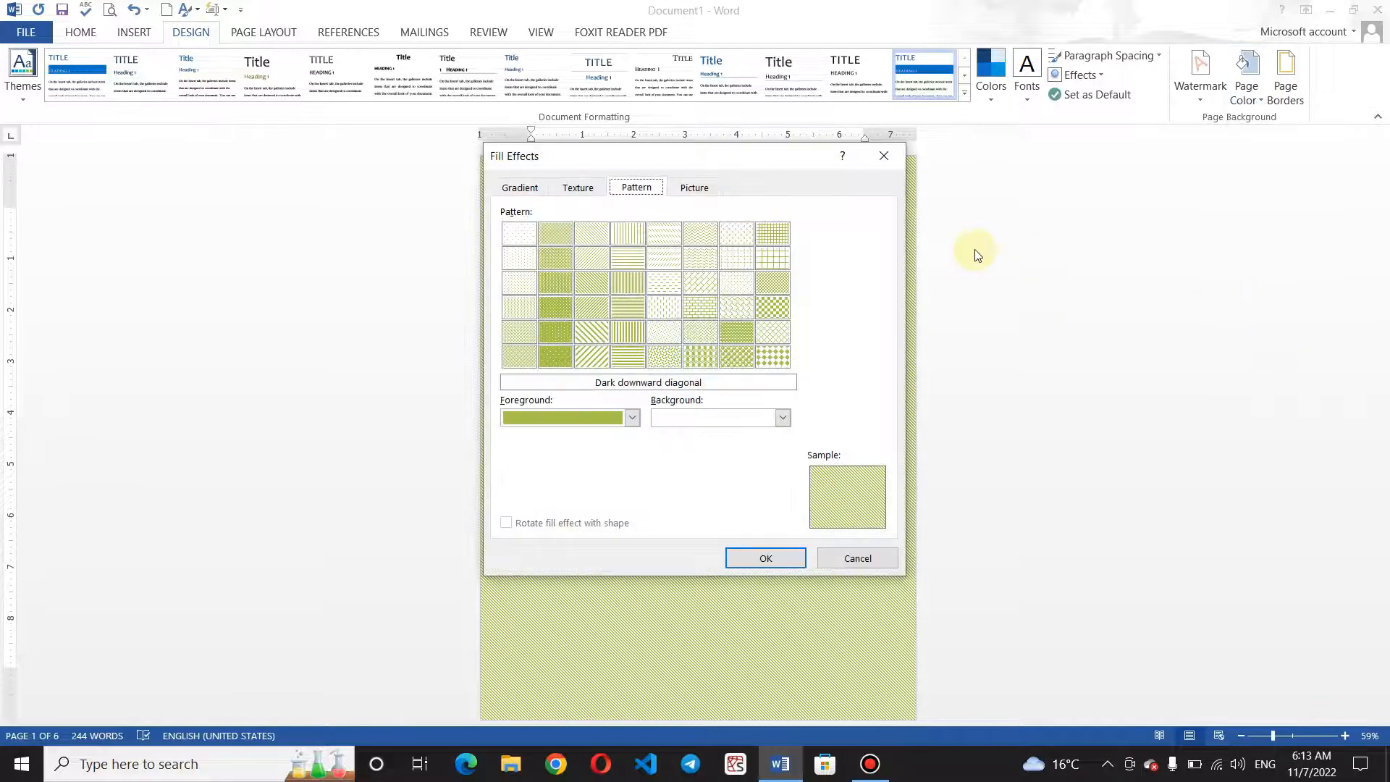
click(684, 190)
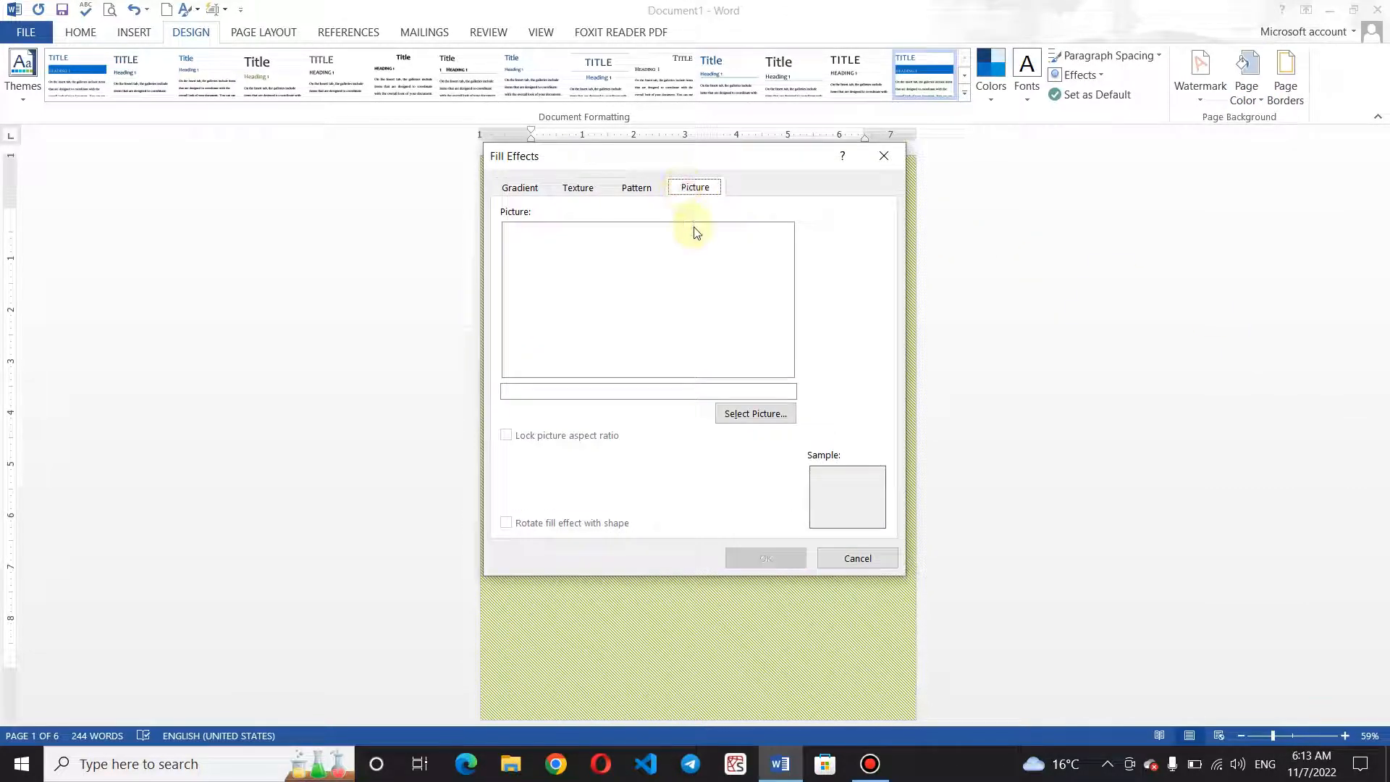
click(777, 415)
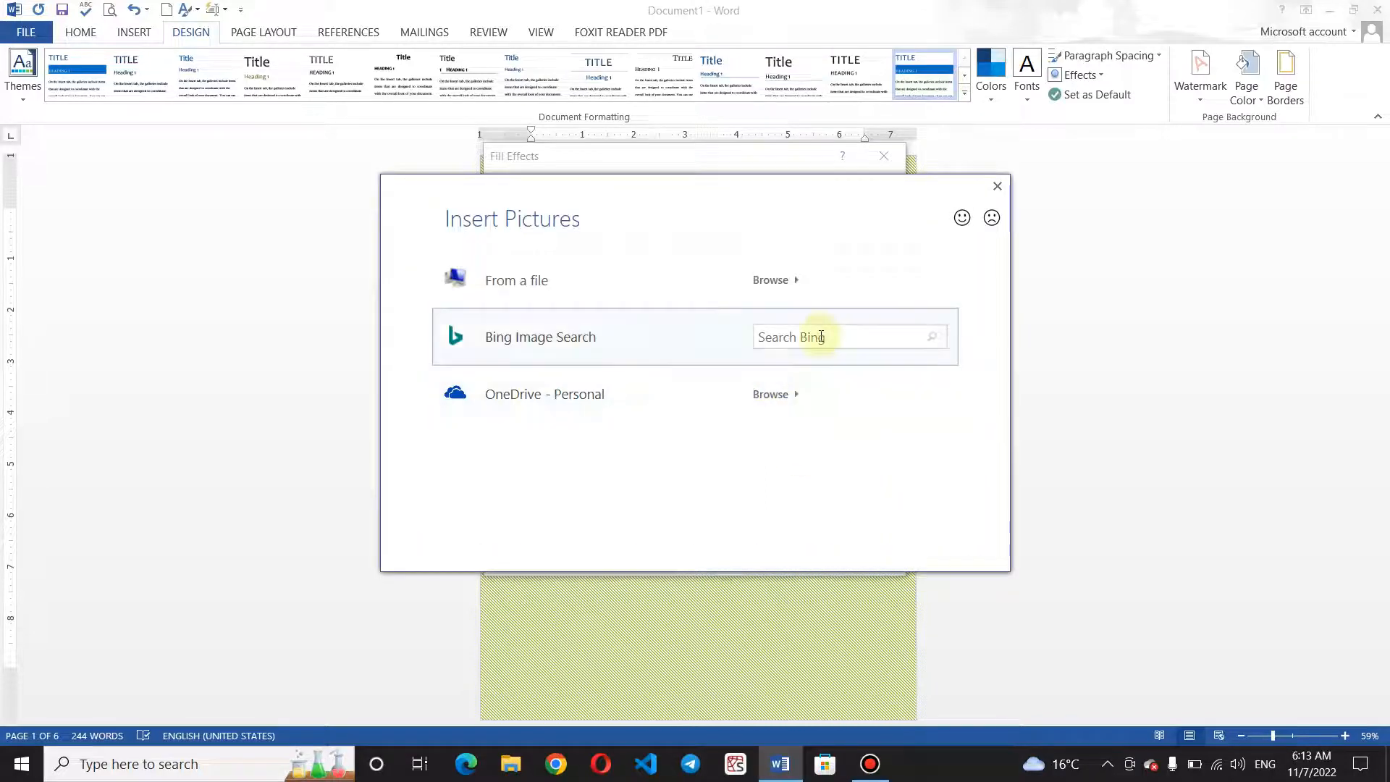
click(803, 338)
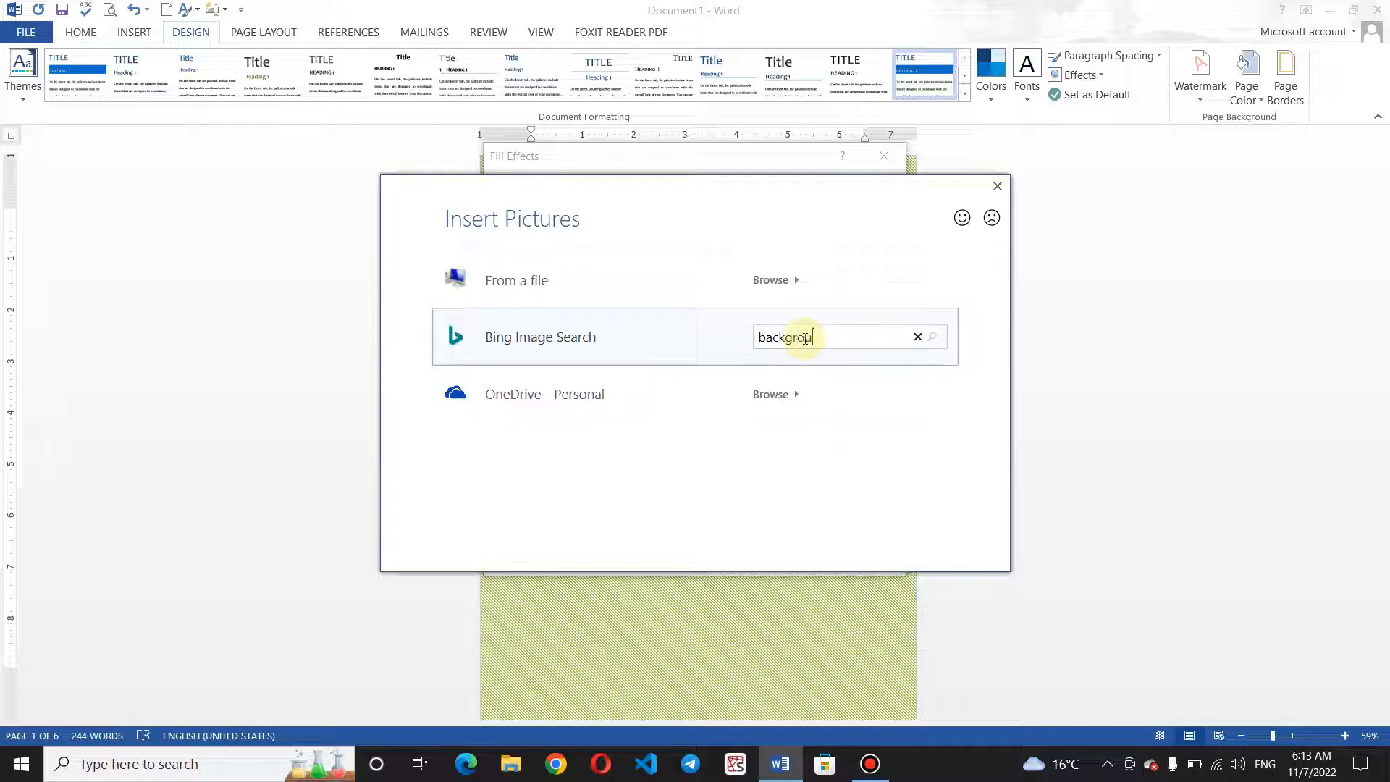
click(931, 342)
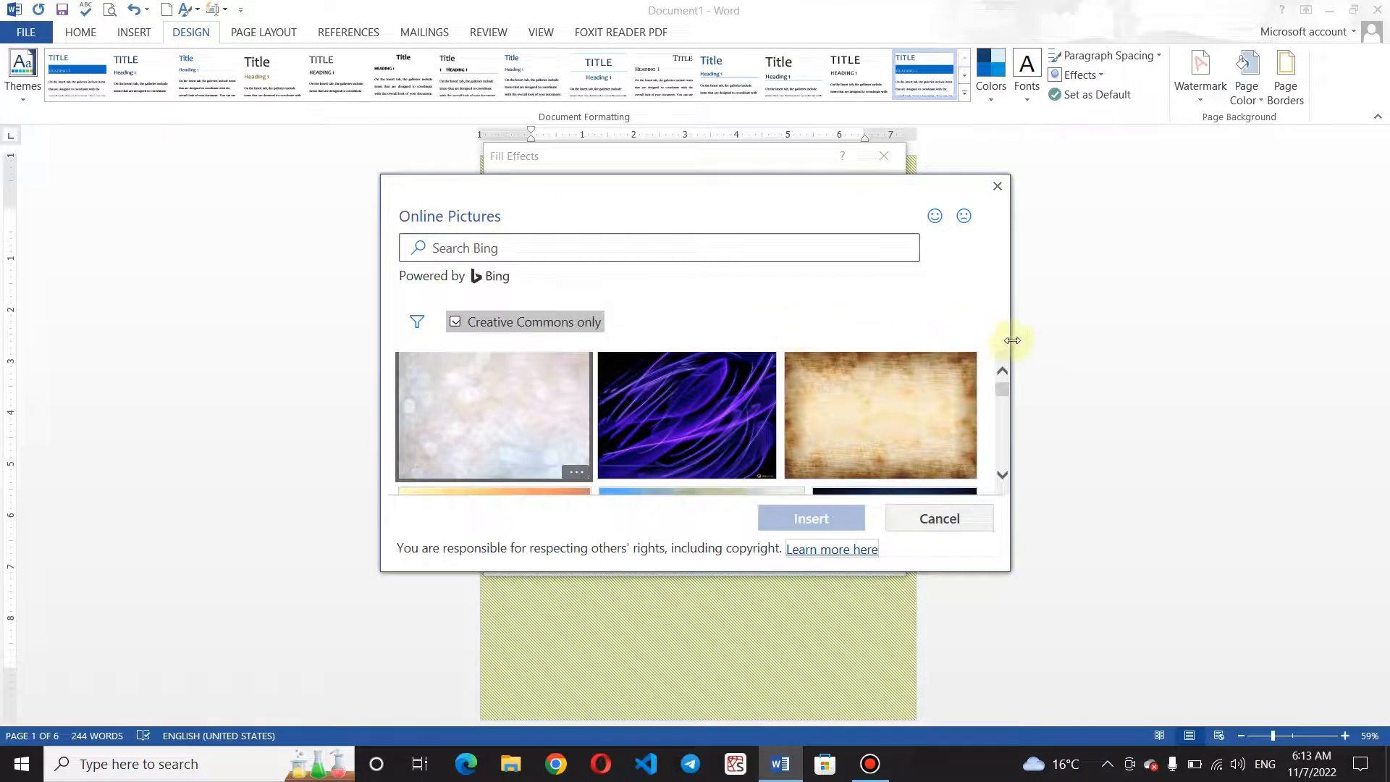
- Try to fill the page background with the golden meadow and tree picture from the Bing image results
drag(1001, 398, 1002, 422)
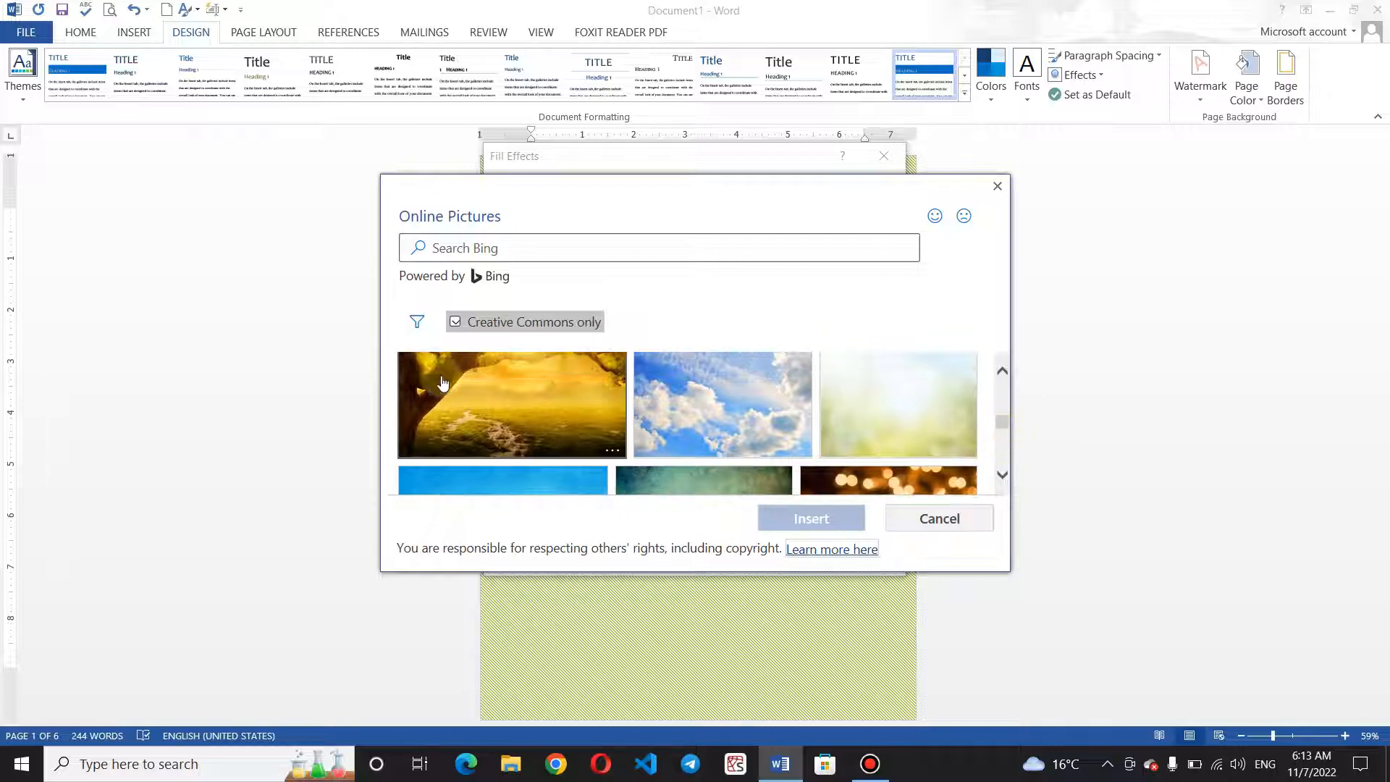
click(485, 395)
click(806, 523)
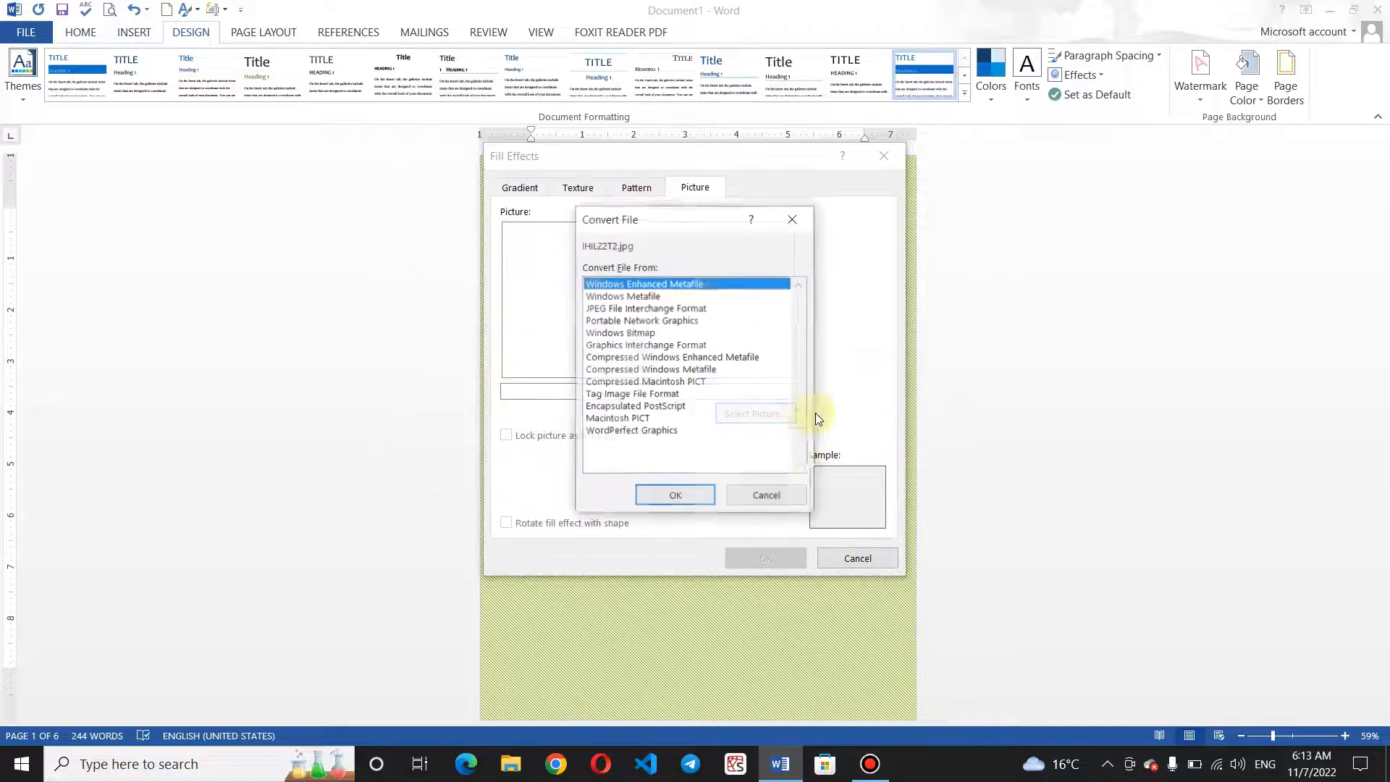
click(698, 497)
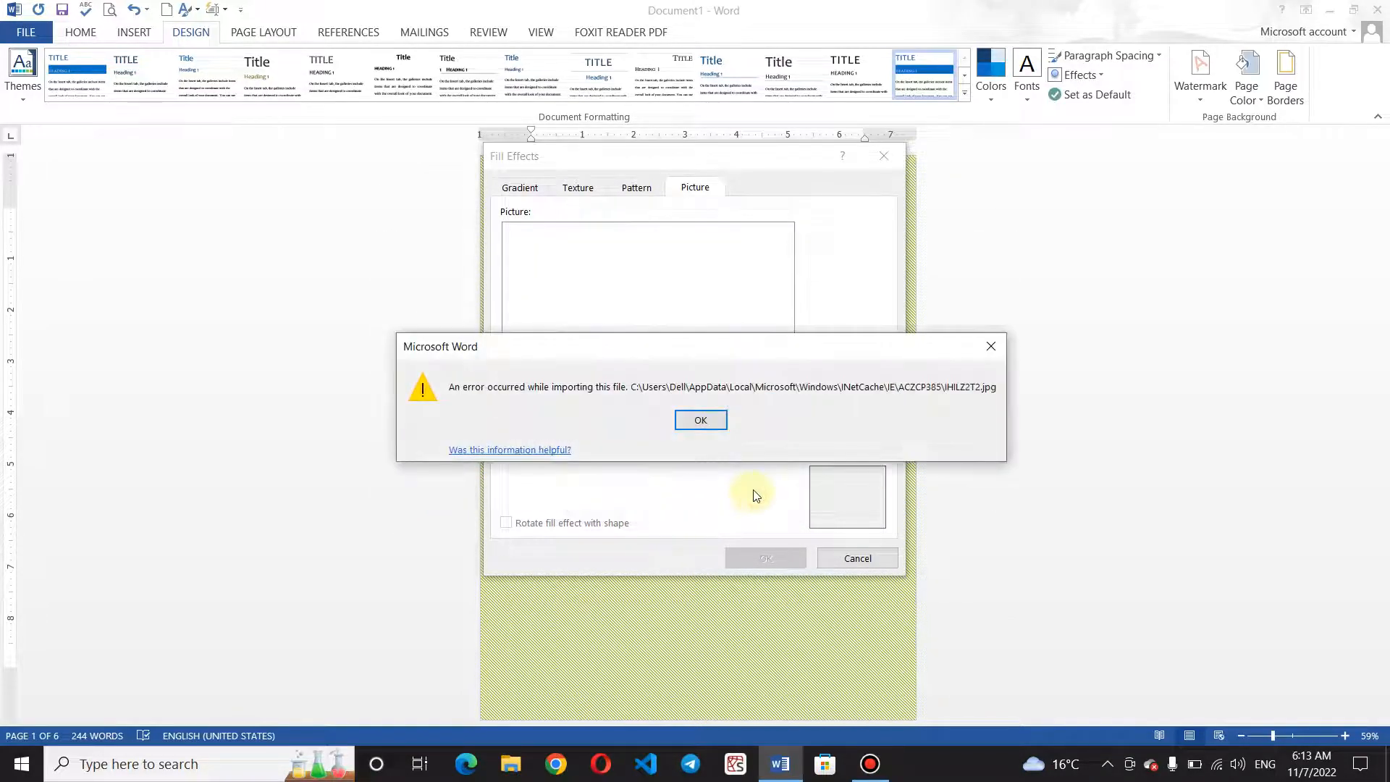
click(718, 430)
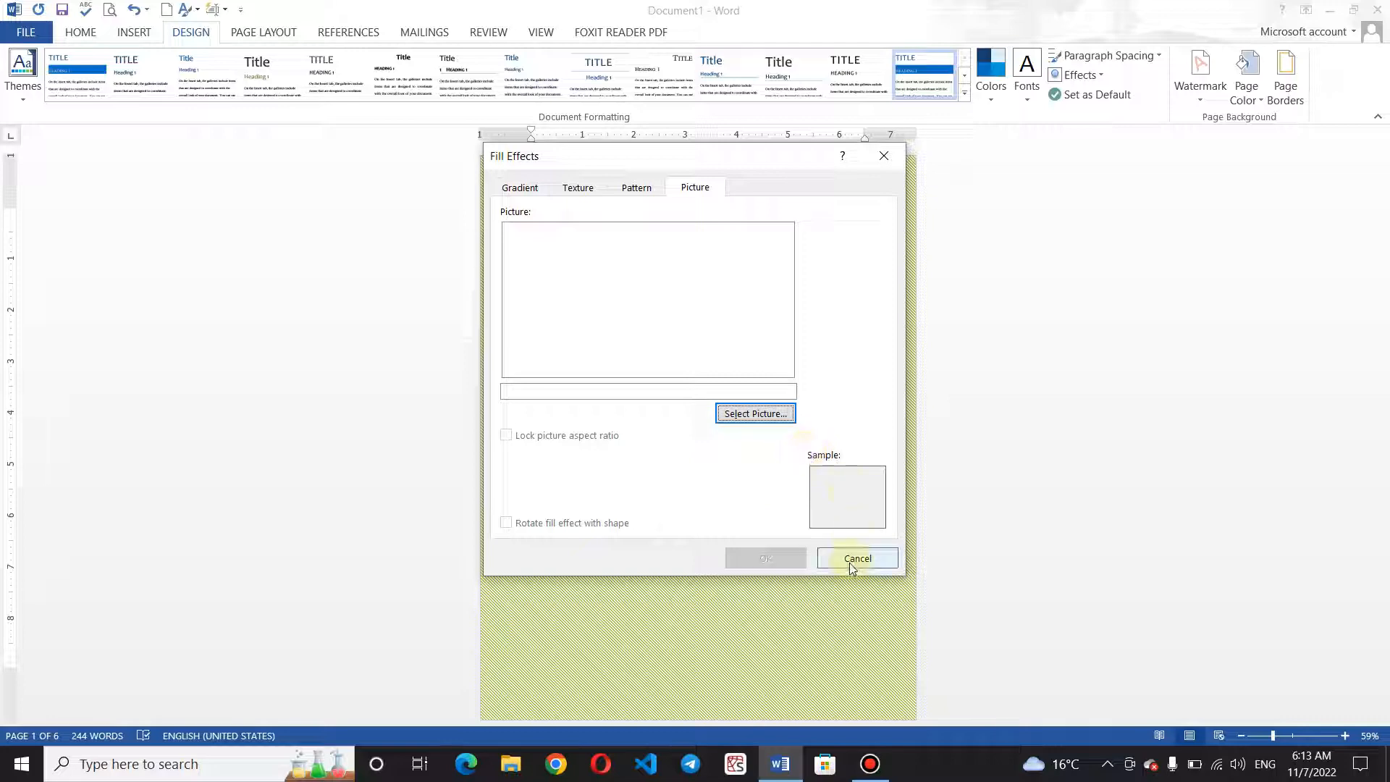
- Start another picture selection for the page background fill and search Bing images for a background
click(763, 417)
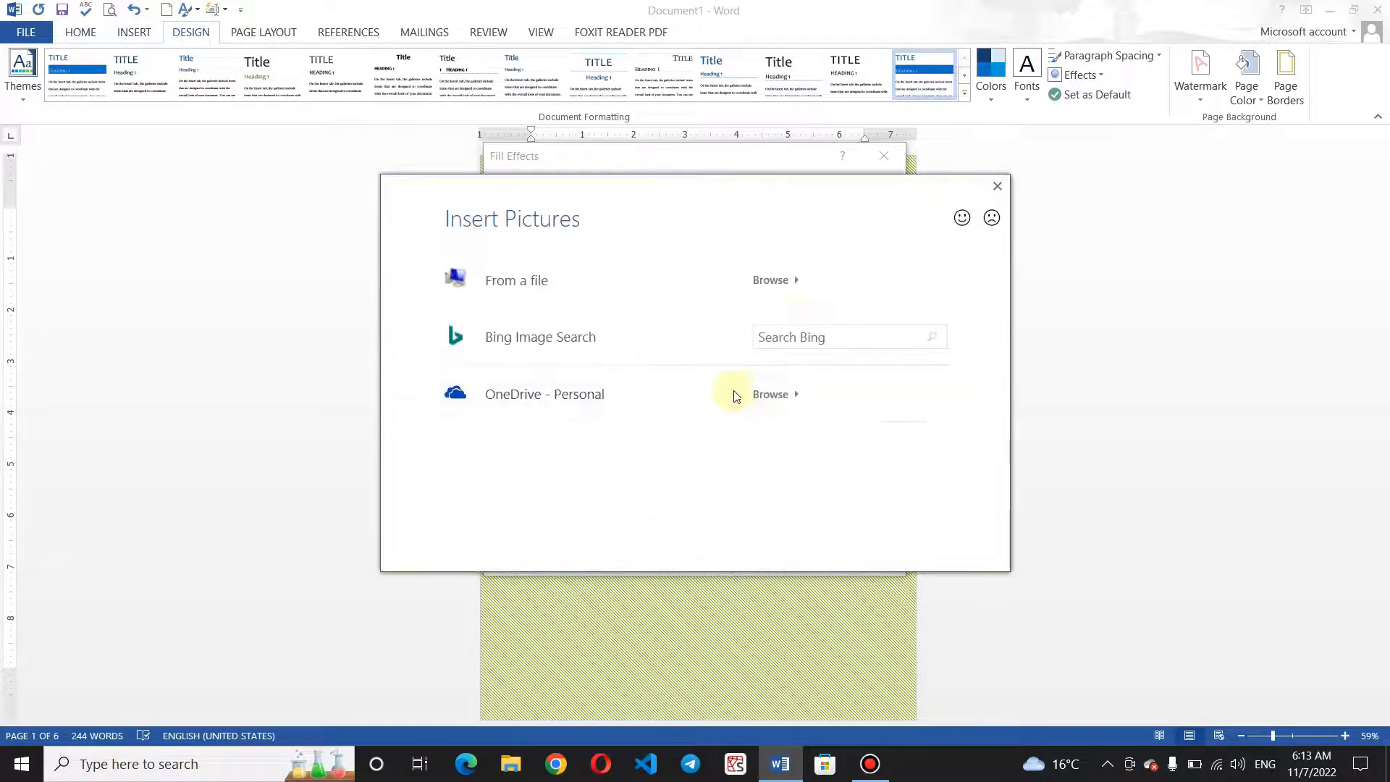
click(841, 336)
text(back)
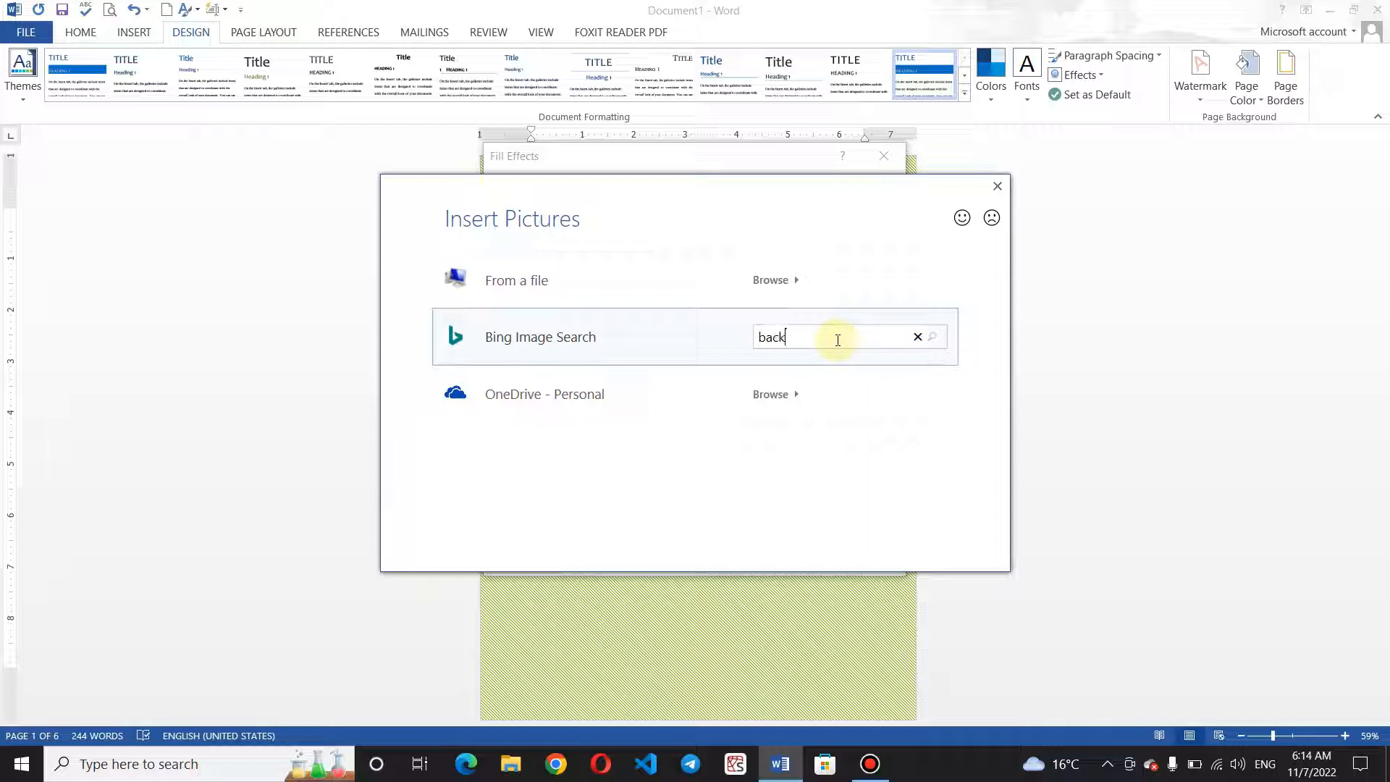
text(grpoun)
key(BackSpace)
key(BackSpace)
key(BackSpace)
click(937, 338)
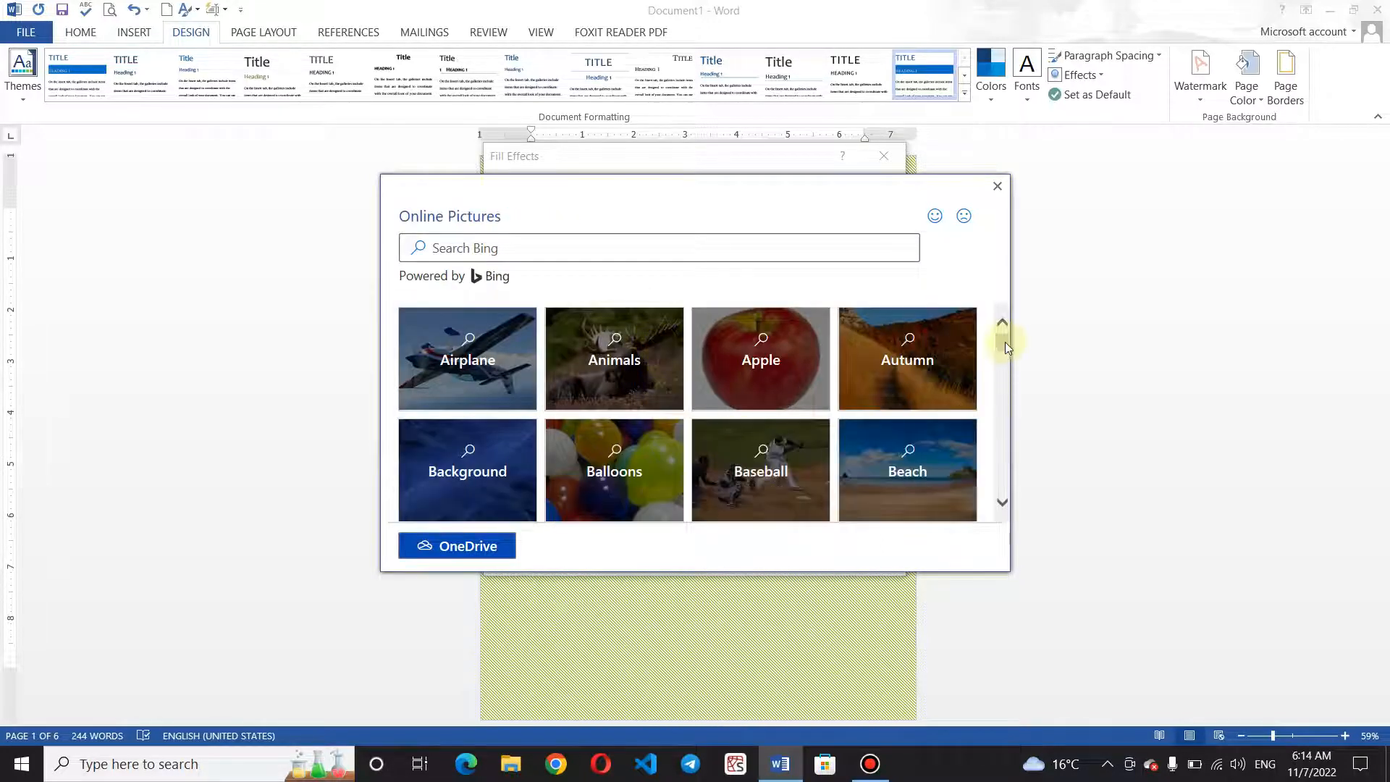
- Apply the white airplane with a blue stripe from the Airplane image category as the page background picture
mouse_move(1005, 342)
mouse_down()
mouse_move(1006, 353)
mouse_move(1005, 340)
mouse_up()
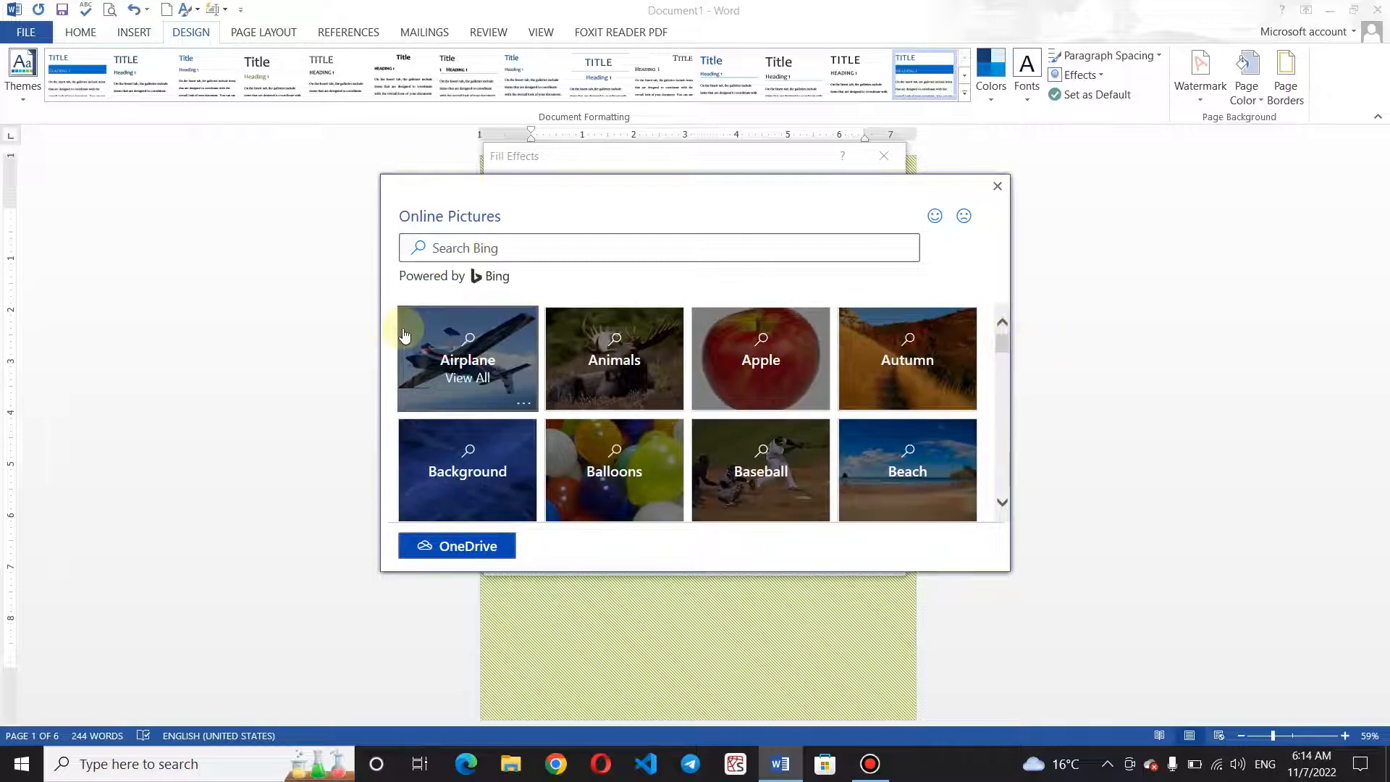
click(439, 353)
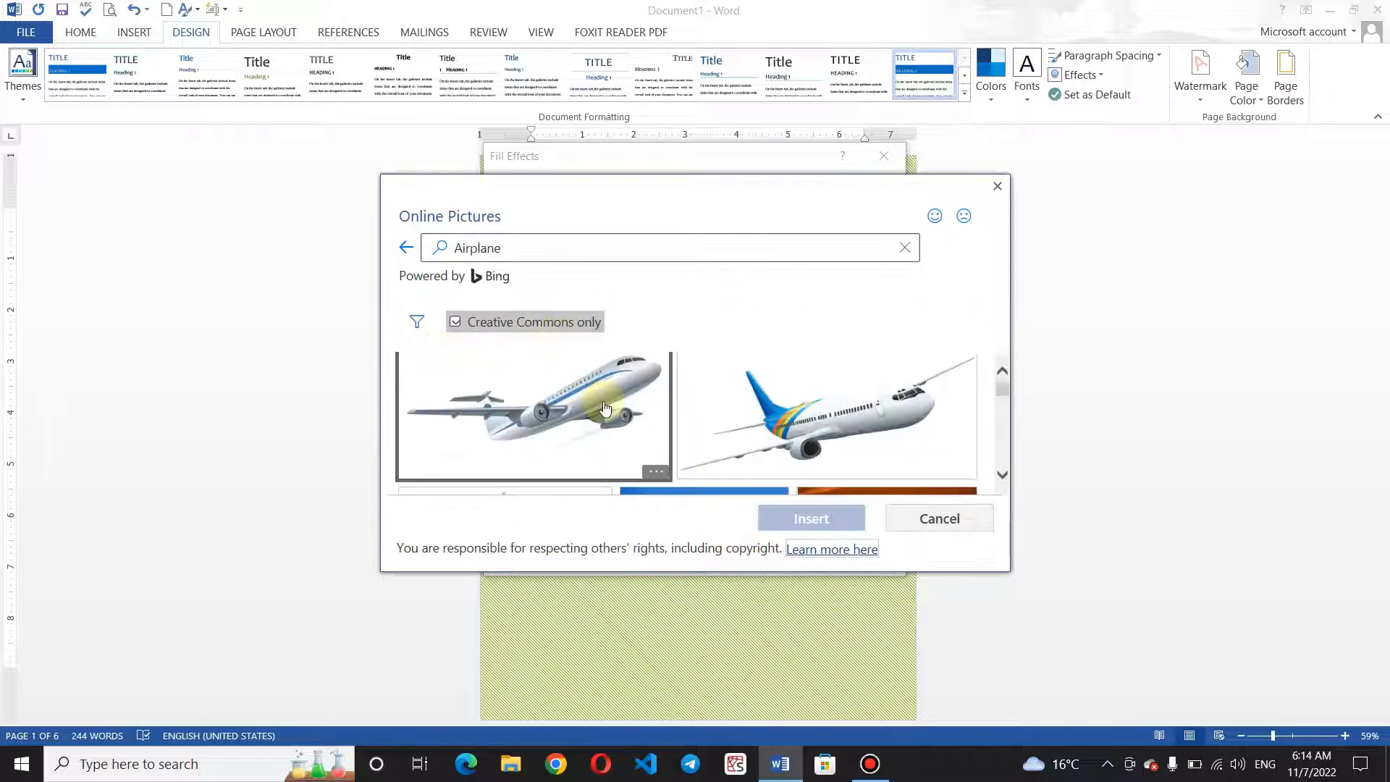
click(634, 404)
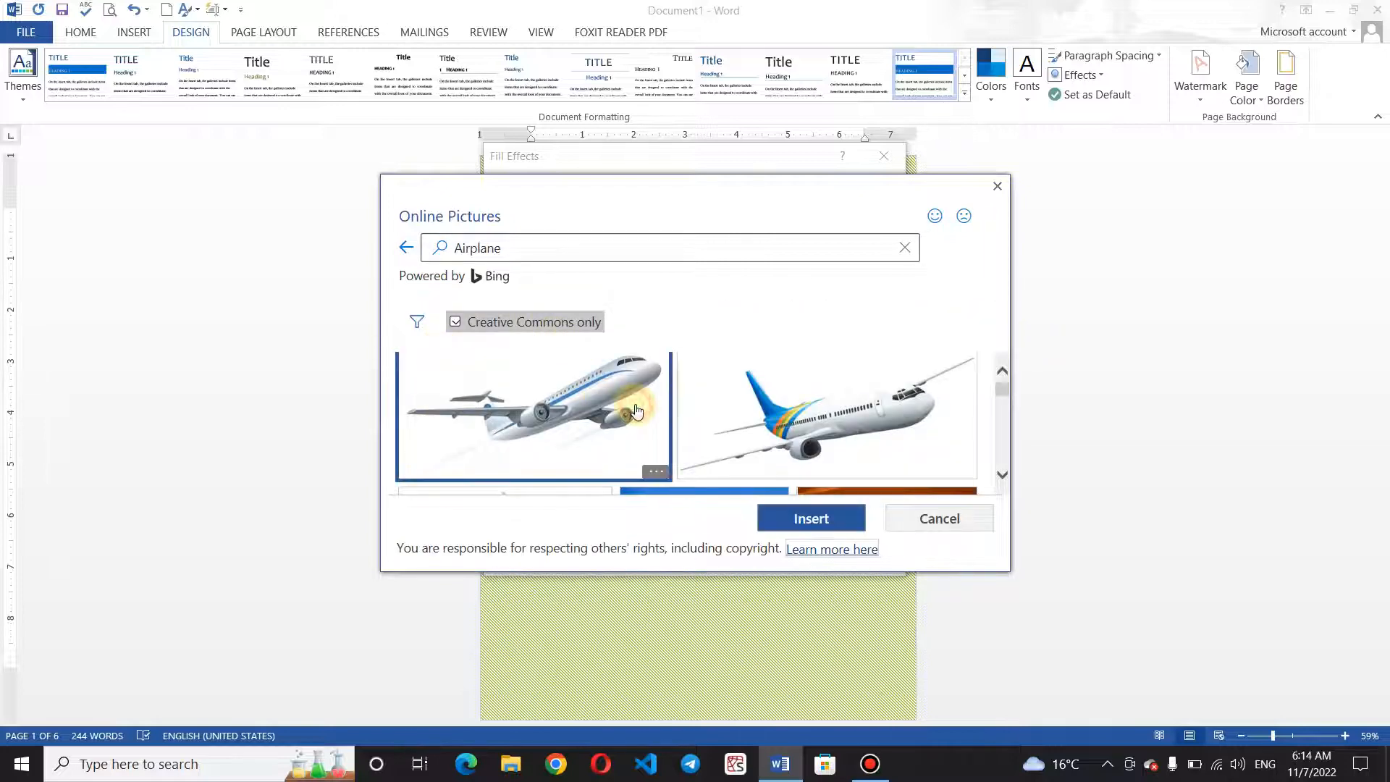
click(811, 517)
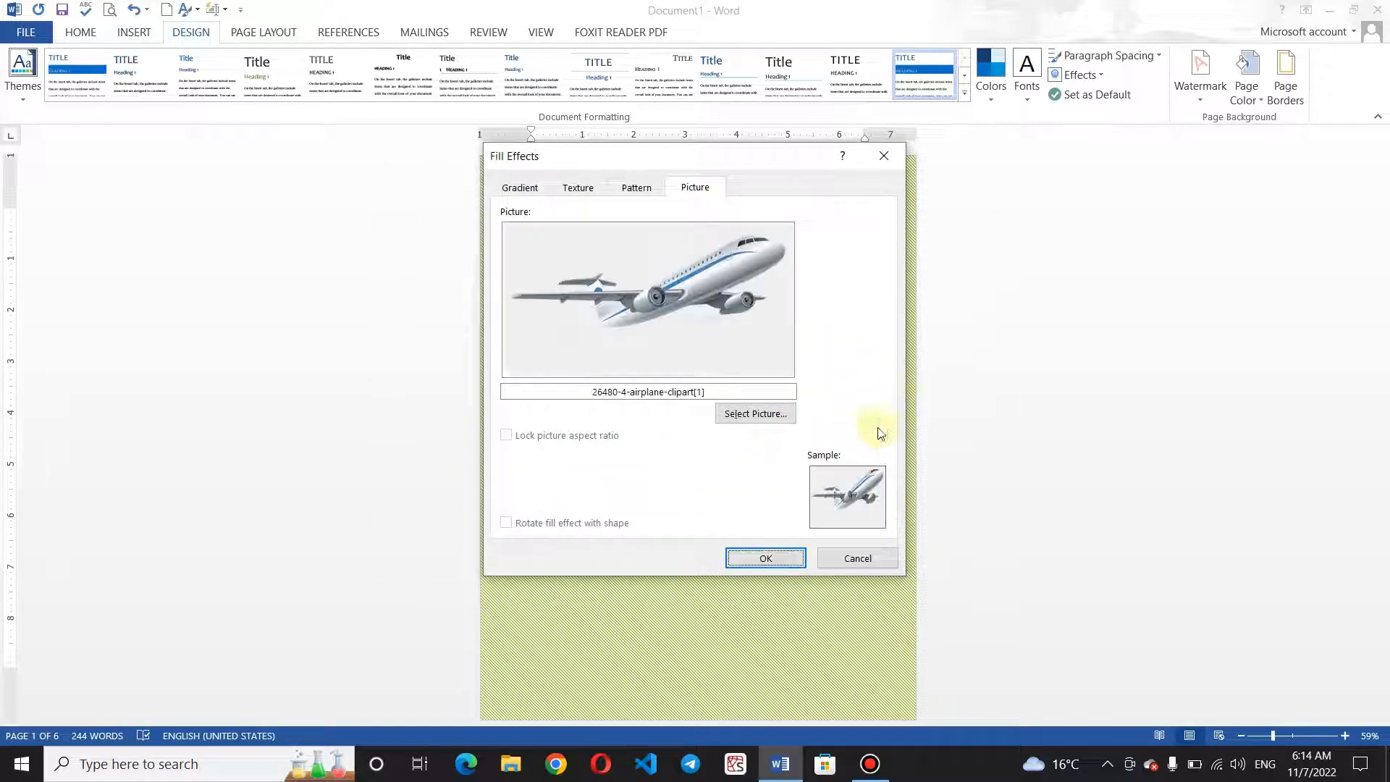
click(766, 558)
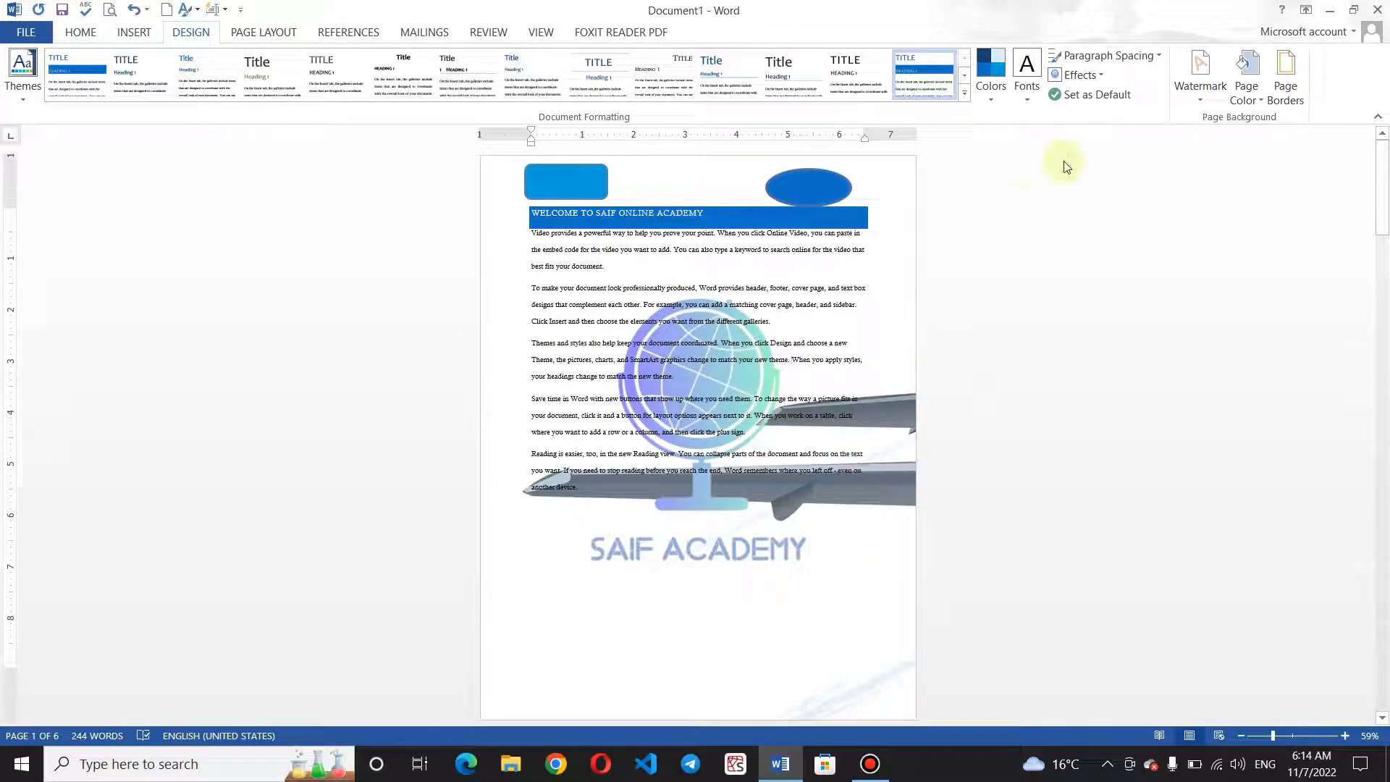
- Replace the page background picture with the purple light-streak image on black found by searching Bing for "background"
click(1246, 85)
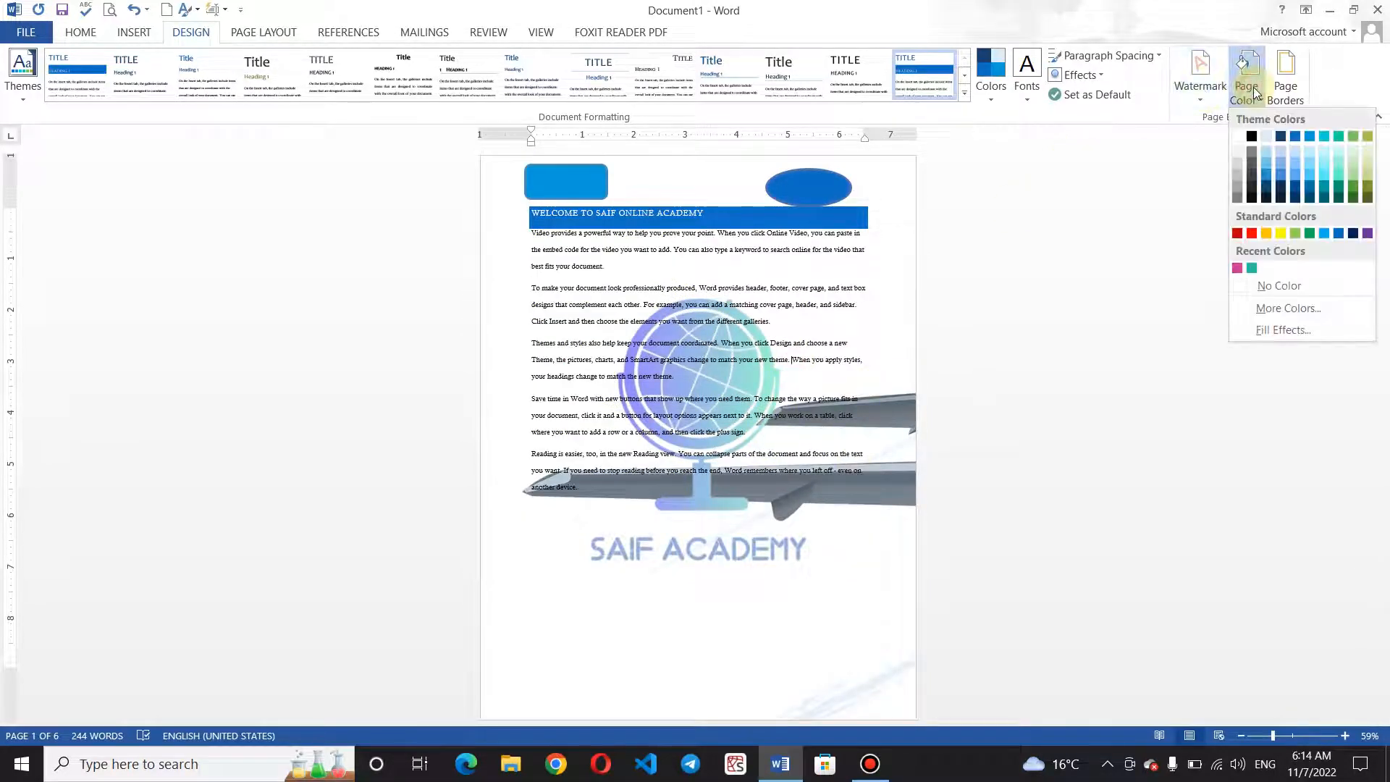
click(1203, 107)
click(1246, 89)
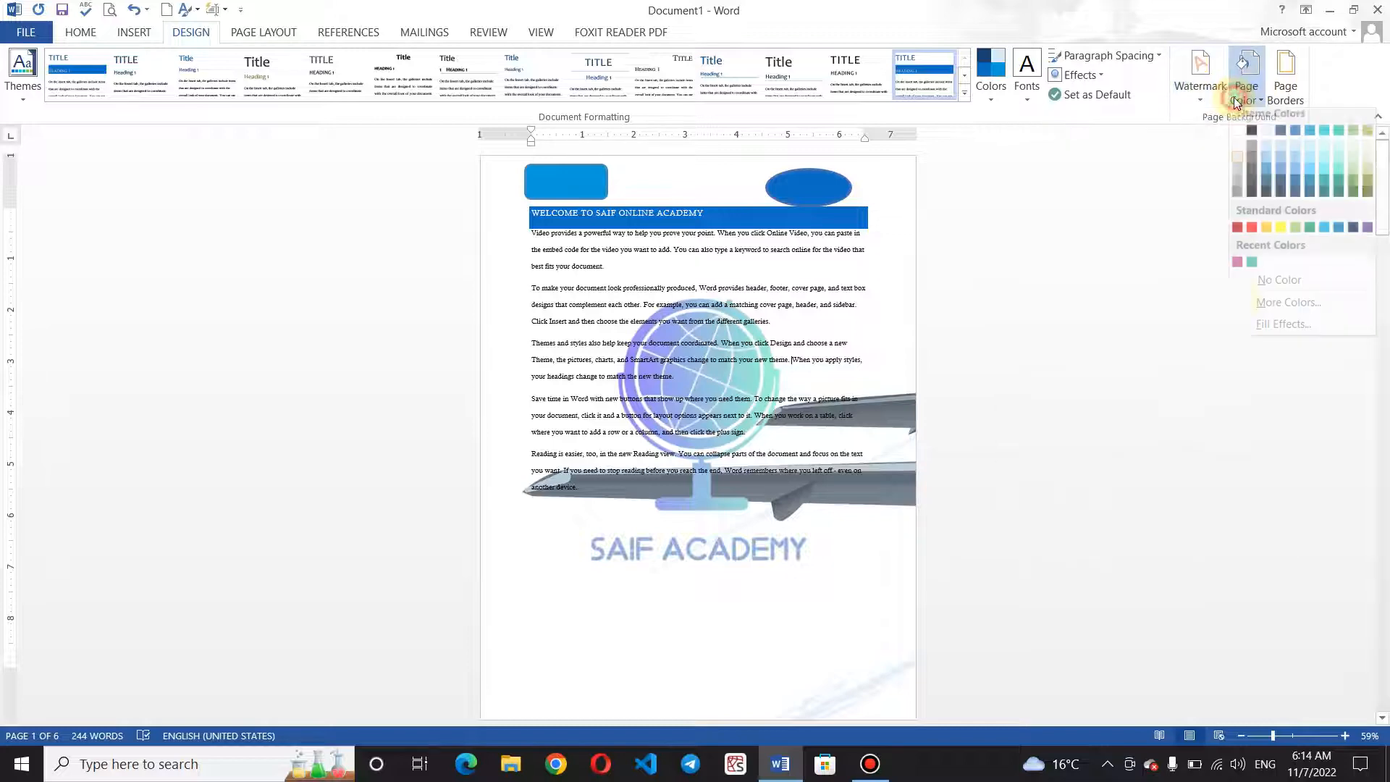
click(1262, 327)
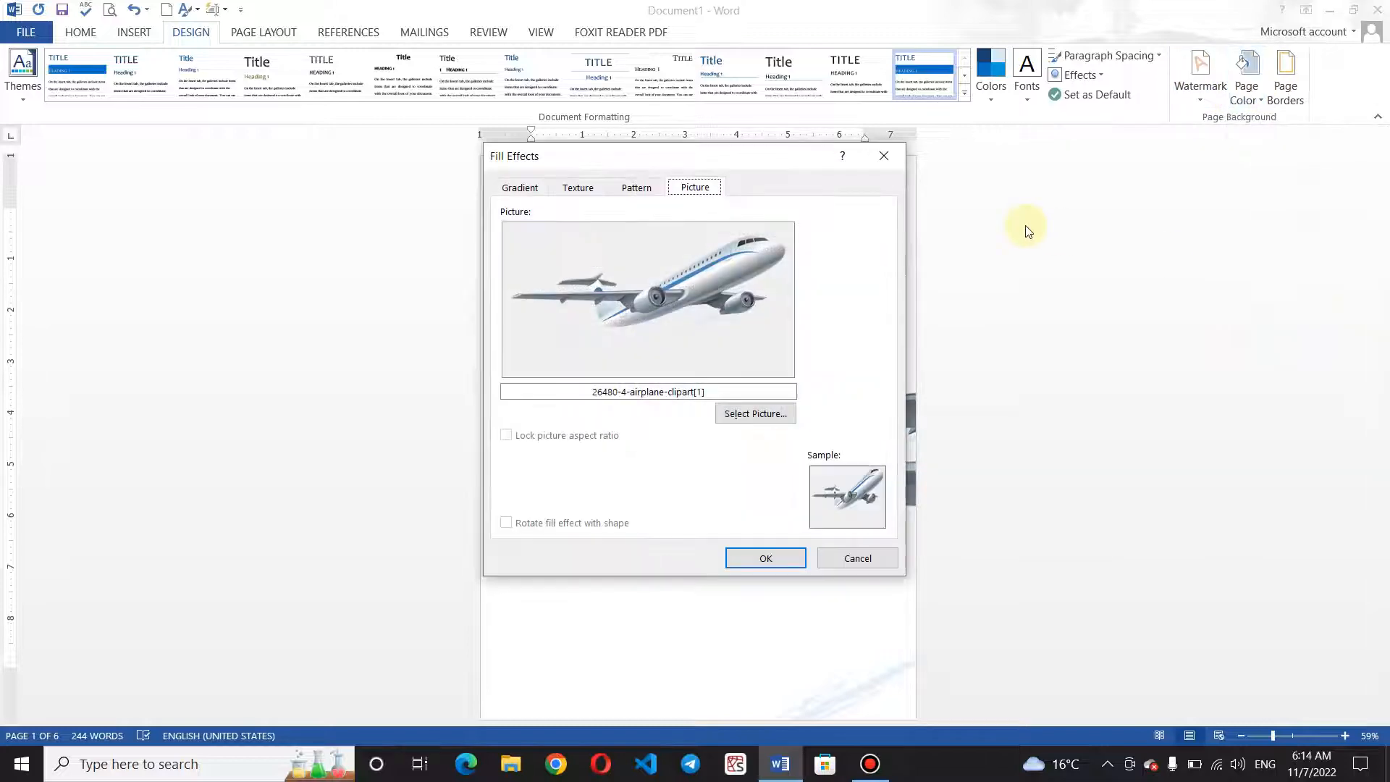
click(770, 427)
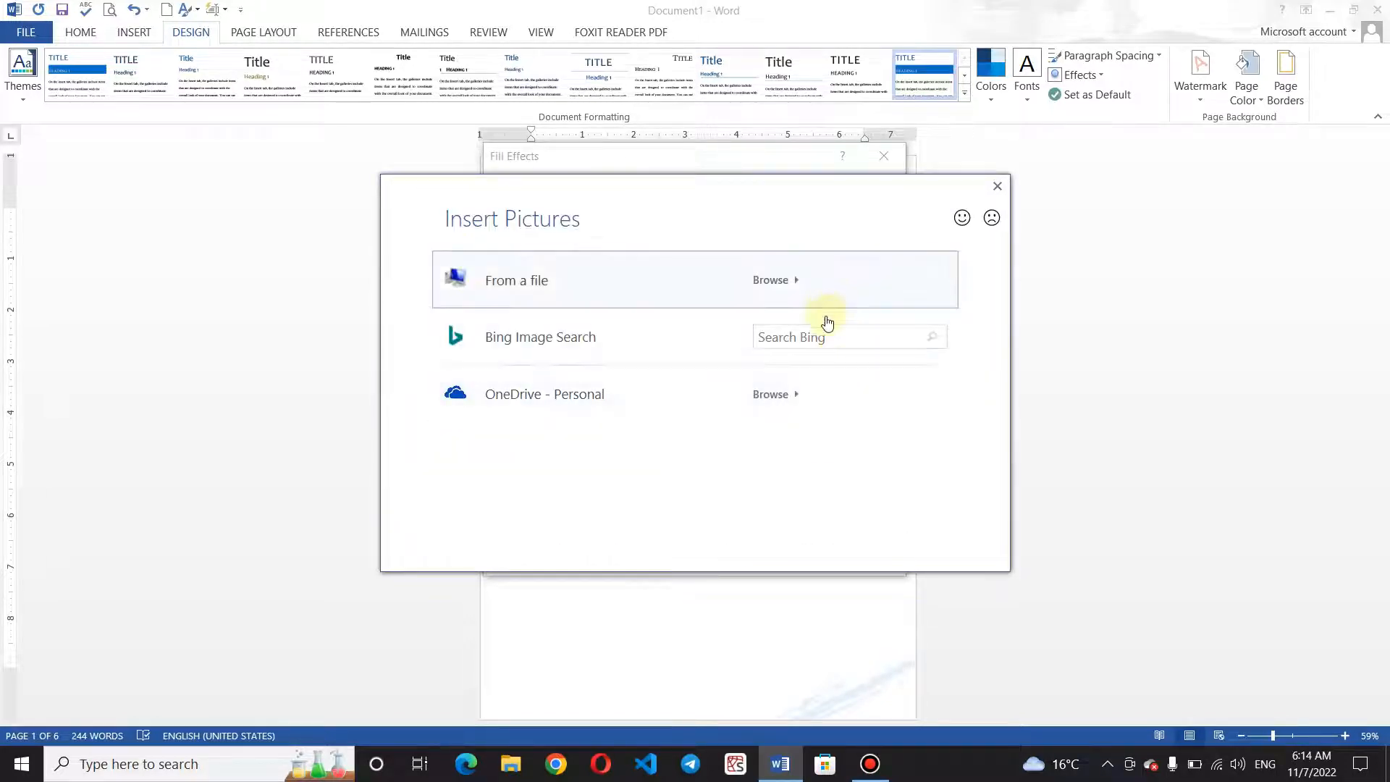
click(827, 333)
text(background)
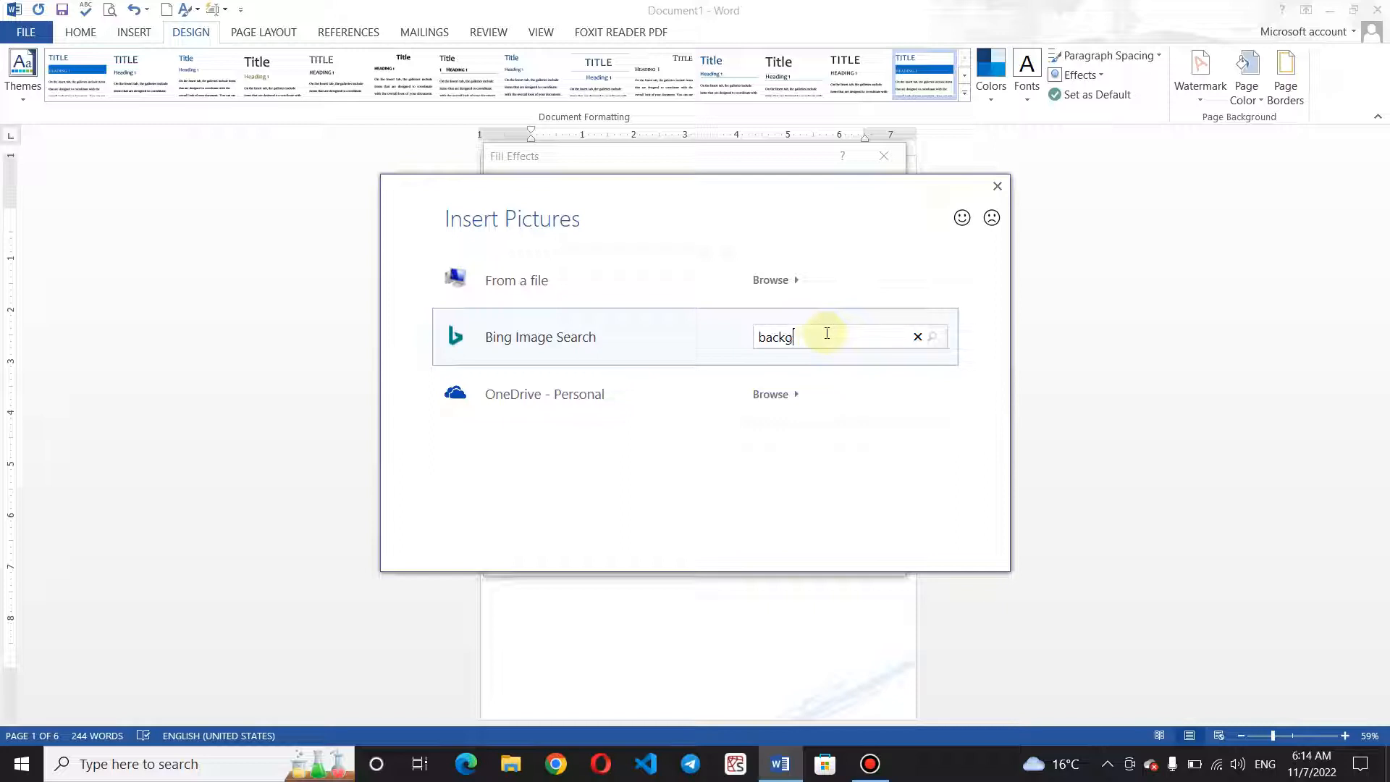
click(932, 340)
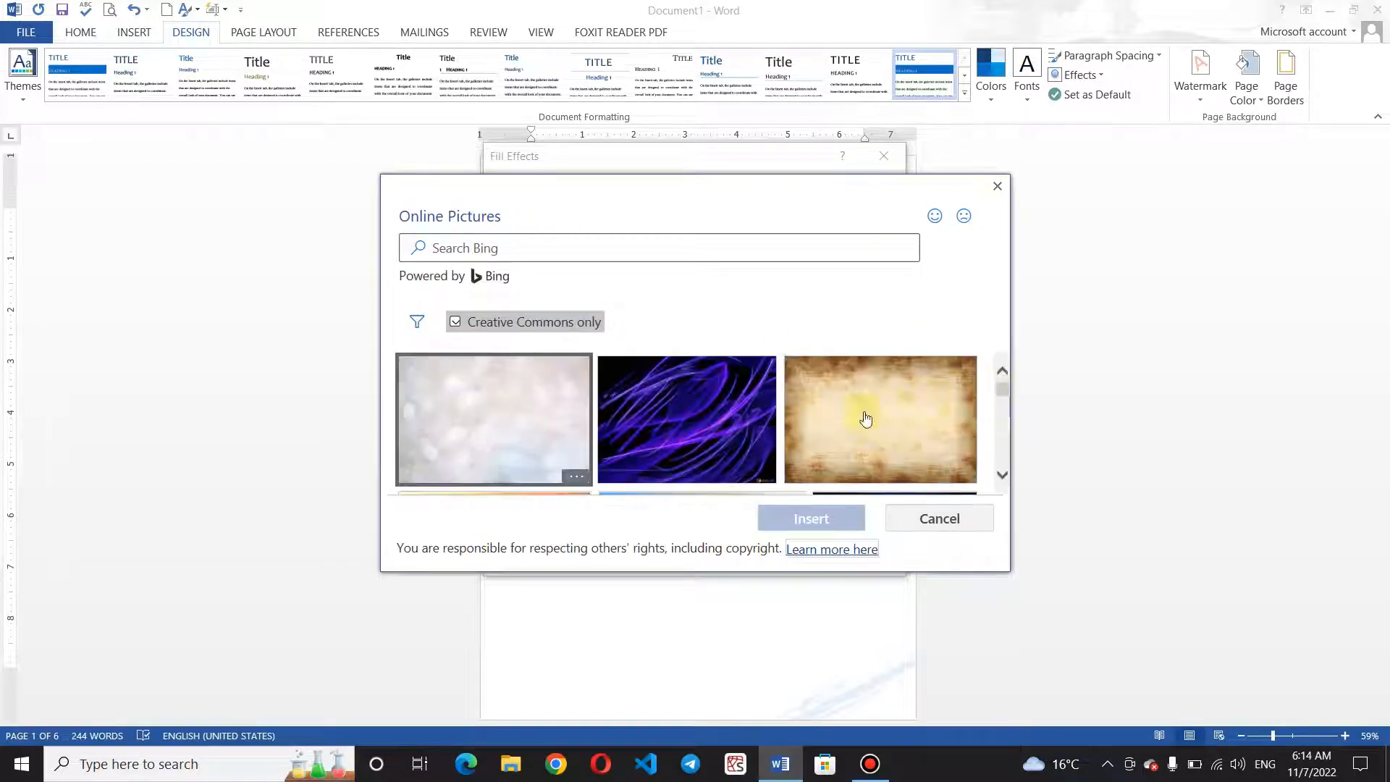
click(722, 451)
click(812, 520)
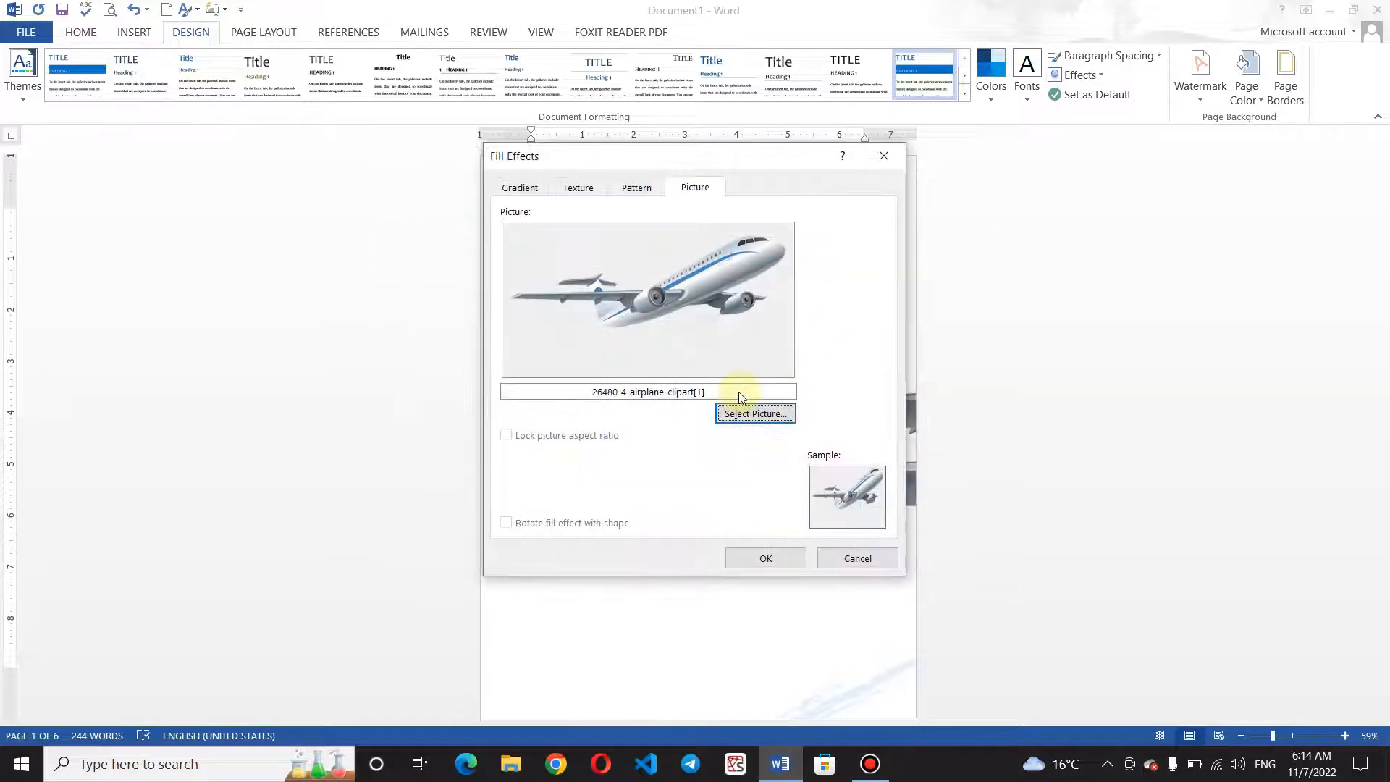
click(761, 561)
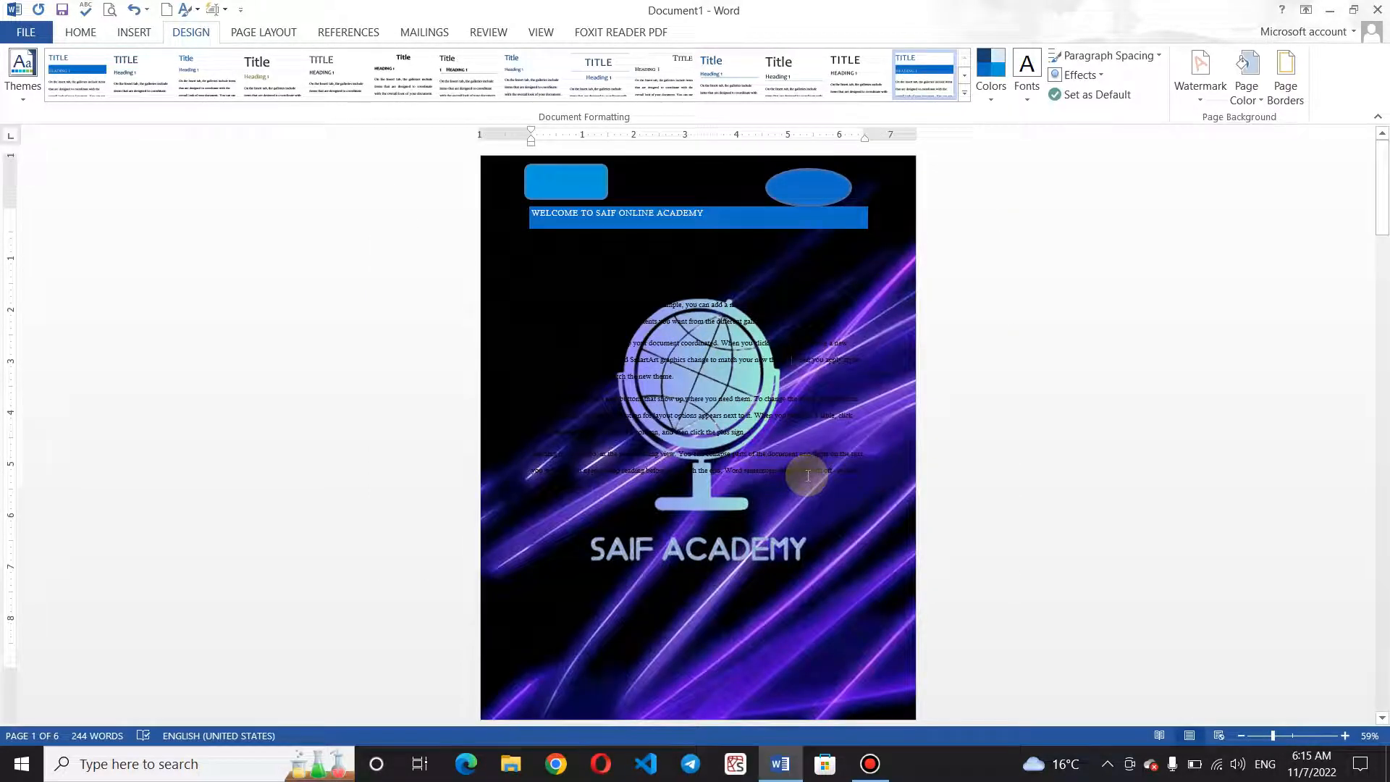
- Set the page color to the lightest tint of the blue theme color
click(1250, 102)
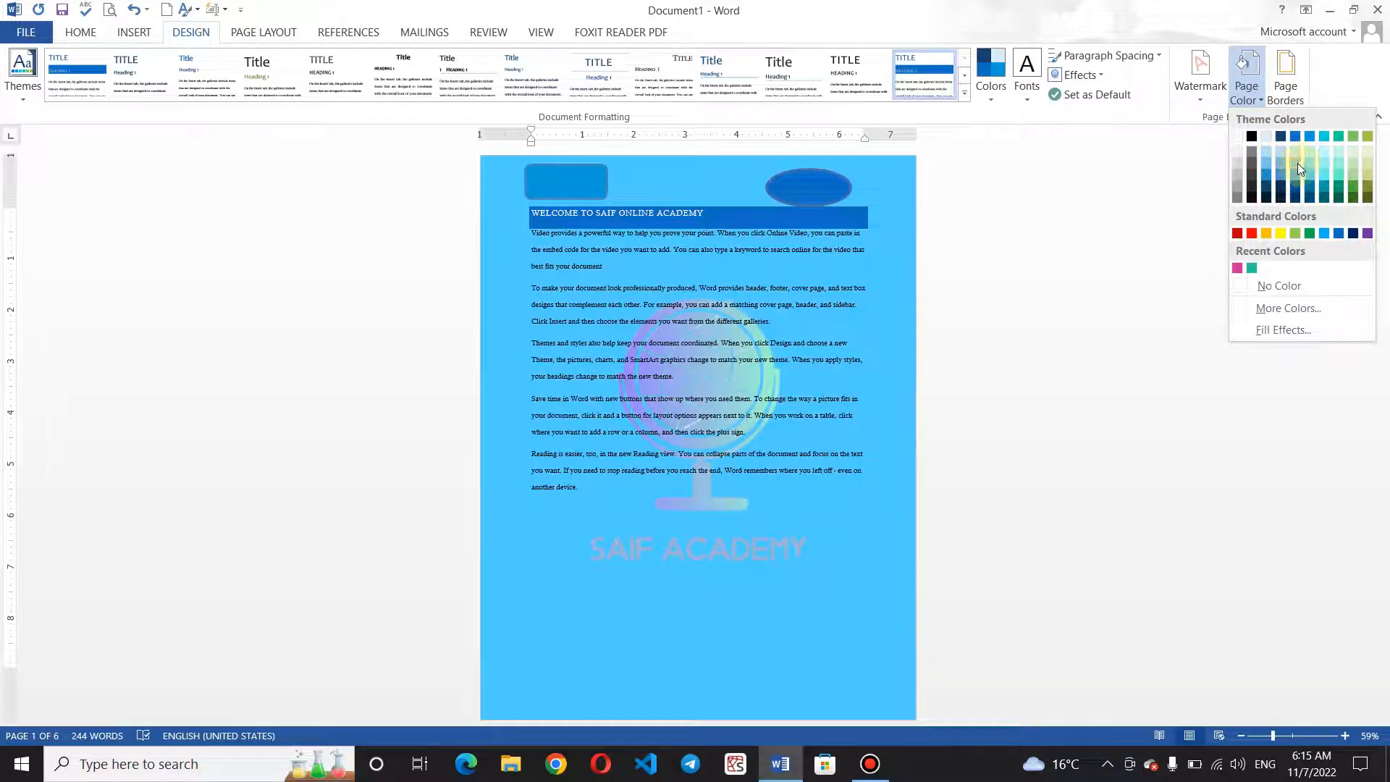
click(1297, 150)
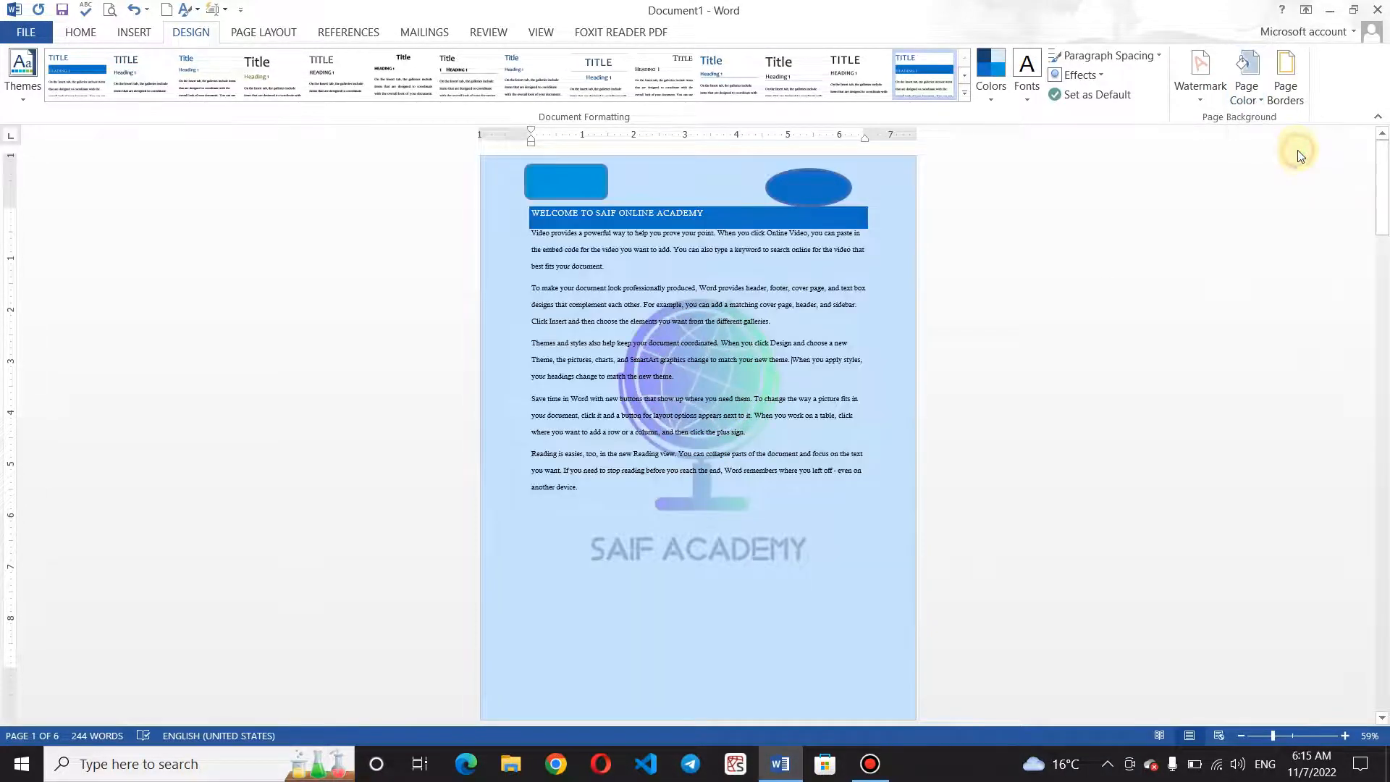
click(1251, 99)
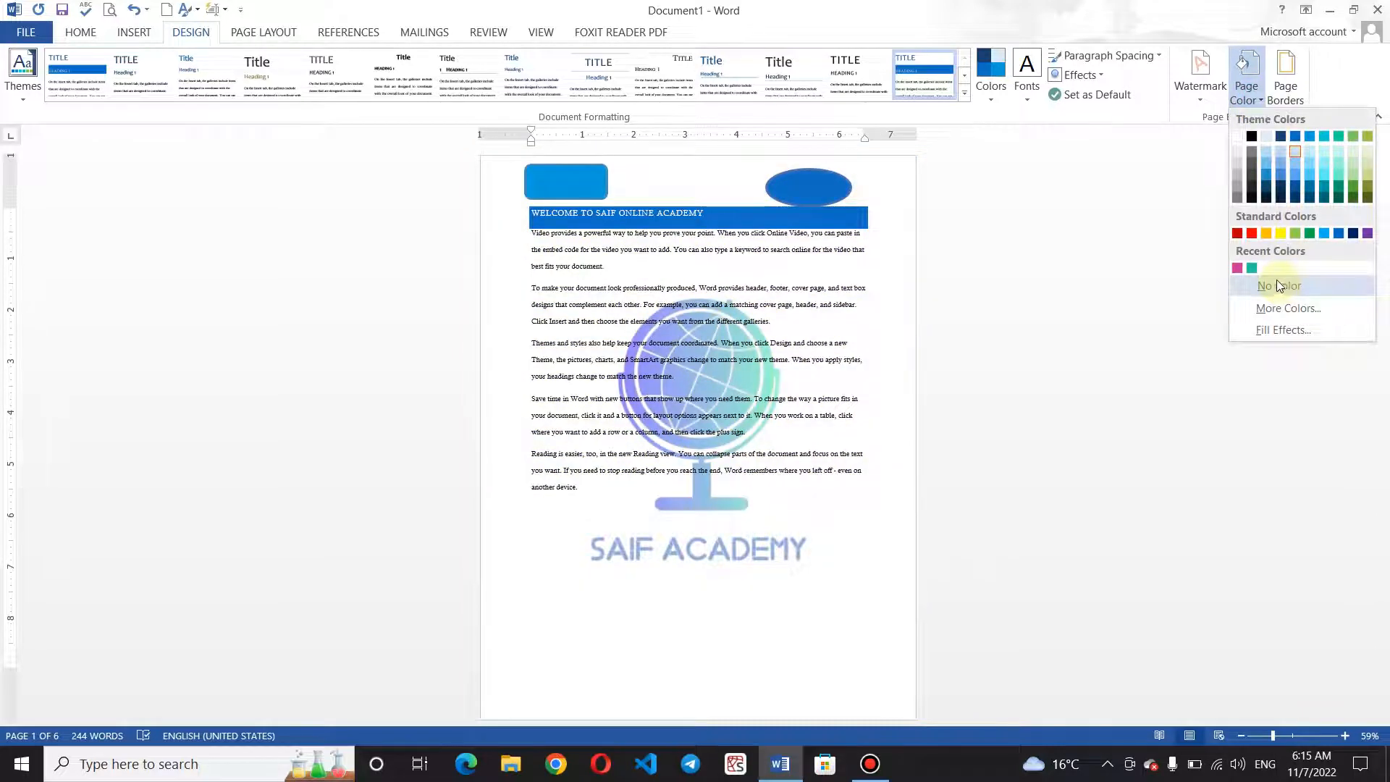
click(1277, 332)
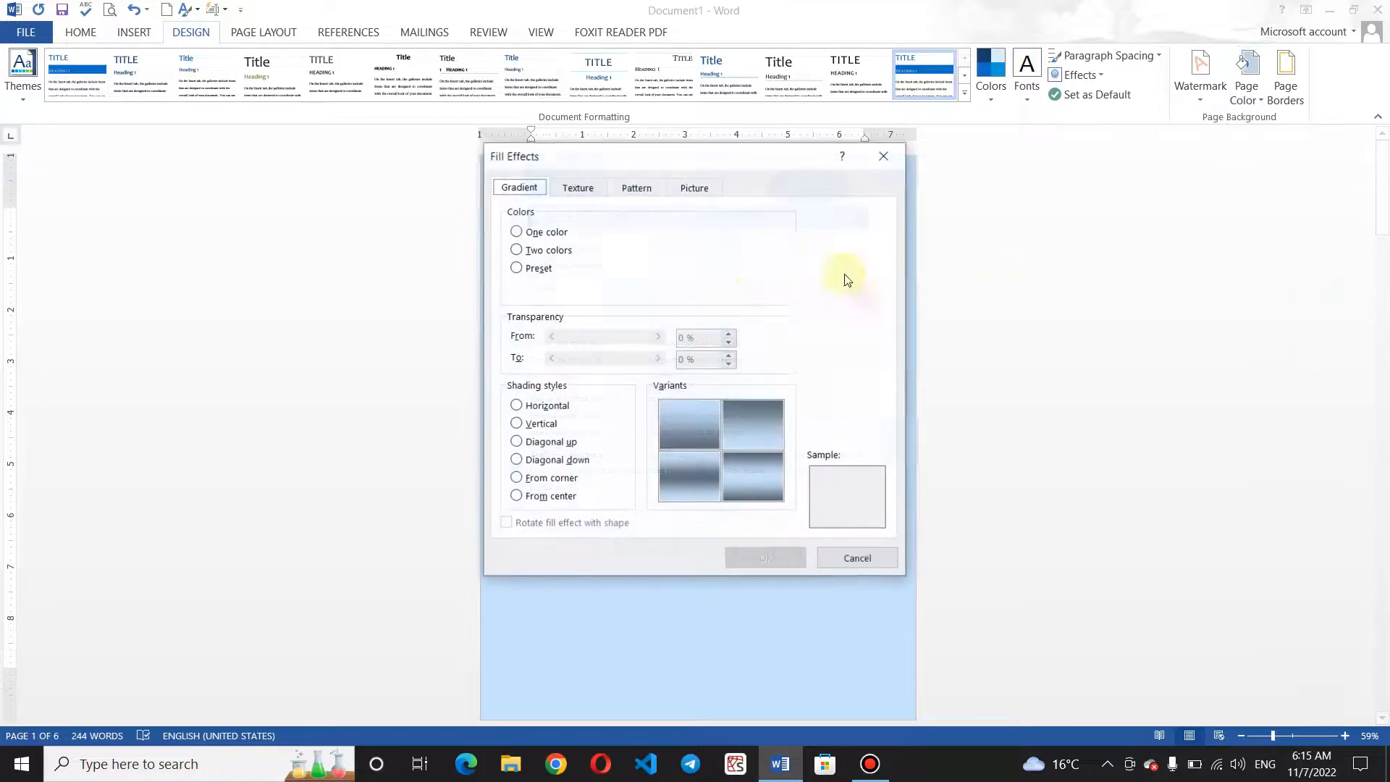
click(572, 189)
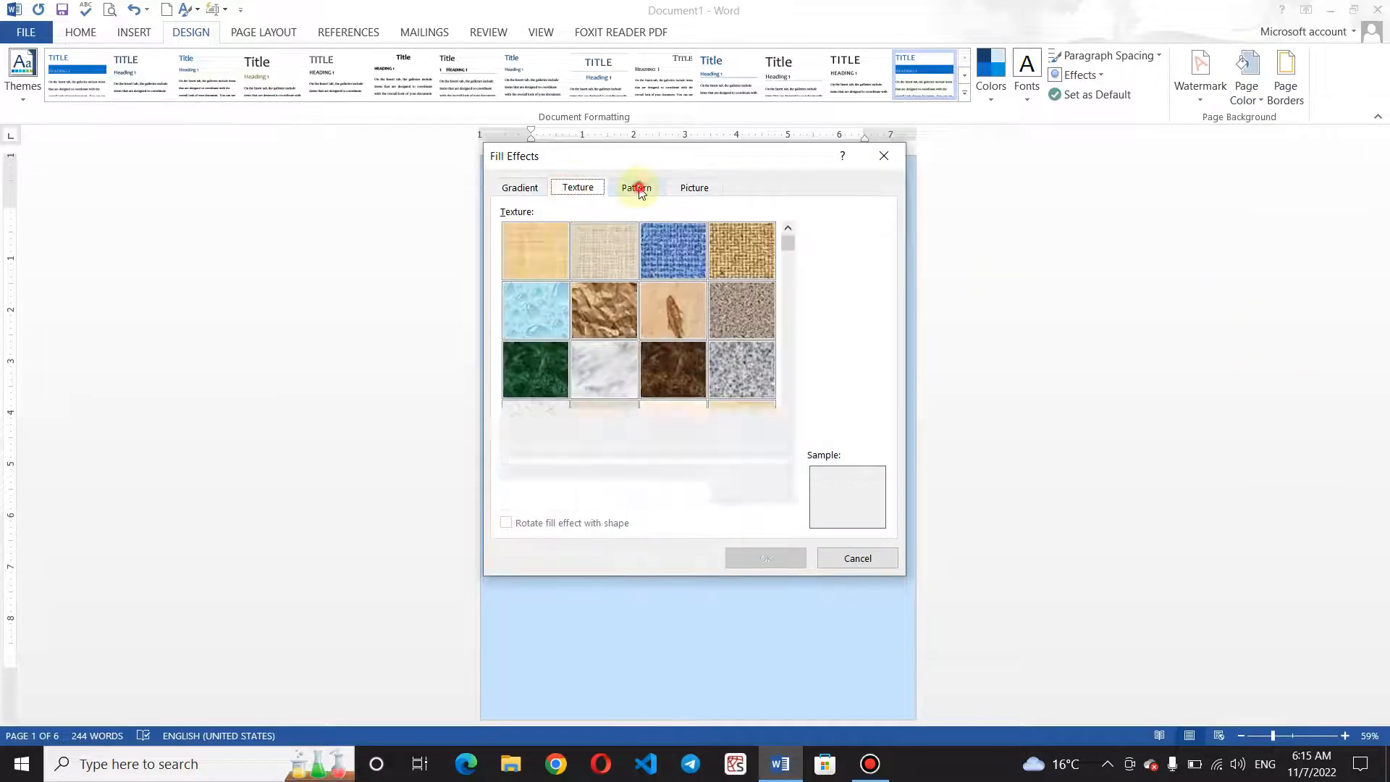
click(637, 187)
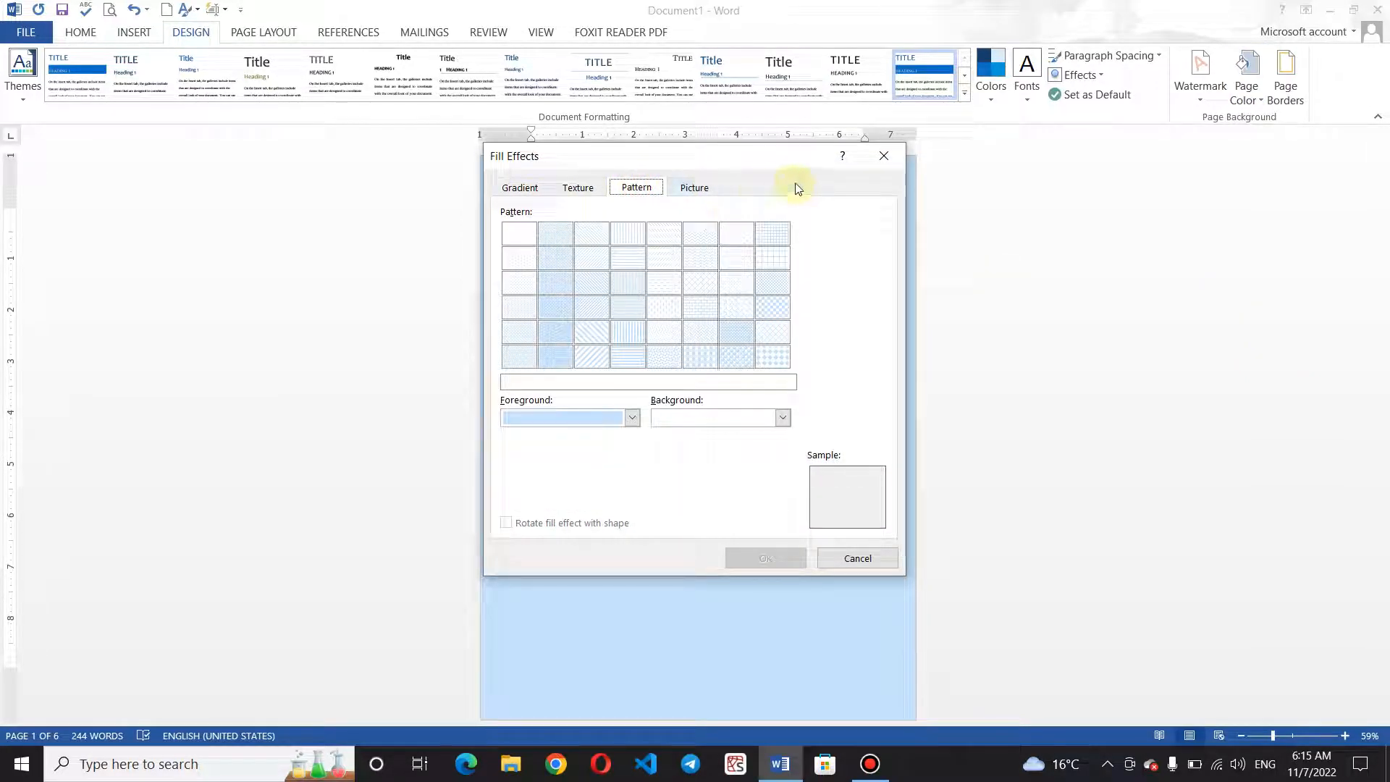
click(889, 153)
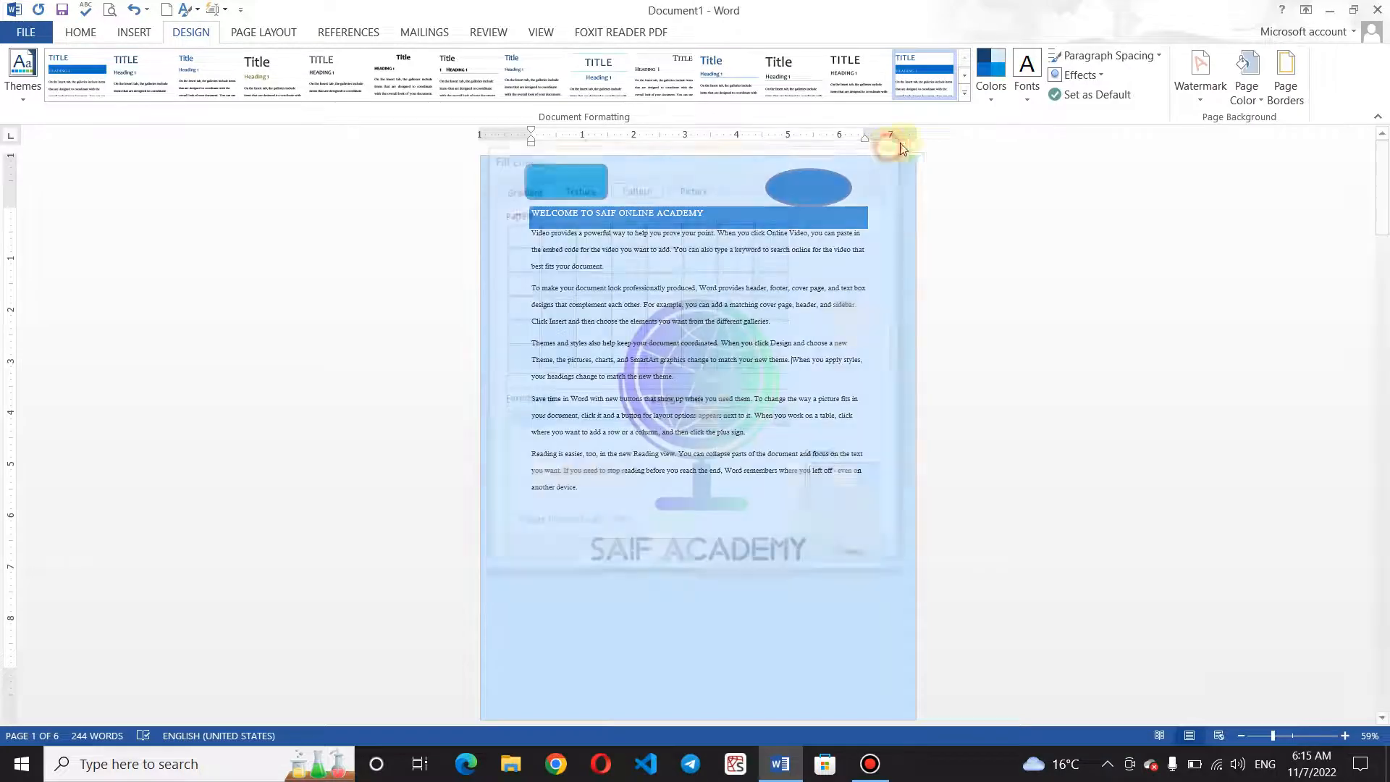
- Set up a Box page border with the third line style, a fine dashed line, in standard red
click(1289, 95)
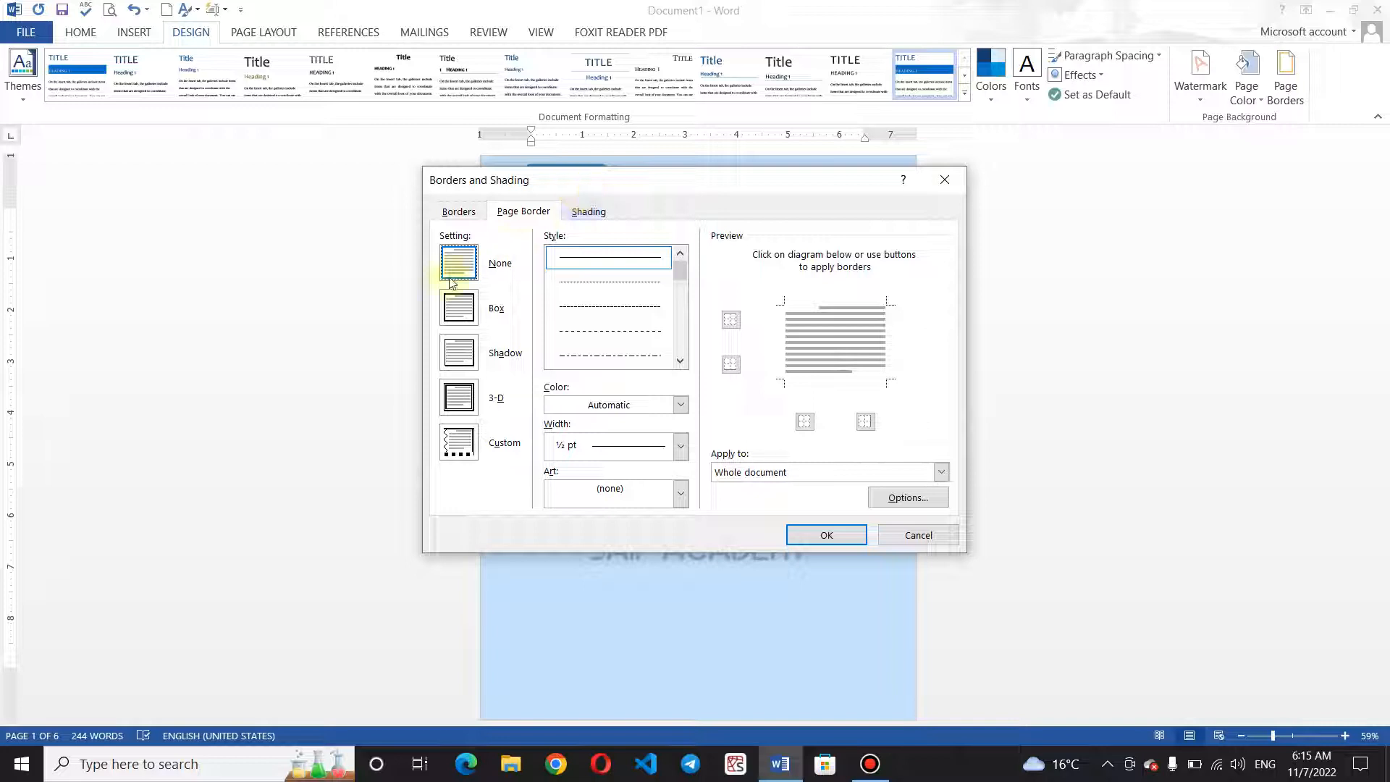
click(461, 318)
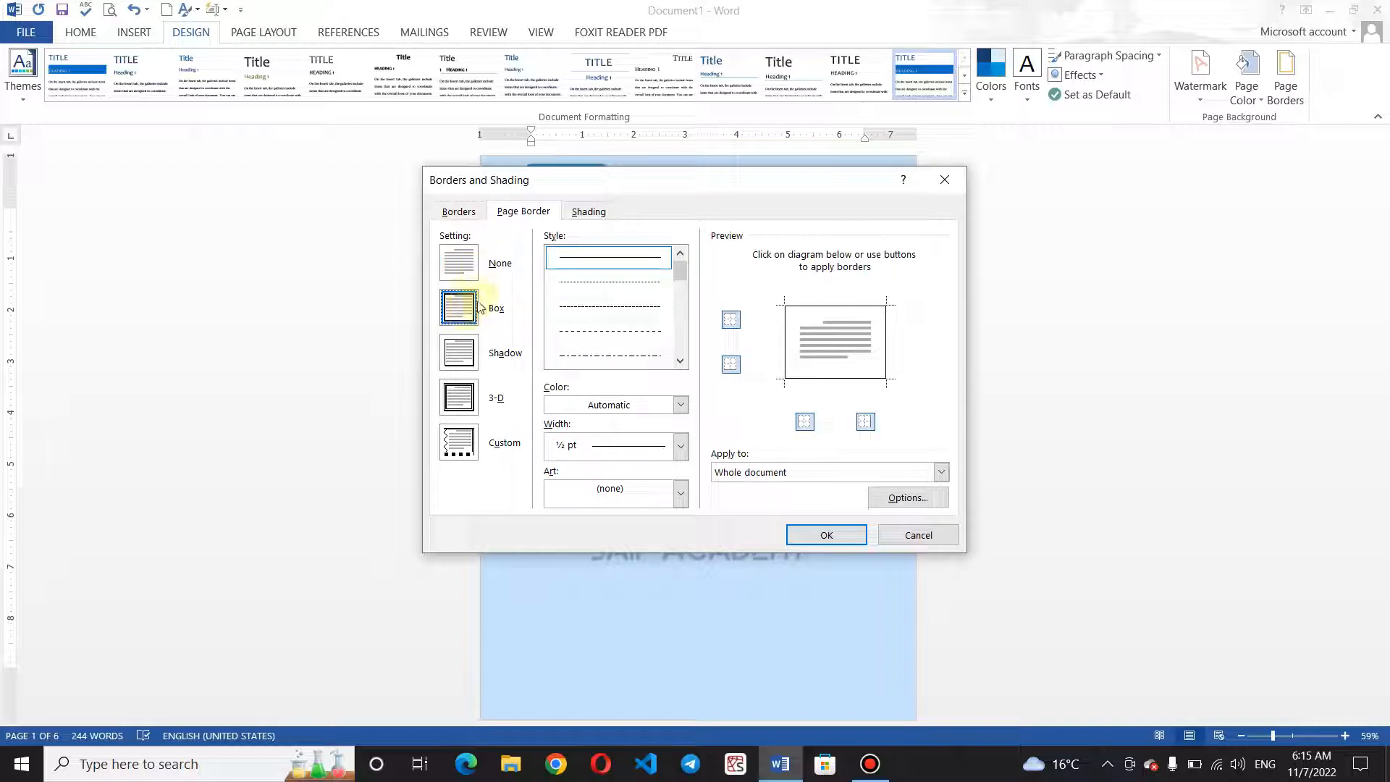
click(469, 266)
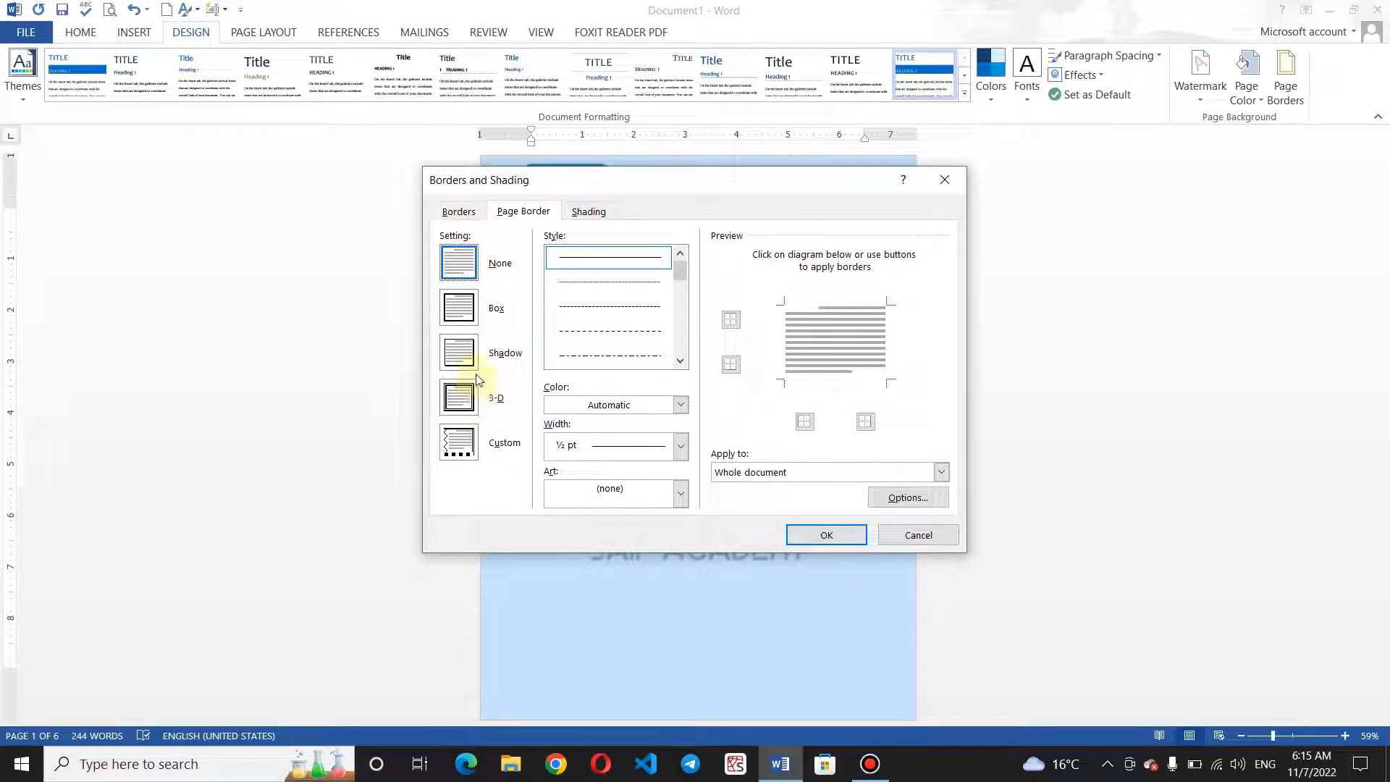
click(470, 313)
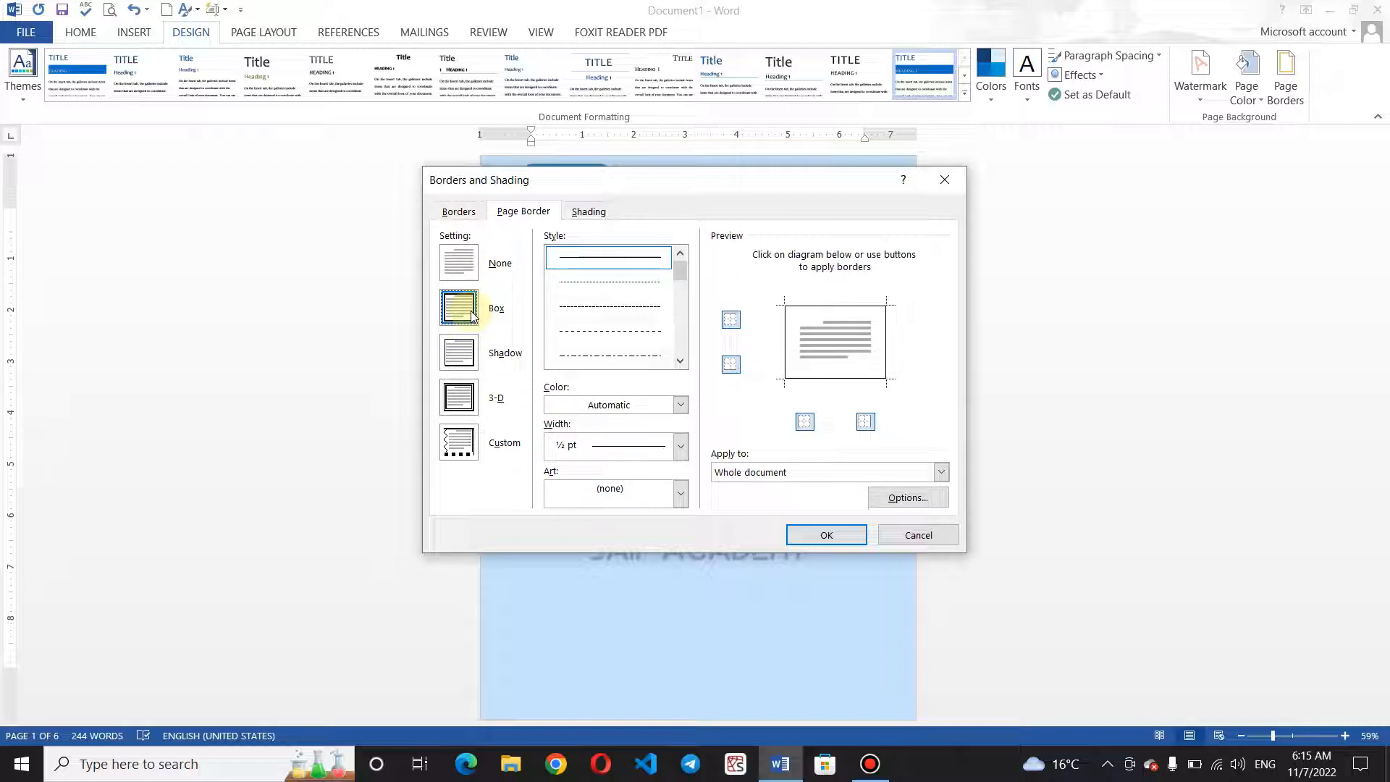
click(626, 317)
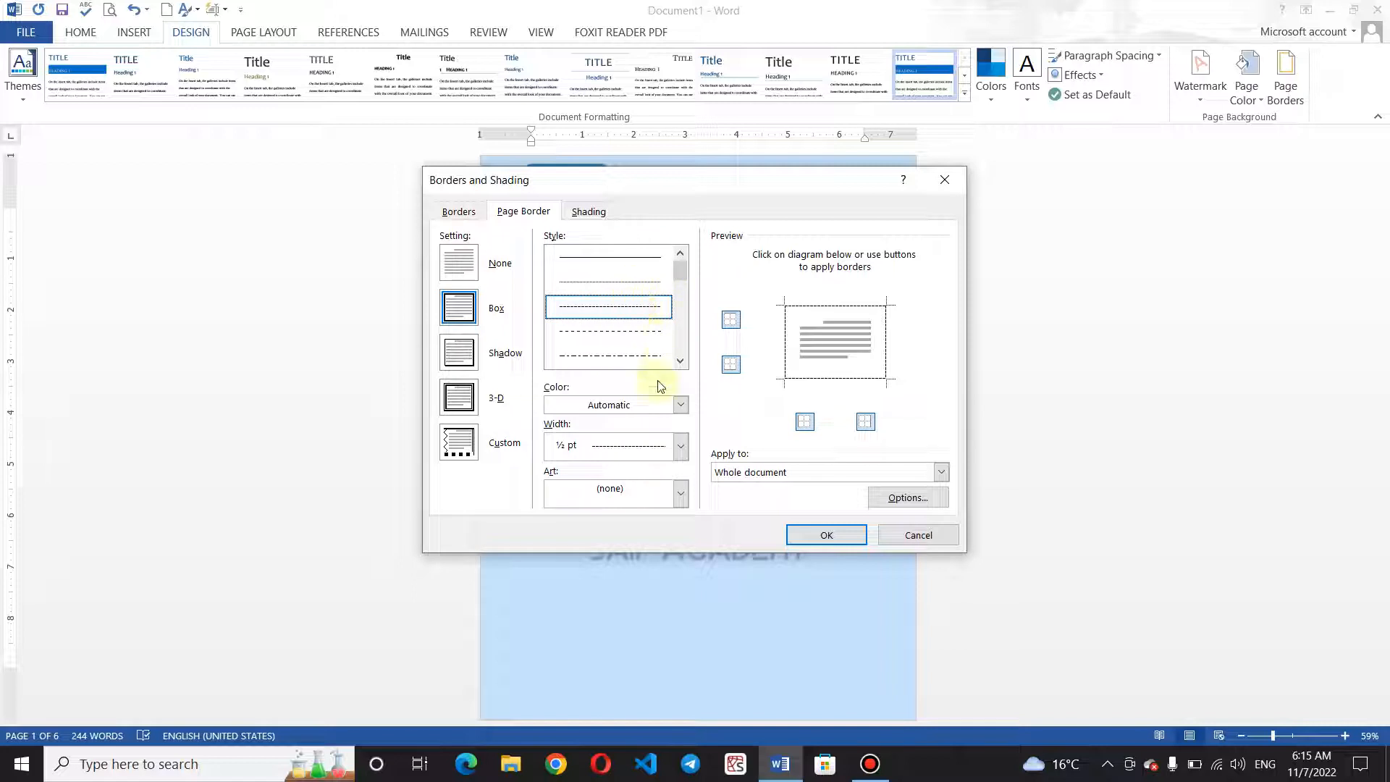
click(683, 405)
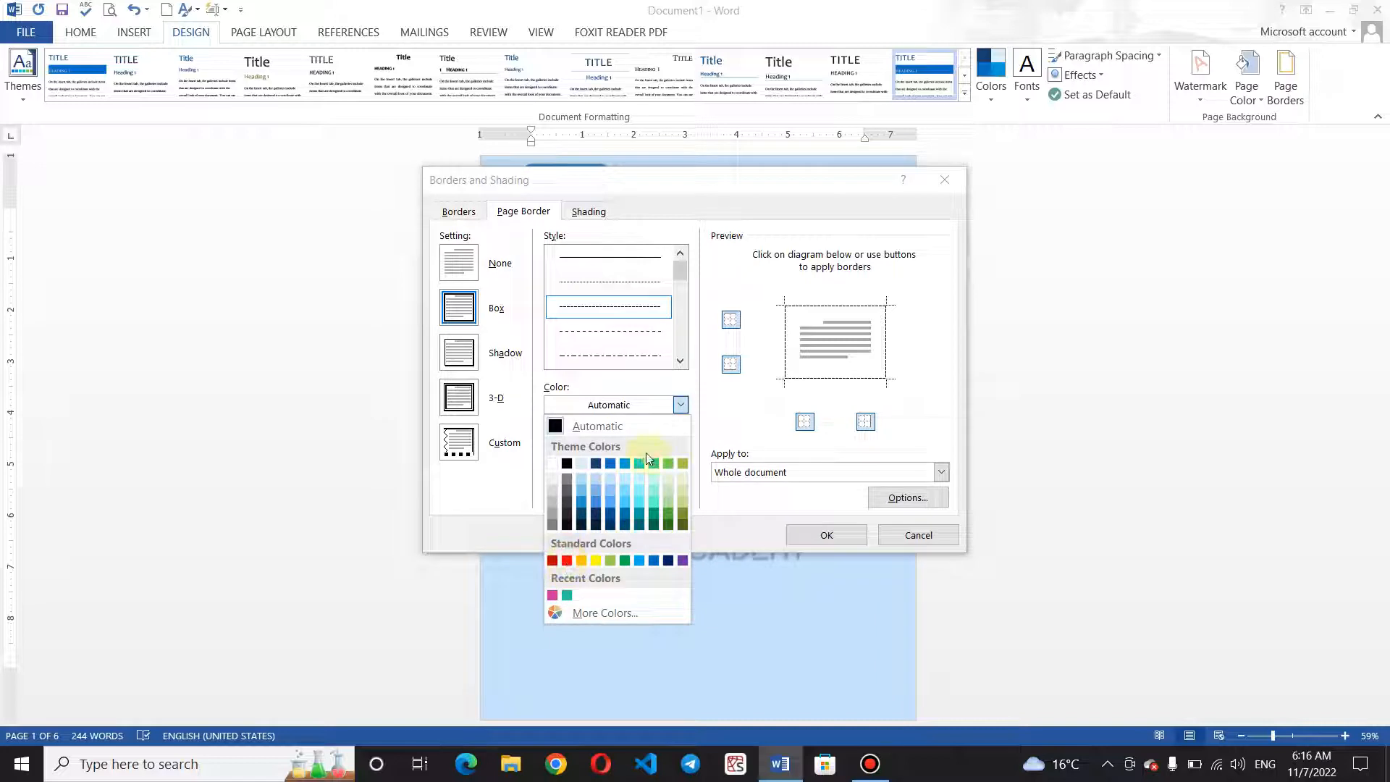
click(564, 562)
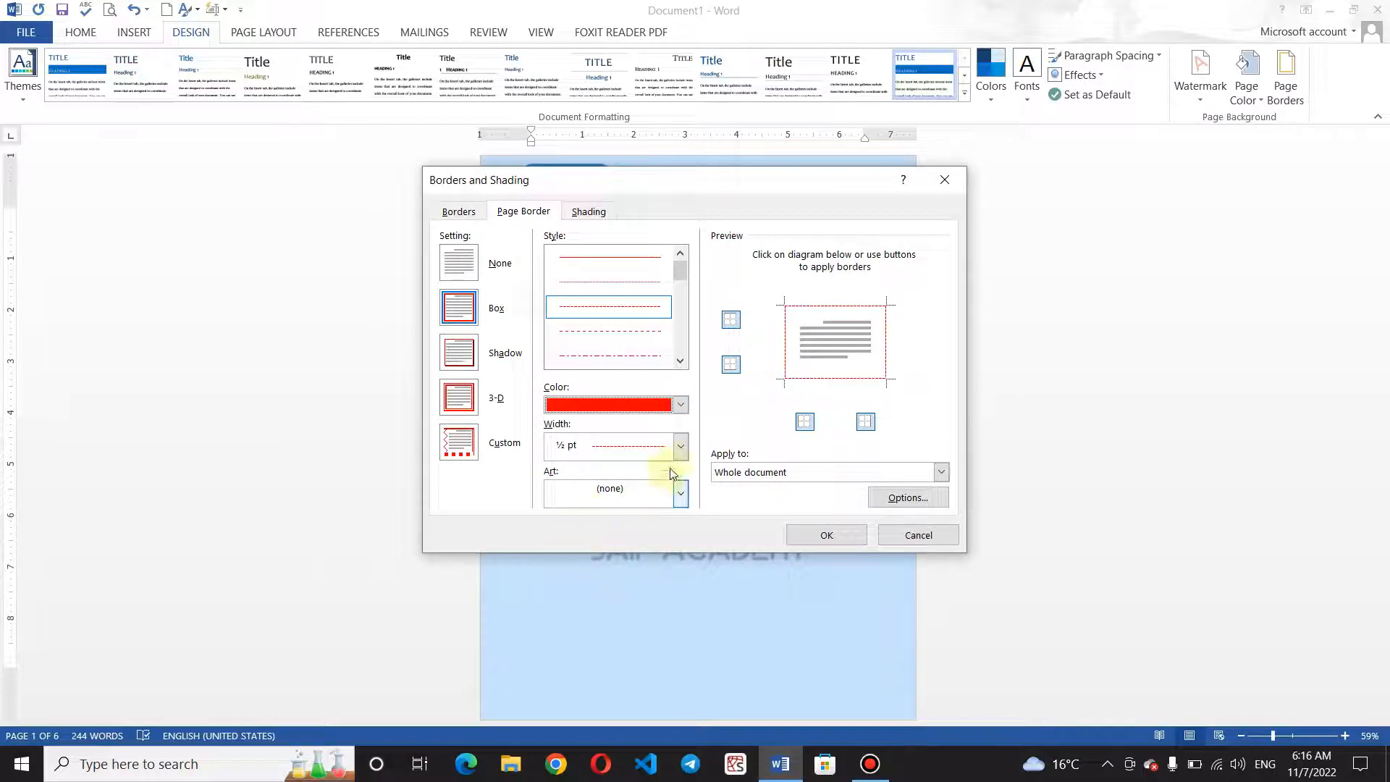
- Choose the black art pattern with white curled leaf motifs for the red page border
click(682, 496)
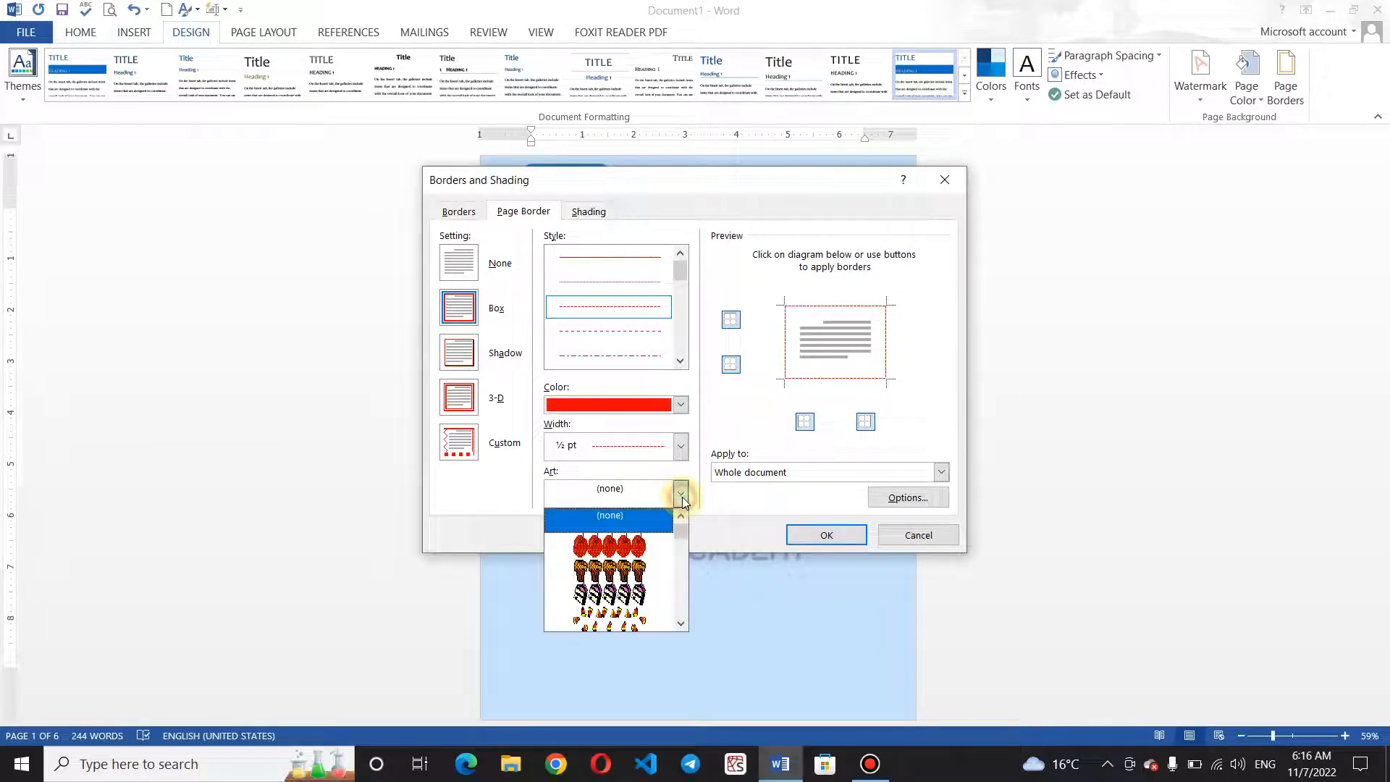
click(685, 574)
click(684, 573)
click(684, 575)
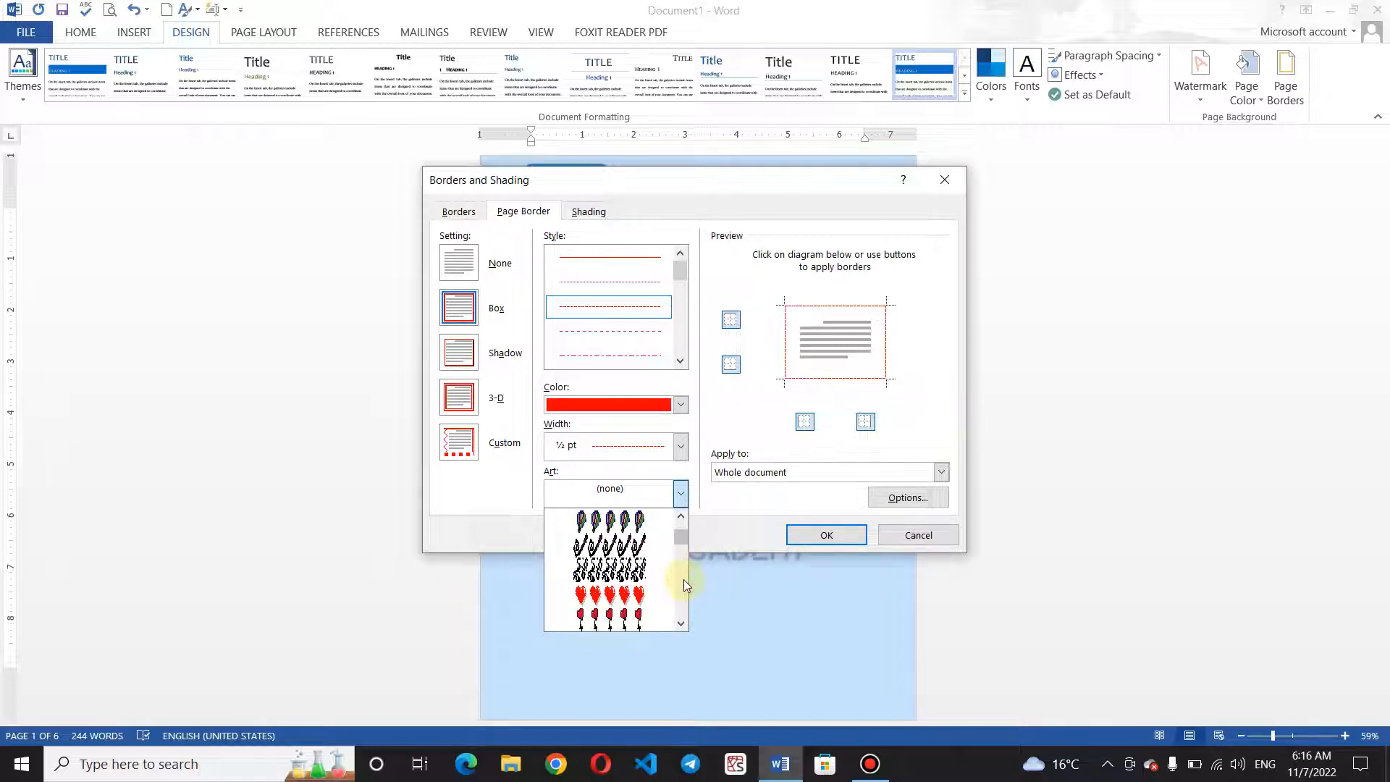
click(685, 580)
click(686, 584)
click(685, 583)
click(685, 583)
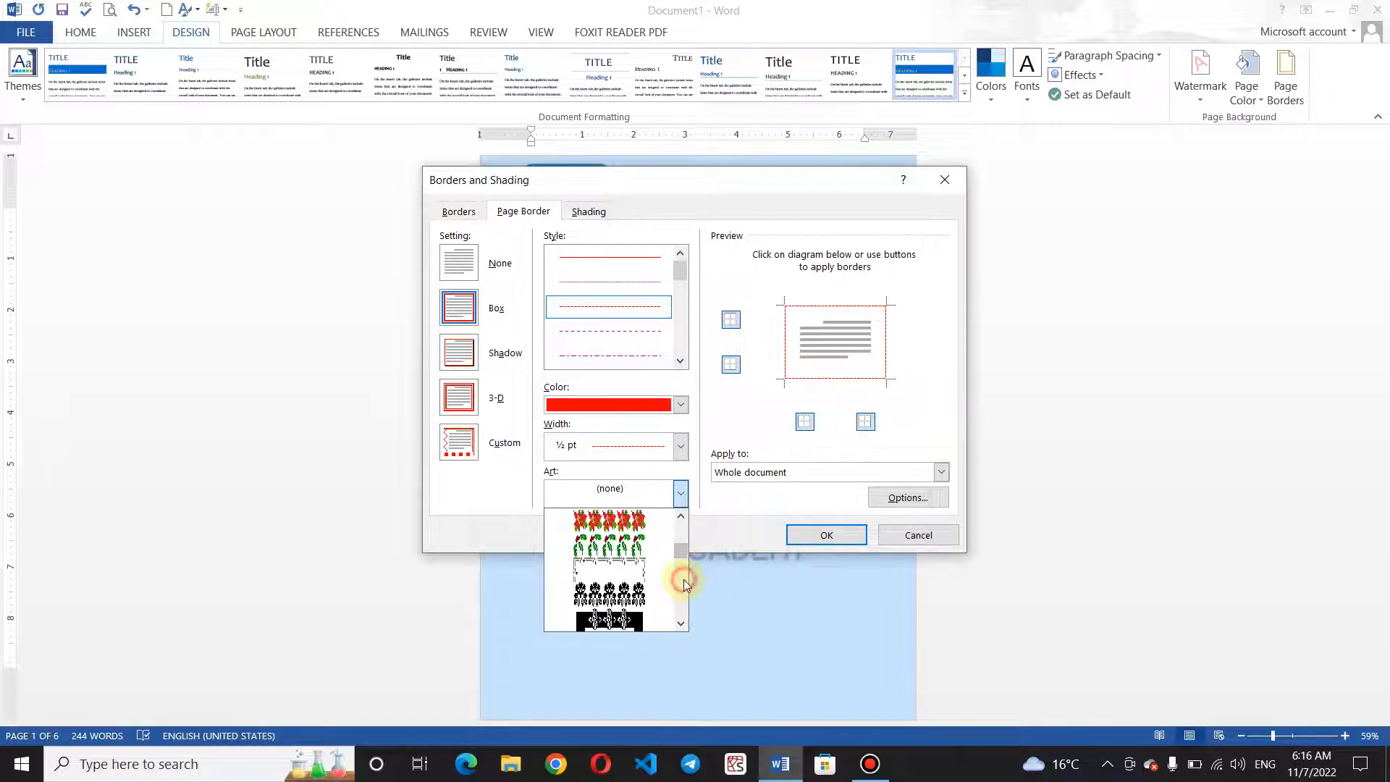
click(685, 584)
click(685, 537)
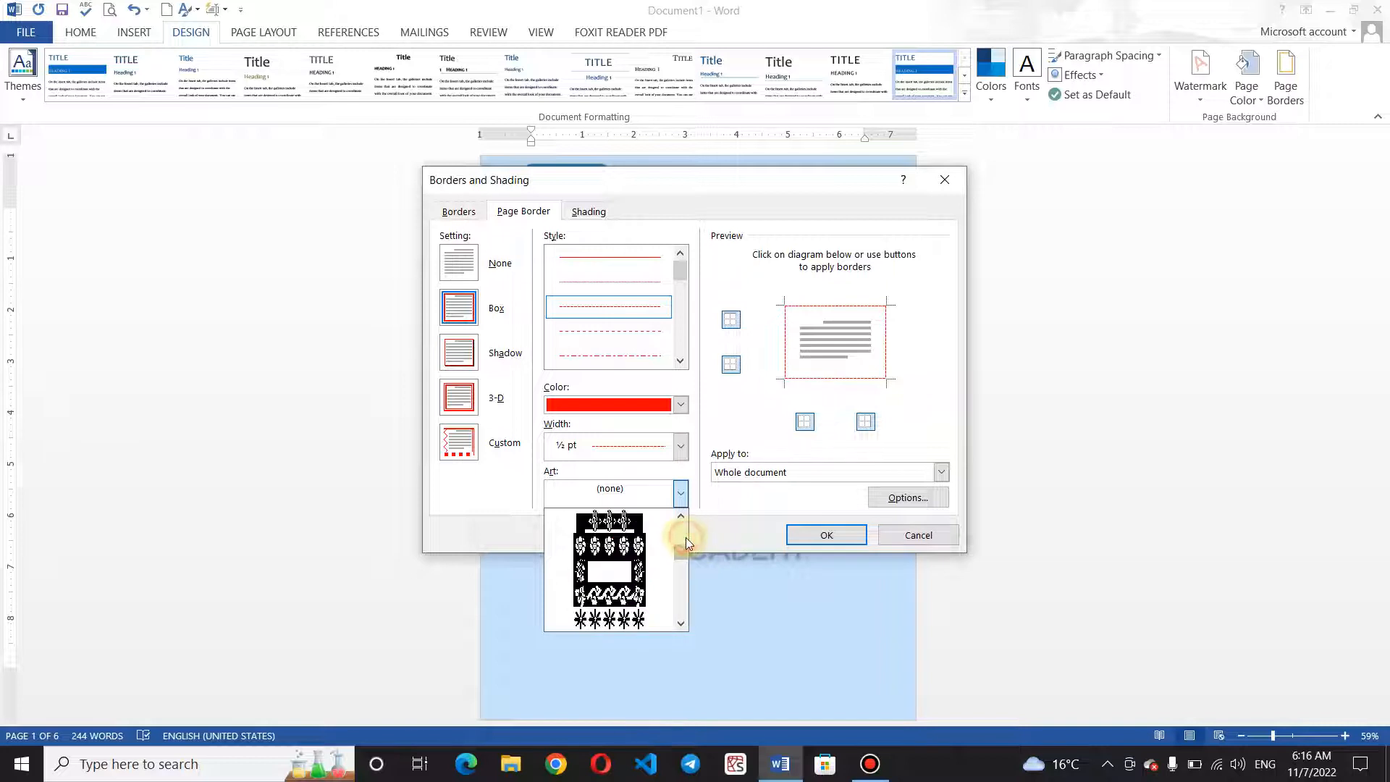
click(636, 546)
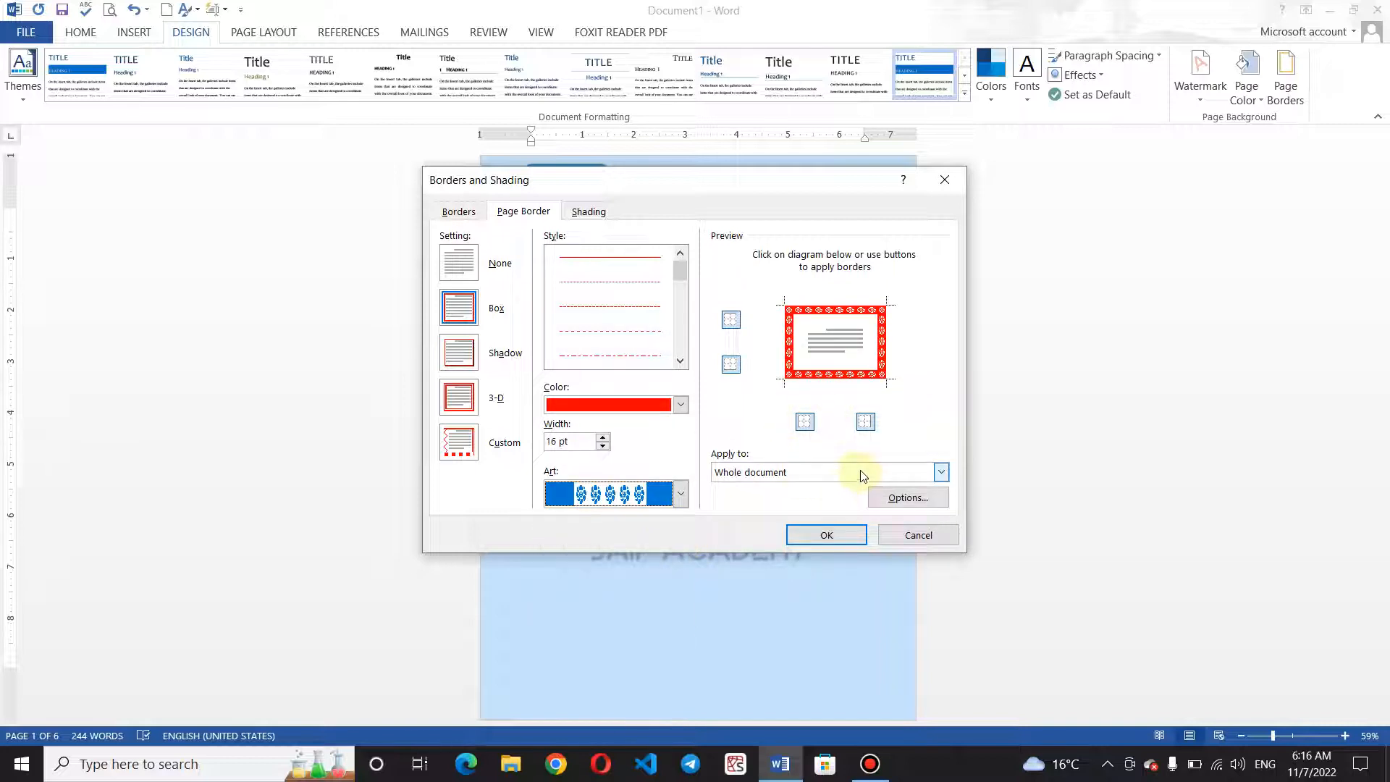
- Apply the art page border to the whole document with a width of 10 pt
click(899, 474)
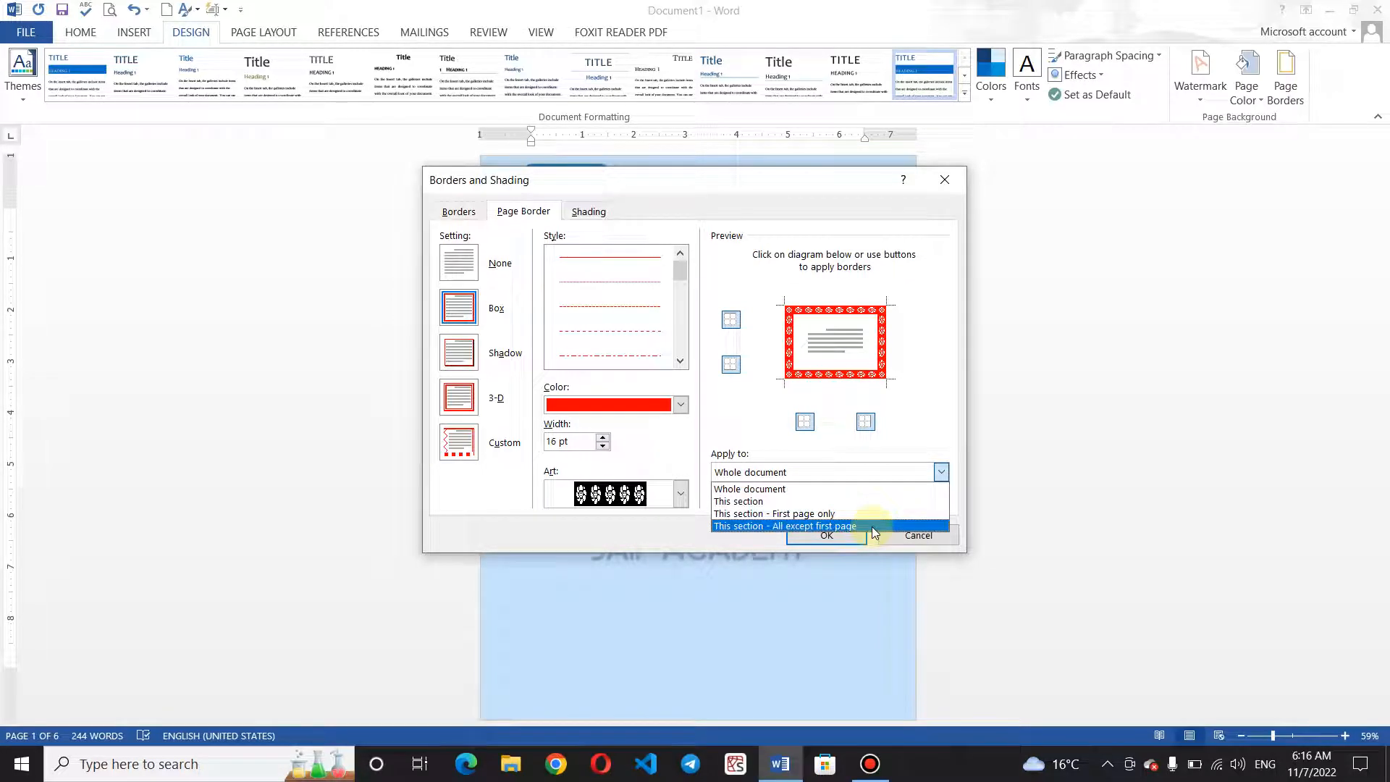
click(855, 491)
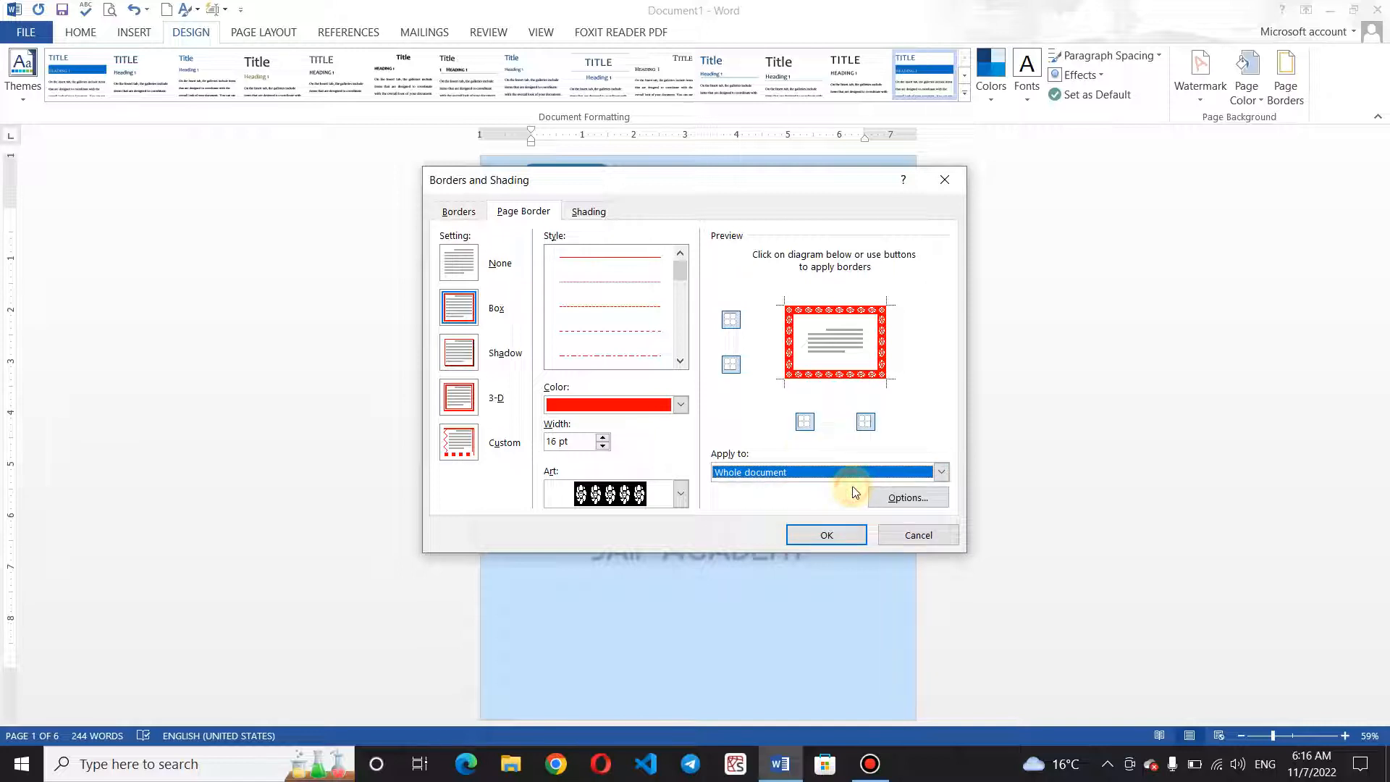
click(603, 446)
click(603, 447)
click(603, 447)
click(603, 446)
click(603, 447)
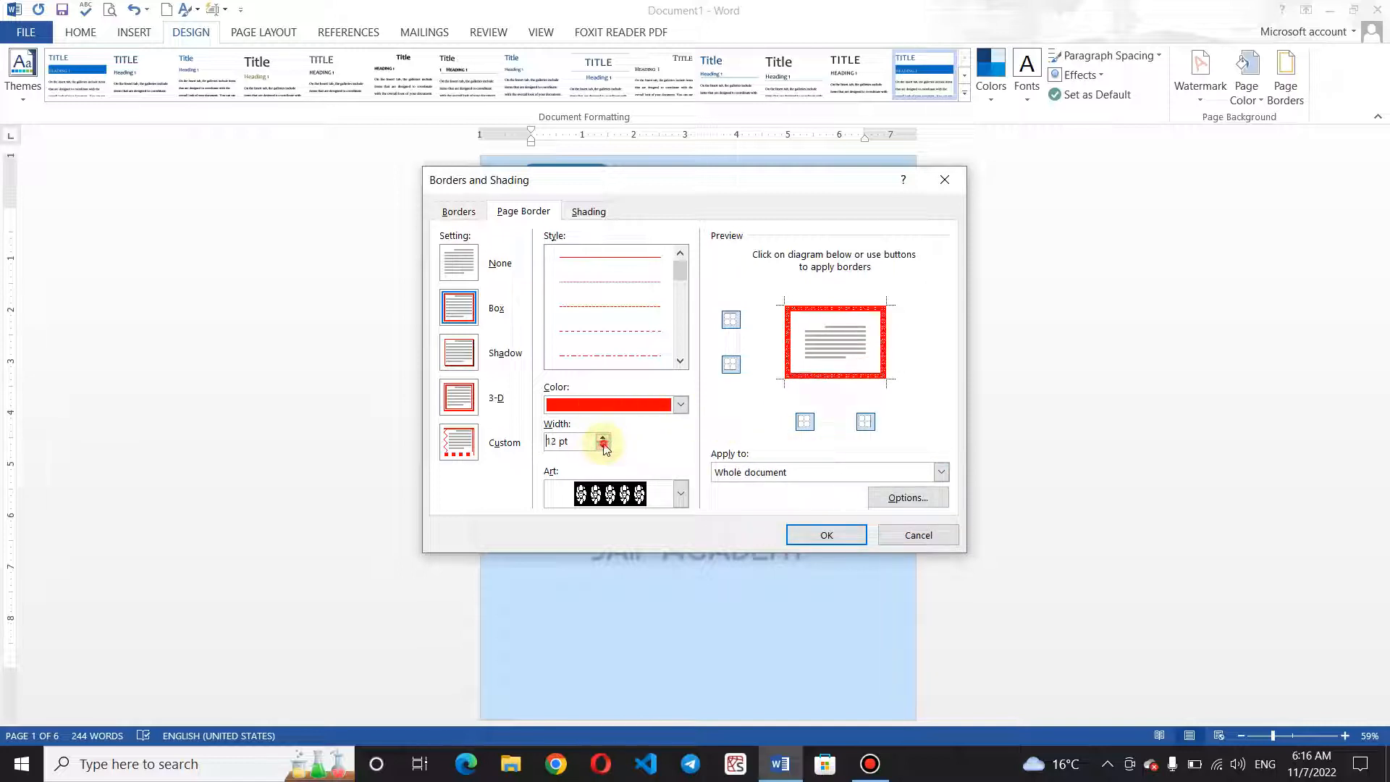
click(603, 446)
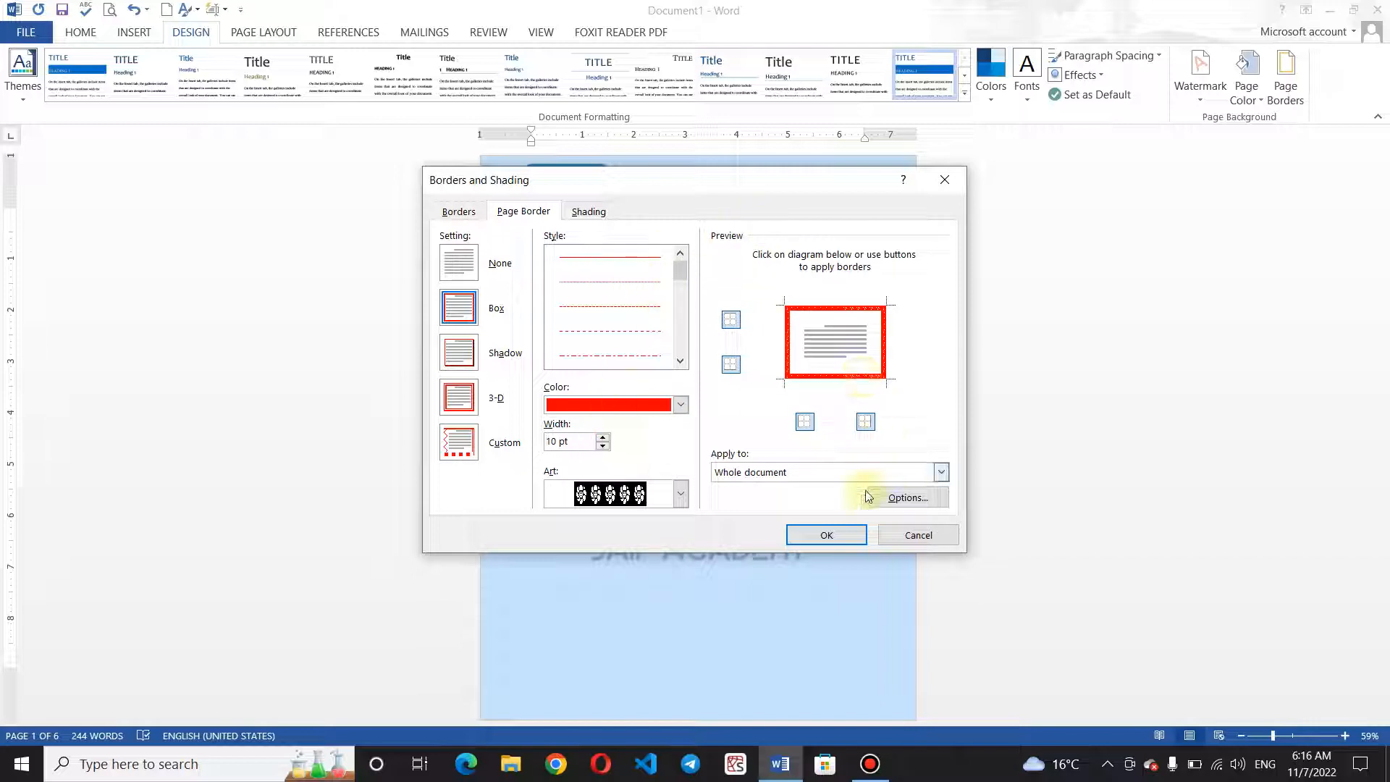
click(826, 535)
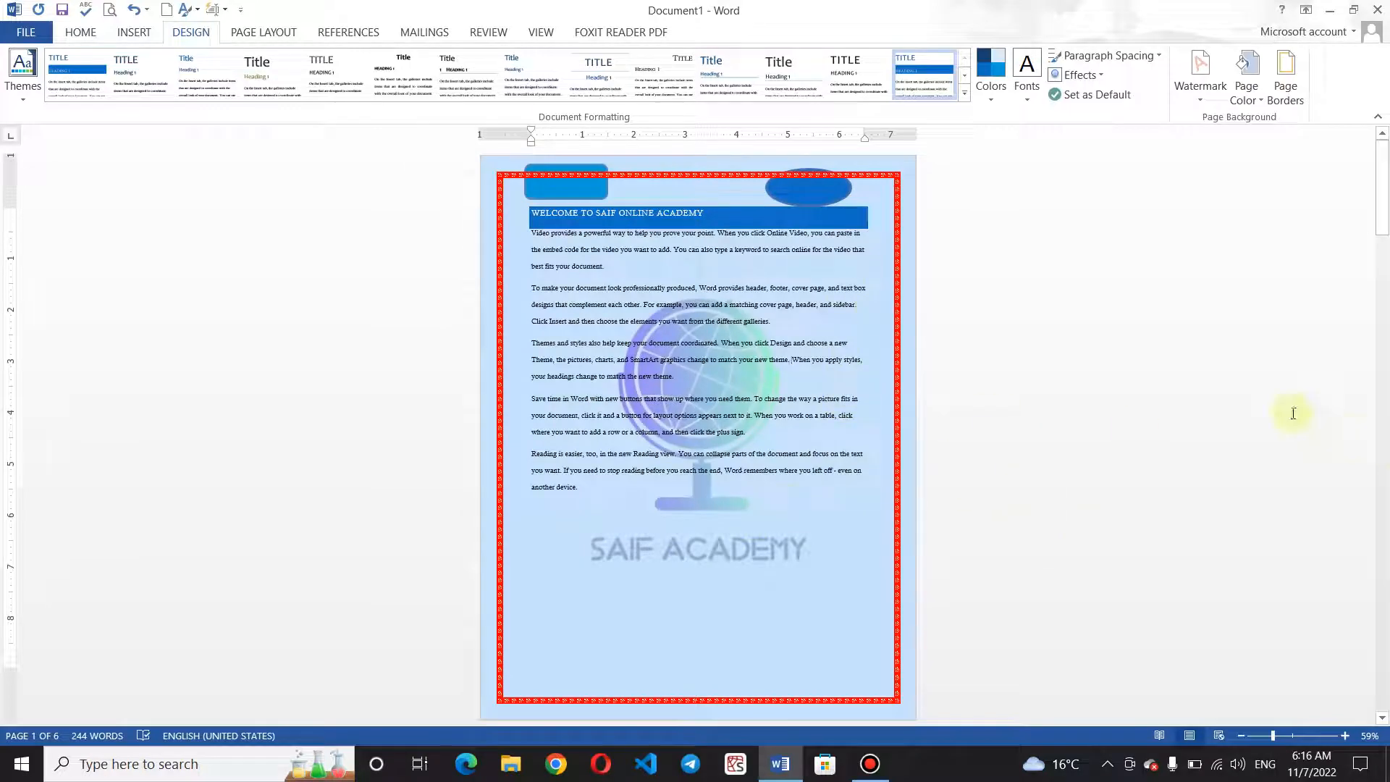
- Generate sample paragraphs on the empty fourth page with =rand()
click(1382, 424)
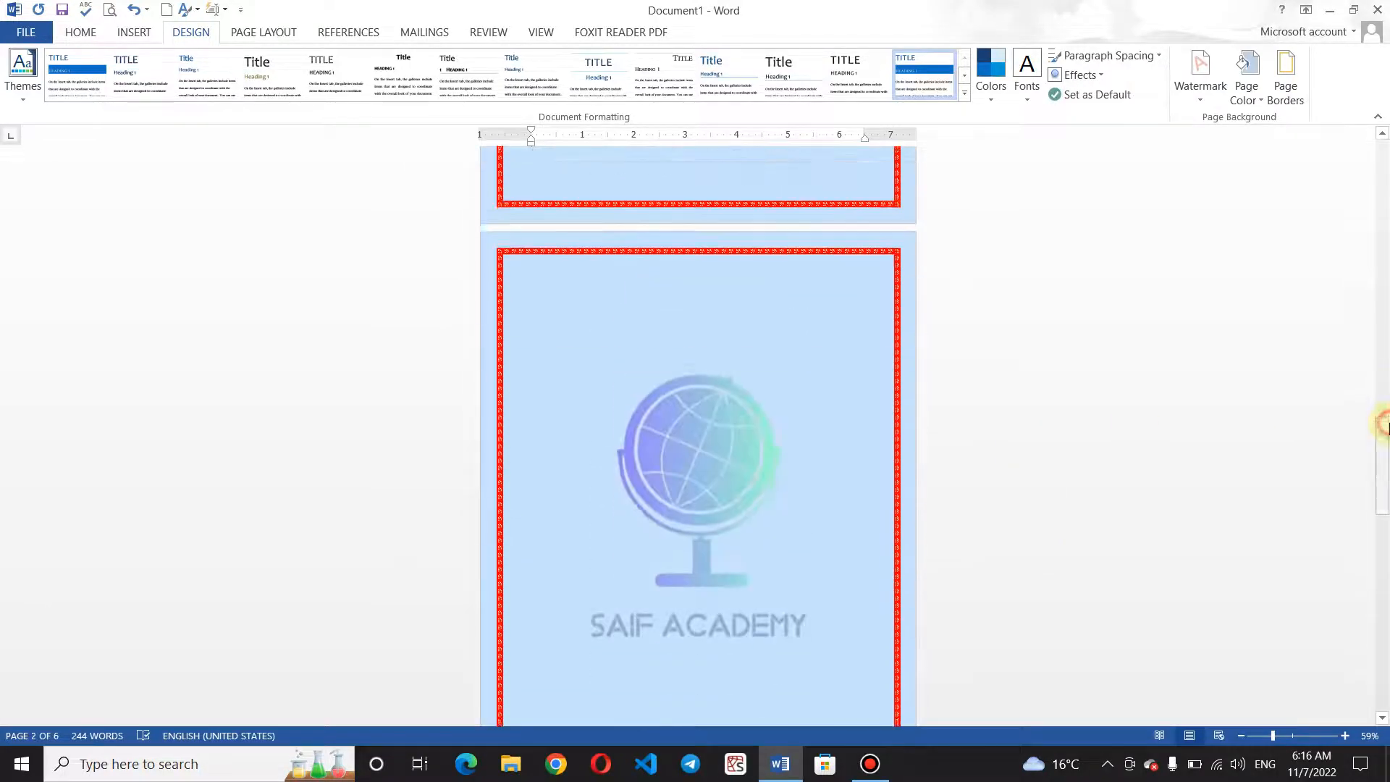
drag(1386, 426, 1386, 430)
click(513, 259)
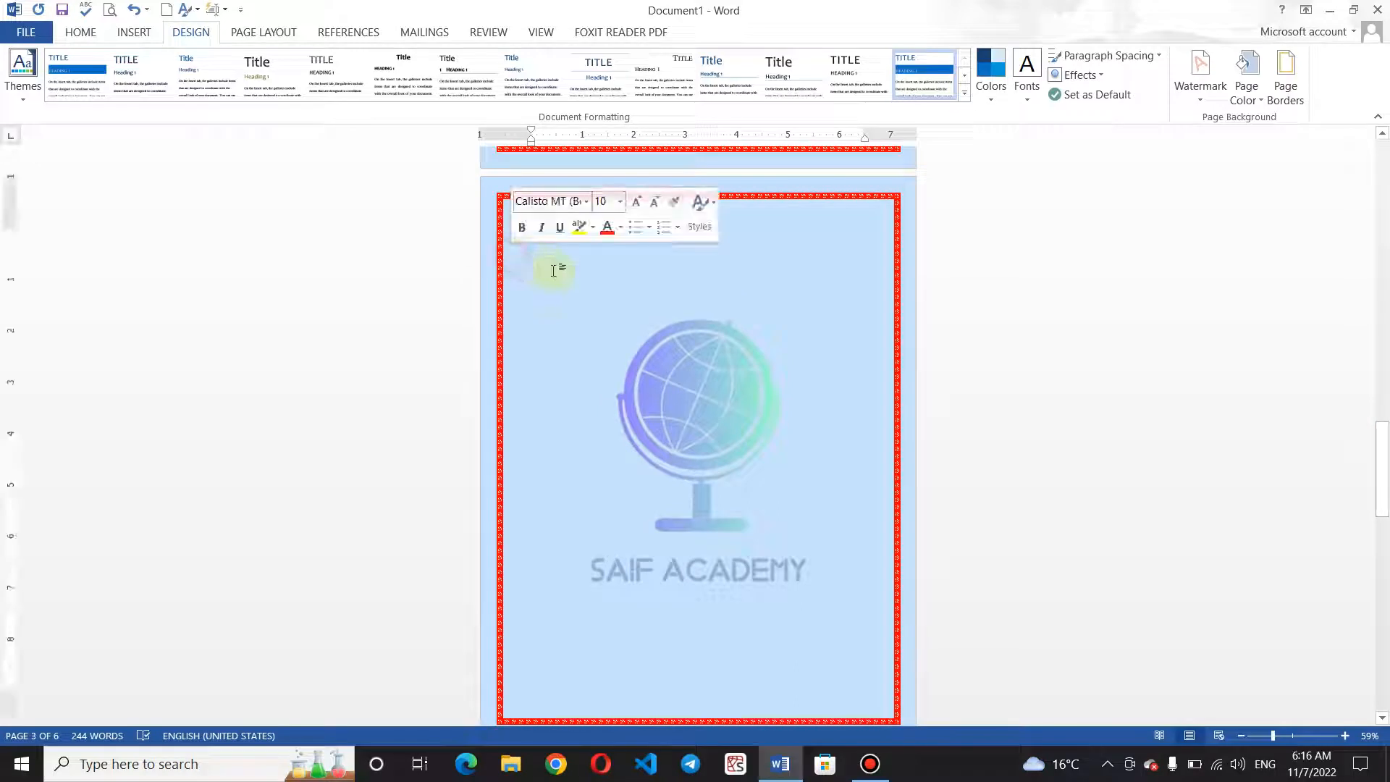
click(554, 270)
text(=)
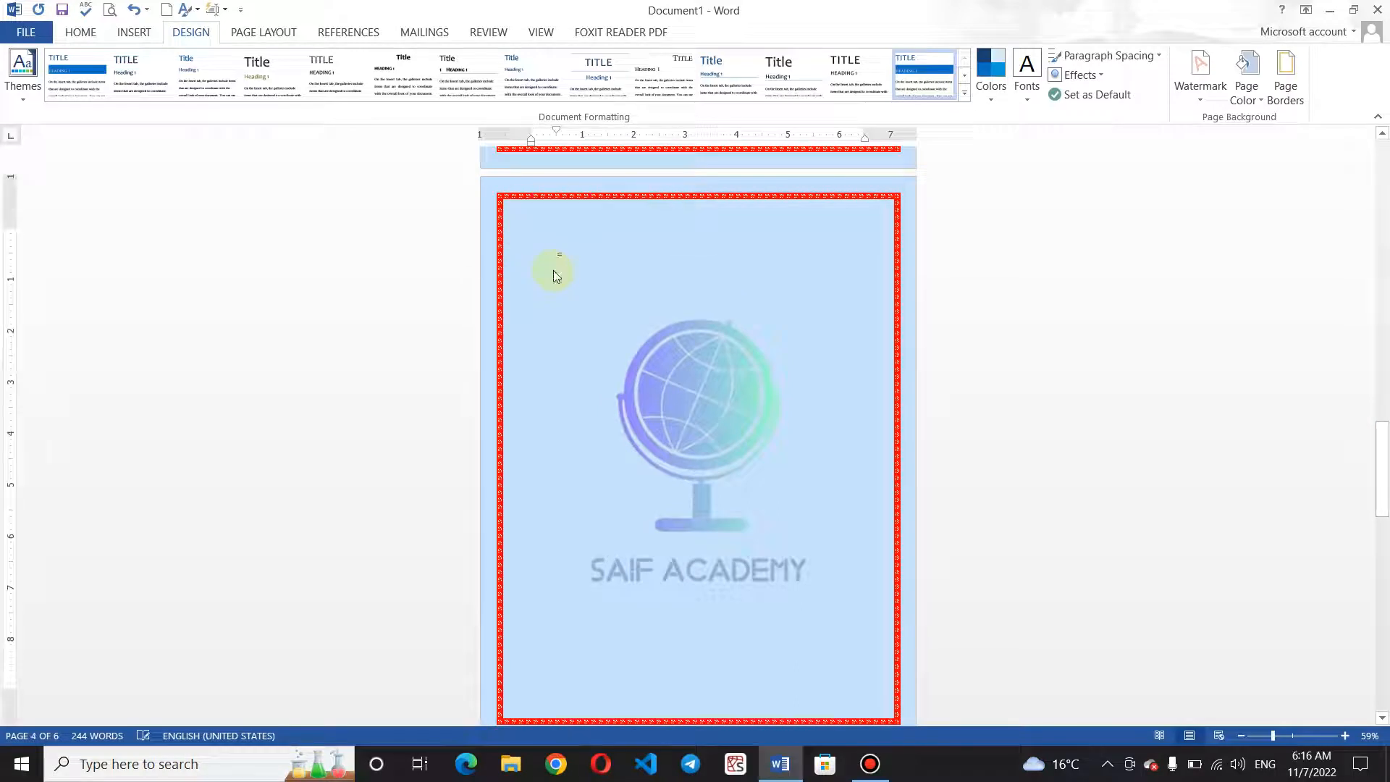
text(rand)
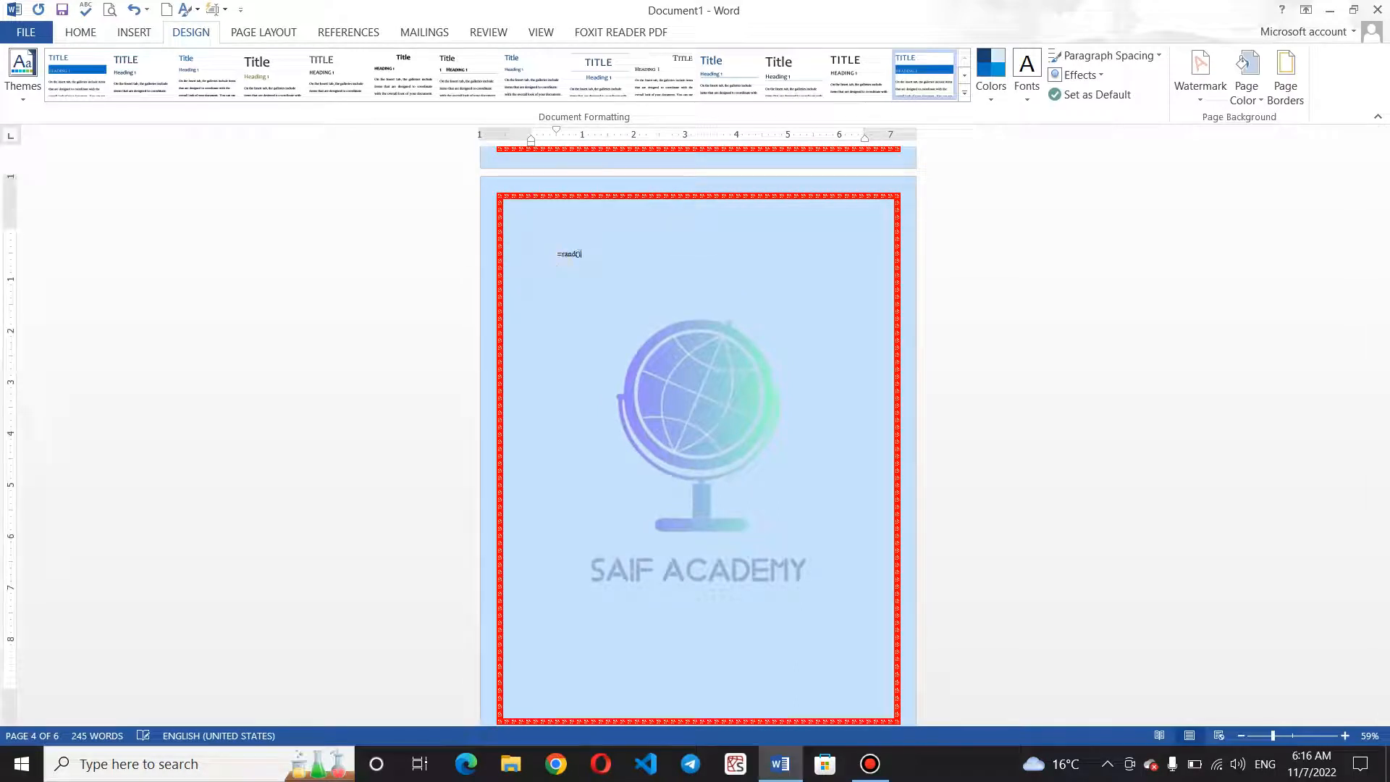
text(())
key(Return)
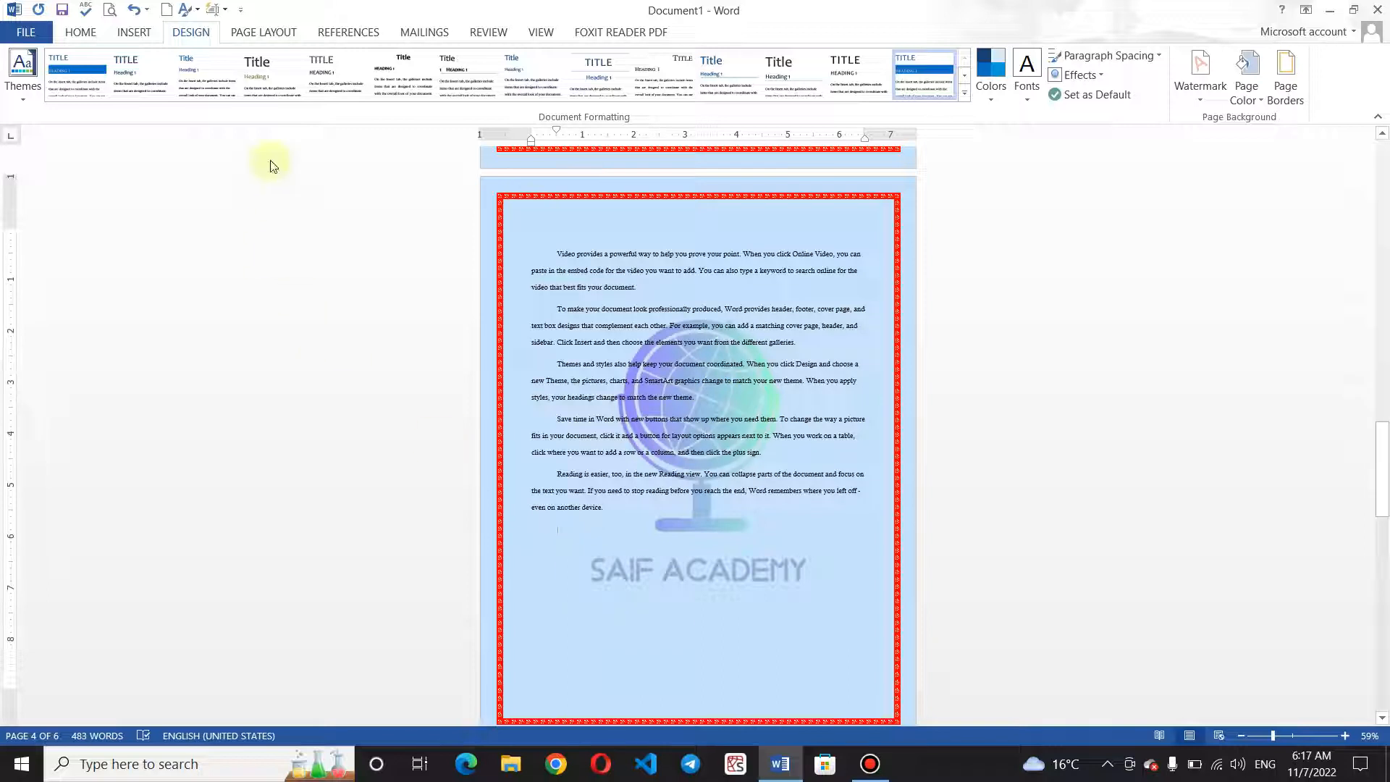
click(280, 36)
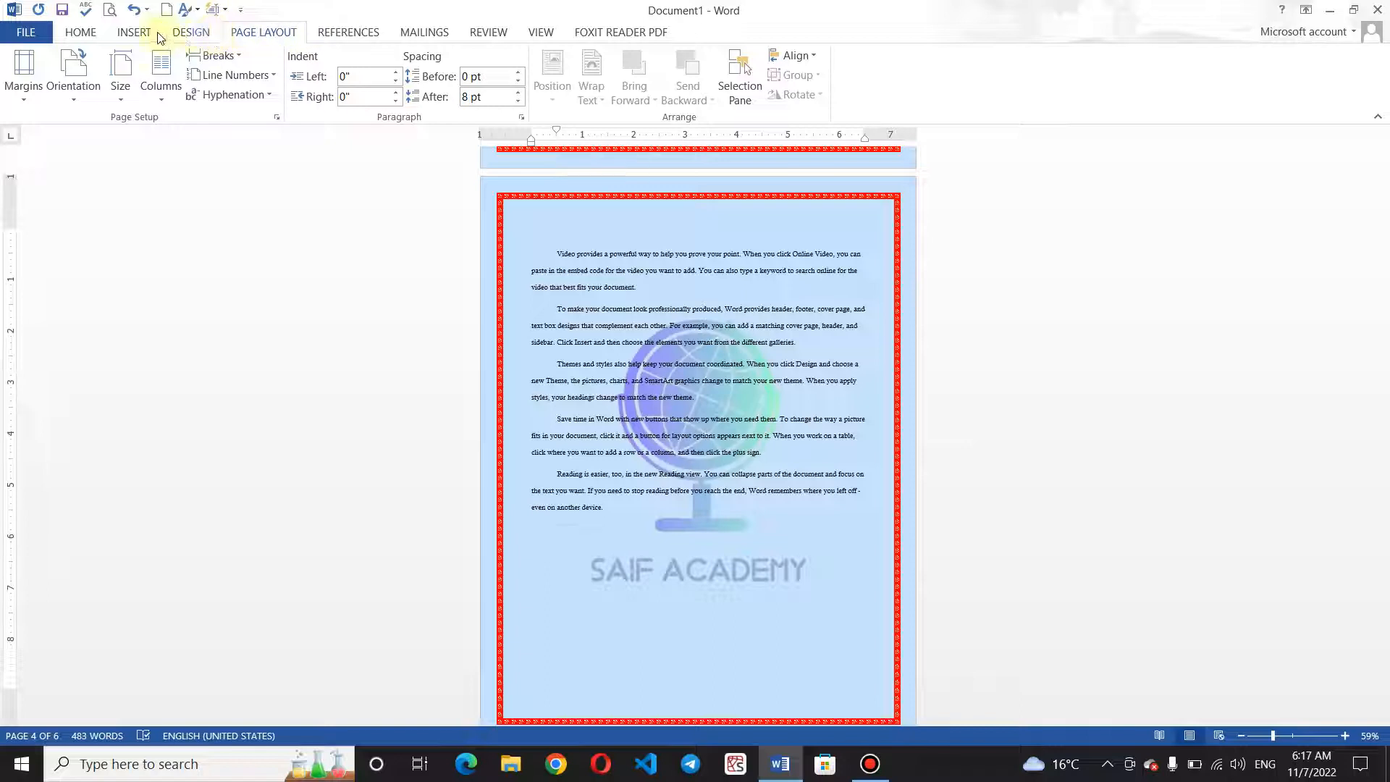
click(335, 36)
click(275, 35)
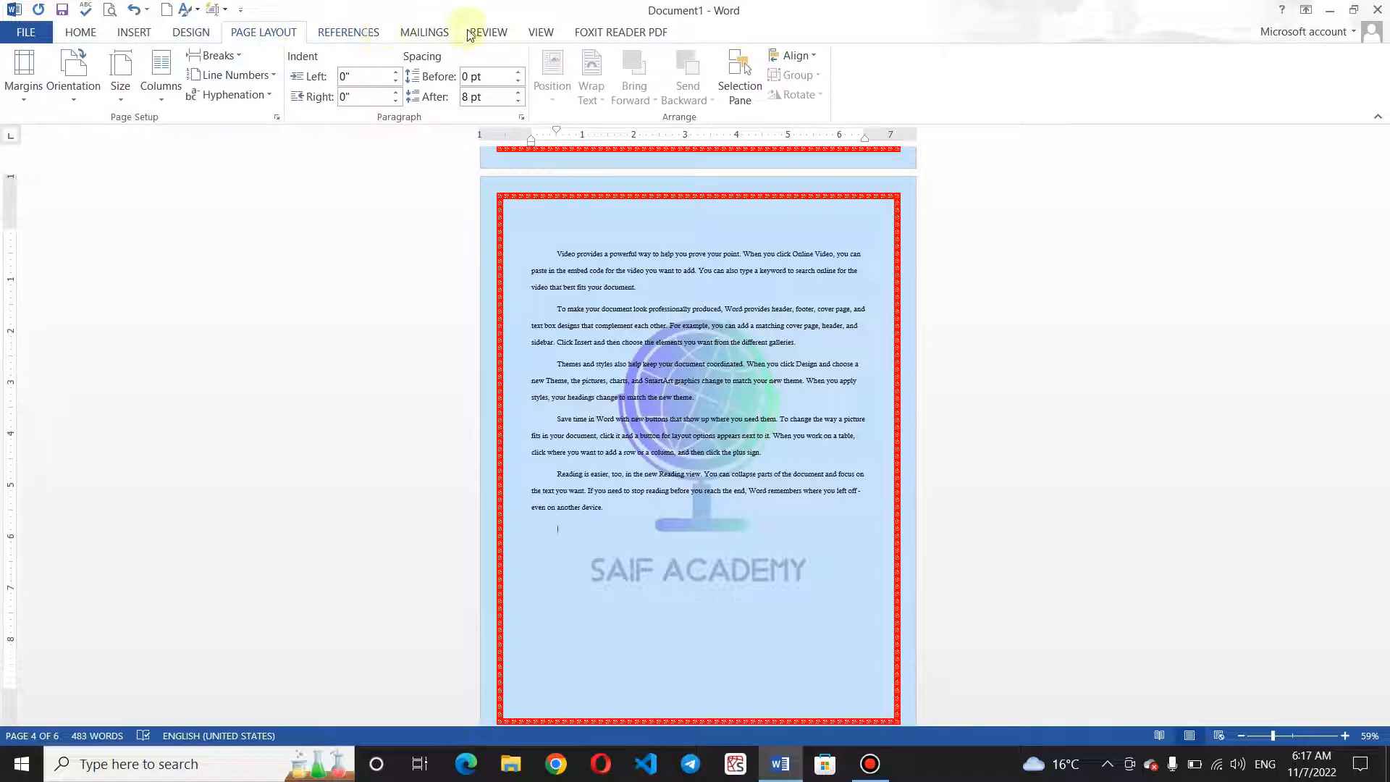